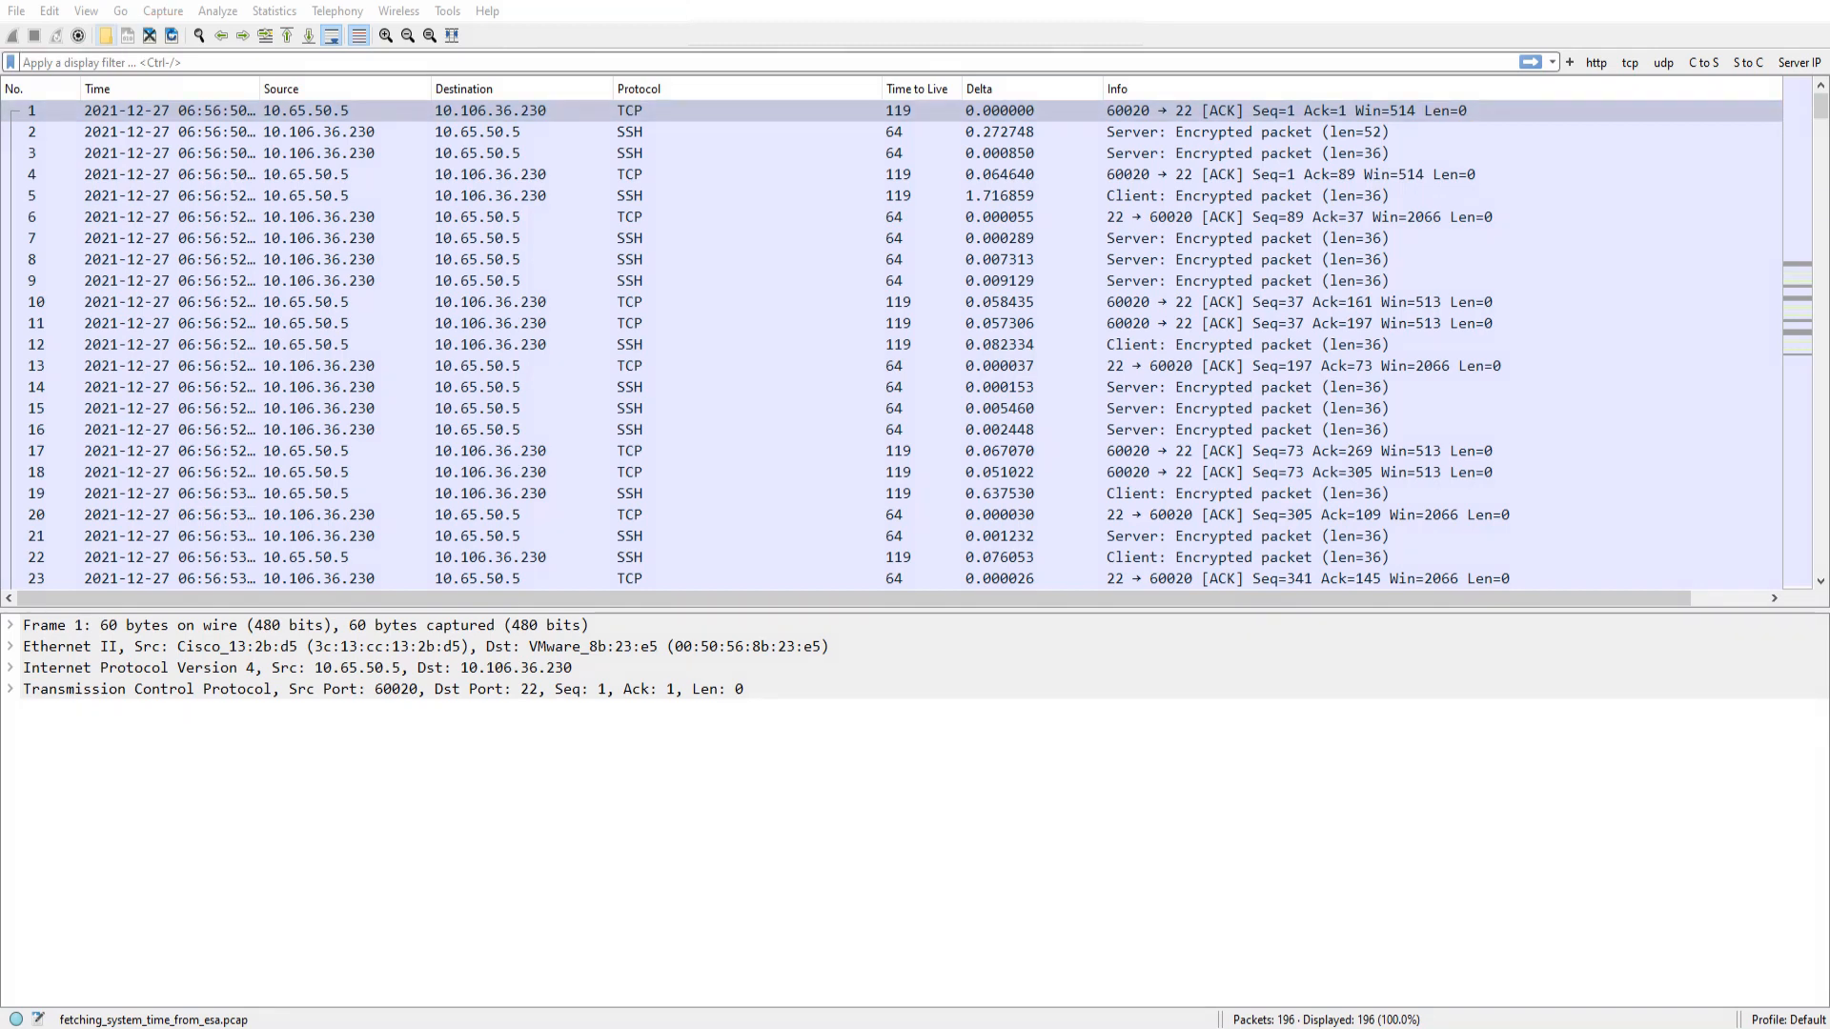
click(163, 11)
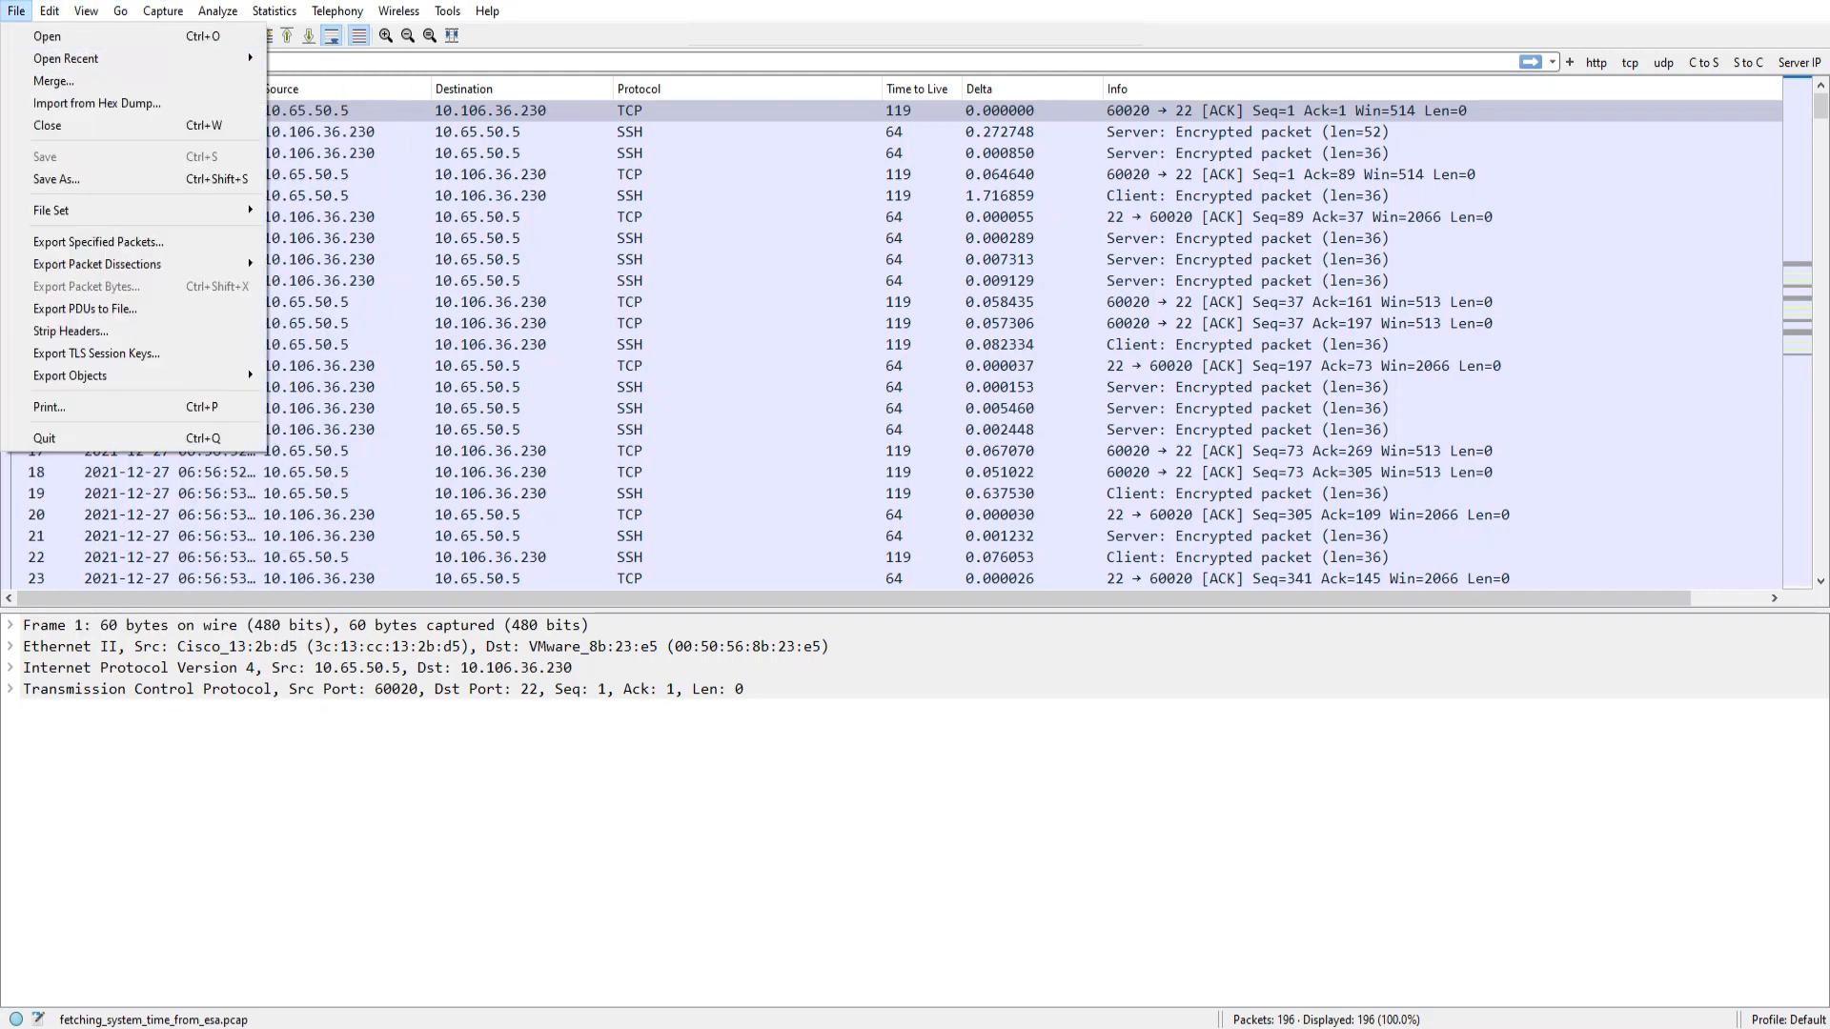
click(16, 11)
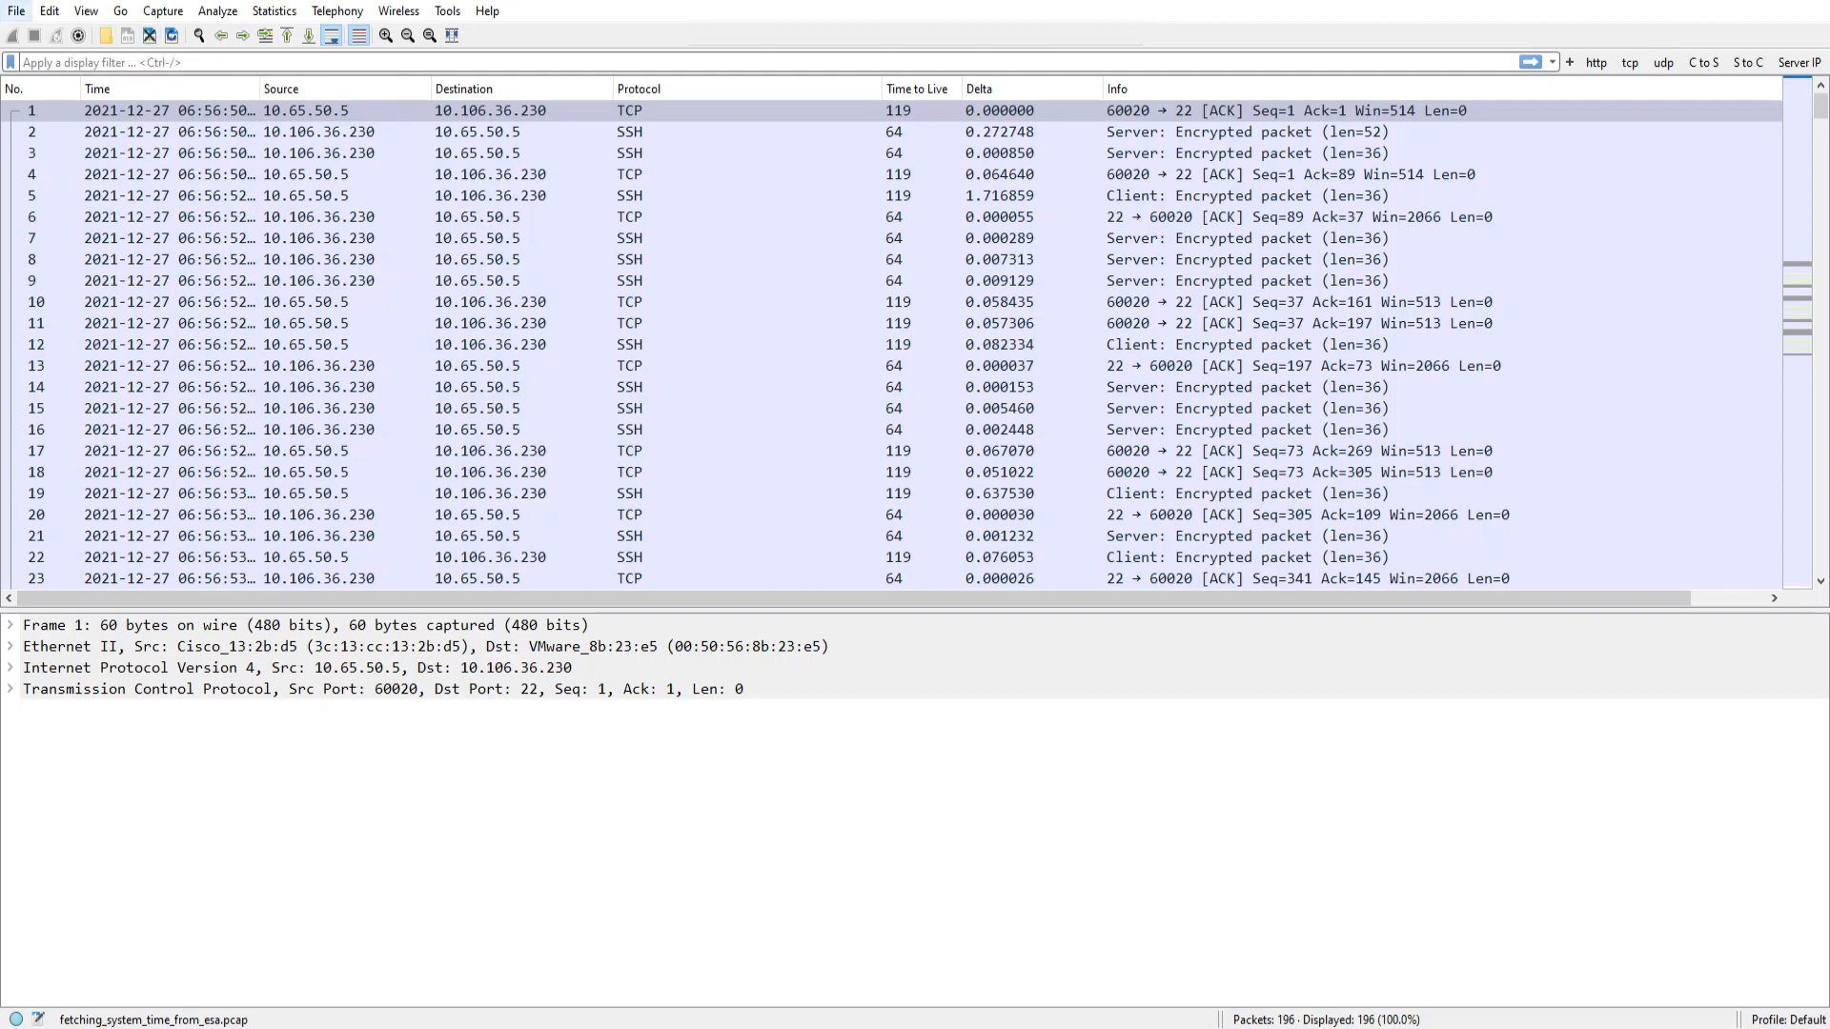
click(16, 11)
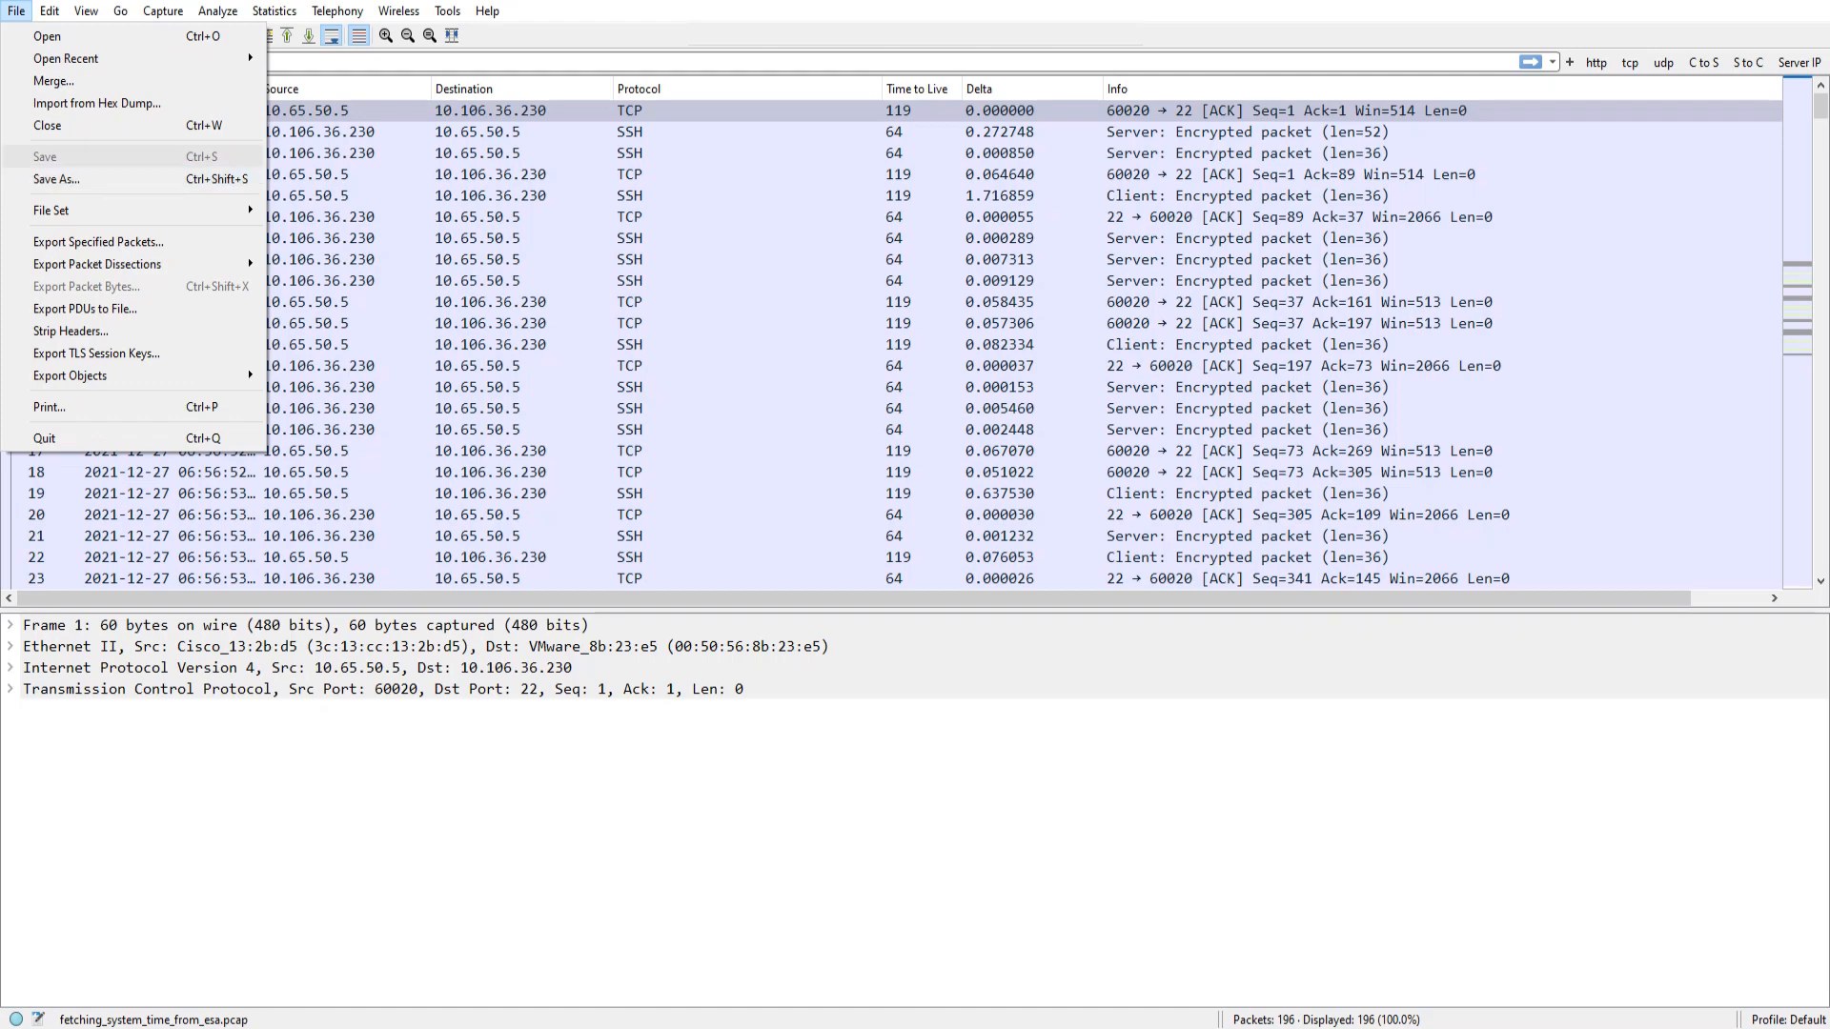
key(Escape)
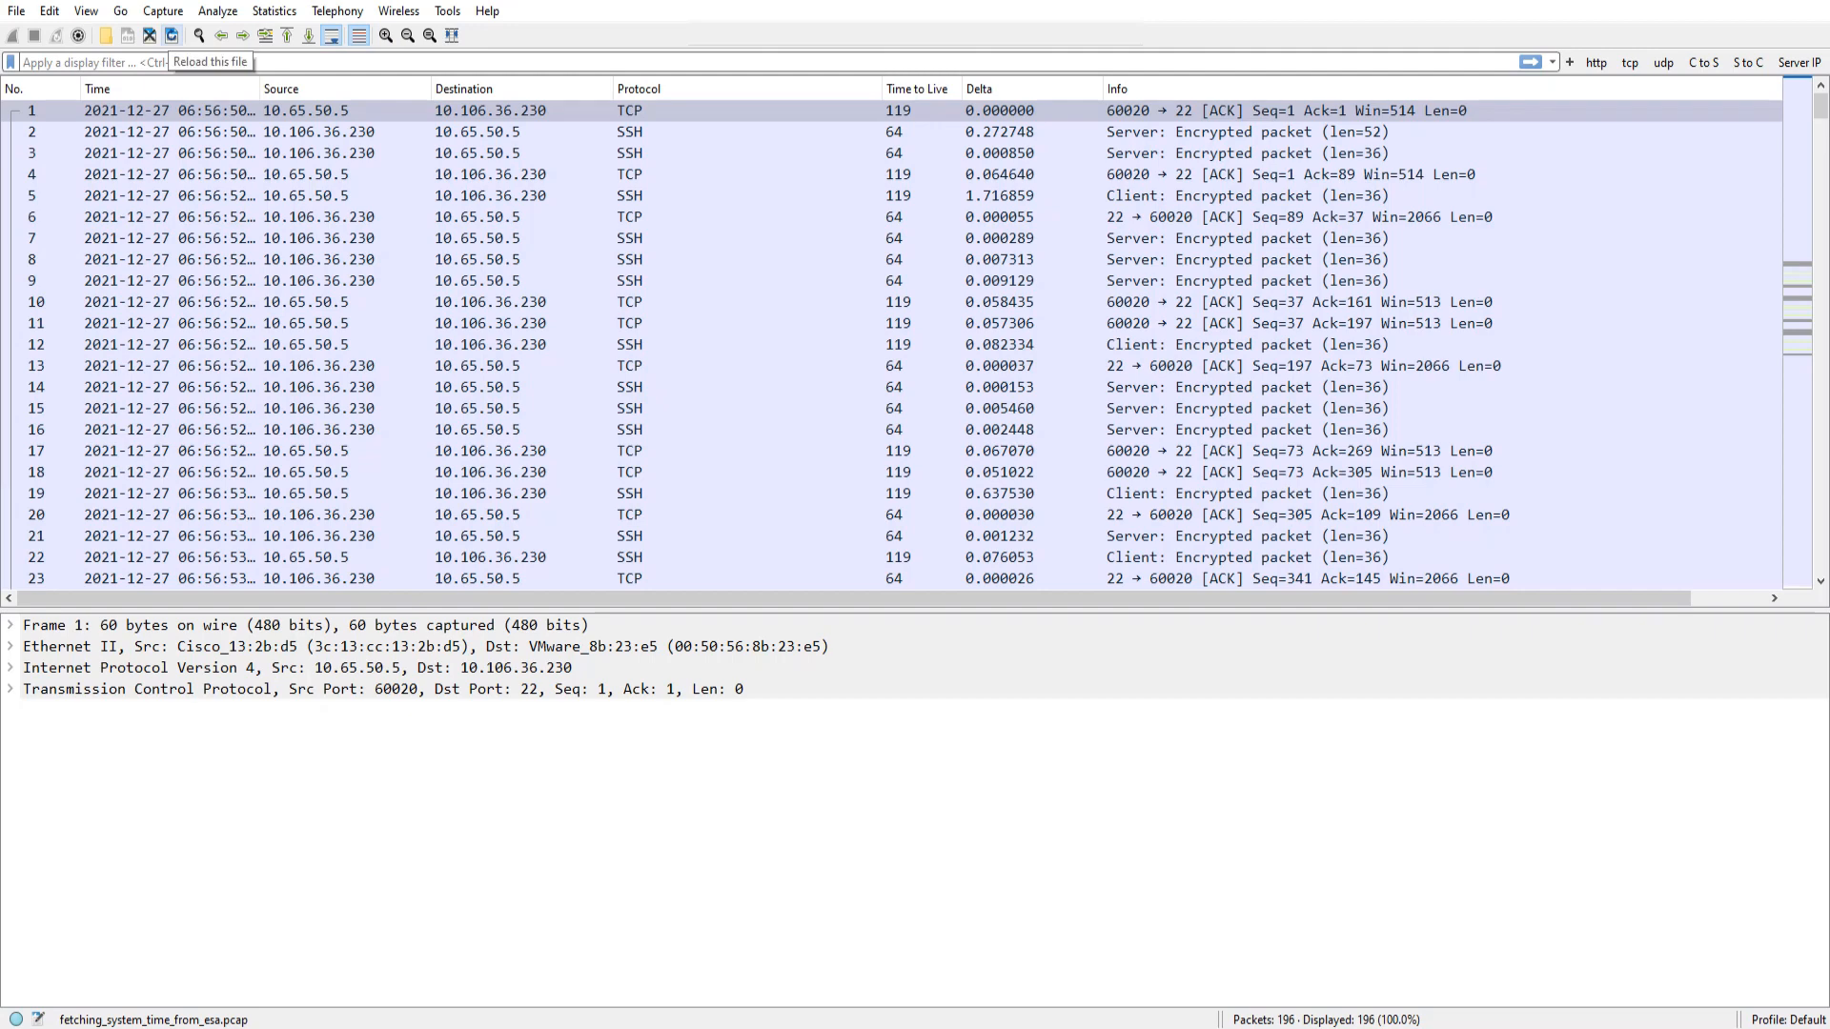
click(86, 10)
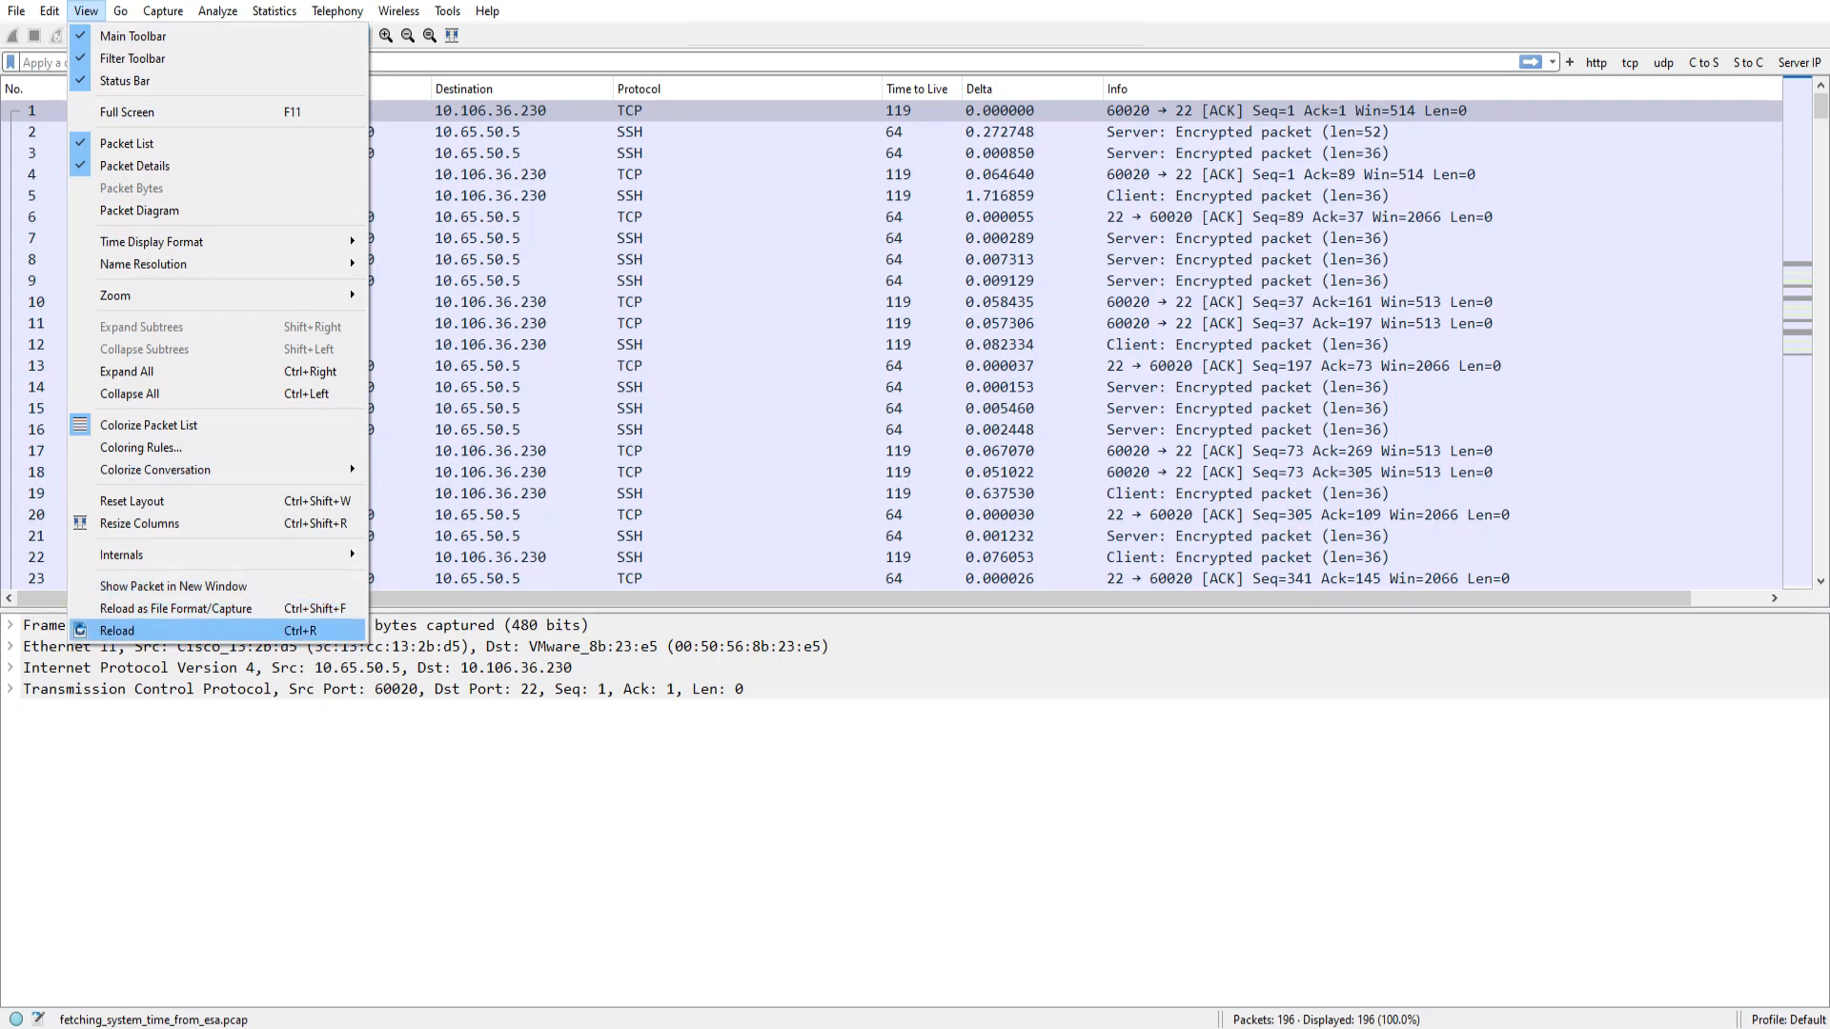
key(Escape)
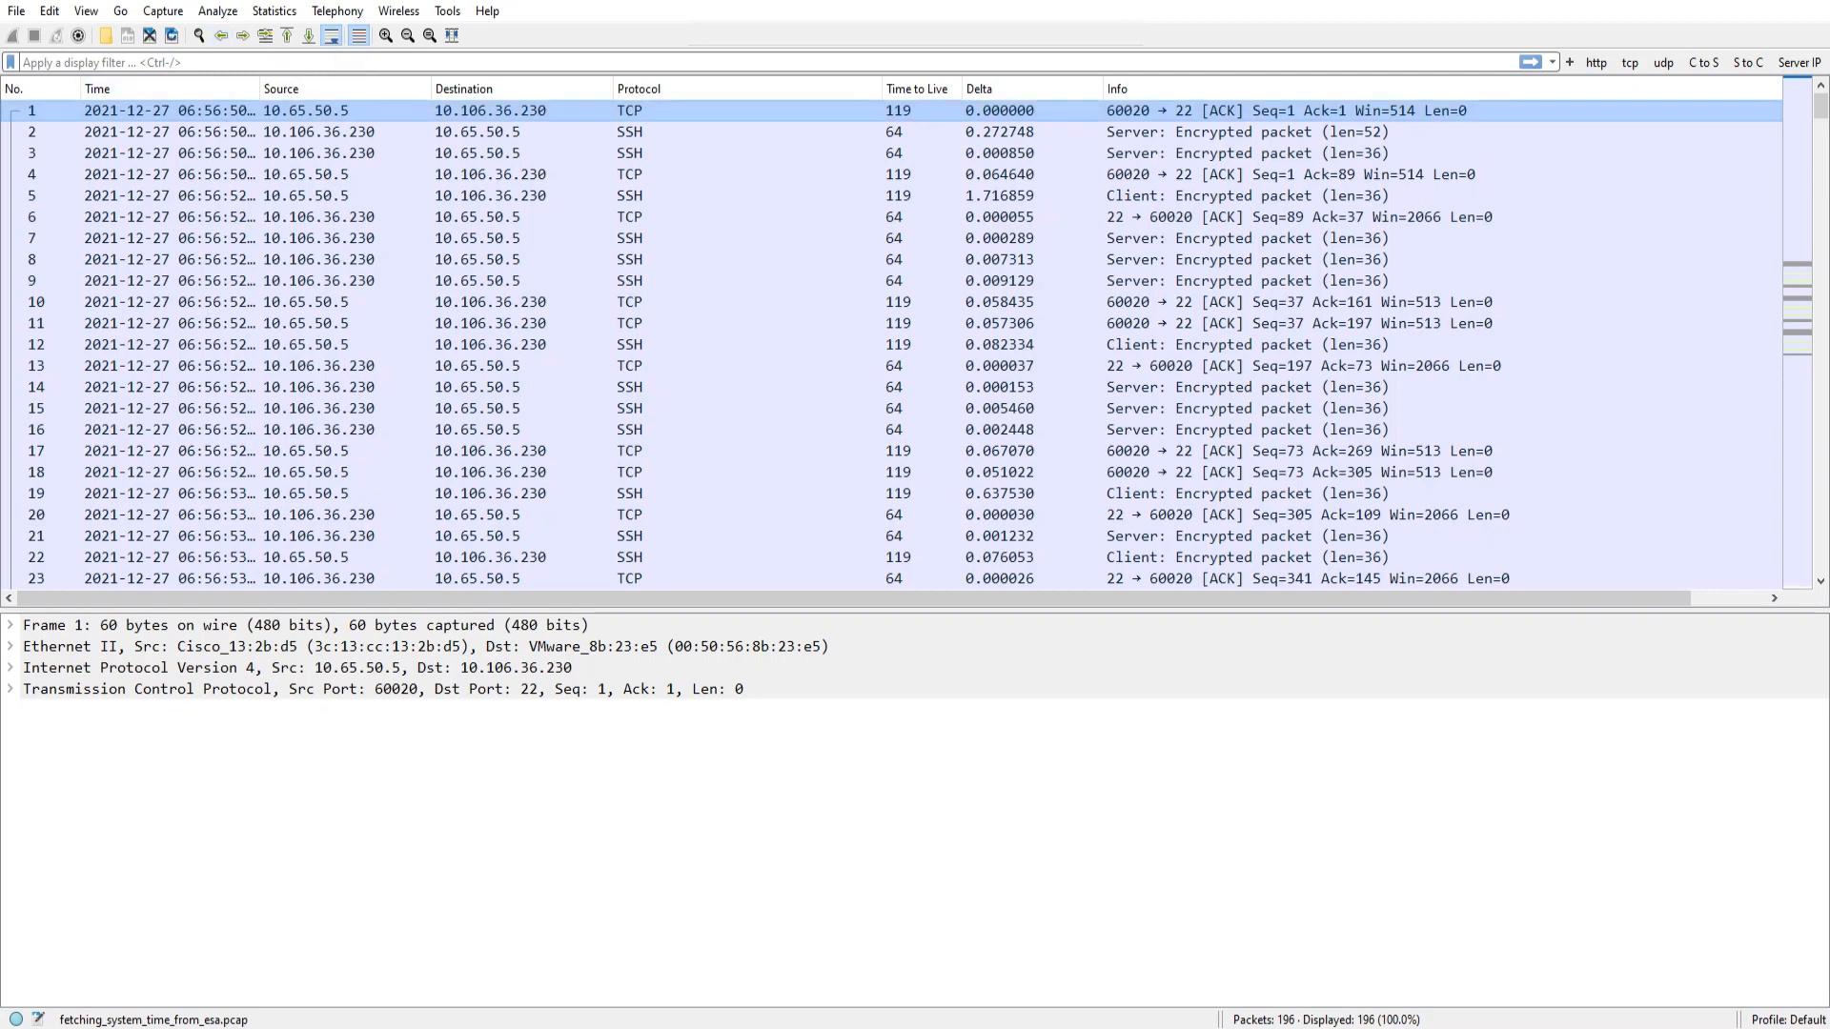
- Move from packet 1 down to packet 3, and select packet 21 to view its frame details
click(181, 110)
key(Down)
key(Down)
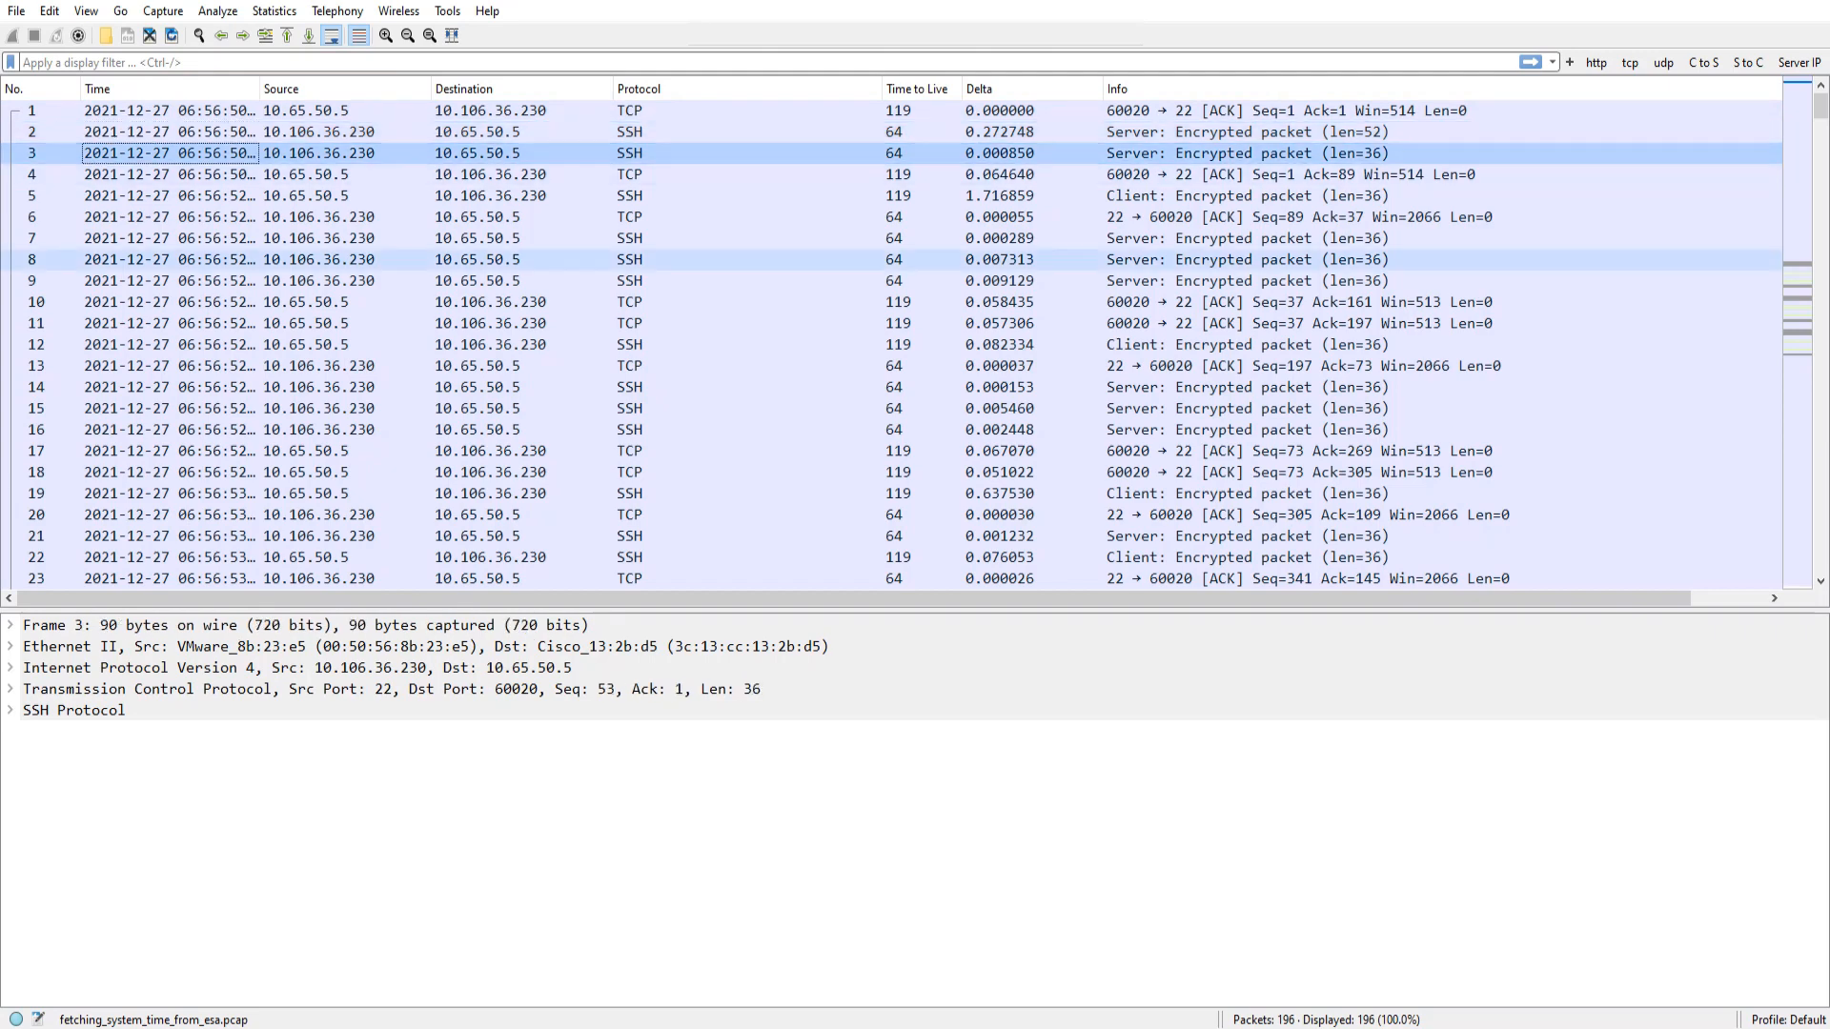
click(346, 537)
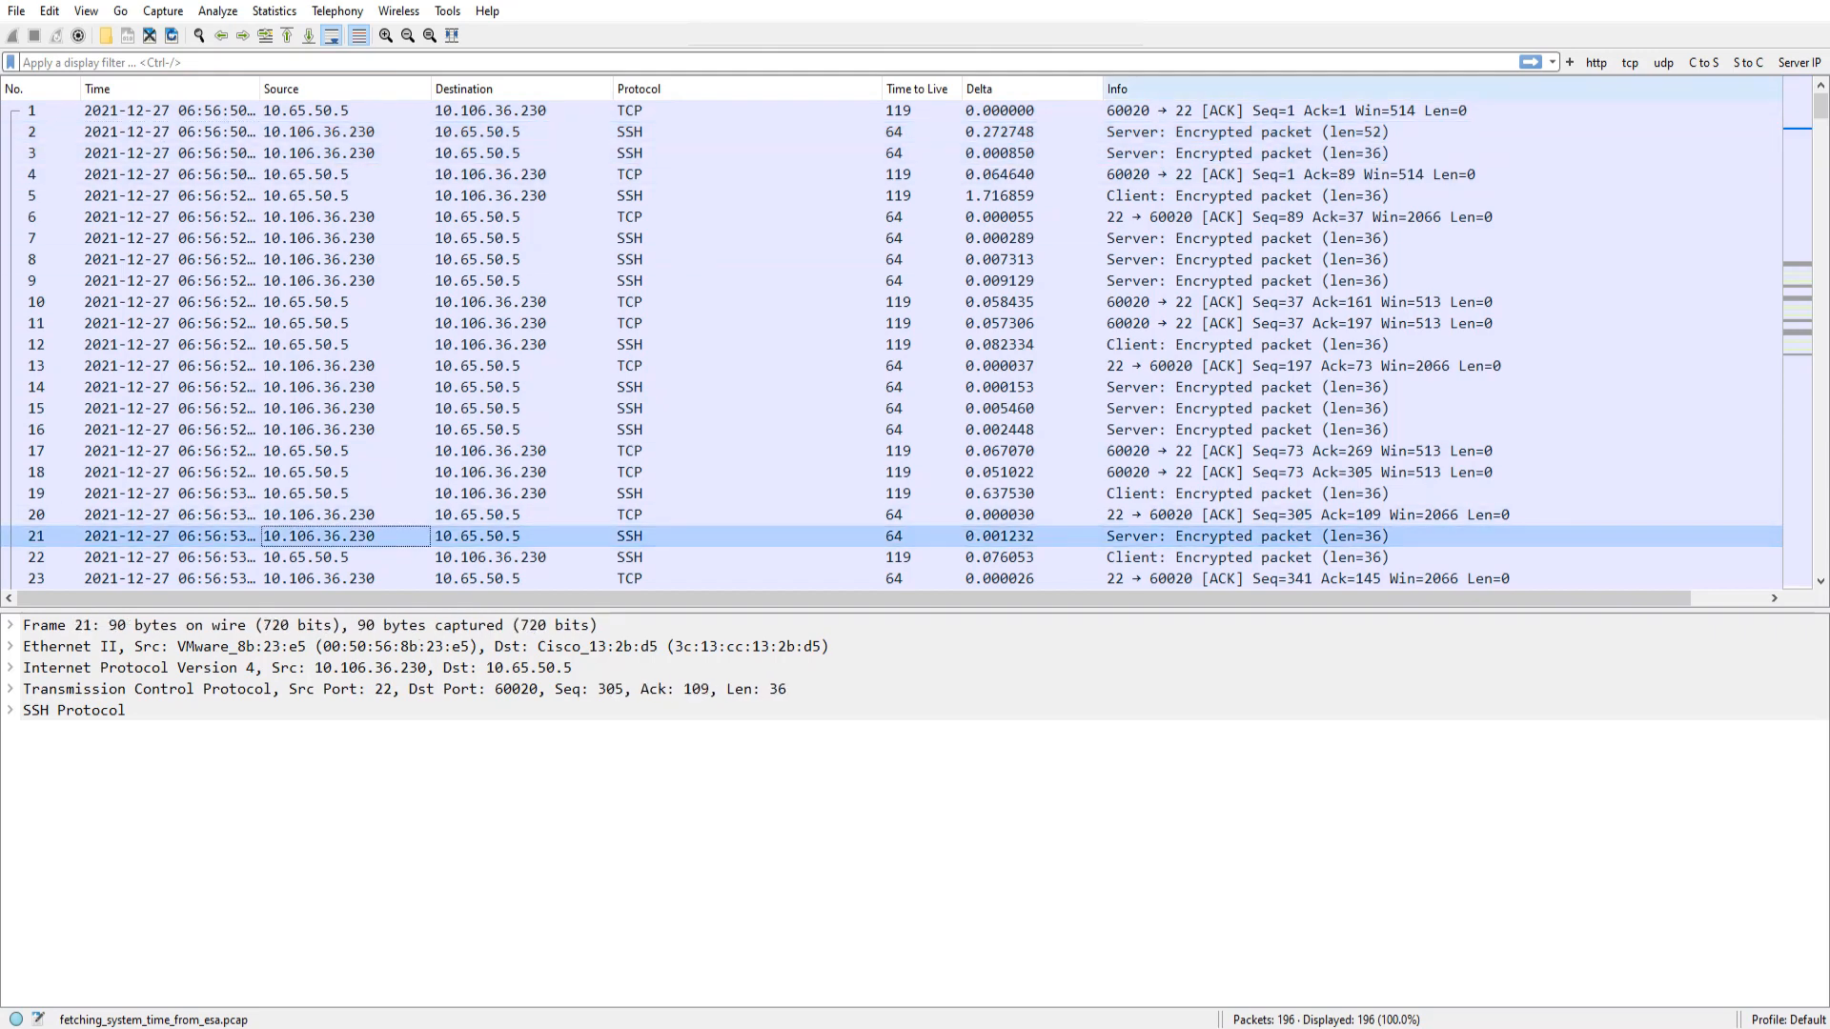
key(alt+Tab)
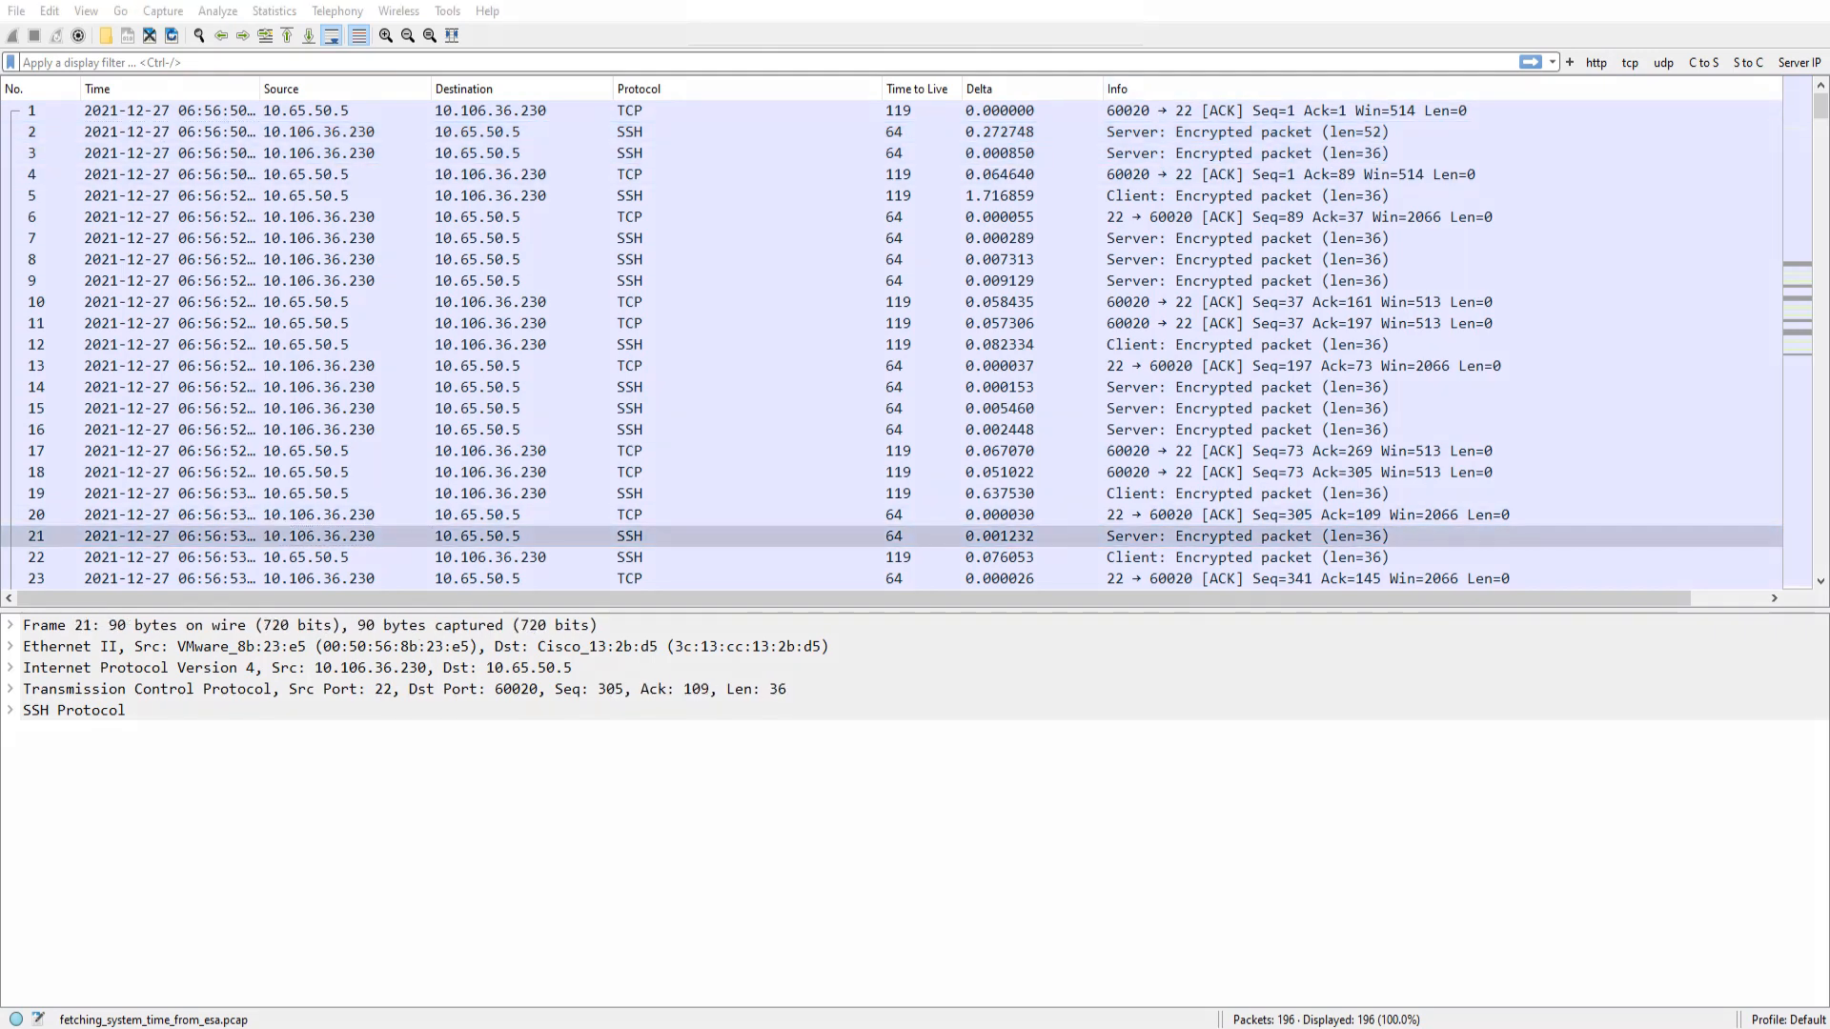
mouse_move(78, 599)
mouse_down()
mouse_move(19, 615)
mouse_move(10, 640)
mouse_move(95, 645)
mouse_move(112, 608)
mouse_move(57, 598)
mouse_move(87, 606)
mouse_up()
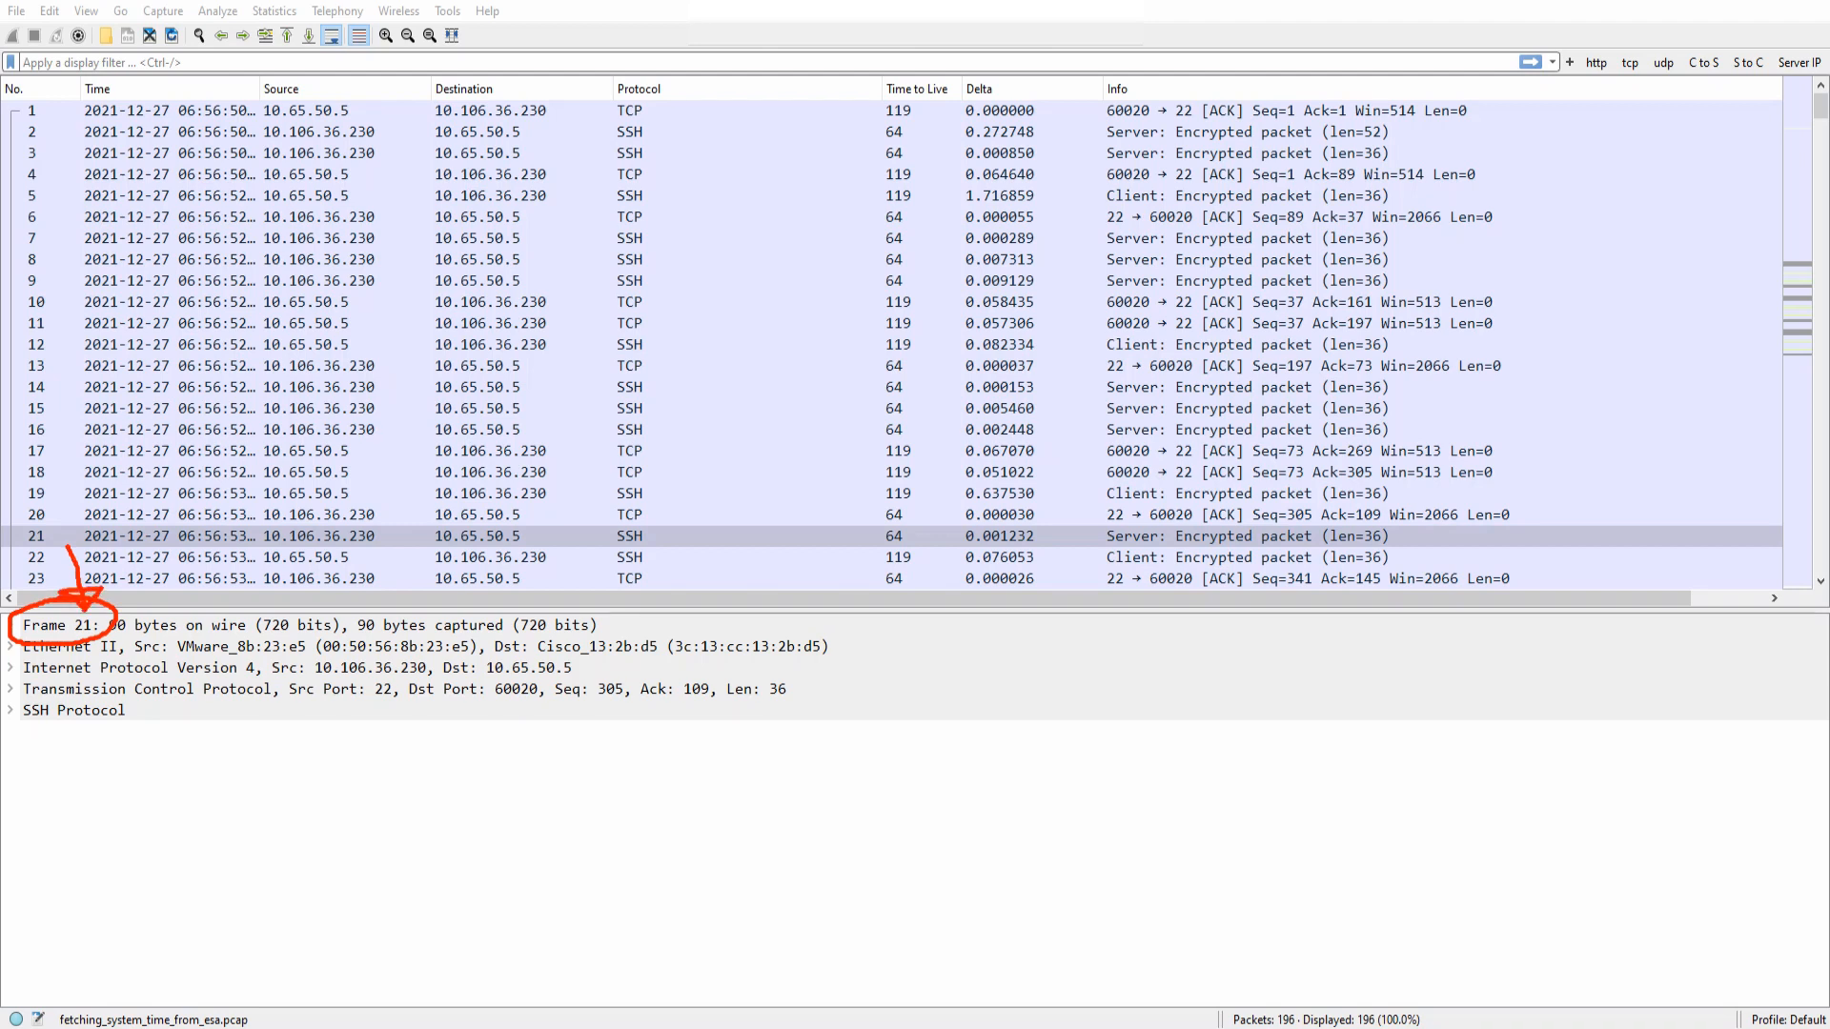
key(Escape)
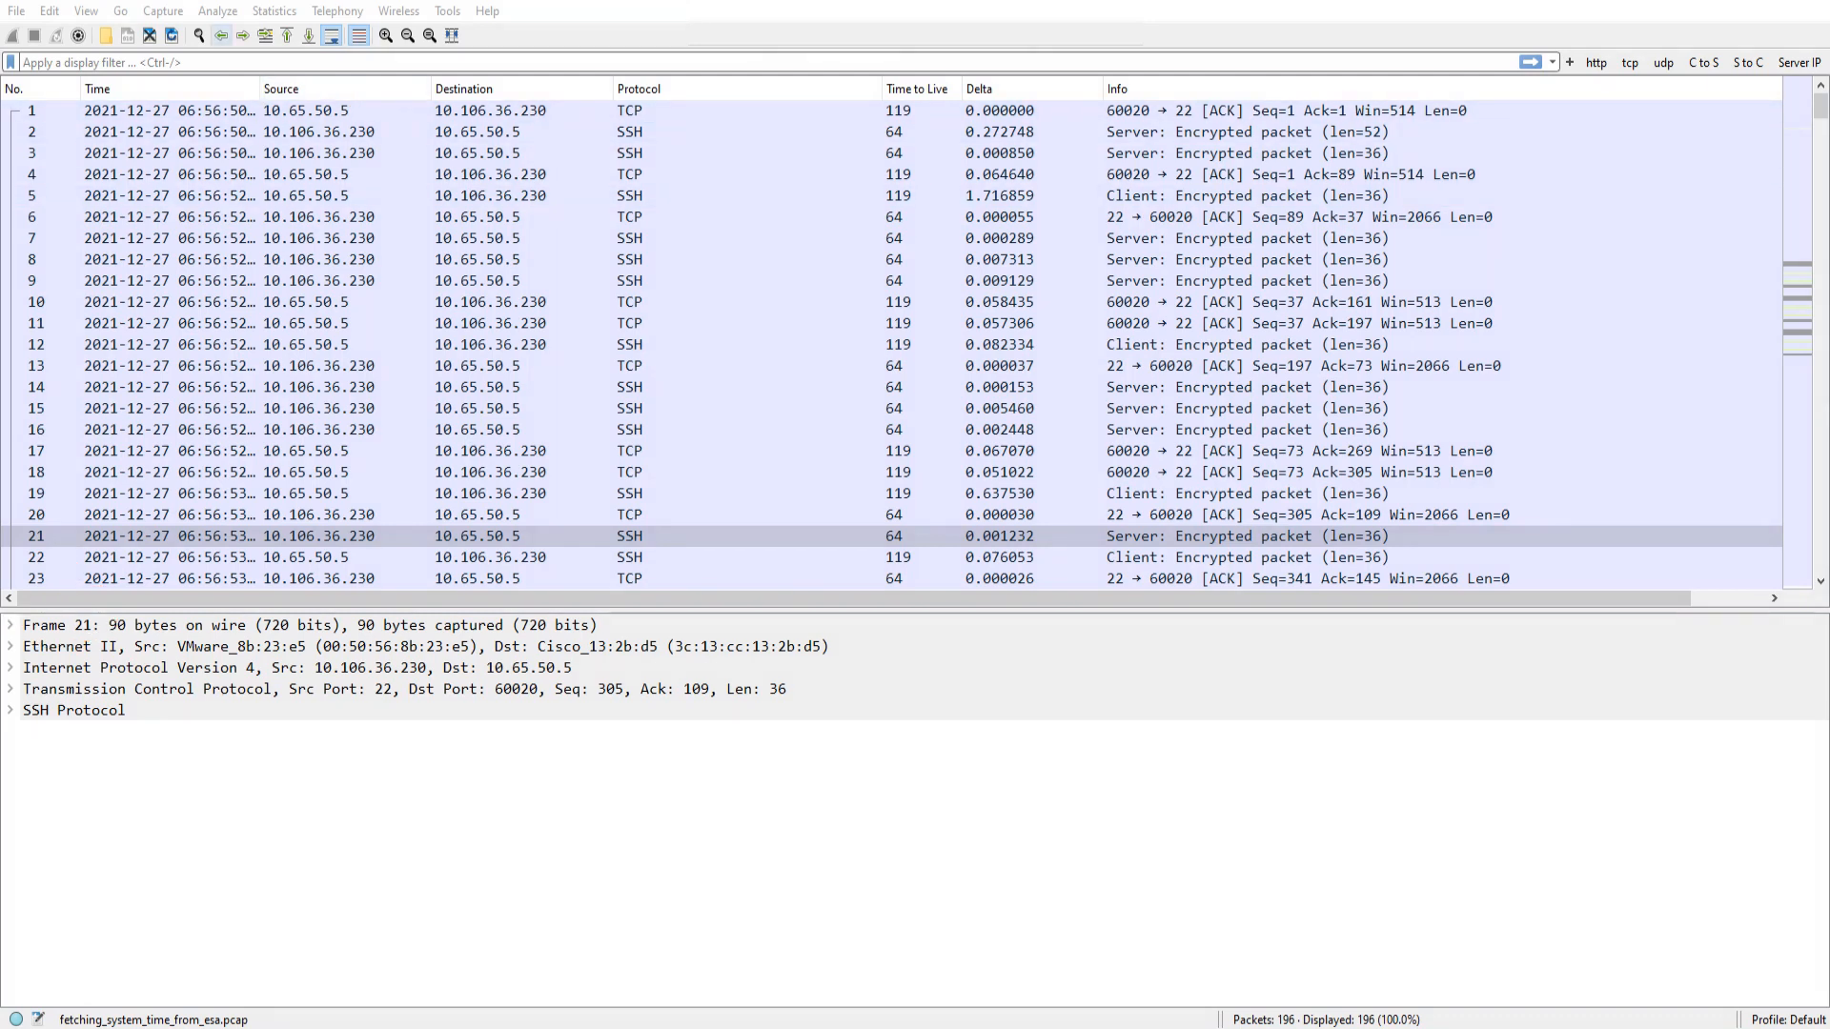
- Step back through the packets from packet 20 to packet 18, and forward again to packet 21
click(345, 514)
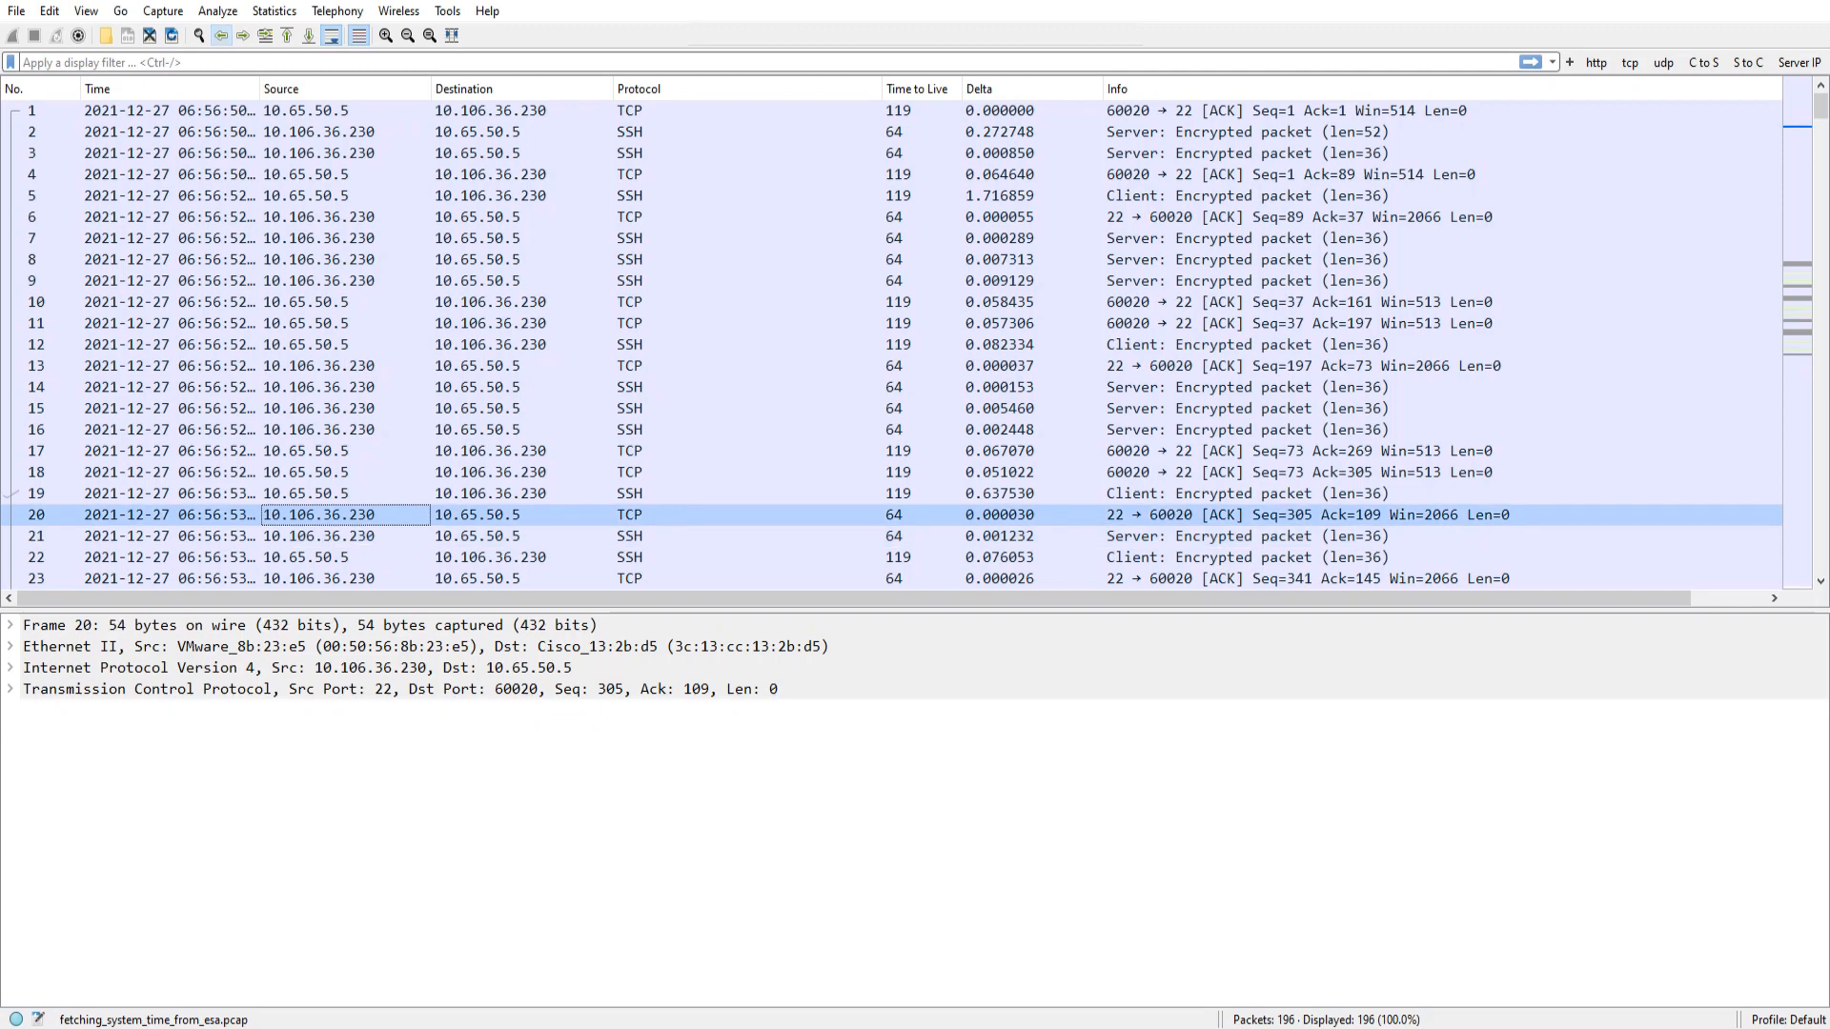
click(221, 36)
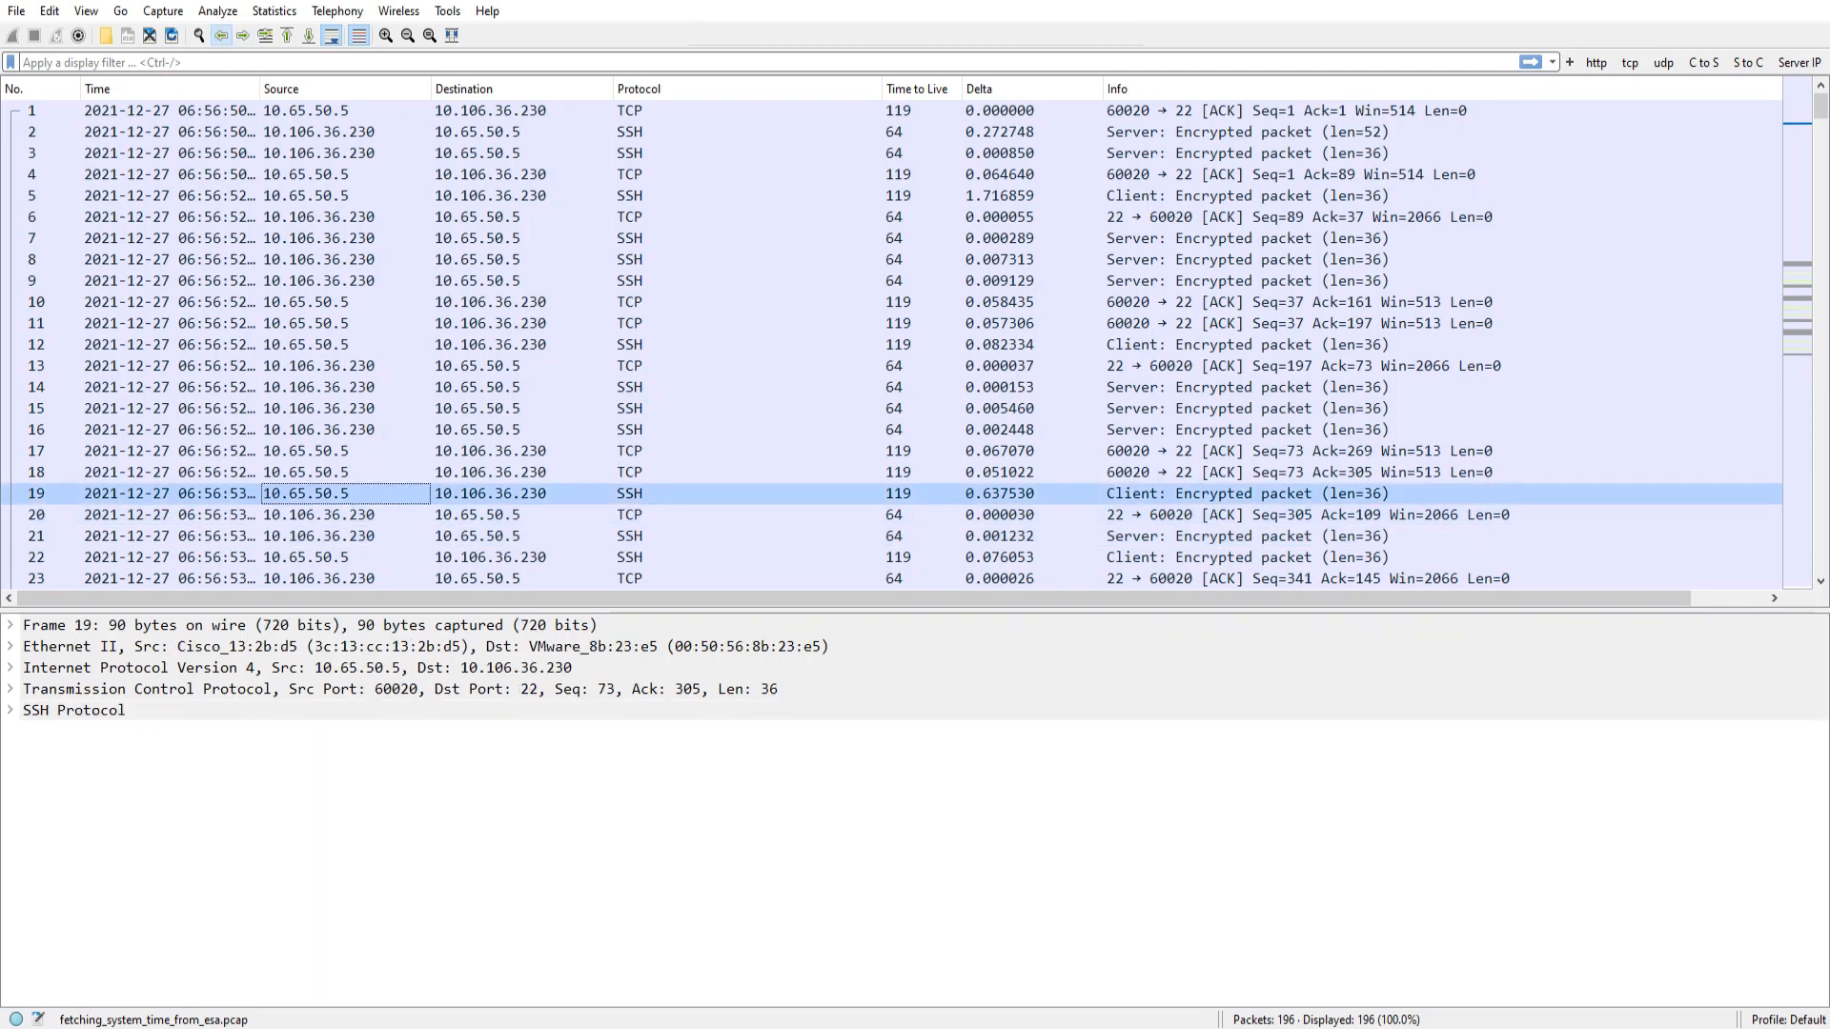
click(222, 36)
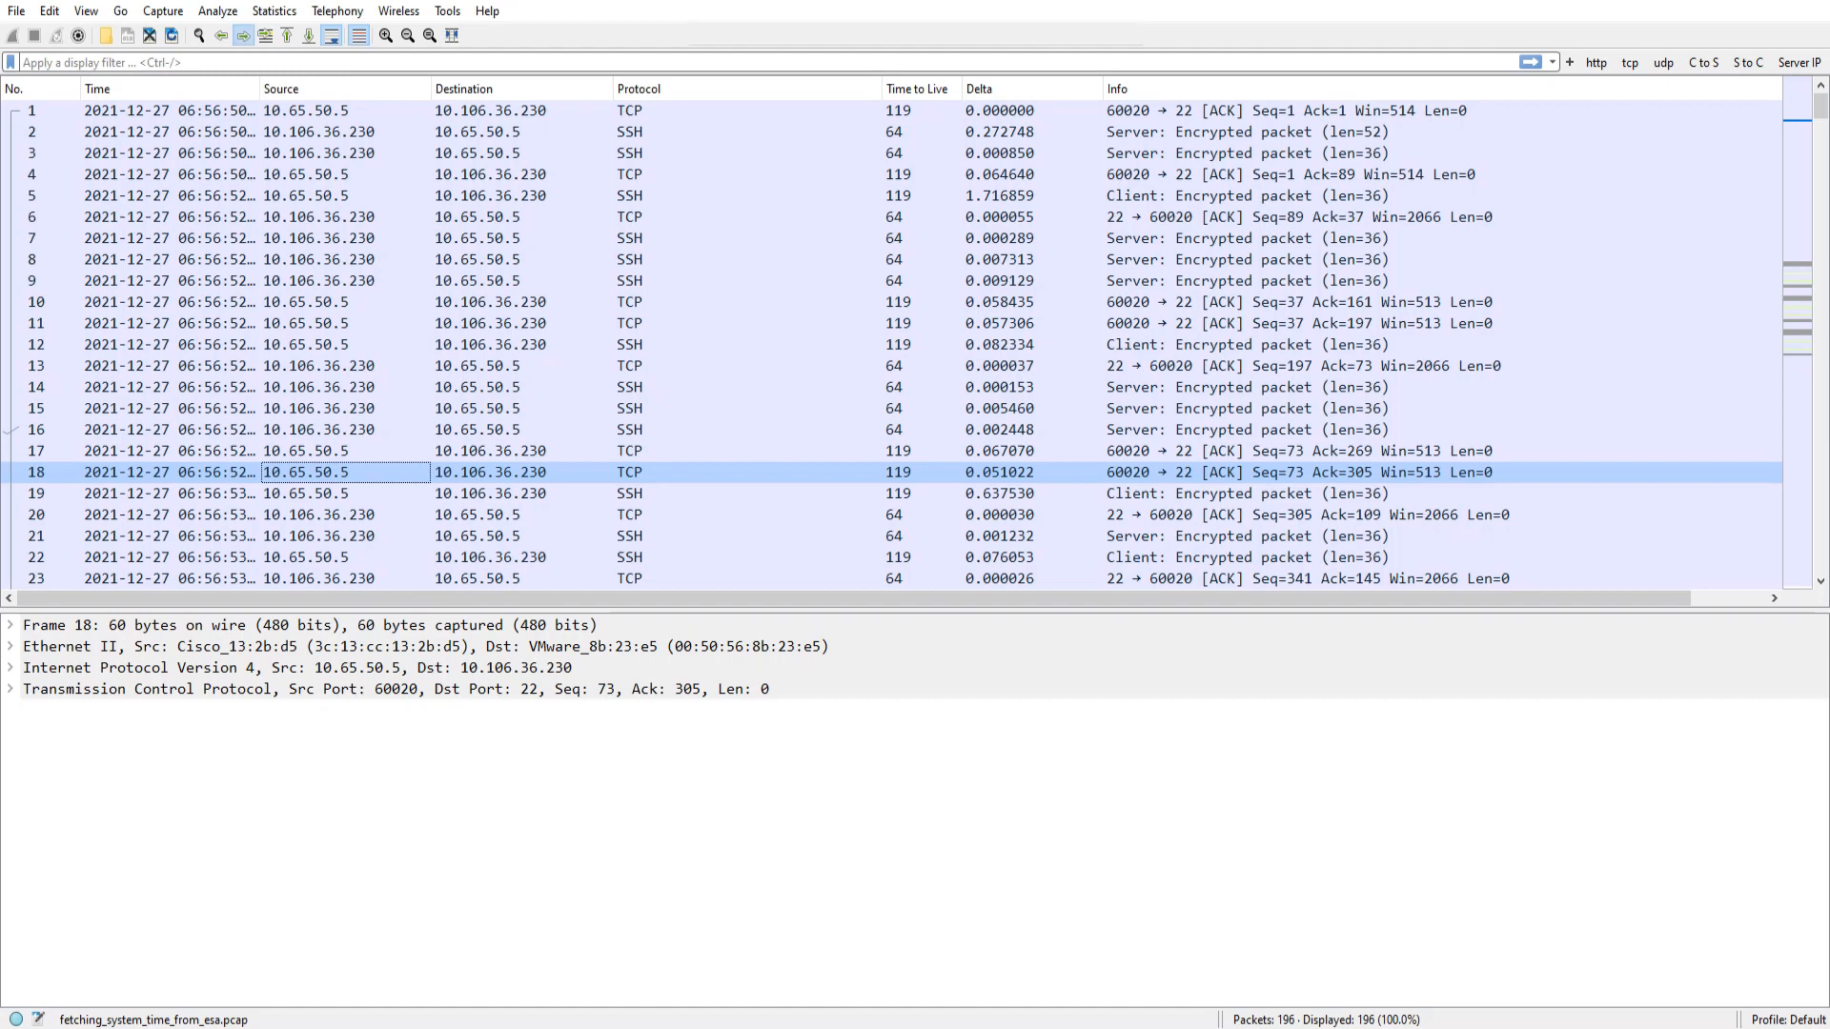
click(243, 35)
click(243, 35)
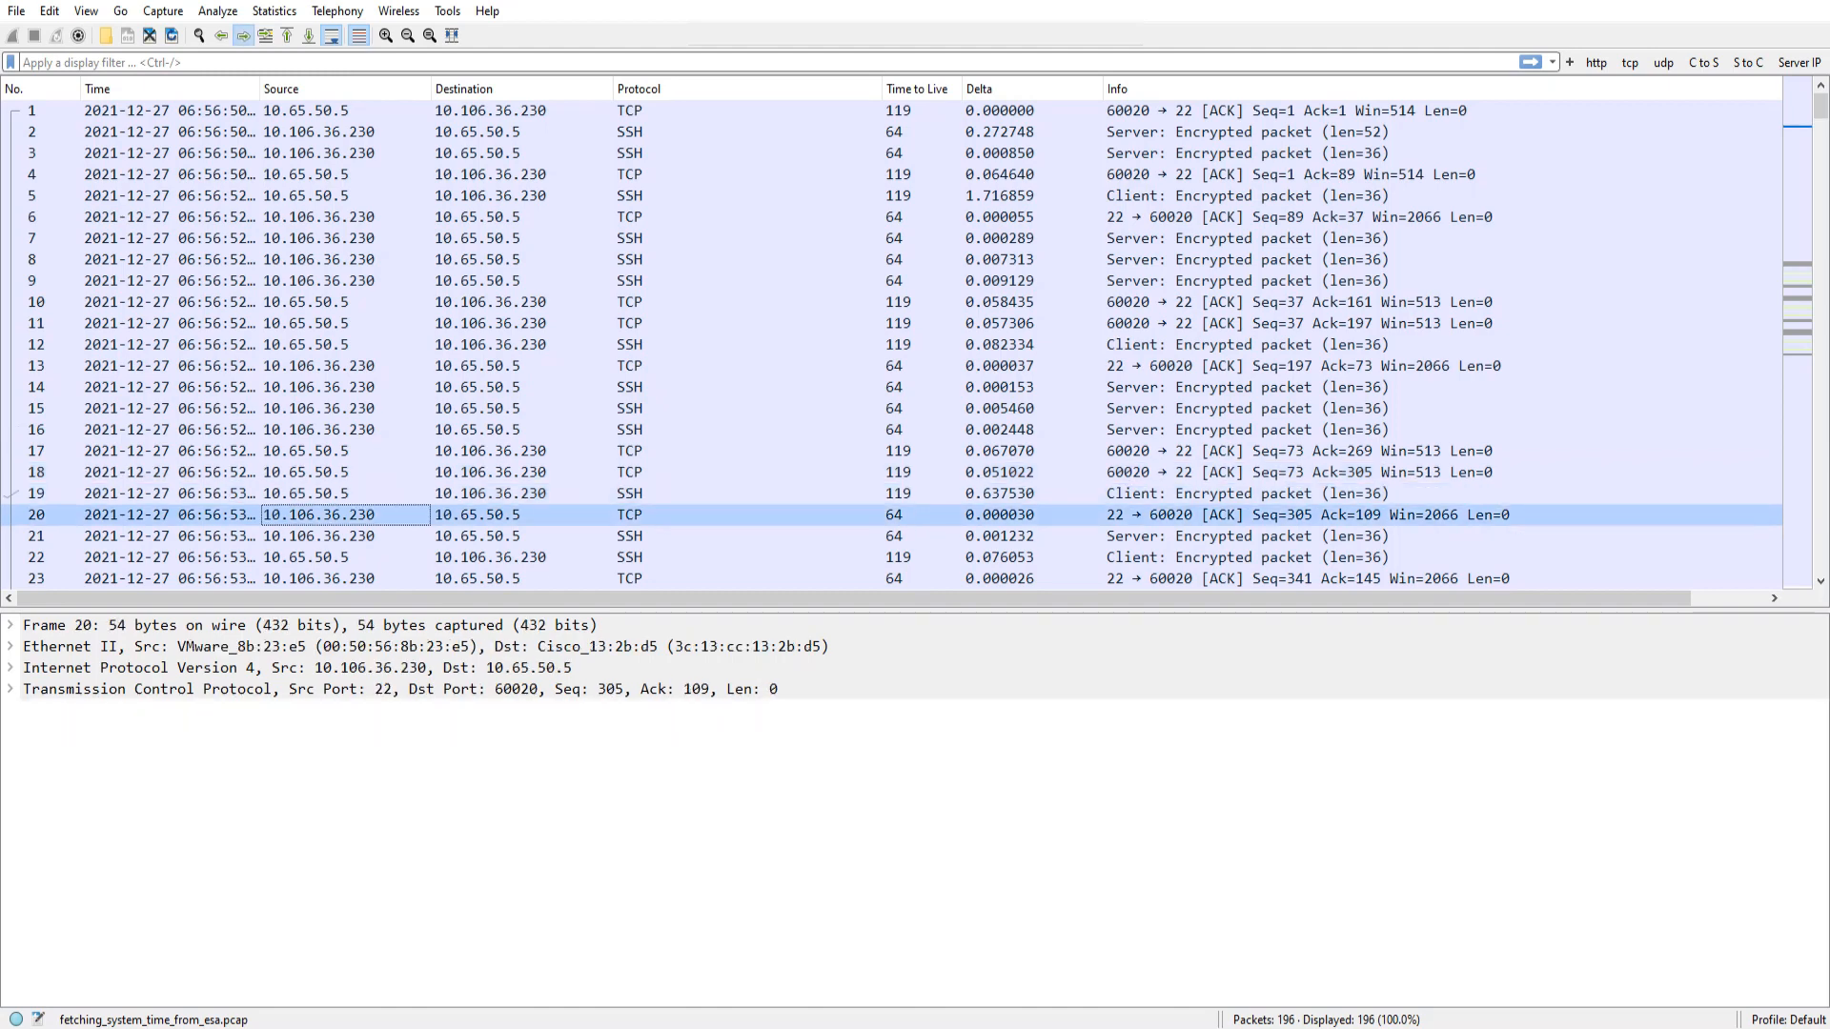
click(243, 35)
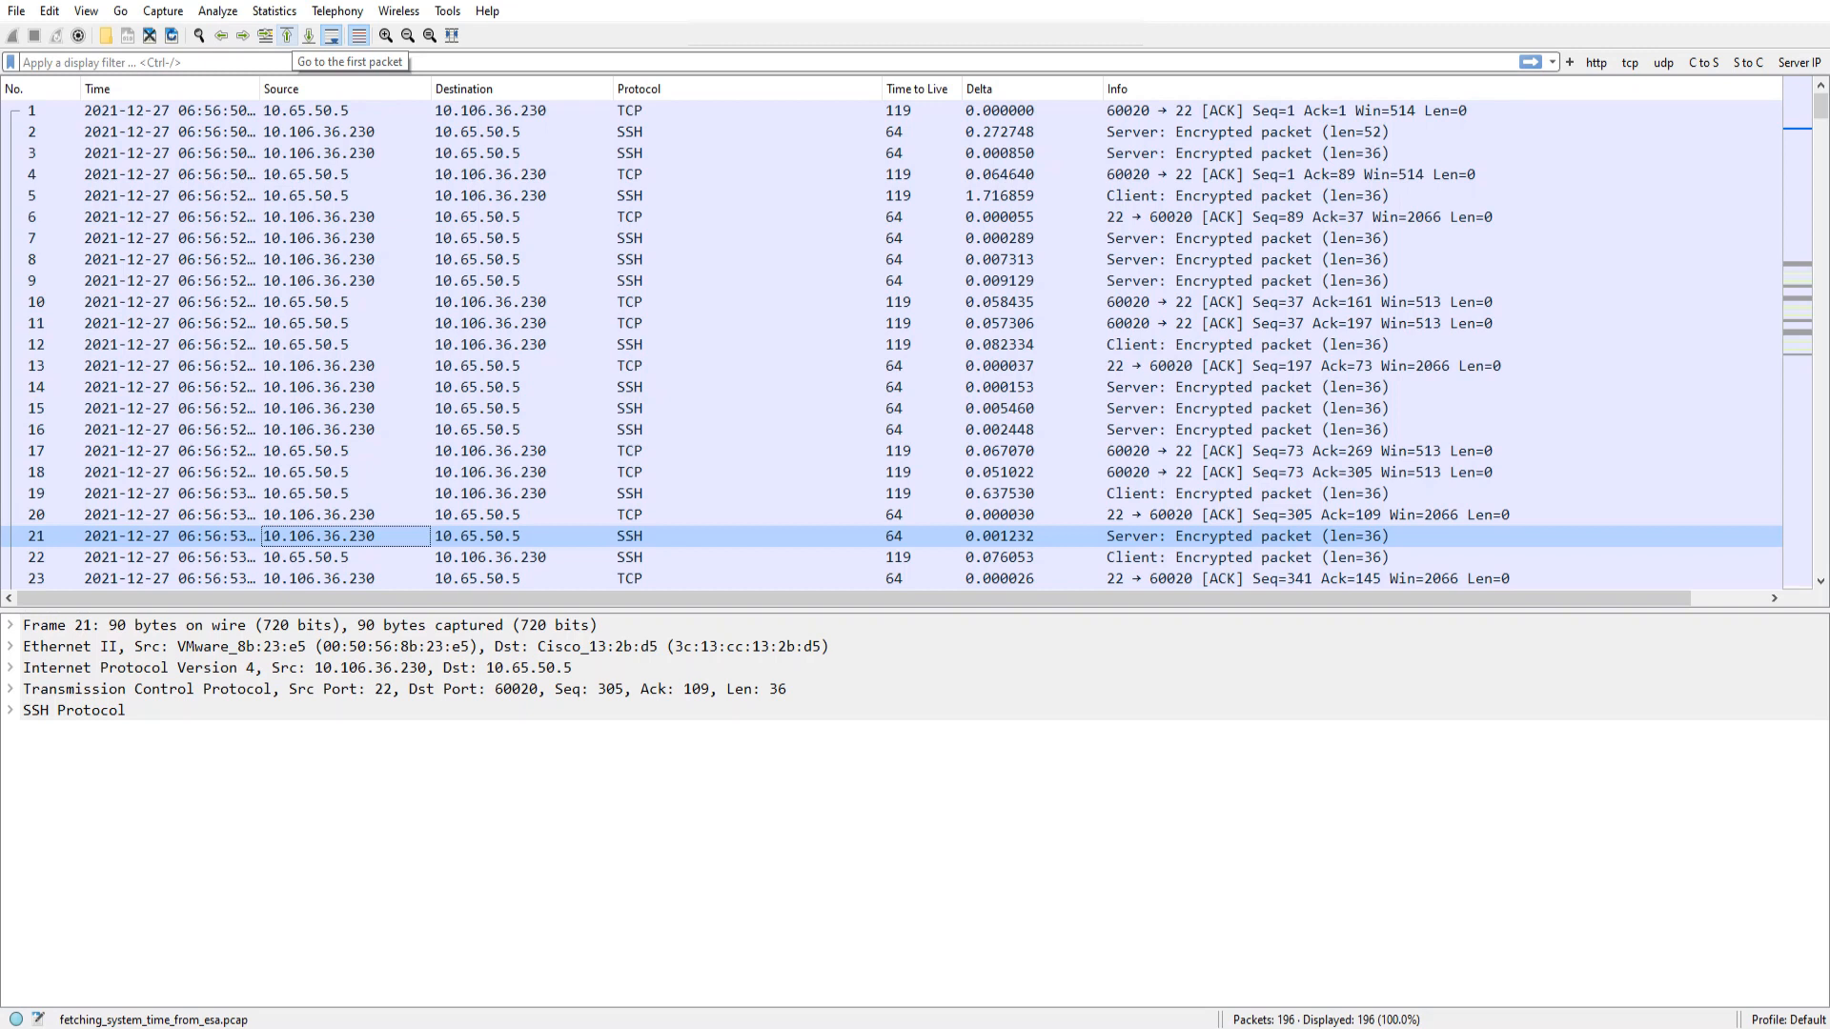
- Go to the first packet, jump to the last packet of the capture, and return to the first one
click(286, 35)
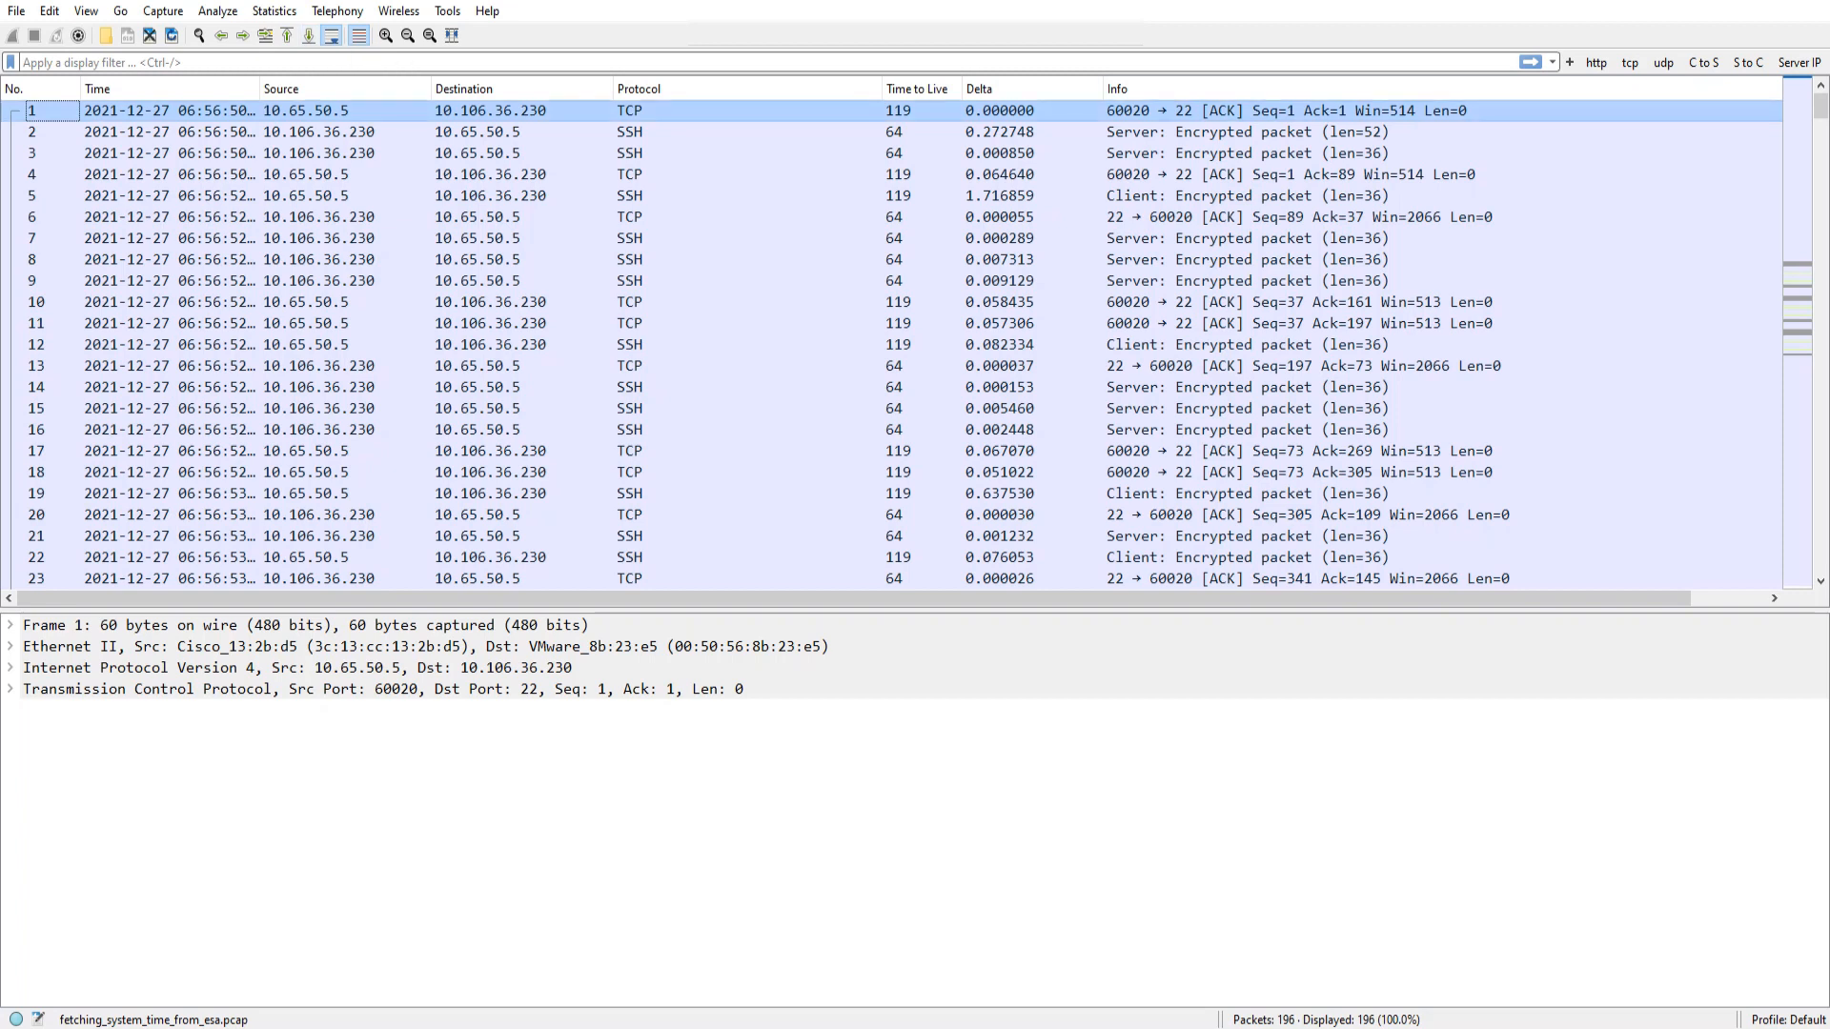
key(alt+Tab)
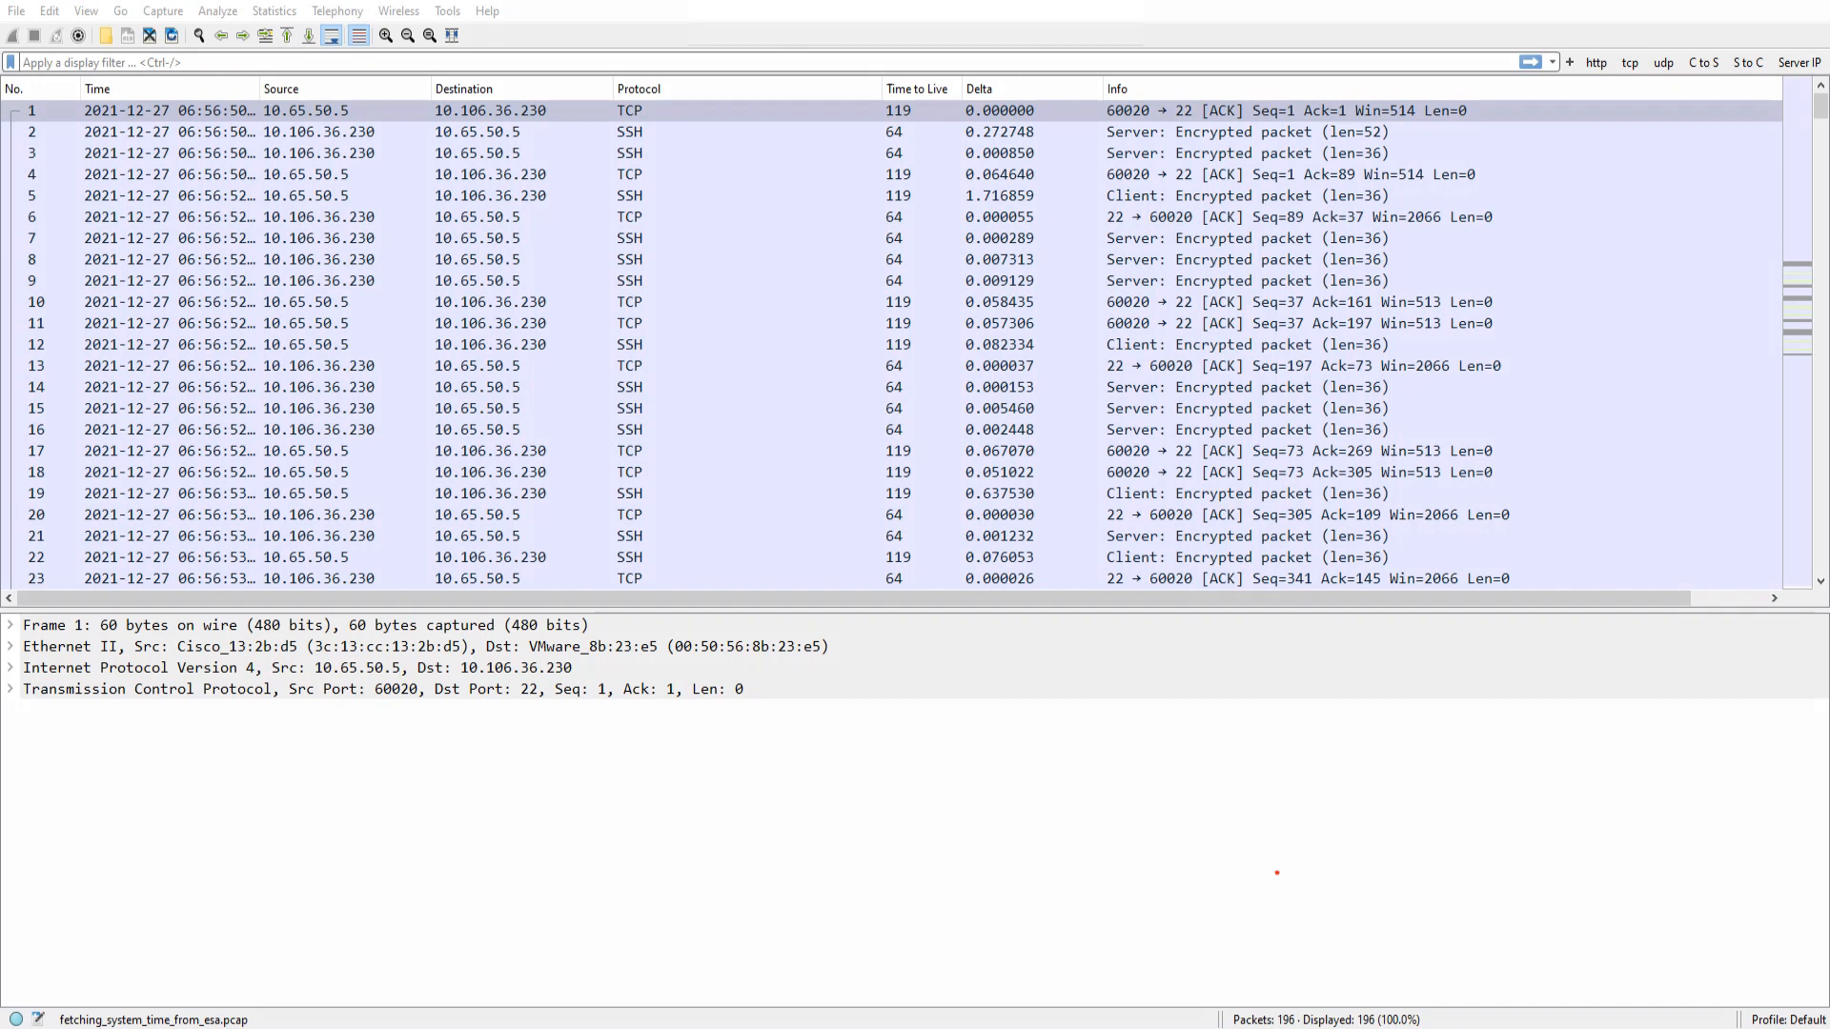
mouse_move(1277, 872)
mouse_down()
mouse_move(1279, 997)
mouse_move(1254, 968)
mouse_move(1304, 948)
mouse_move(1281, 999)
mouse_up()
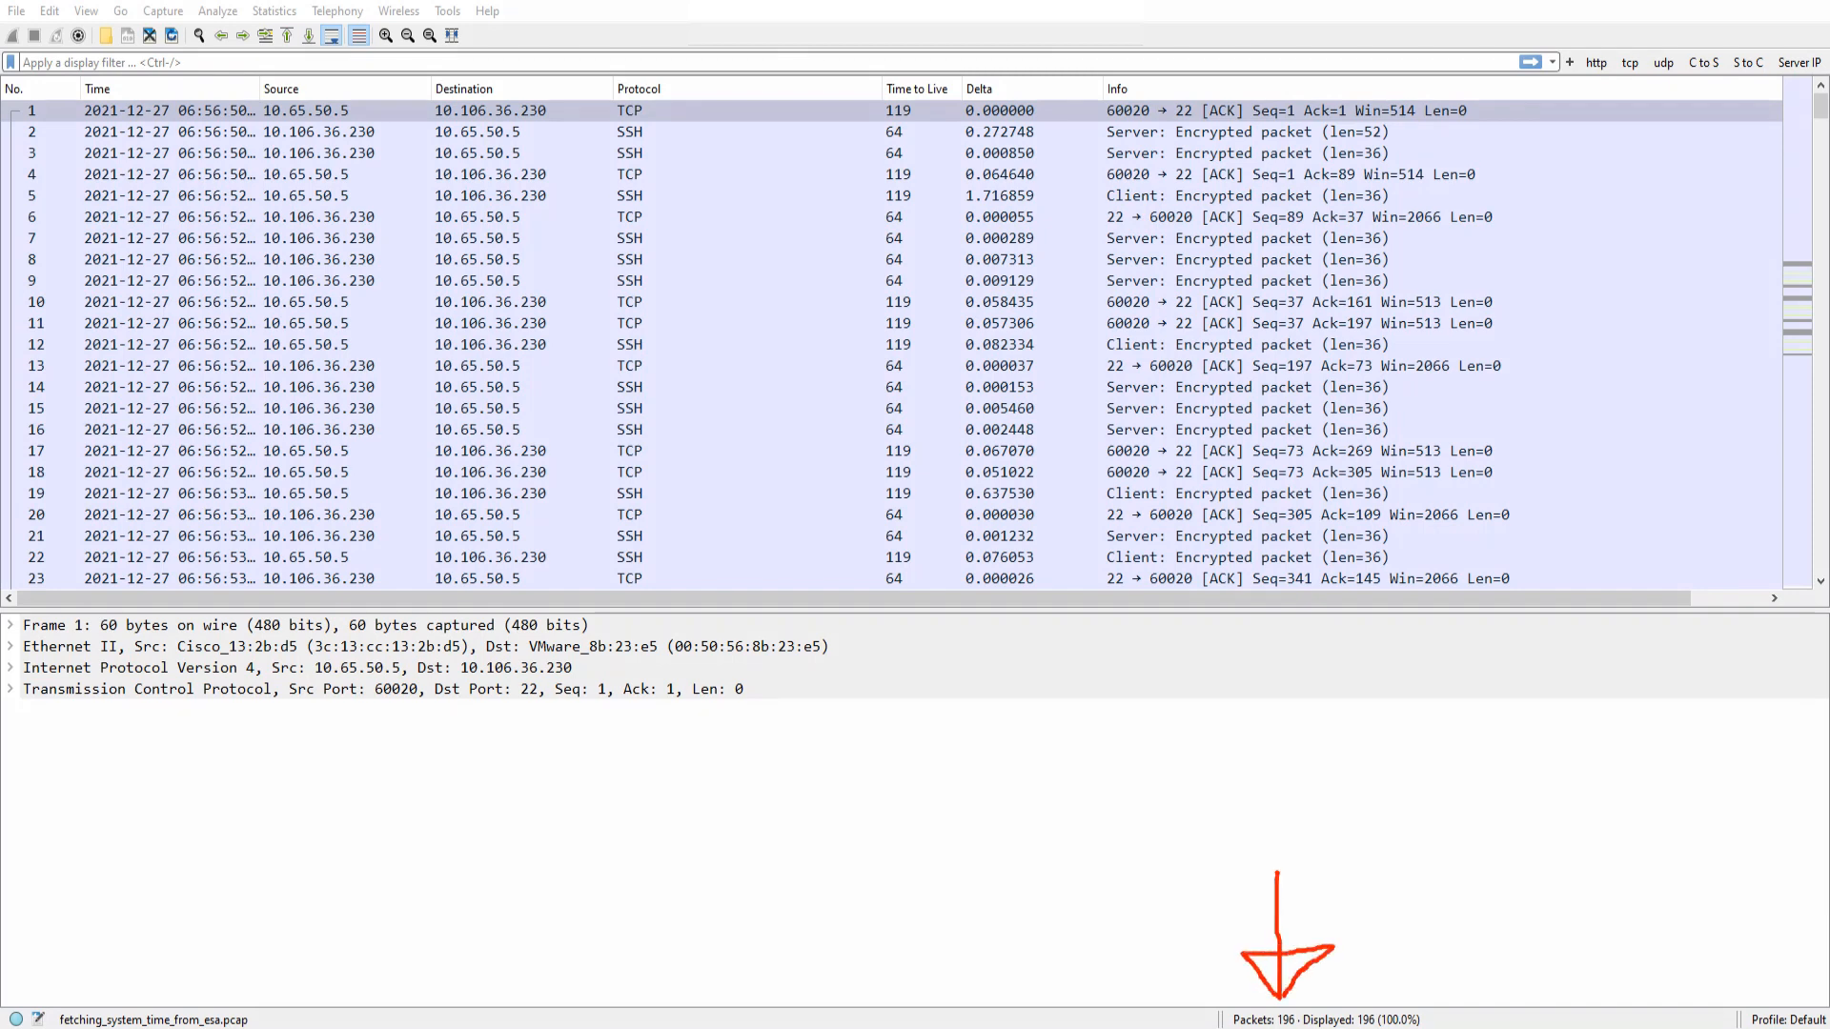
key(ctrl+z)
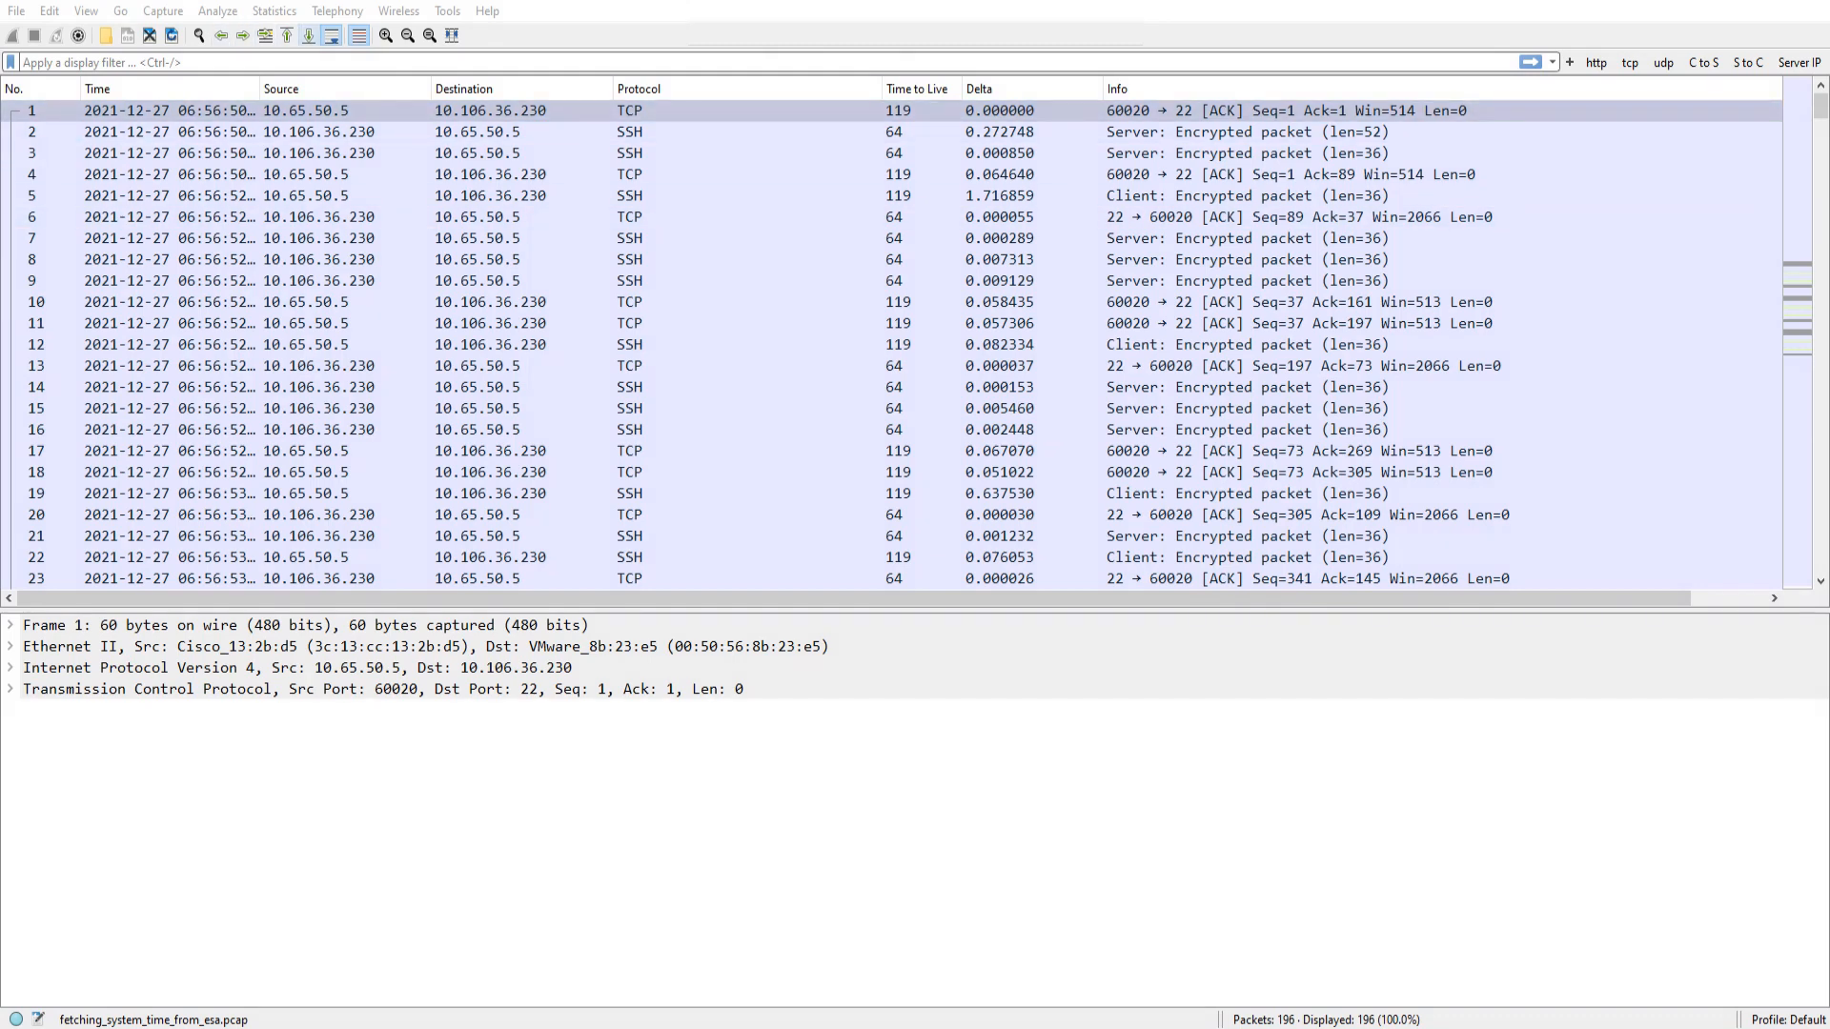
click(52, 110)
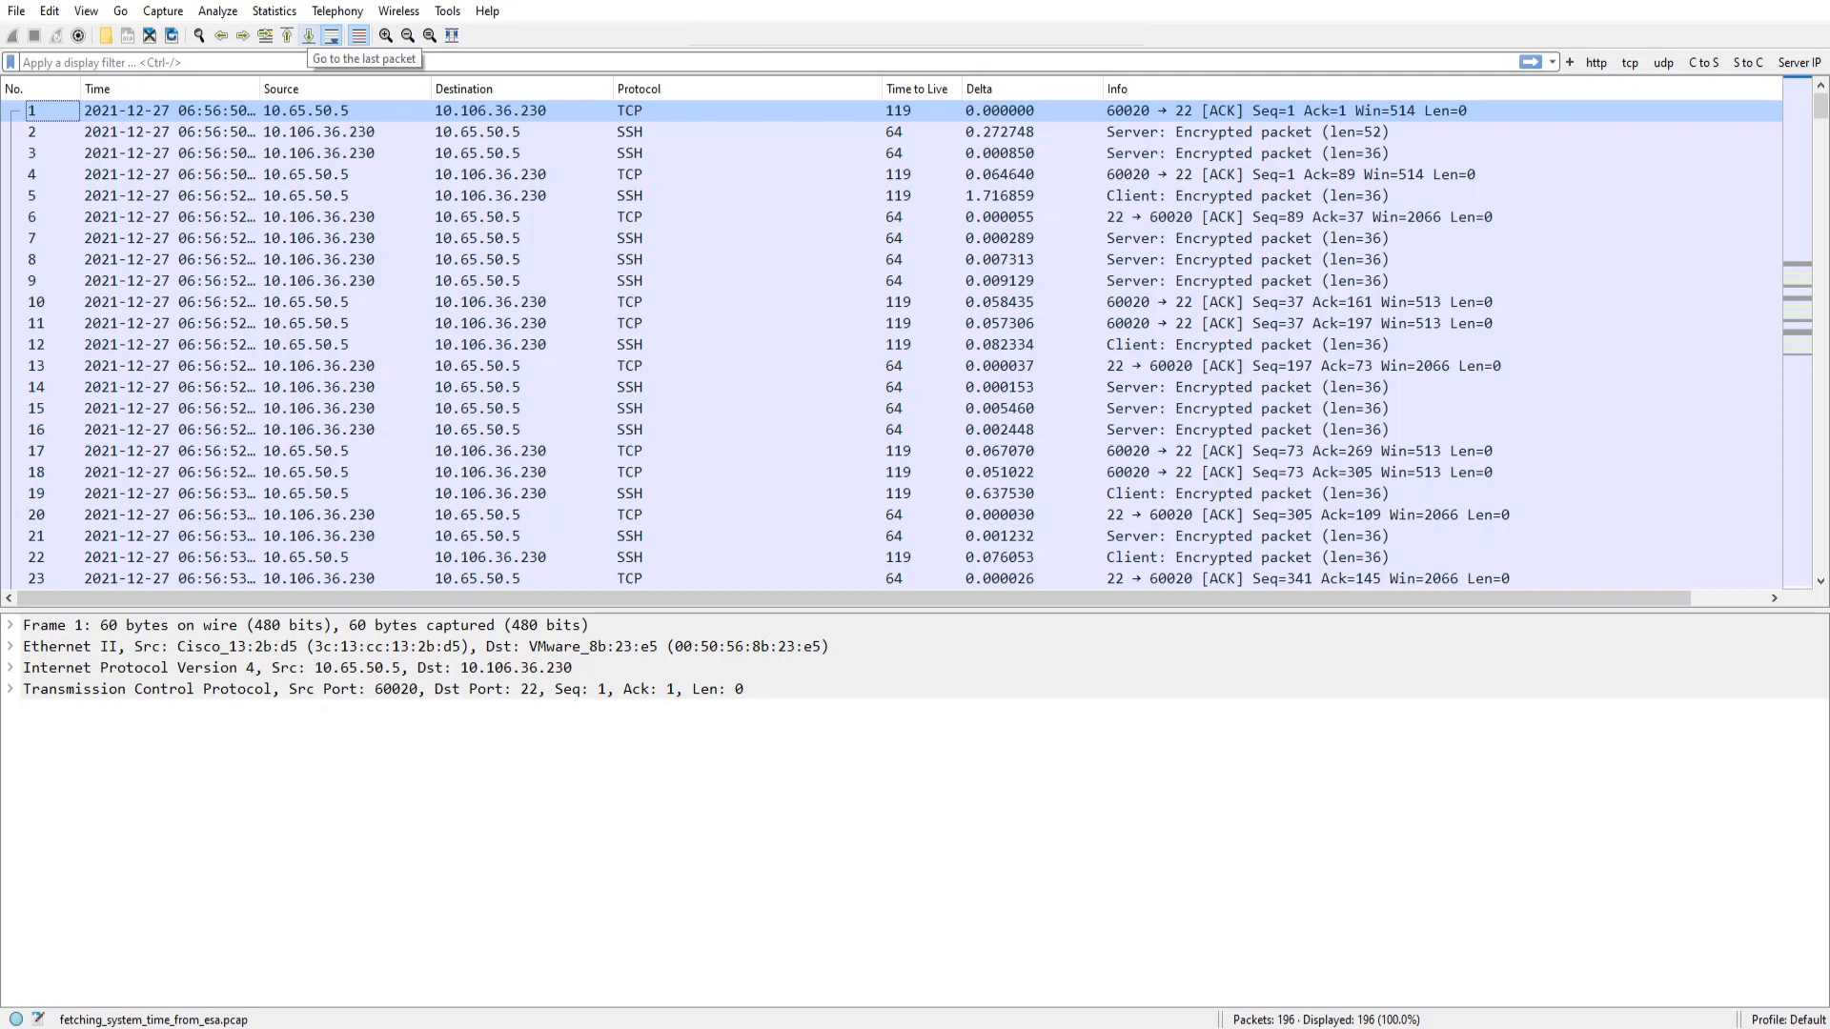
click(309, 35)
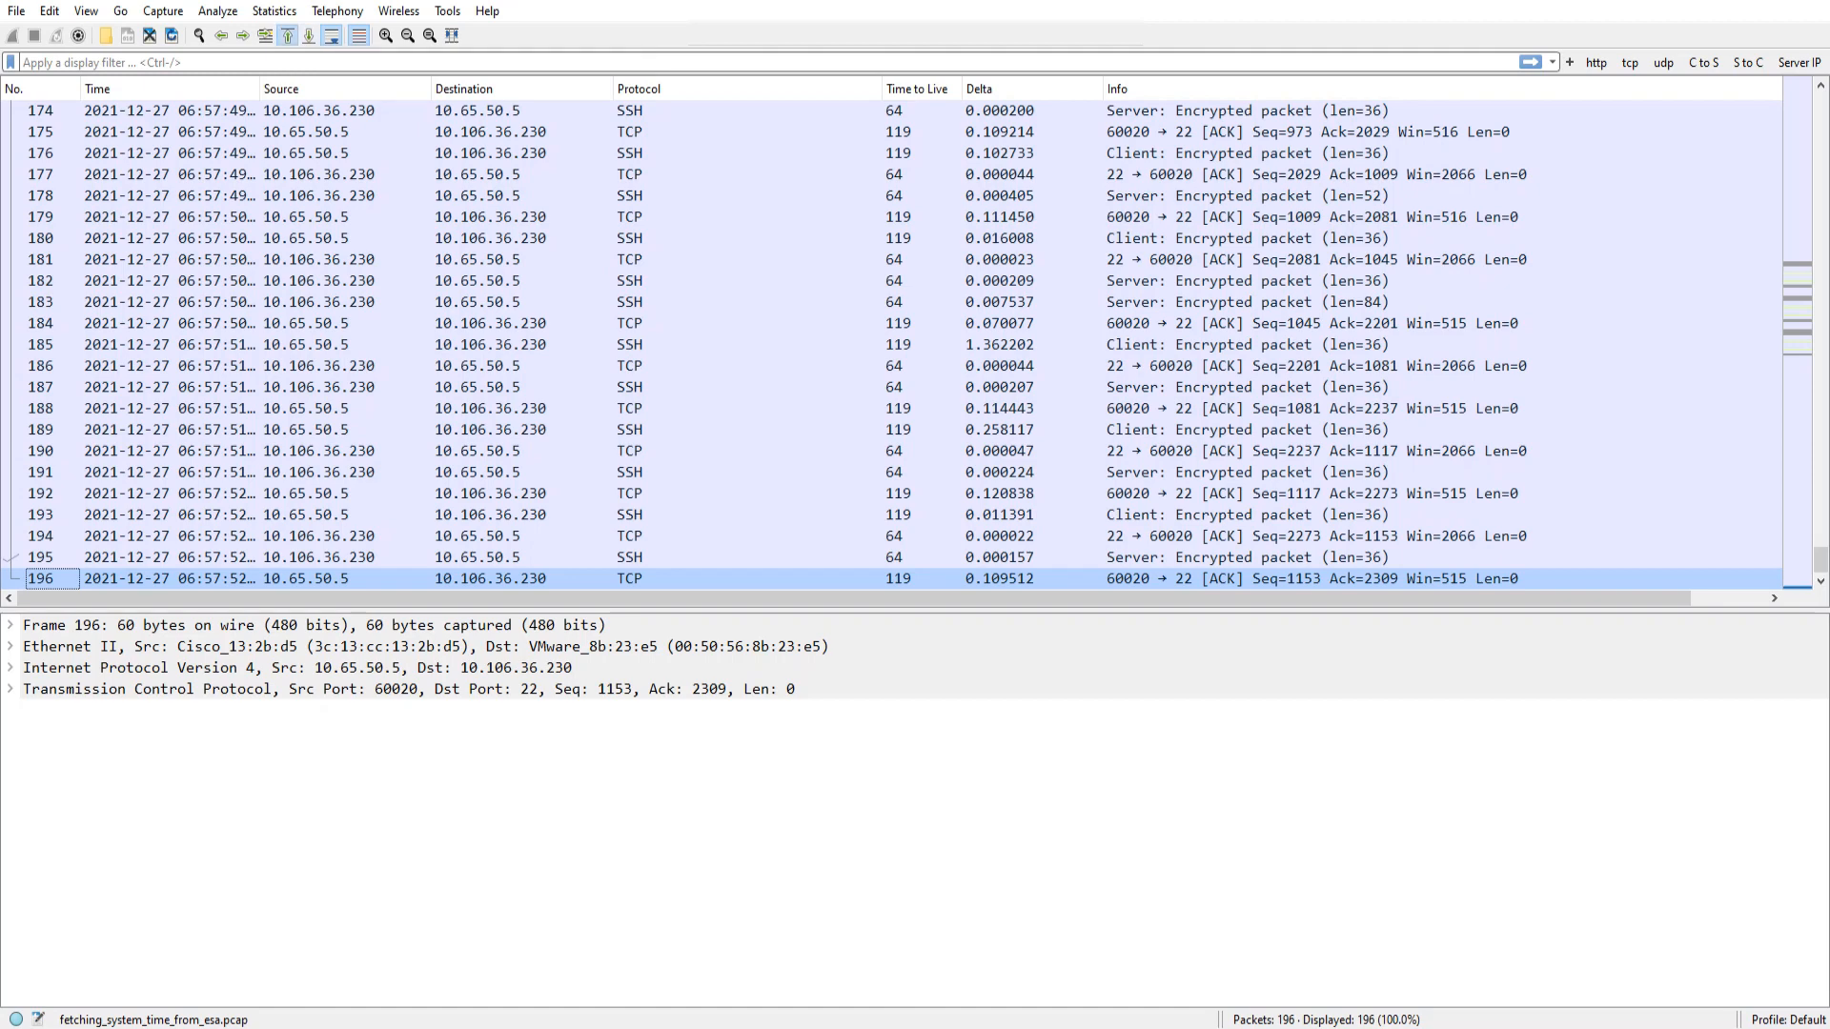
click(287, 35)
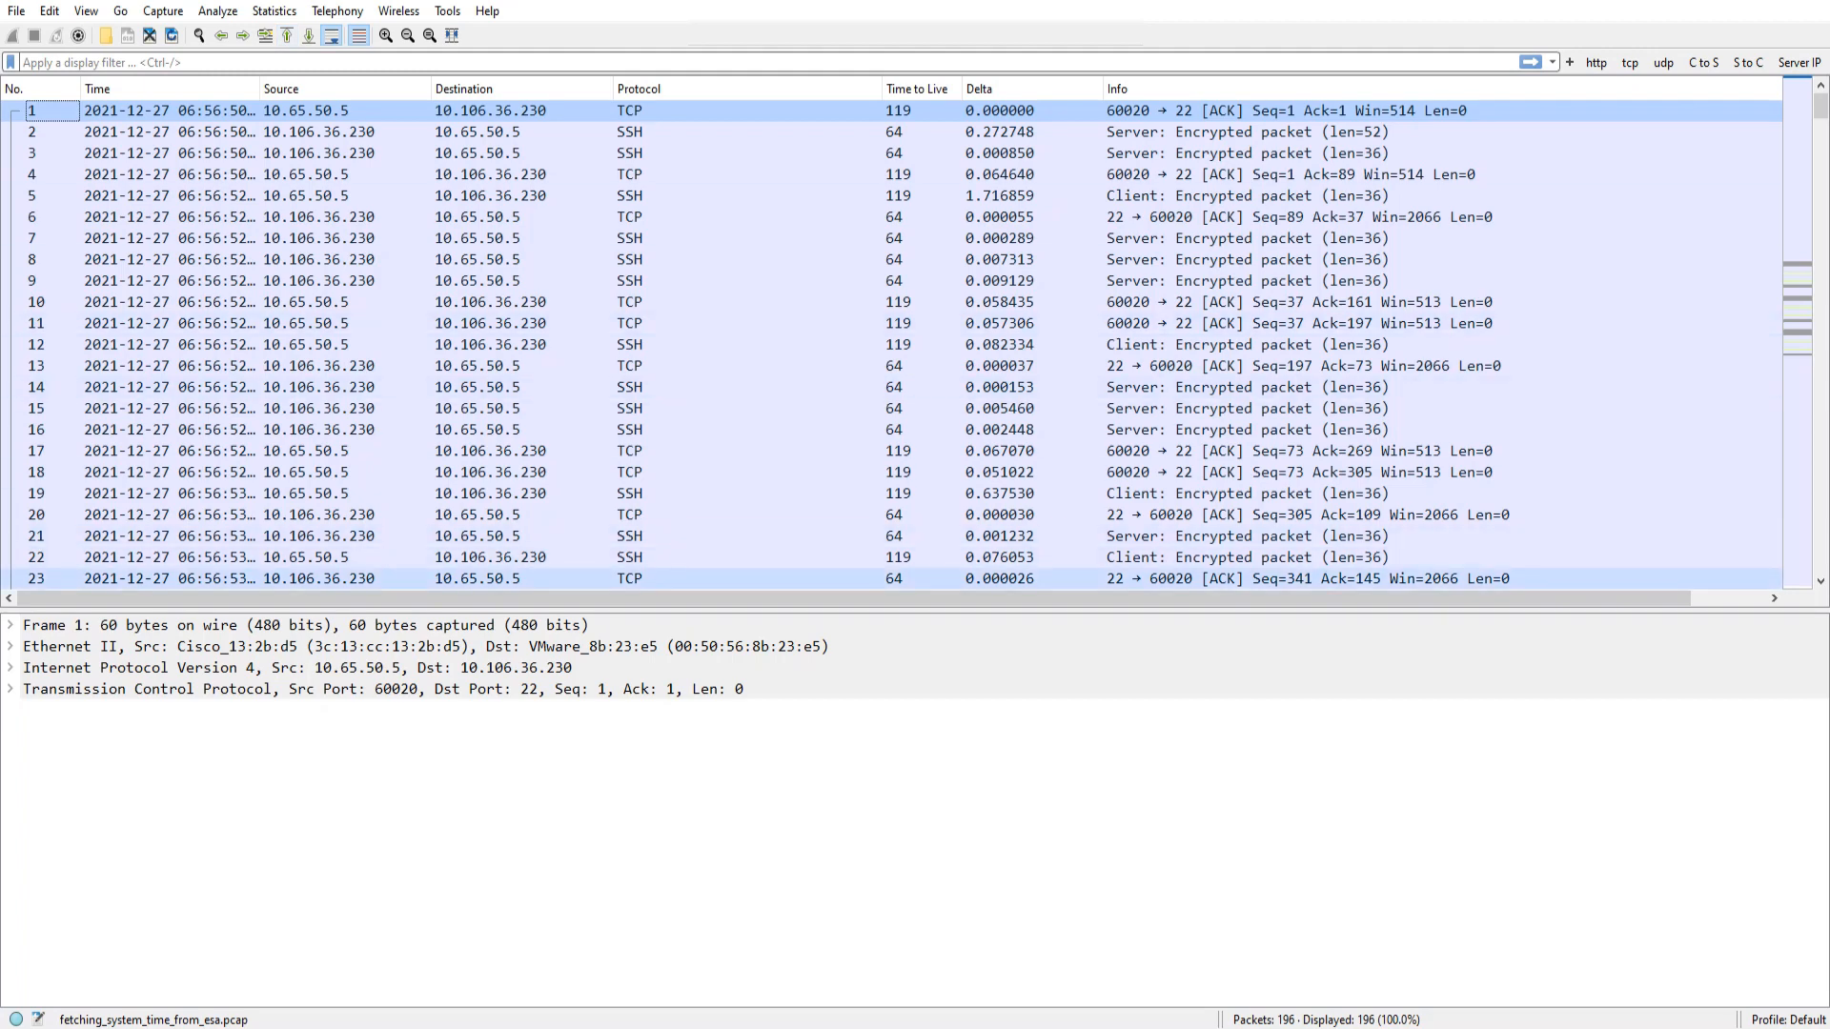
- Select packet 23 and browse the packet list down past packet 50 and back to the start
click(171, 578)
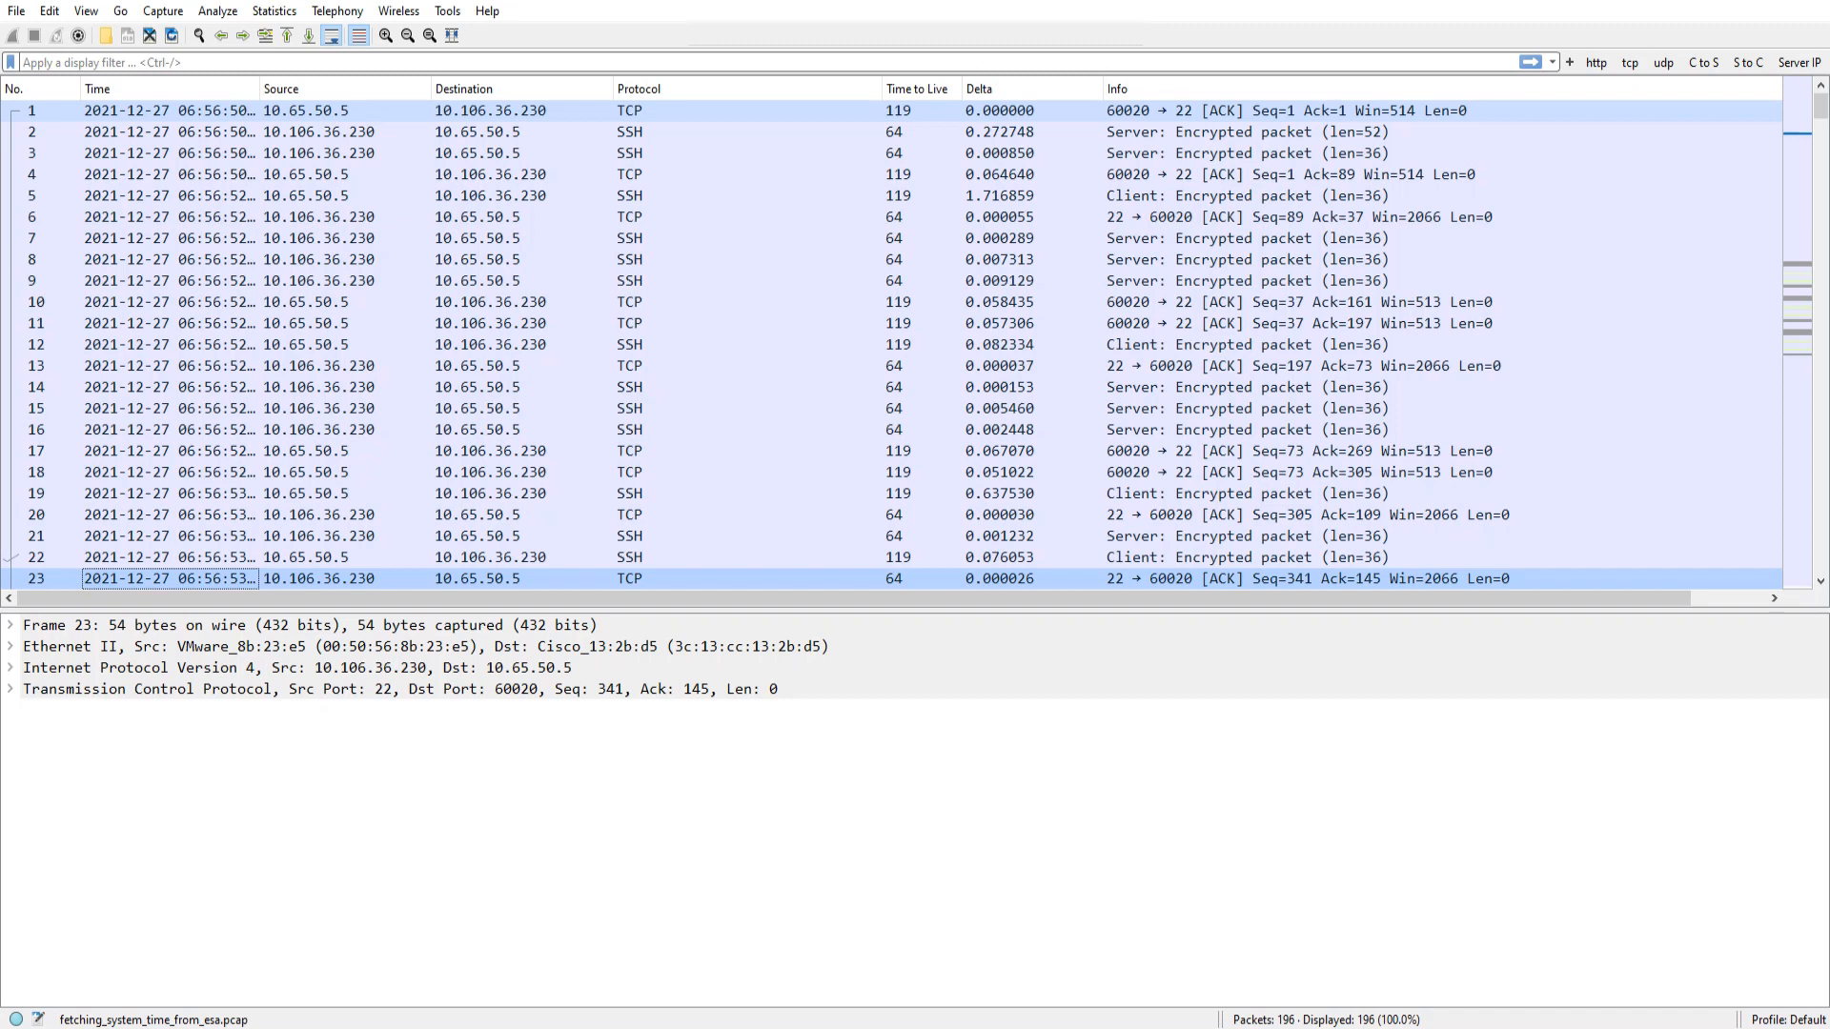
scroll(887, 343, down, 9)
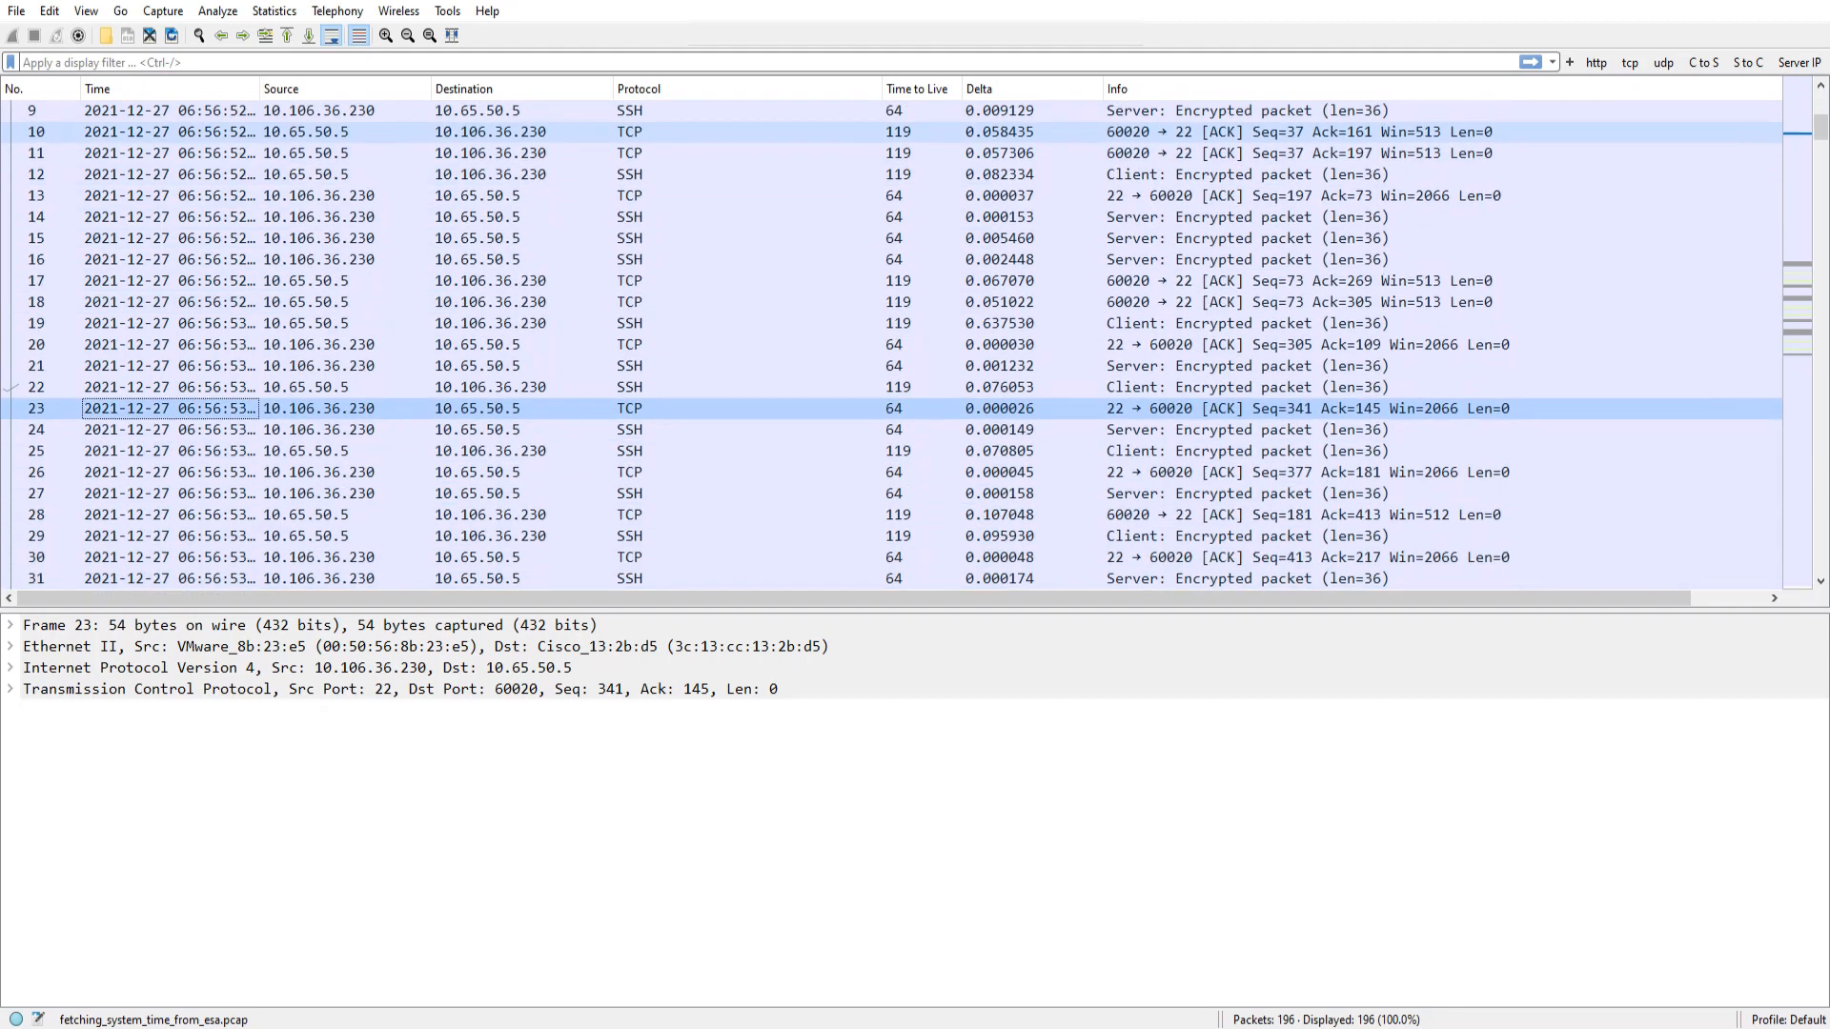
scroll(886, 343, down, 6)
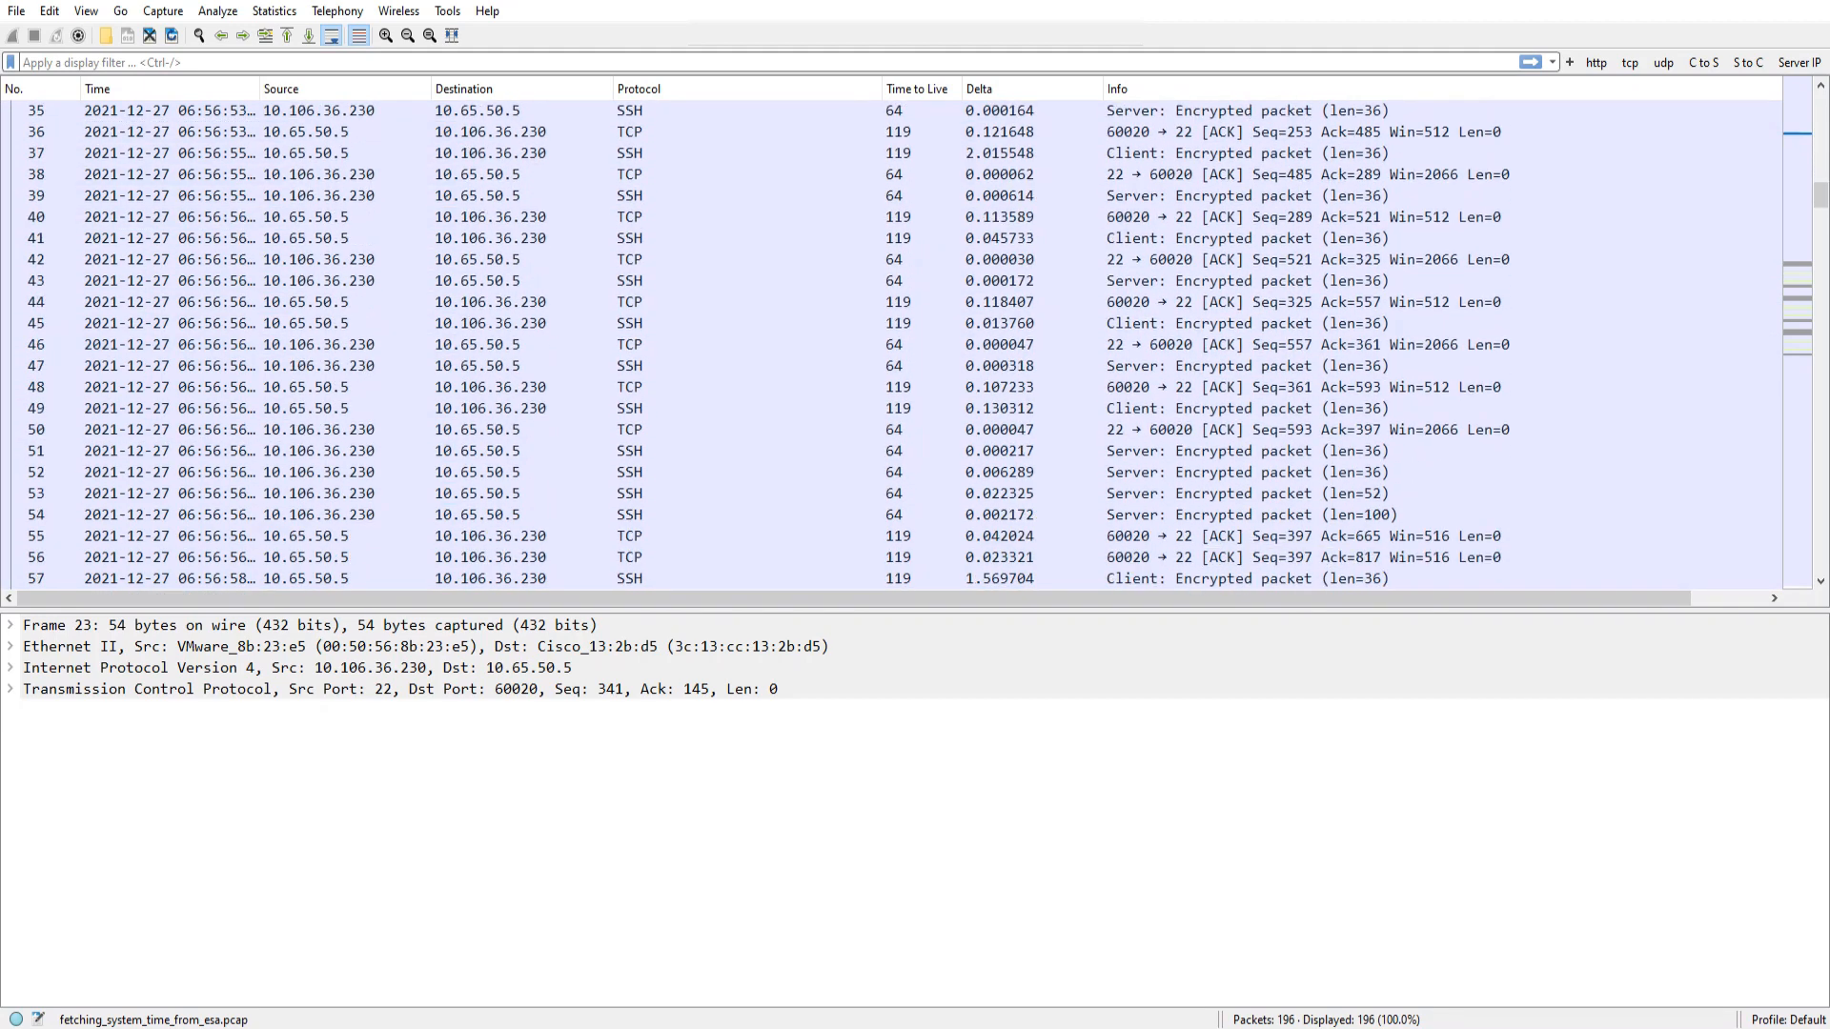
scroll(887, 301, up, 15)
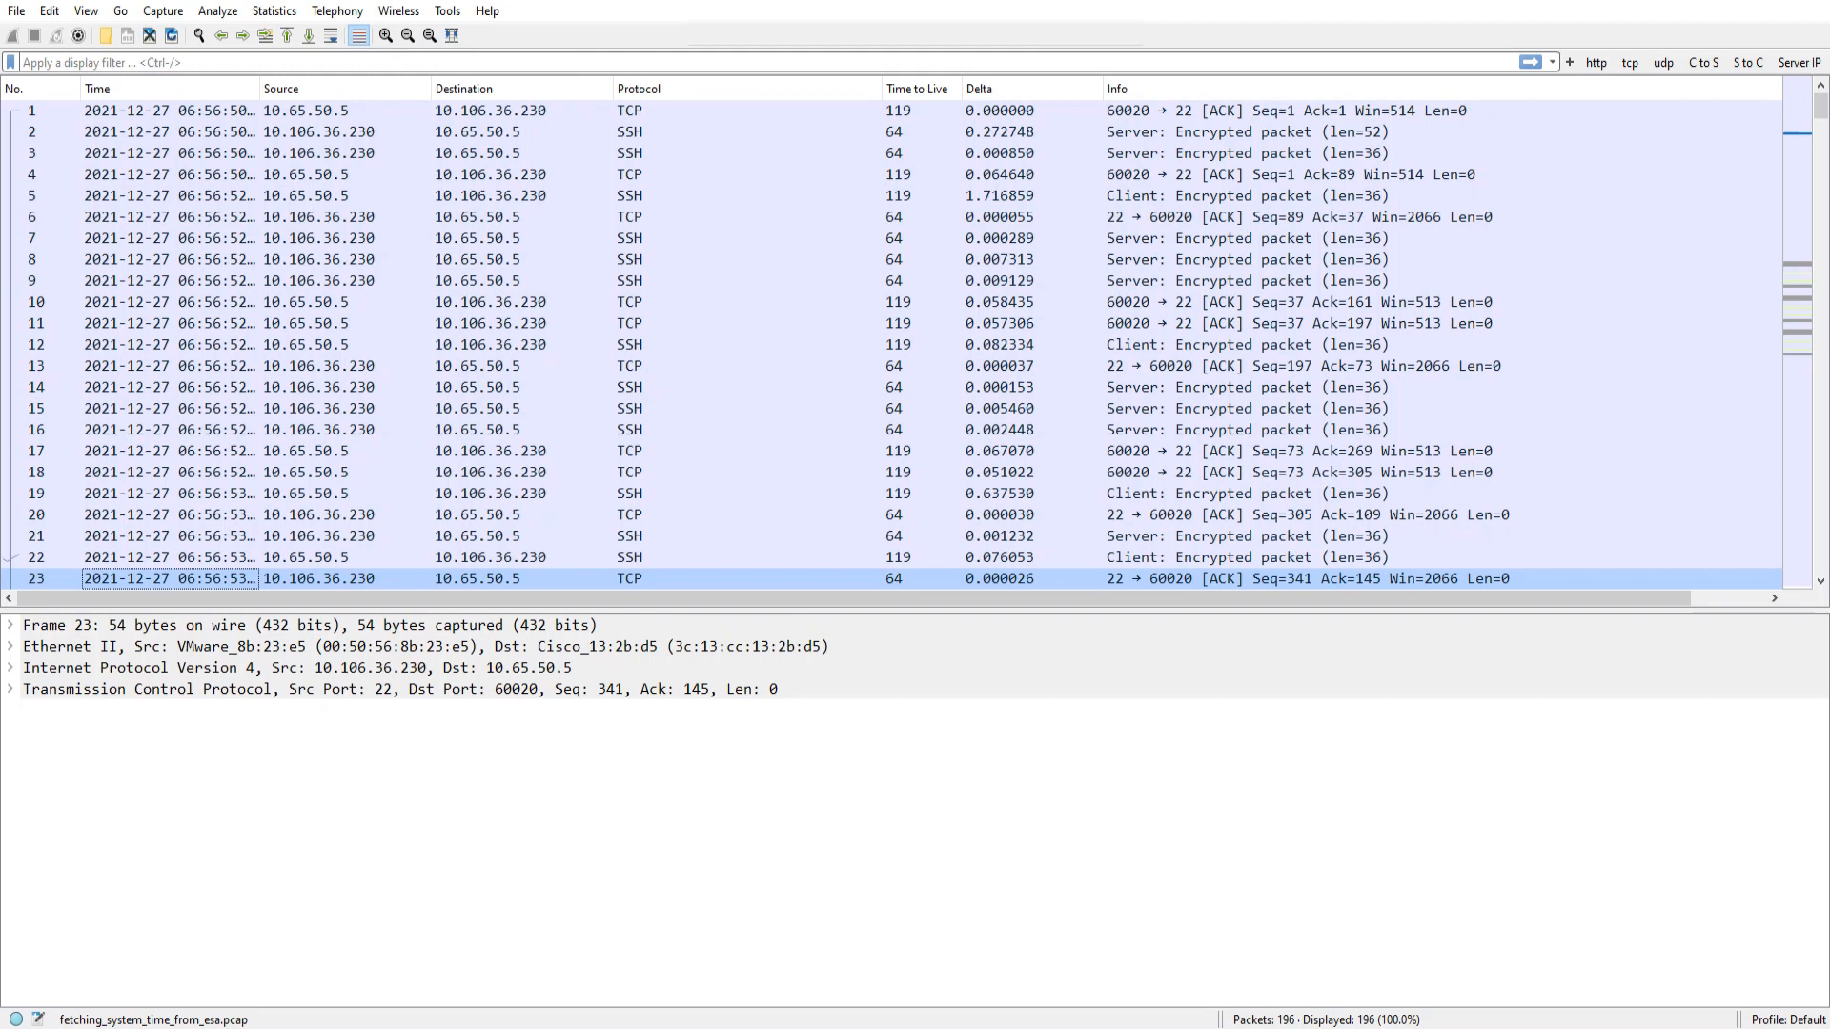
- Apply the display filter http to the capture
click(101, 63)
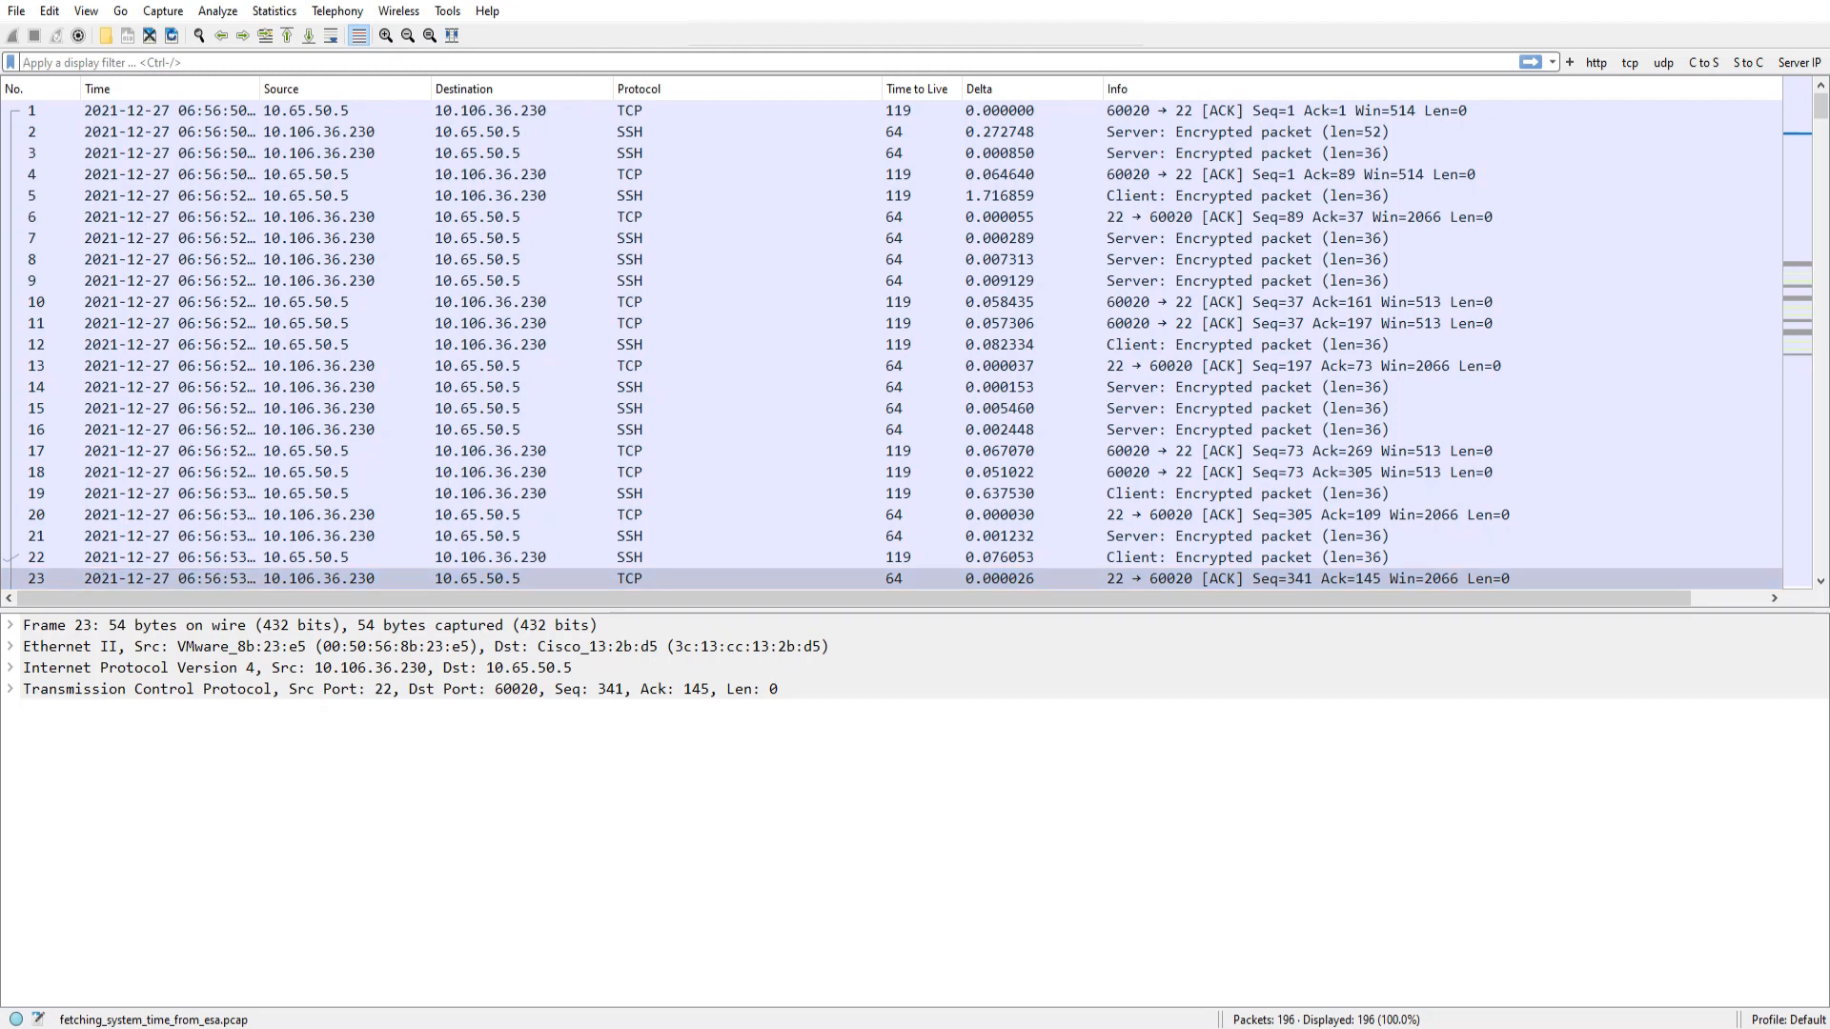
text(http)
key(Return)
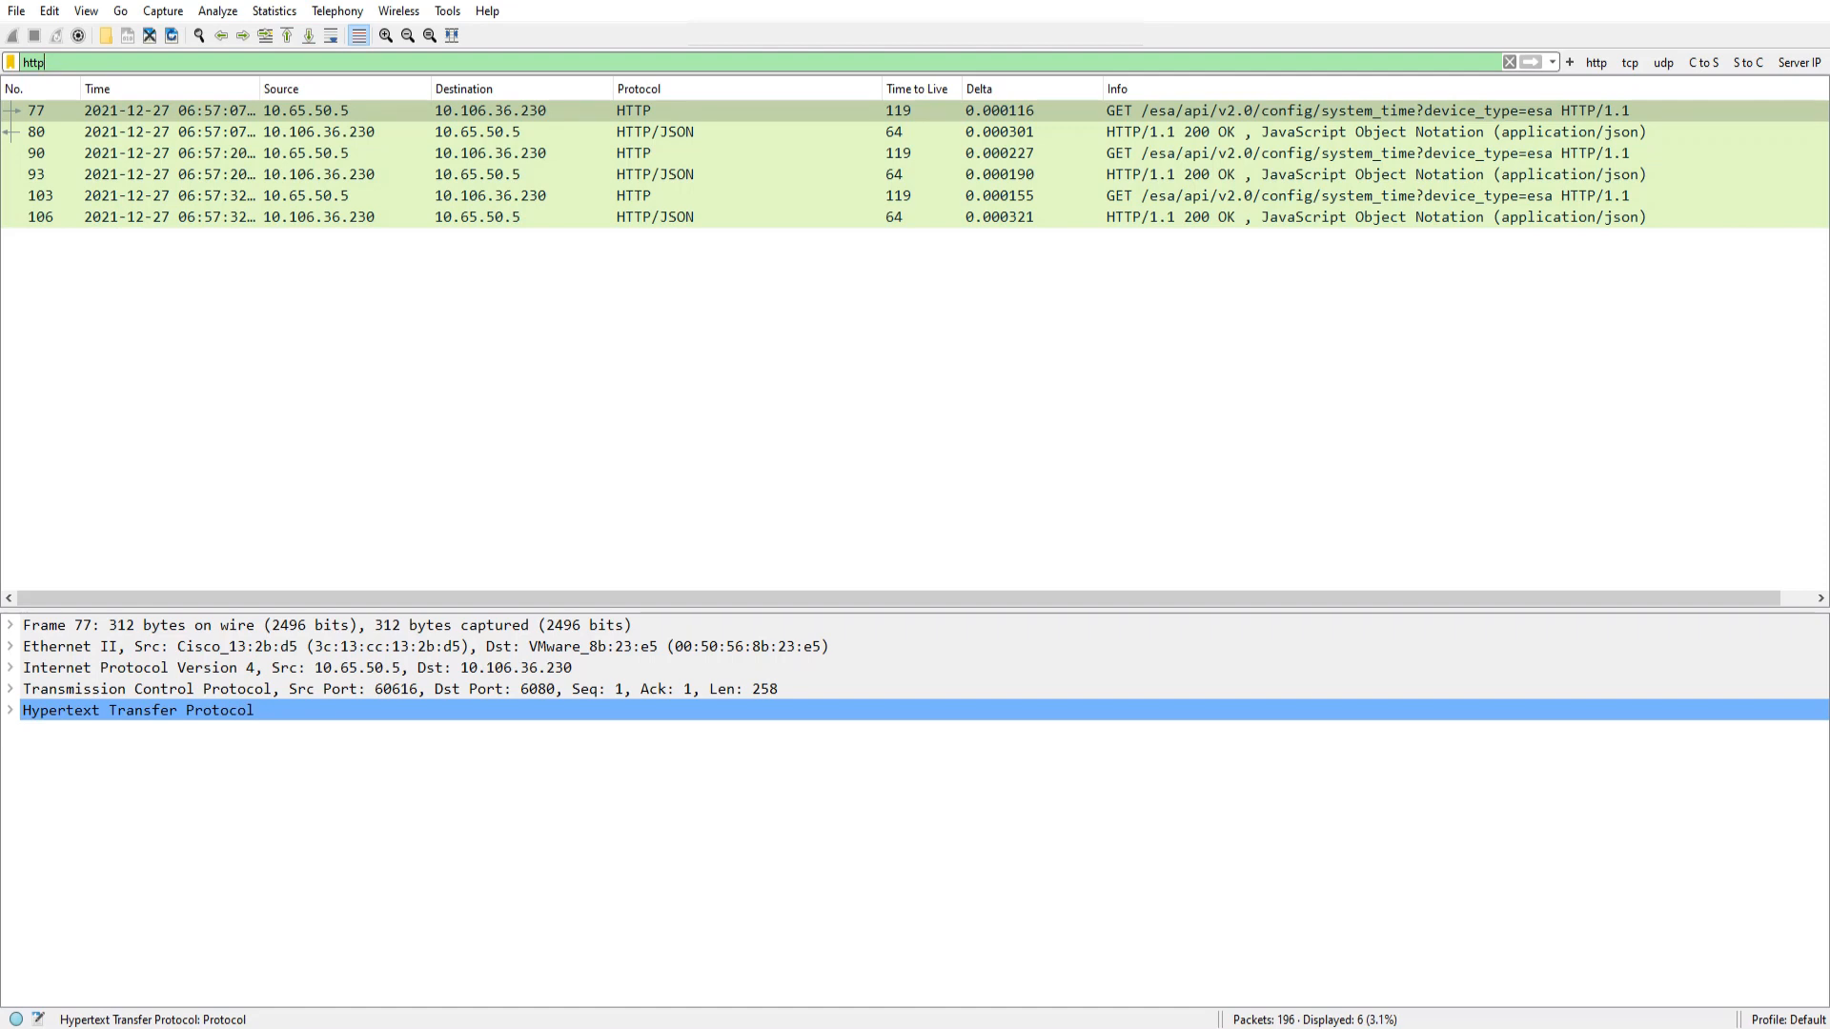
key(ctrl+a)
key(Return)
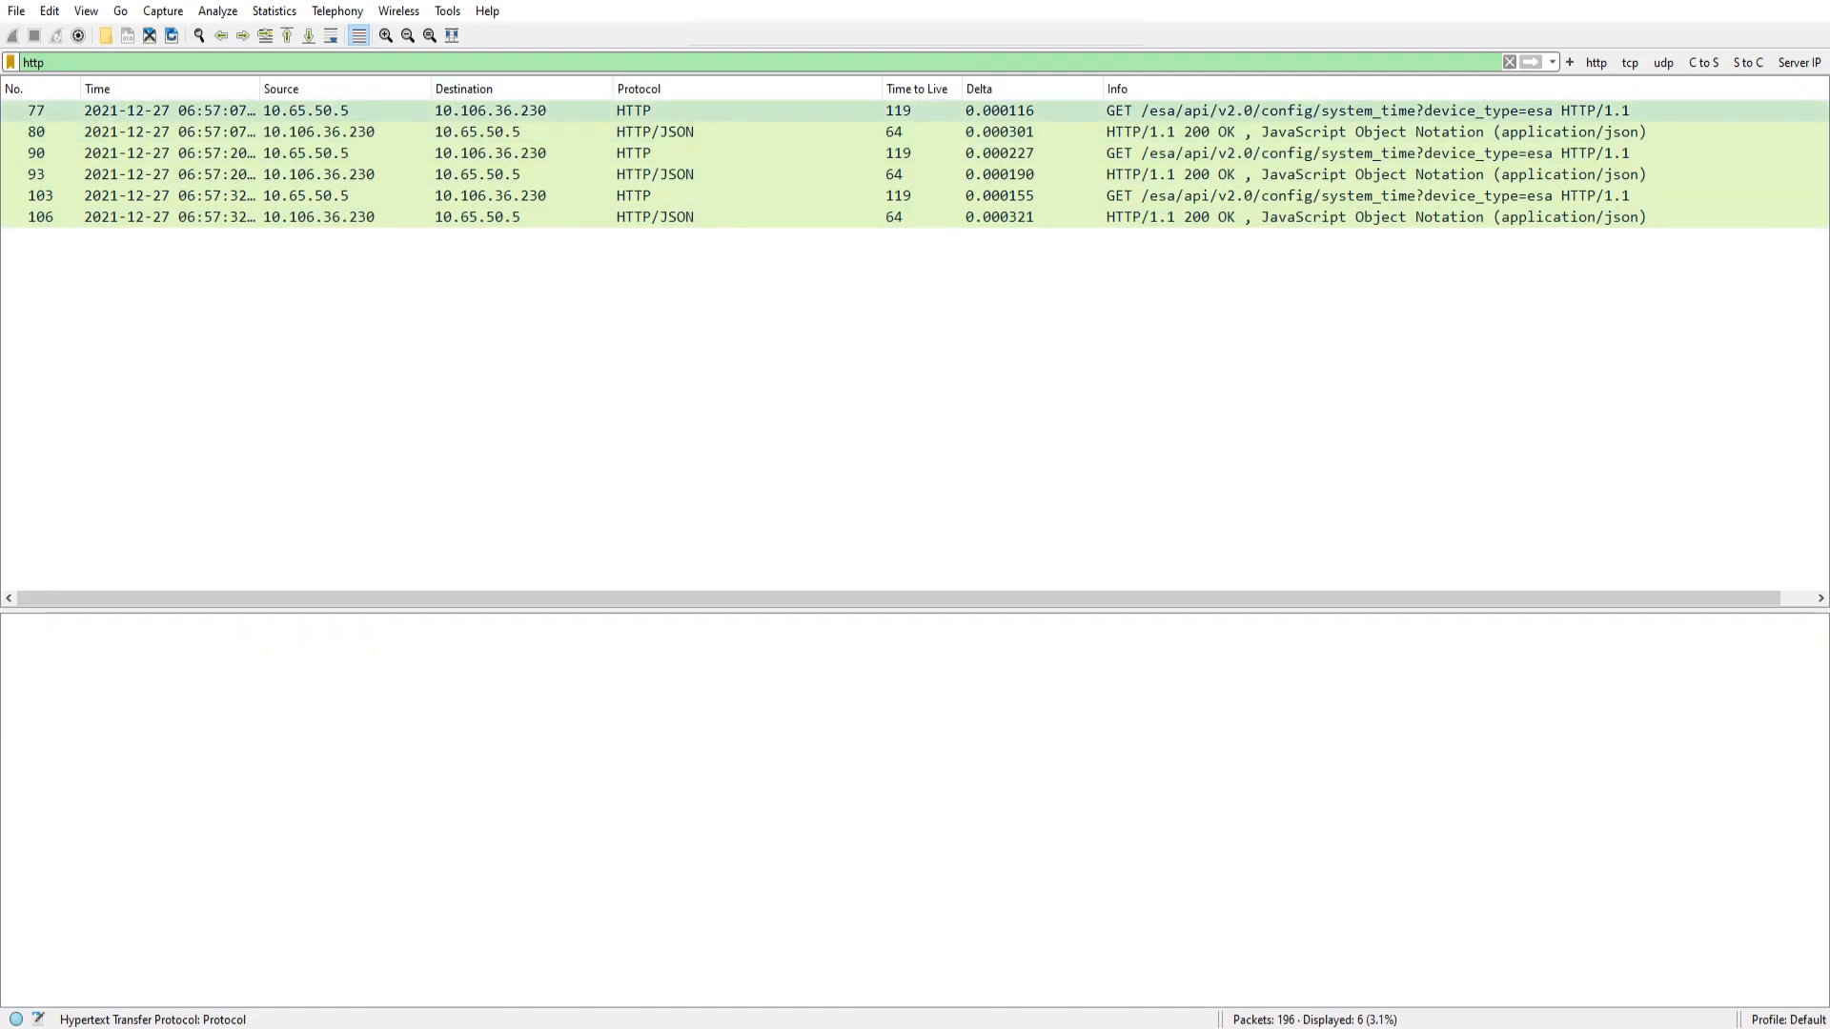
- Colorize packet 77's conversation with Color 1 and packet 90's conversation with Color 2, and clear the packet selection
click(345, 111)
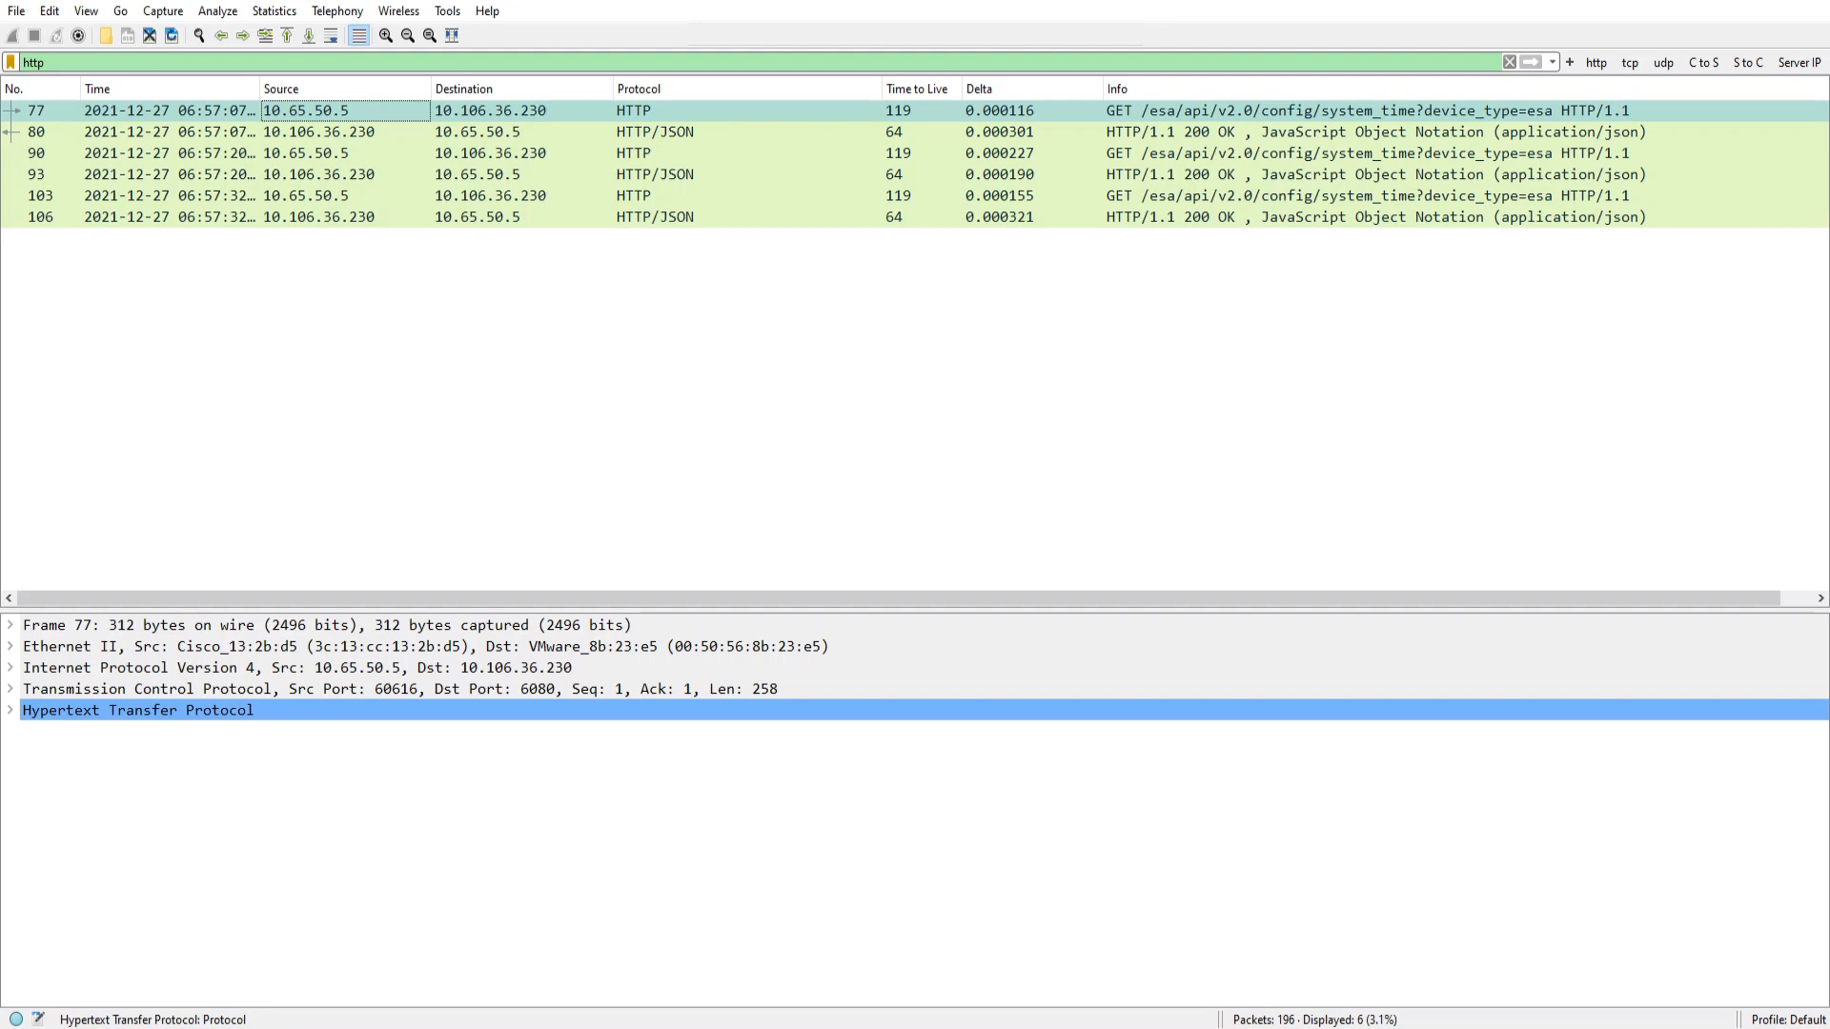
key(ctrl+1)
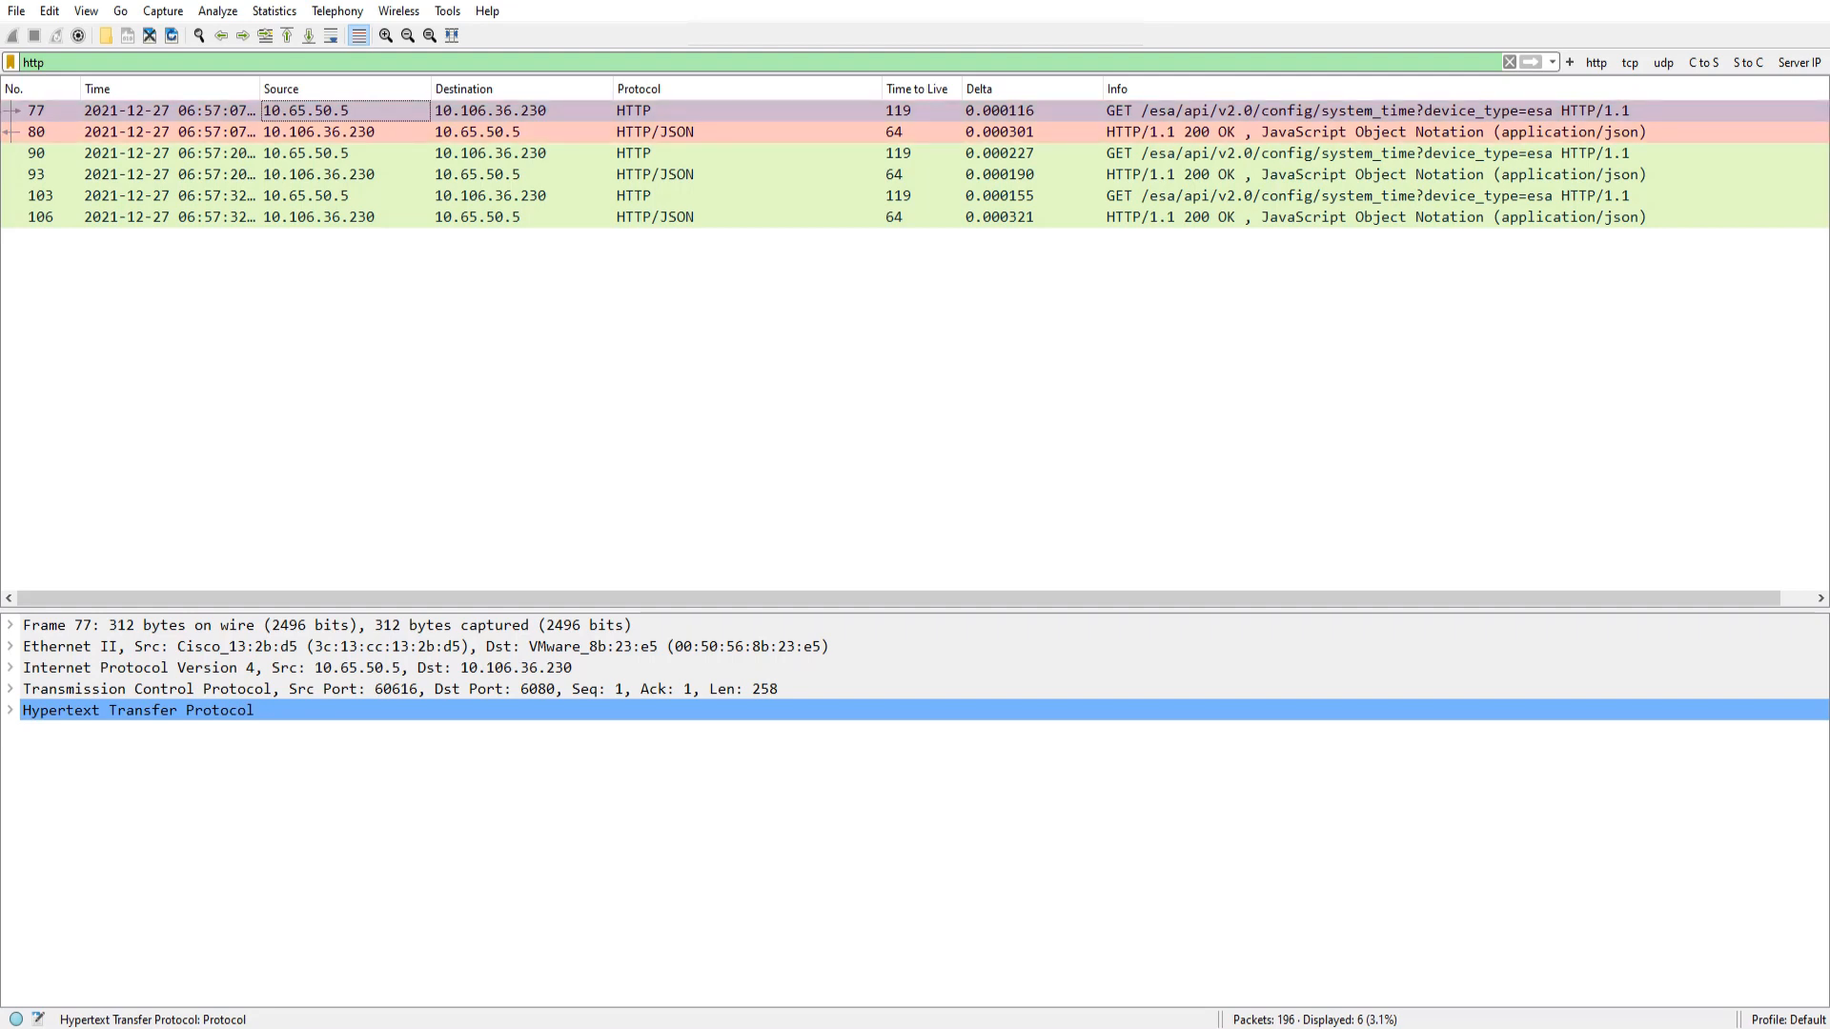
click(325, 154)
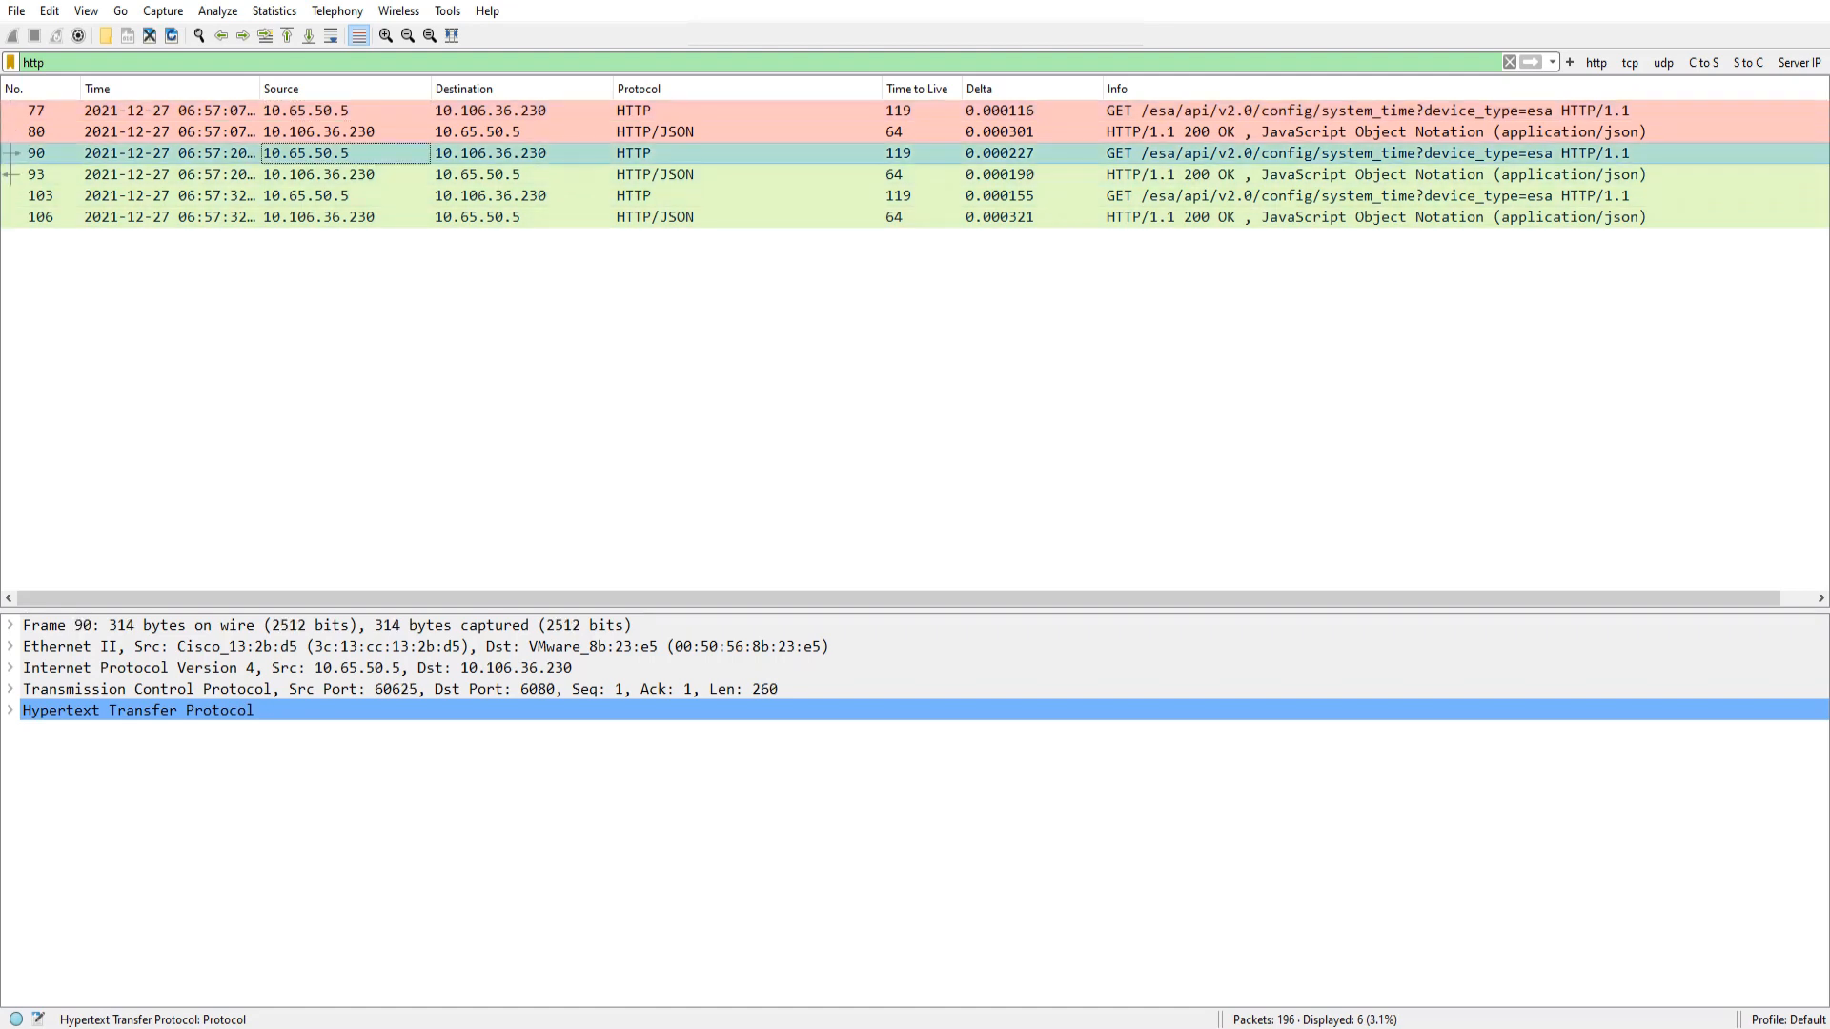
key(ctrl+2)
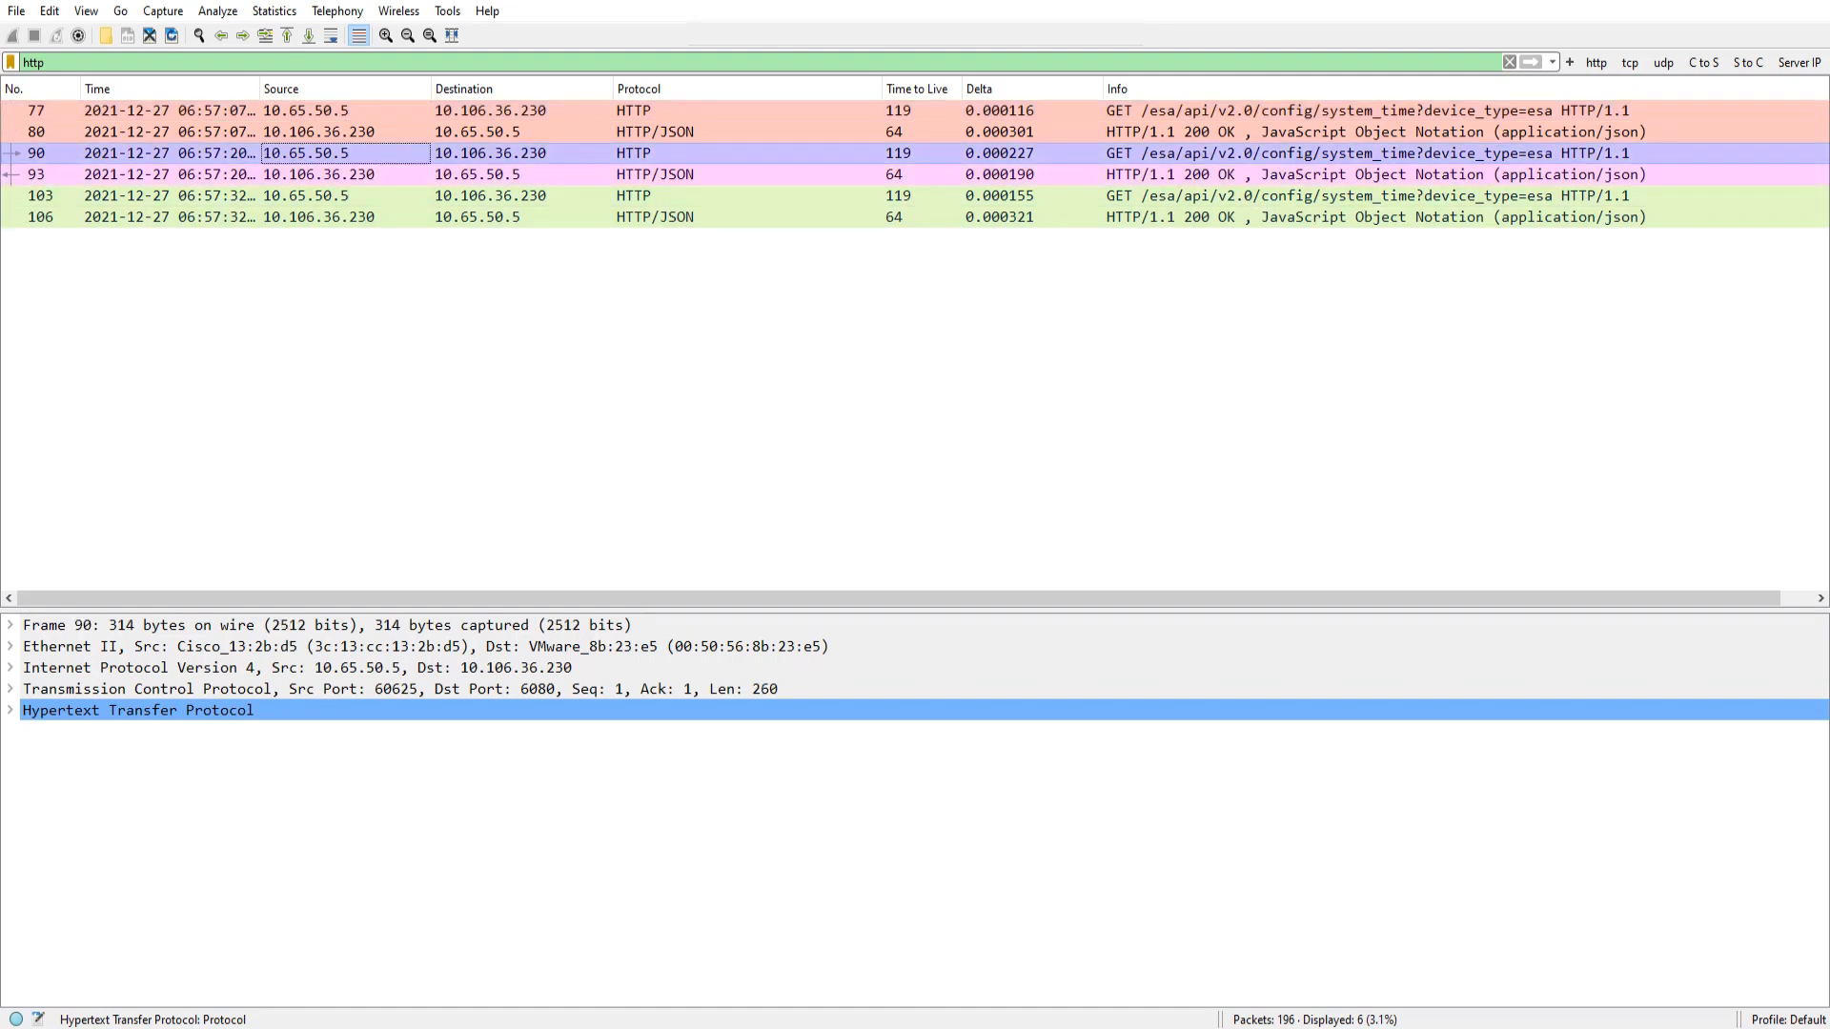
click(382, 324)
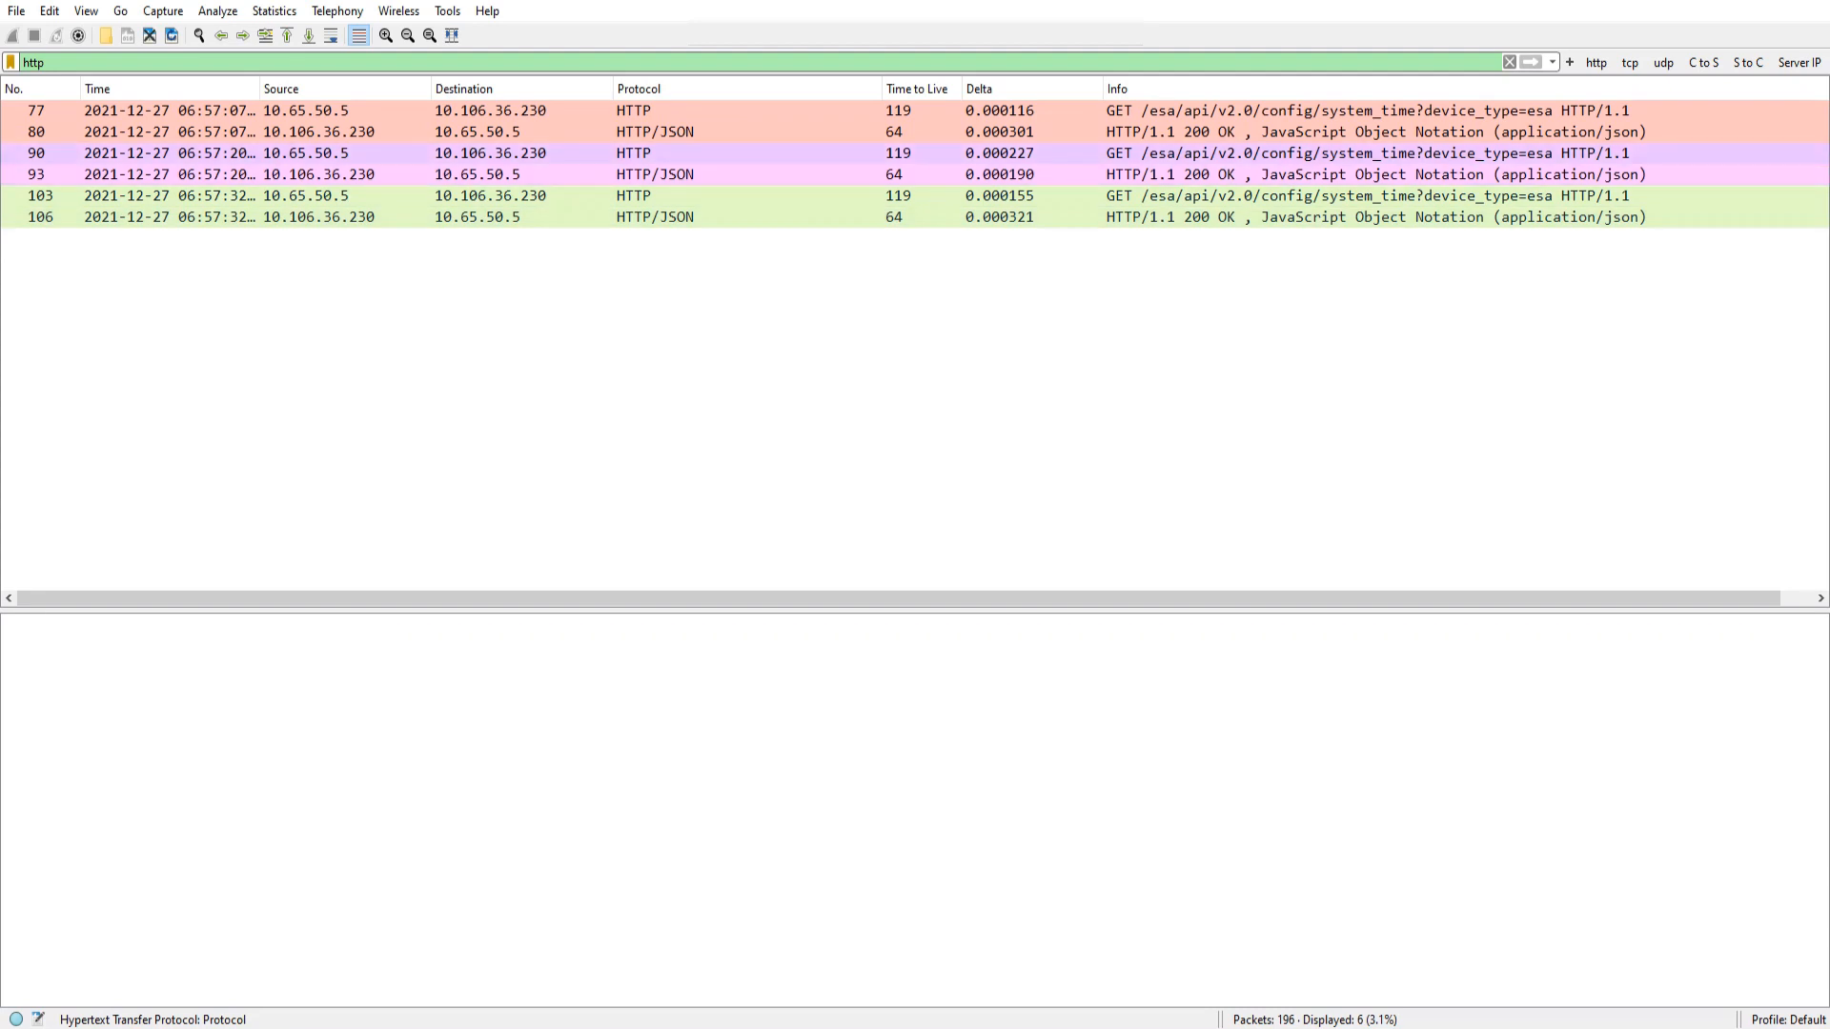
- Select packet 80, mark the listed HTTP packets with freehand strokes, and erase the markings
click(170, 133)
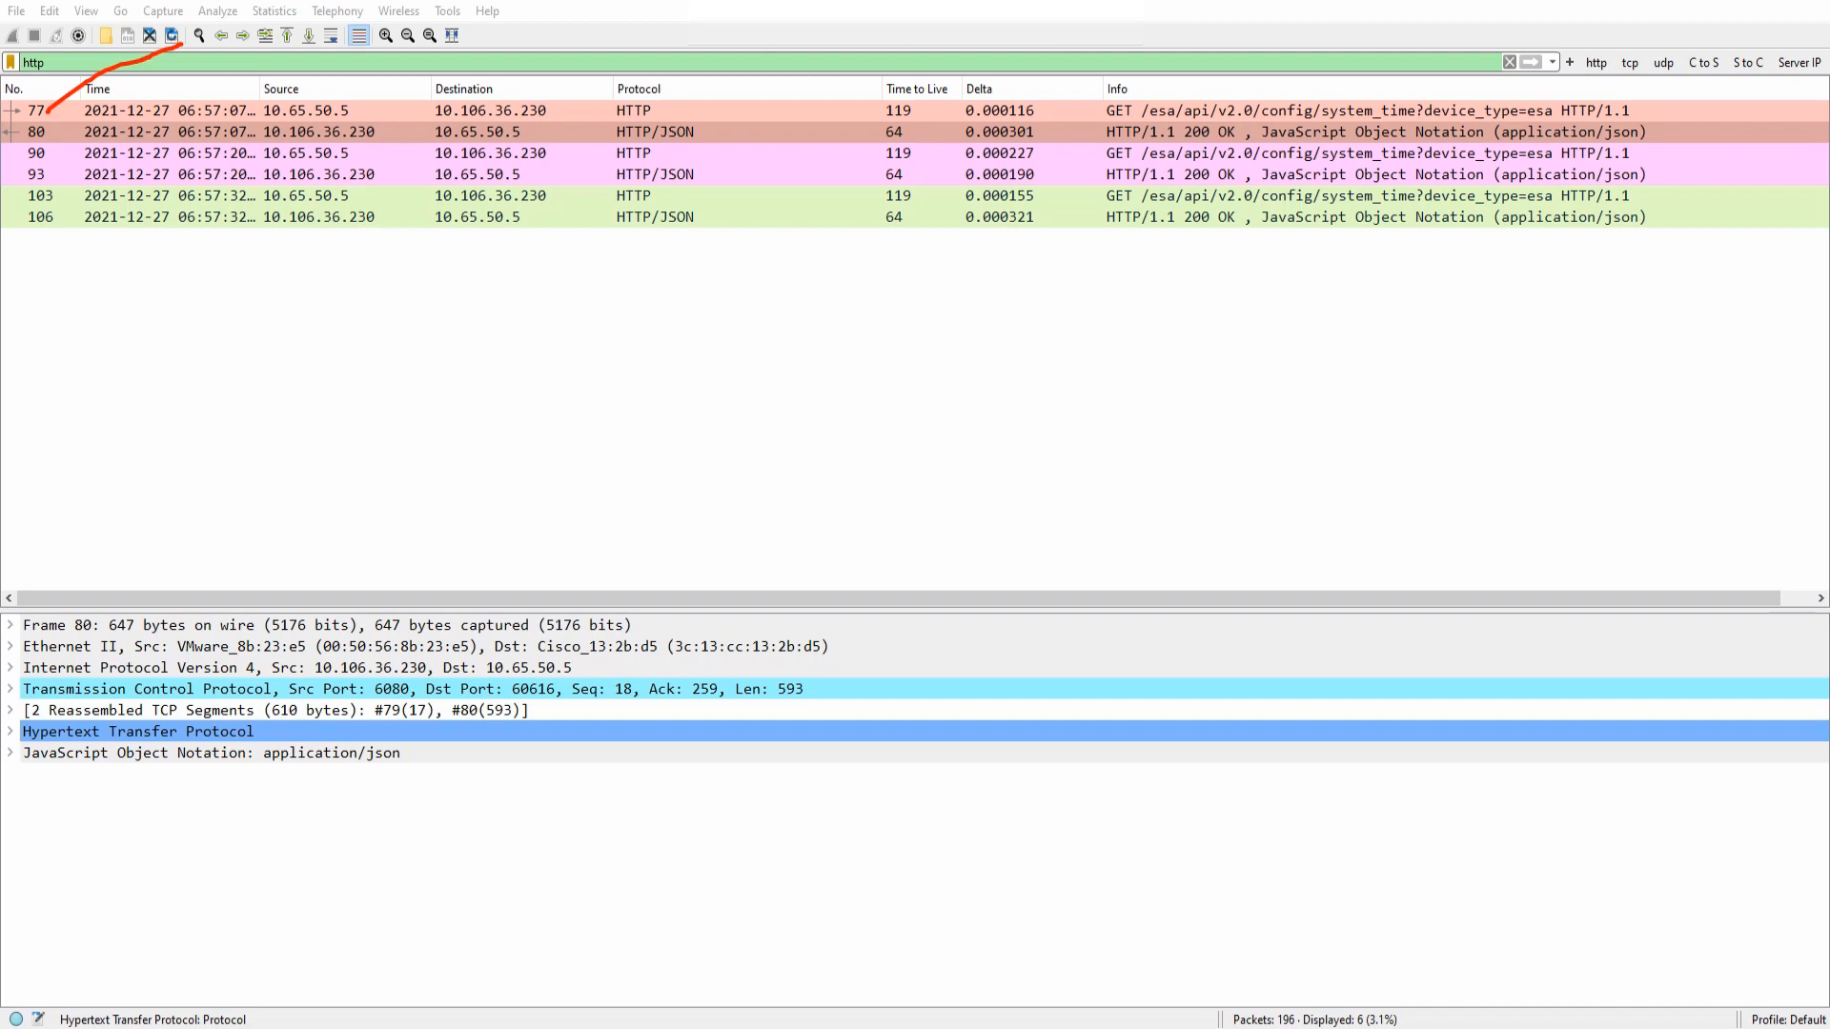
drag(64, 136, 133, 113)
drag(63, 156, 152, 150)
drag(68, 198, 170, 174)
mouse_move(49, 112)
mouse_down()
mouse_move(145, 100)
mouse_move(152, 131)
mouse_up()
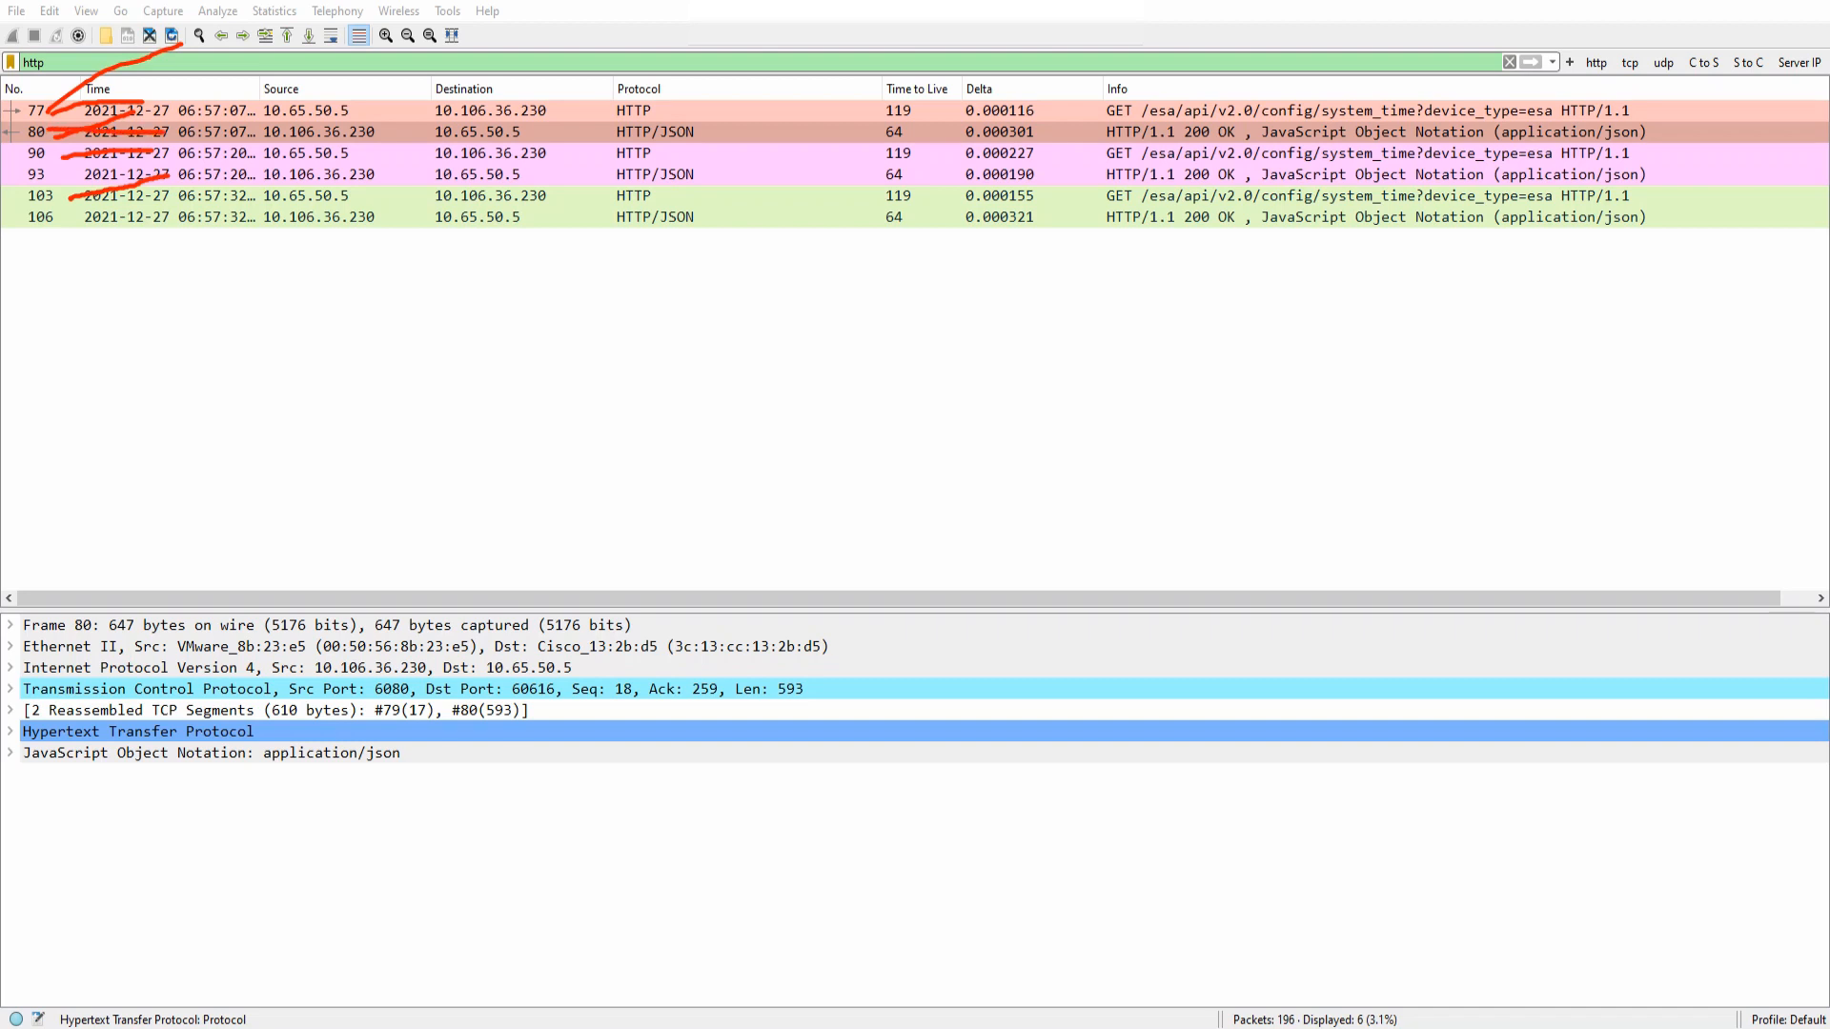
drag(61, 150, 162, 150)
drag(57, 176, 167, 171)
drag(57, 198, 239, 216)
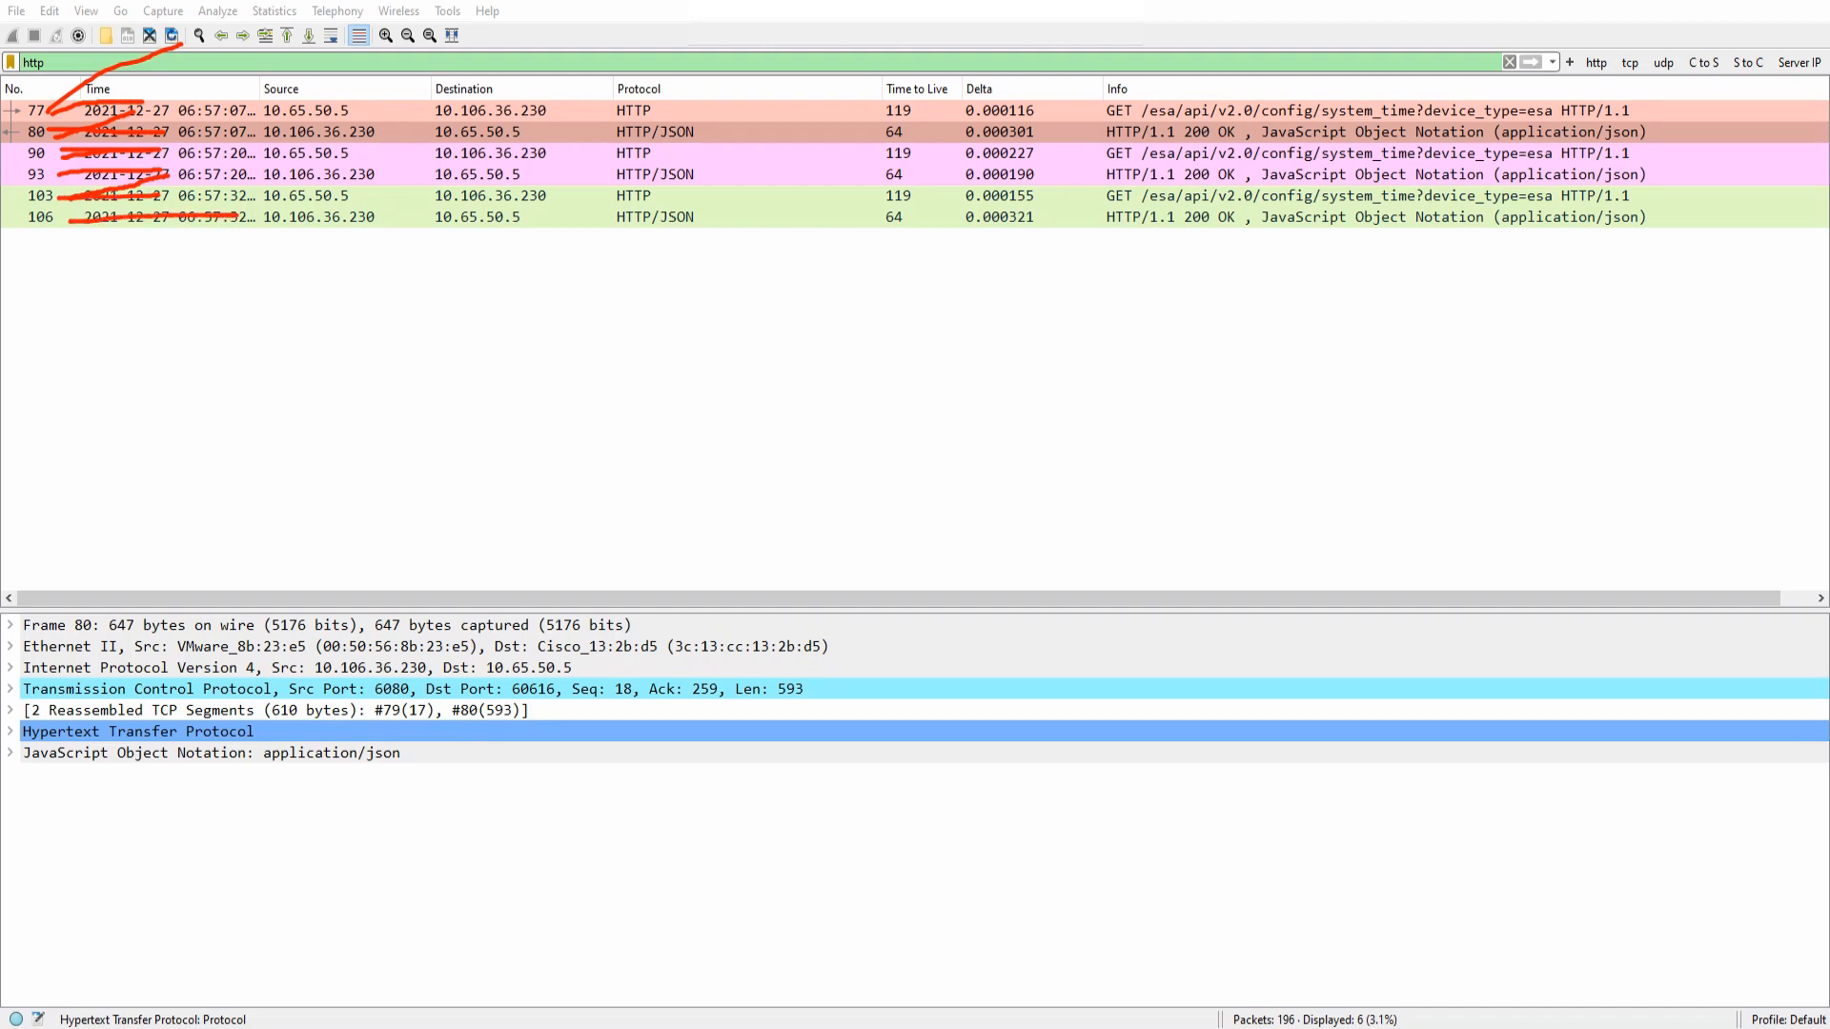
key(Escape)
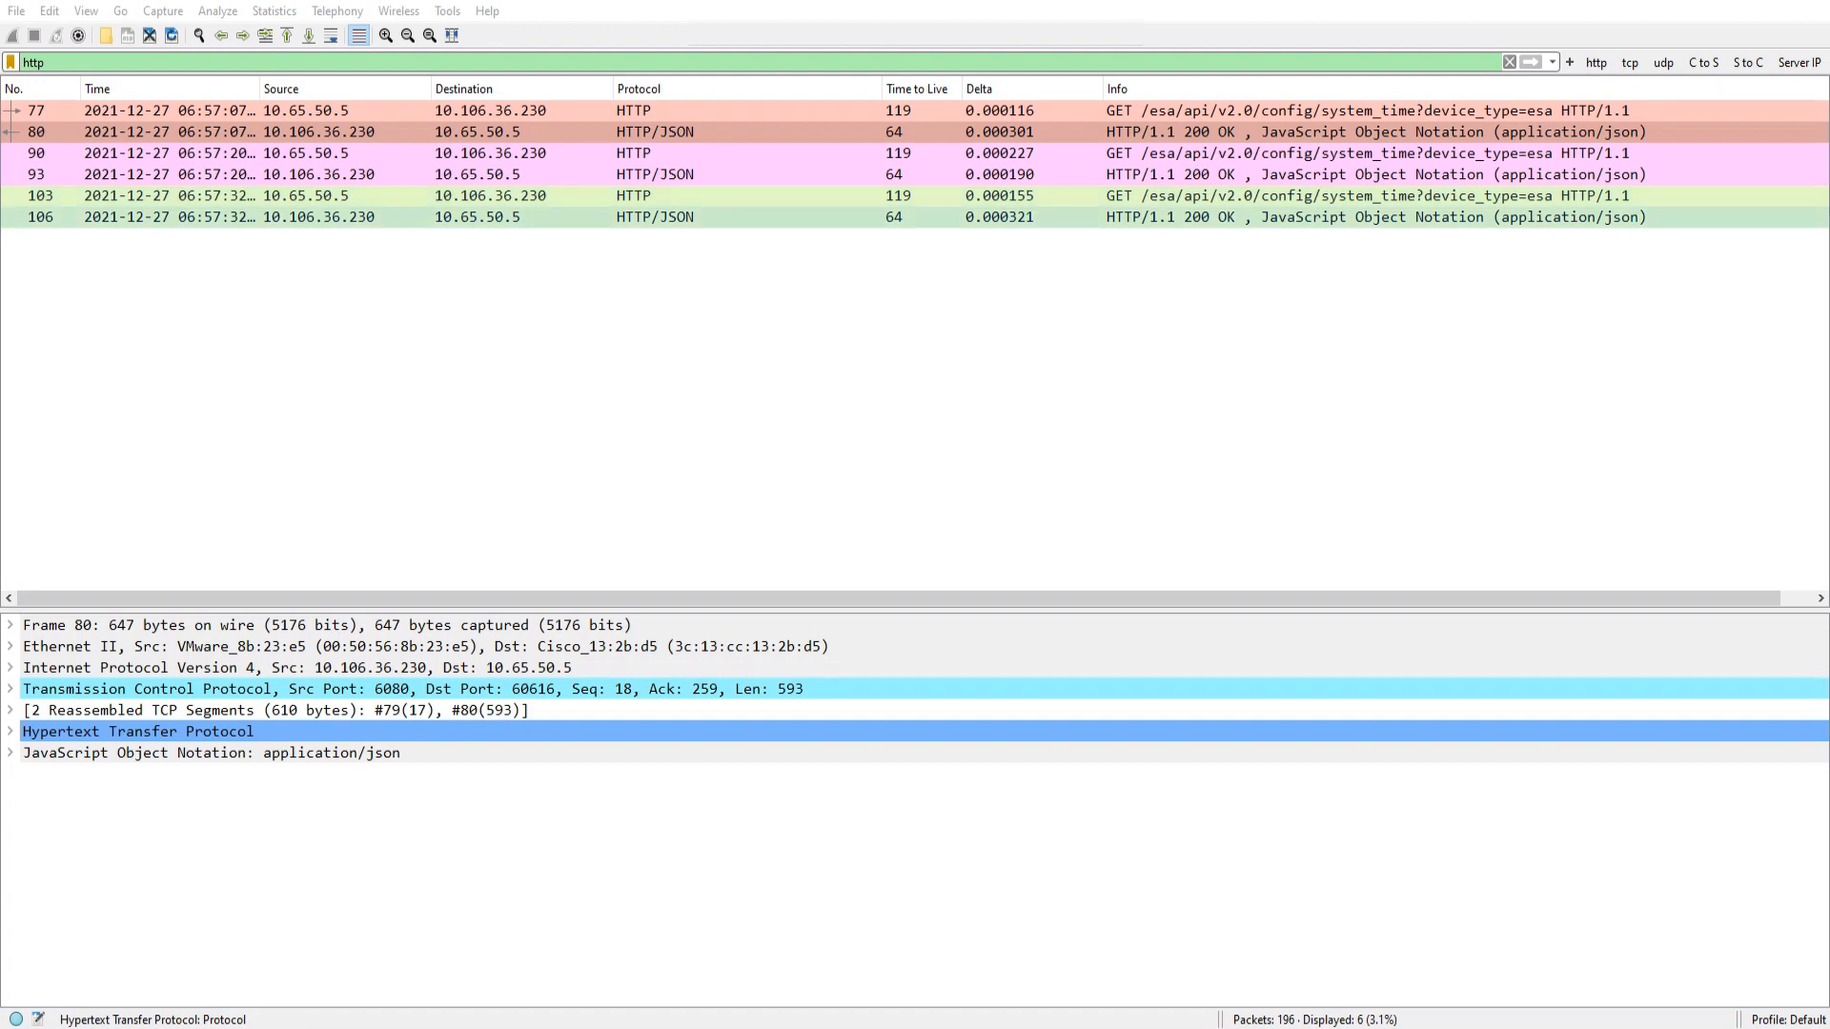
- Colorize packet 106's conversation with Color 5, clear the packet selection, and select packet 103
click(171, 217)
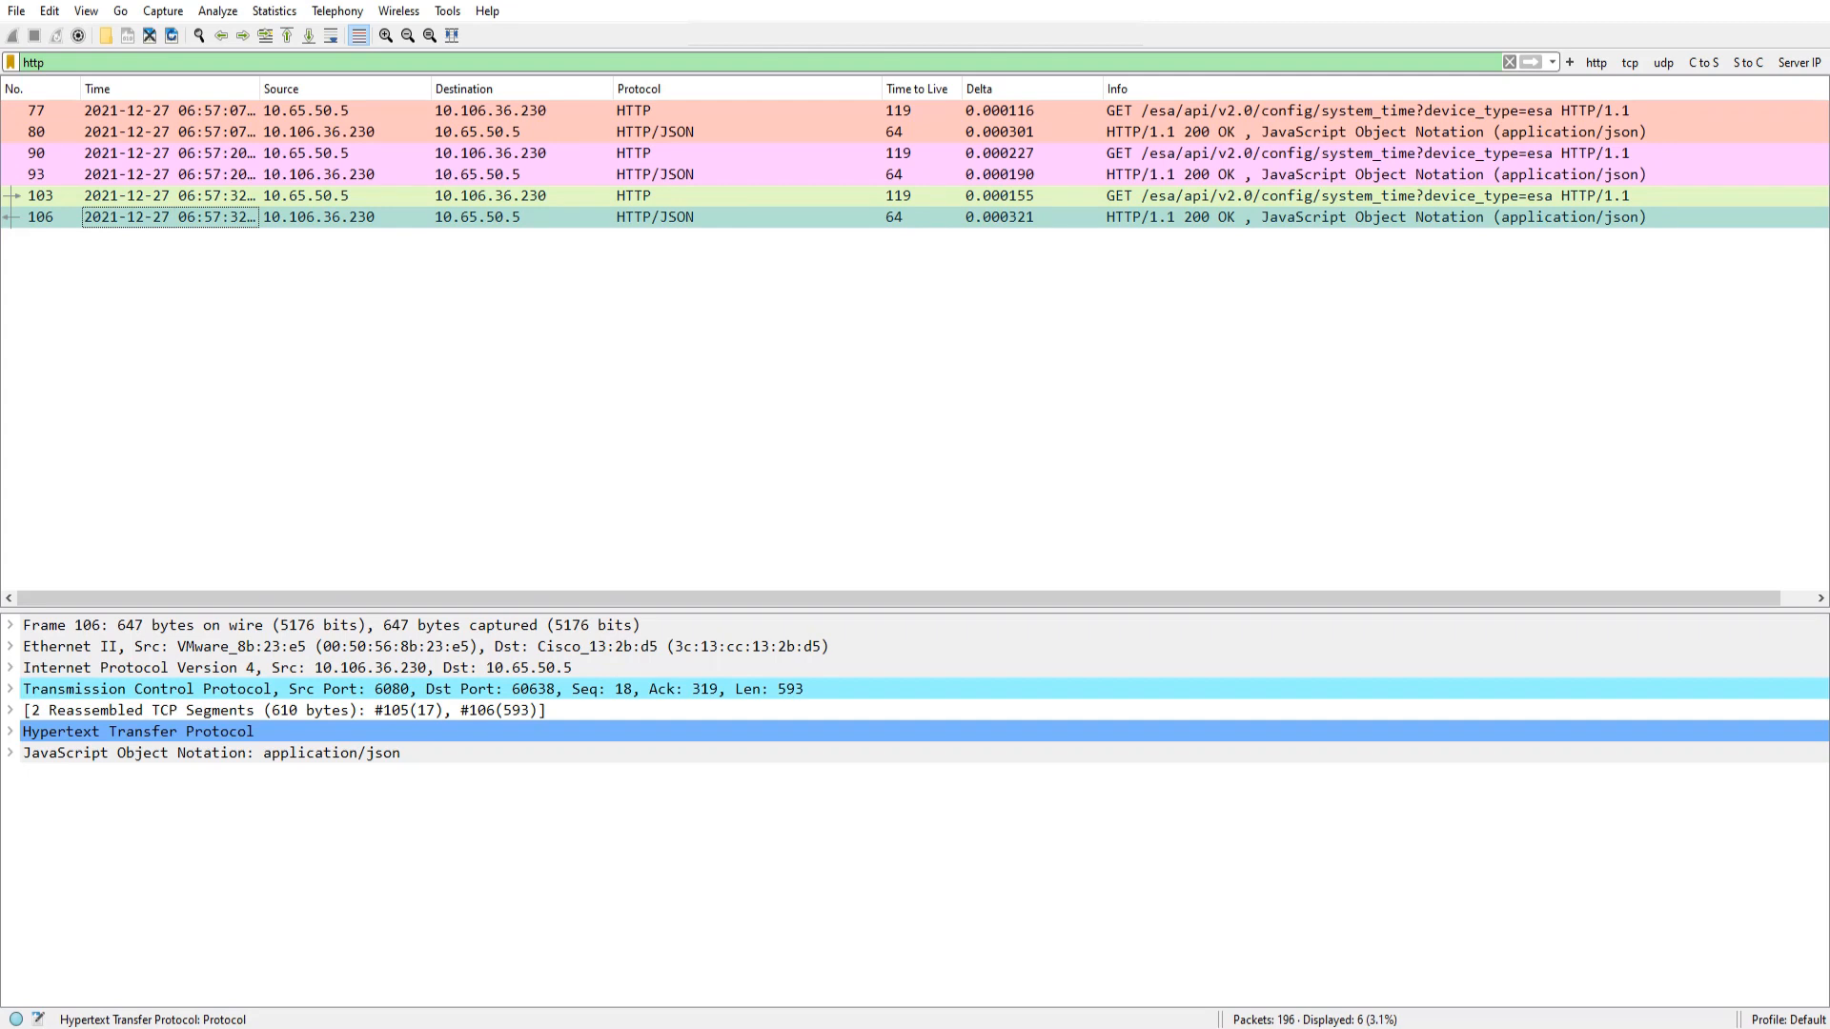
key(ctrl+5)
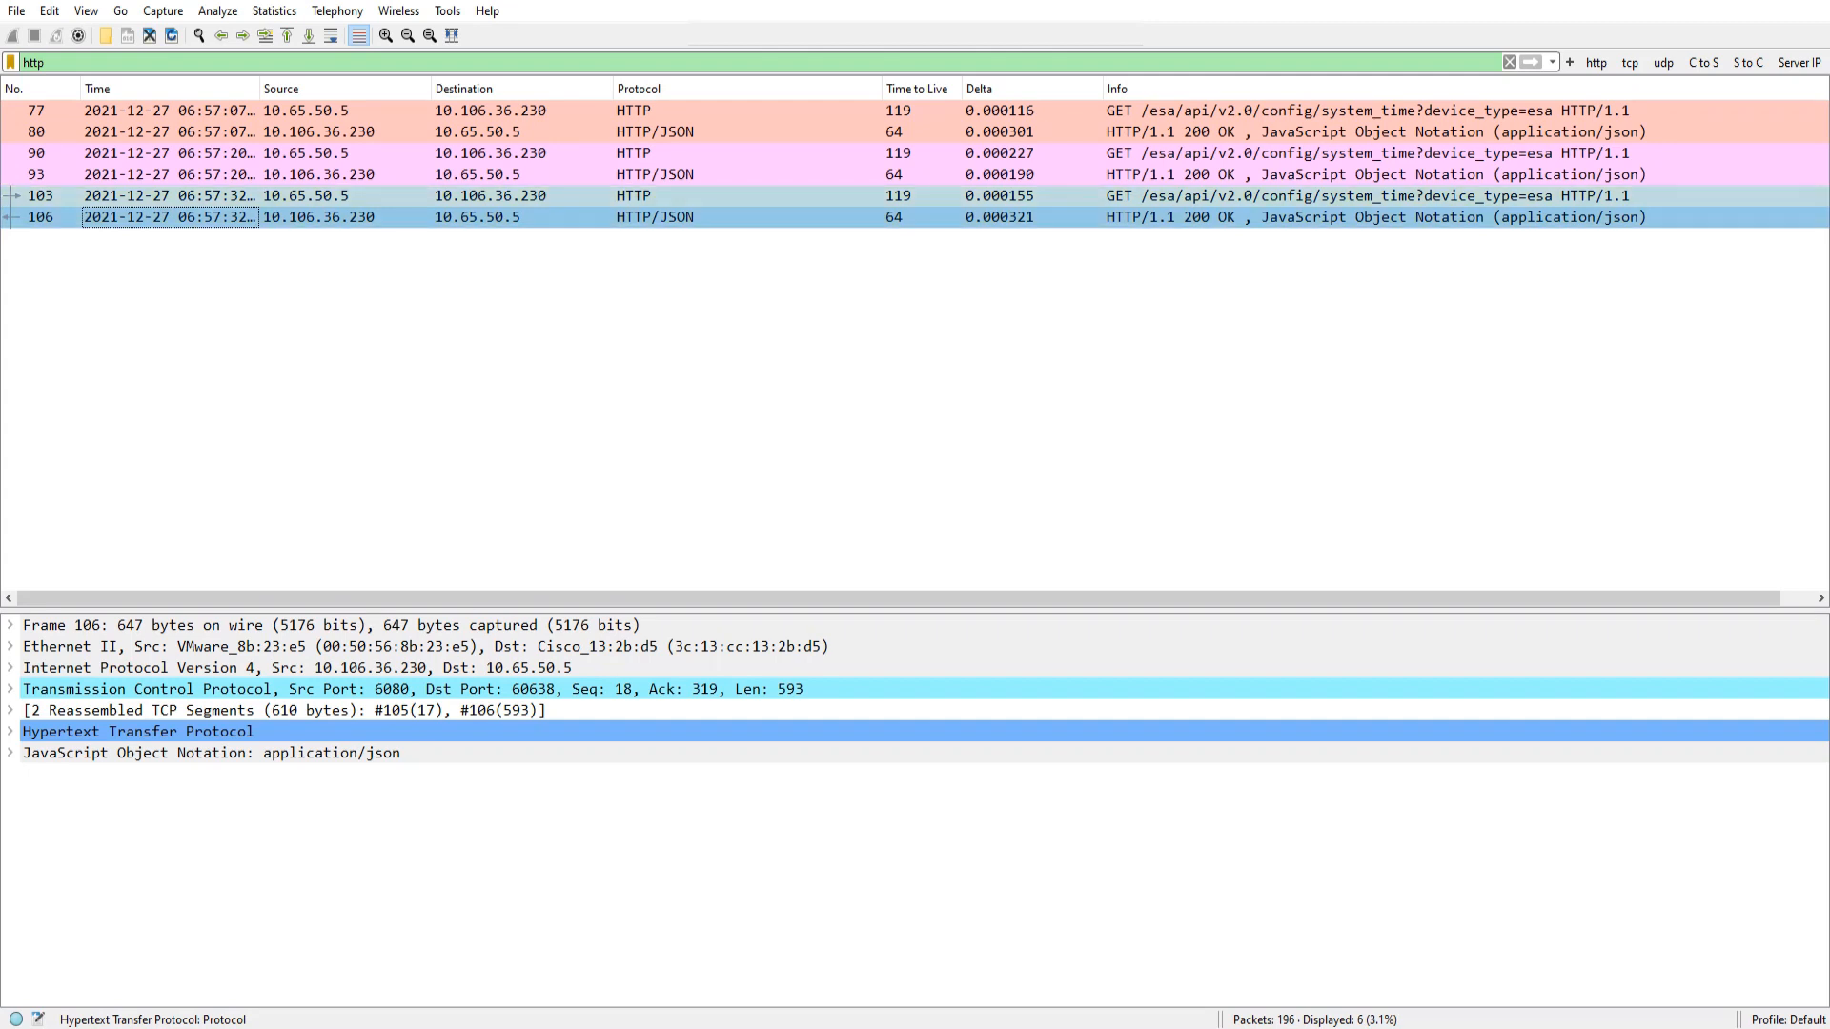
click(687, 381)
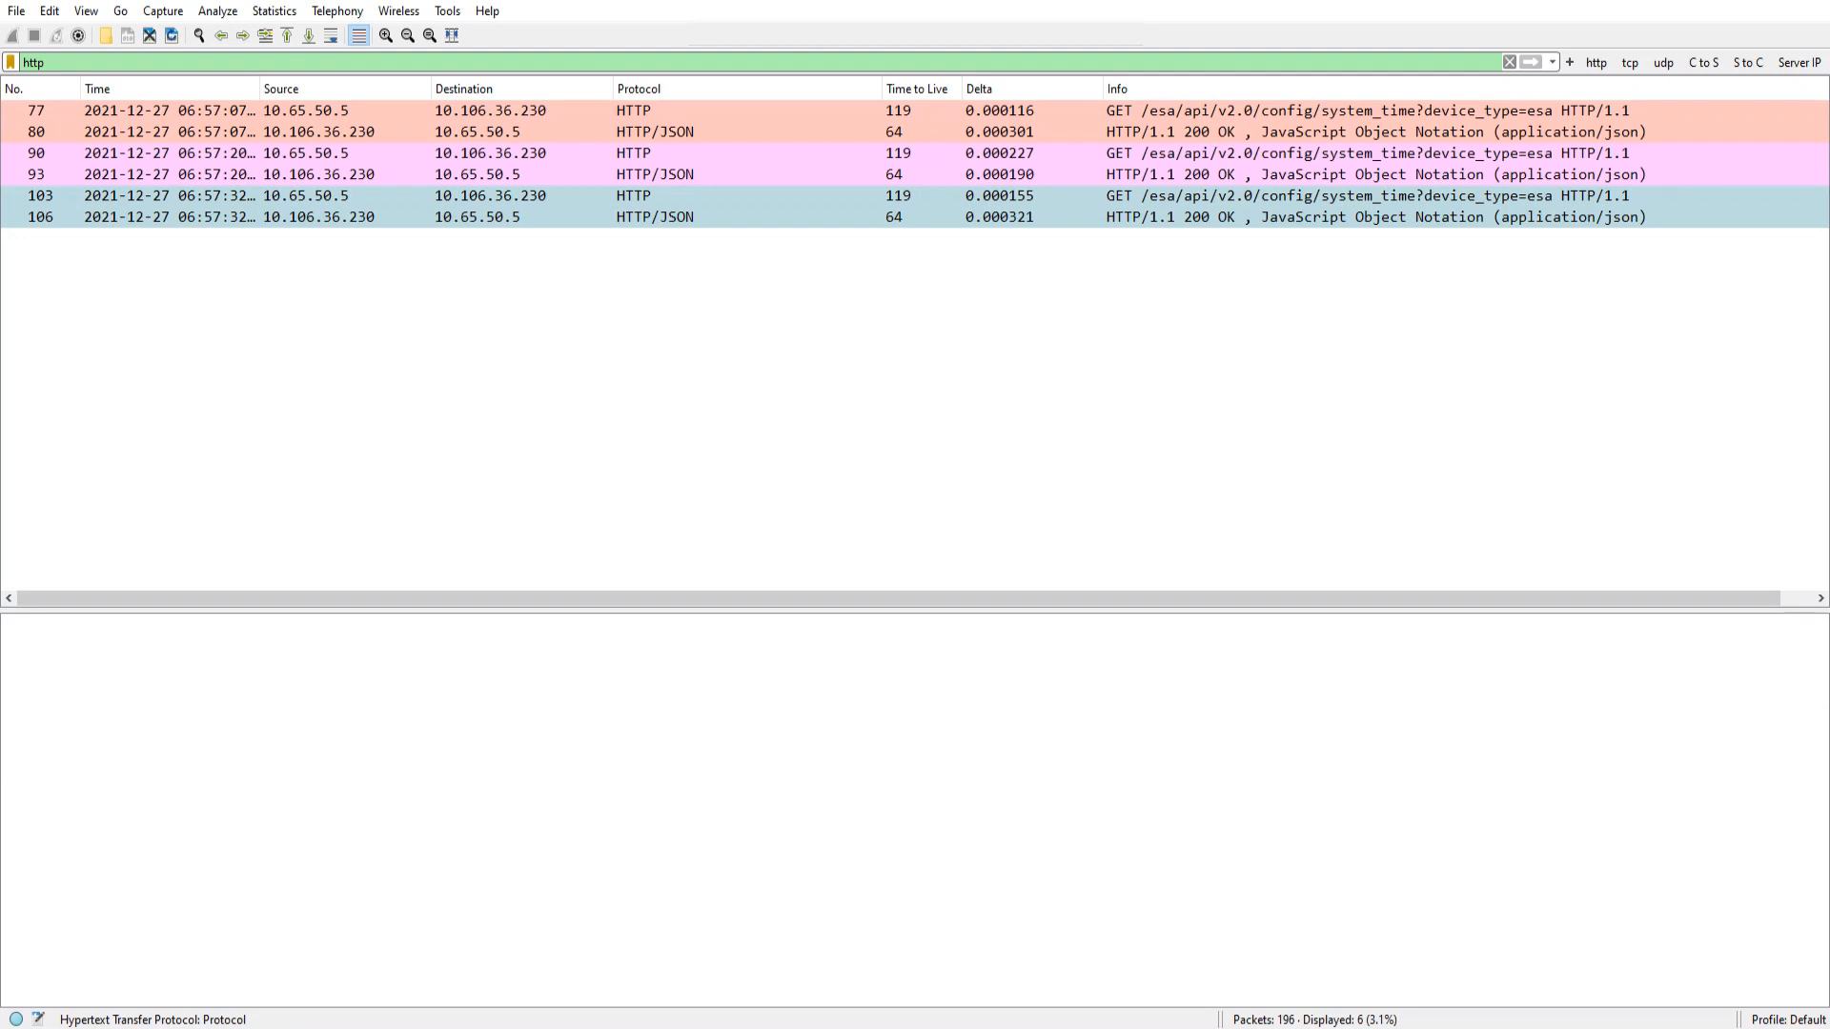
click(171, 196)
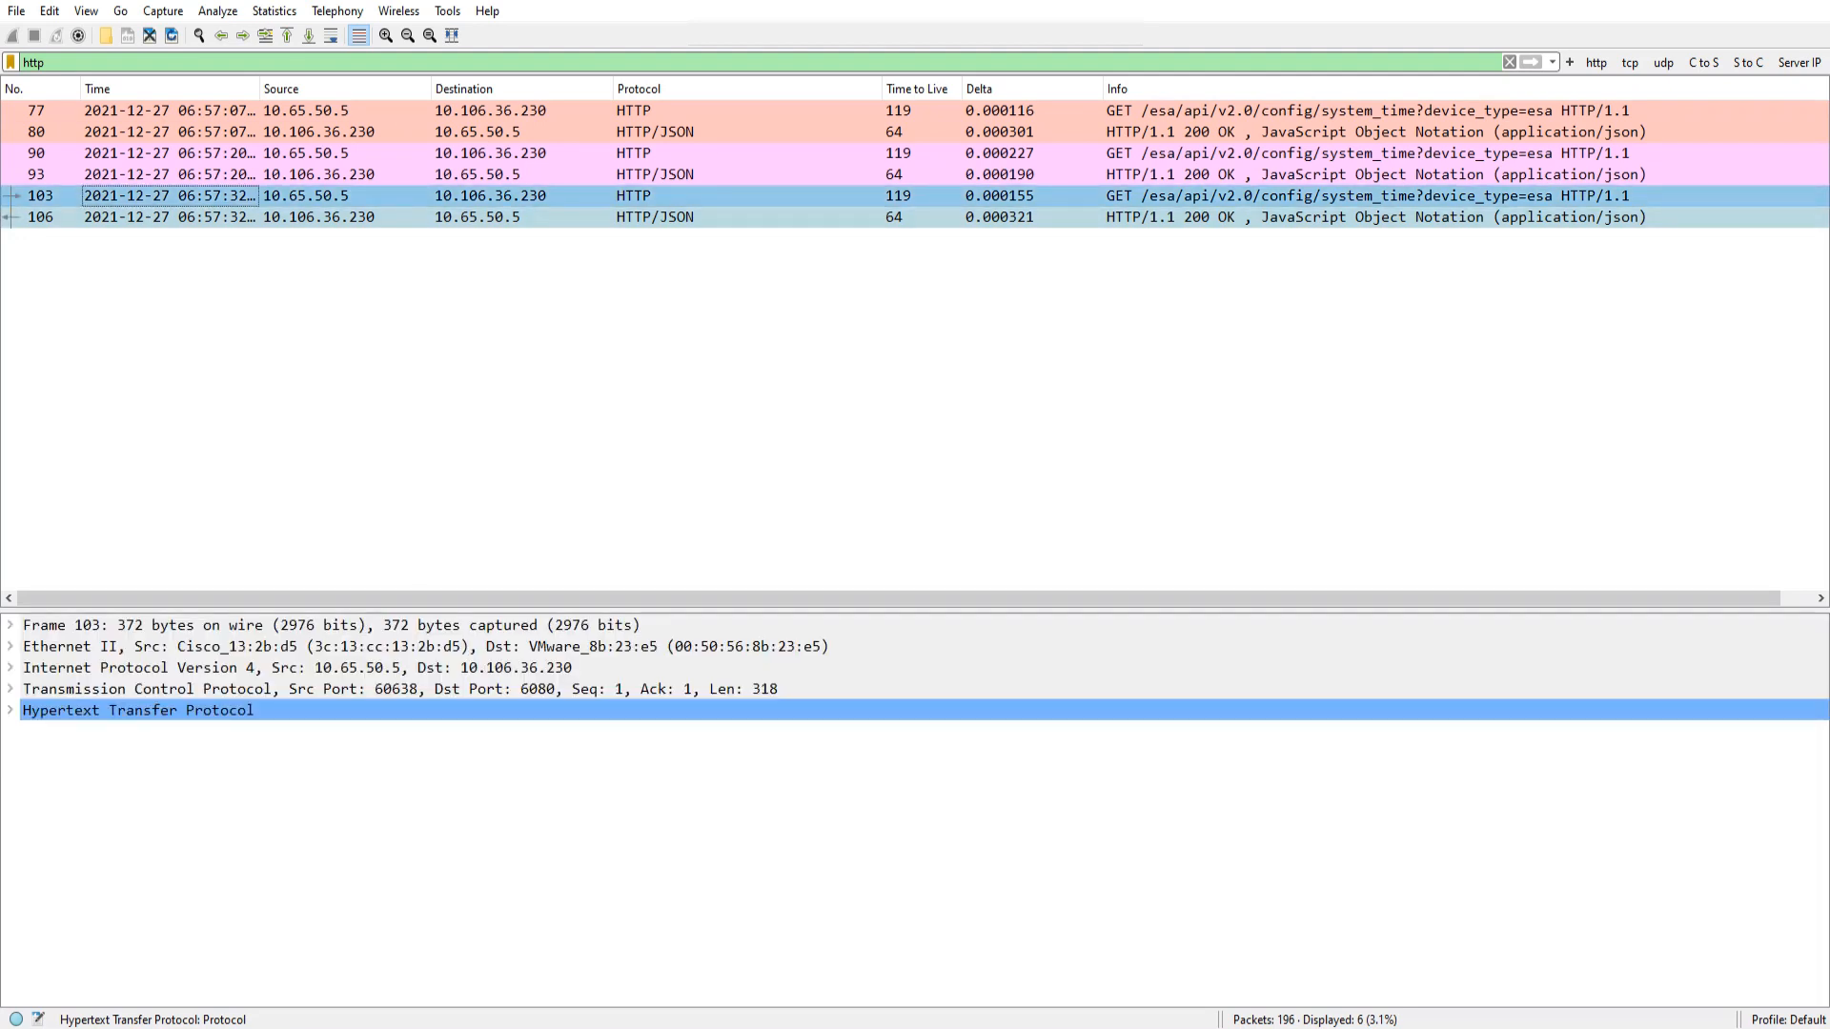
key(alt+Tab)
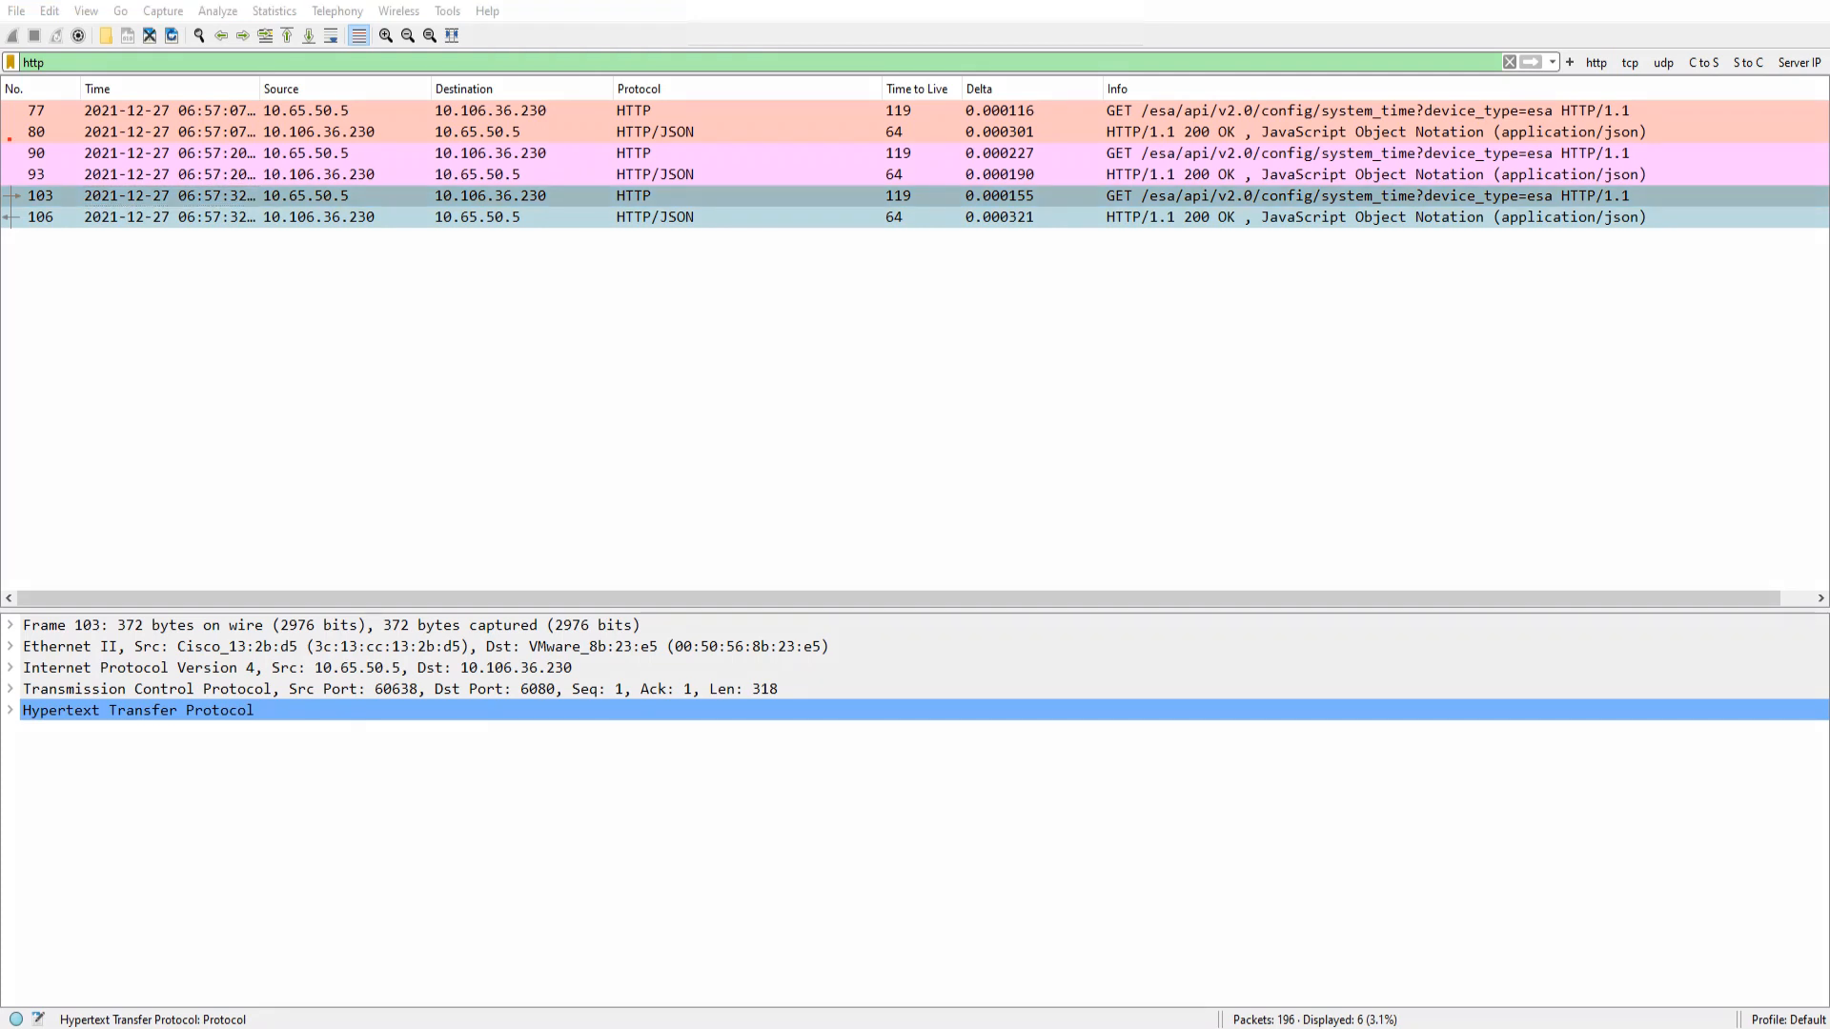
drag(9, 139, 9, 180)
mouse_move(1112, 46)
mouse_down()
mouse_move(1113, 76)
mouse_move(1087, 49)
mouse_move(1147, 48)
mouse_move(1118, 76)
mouse_up()
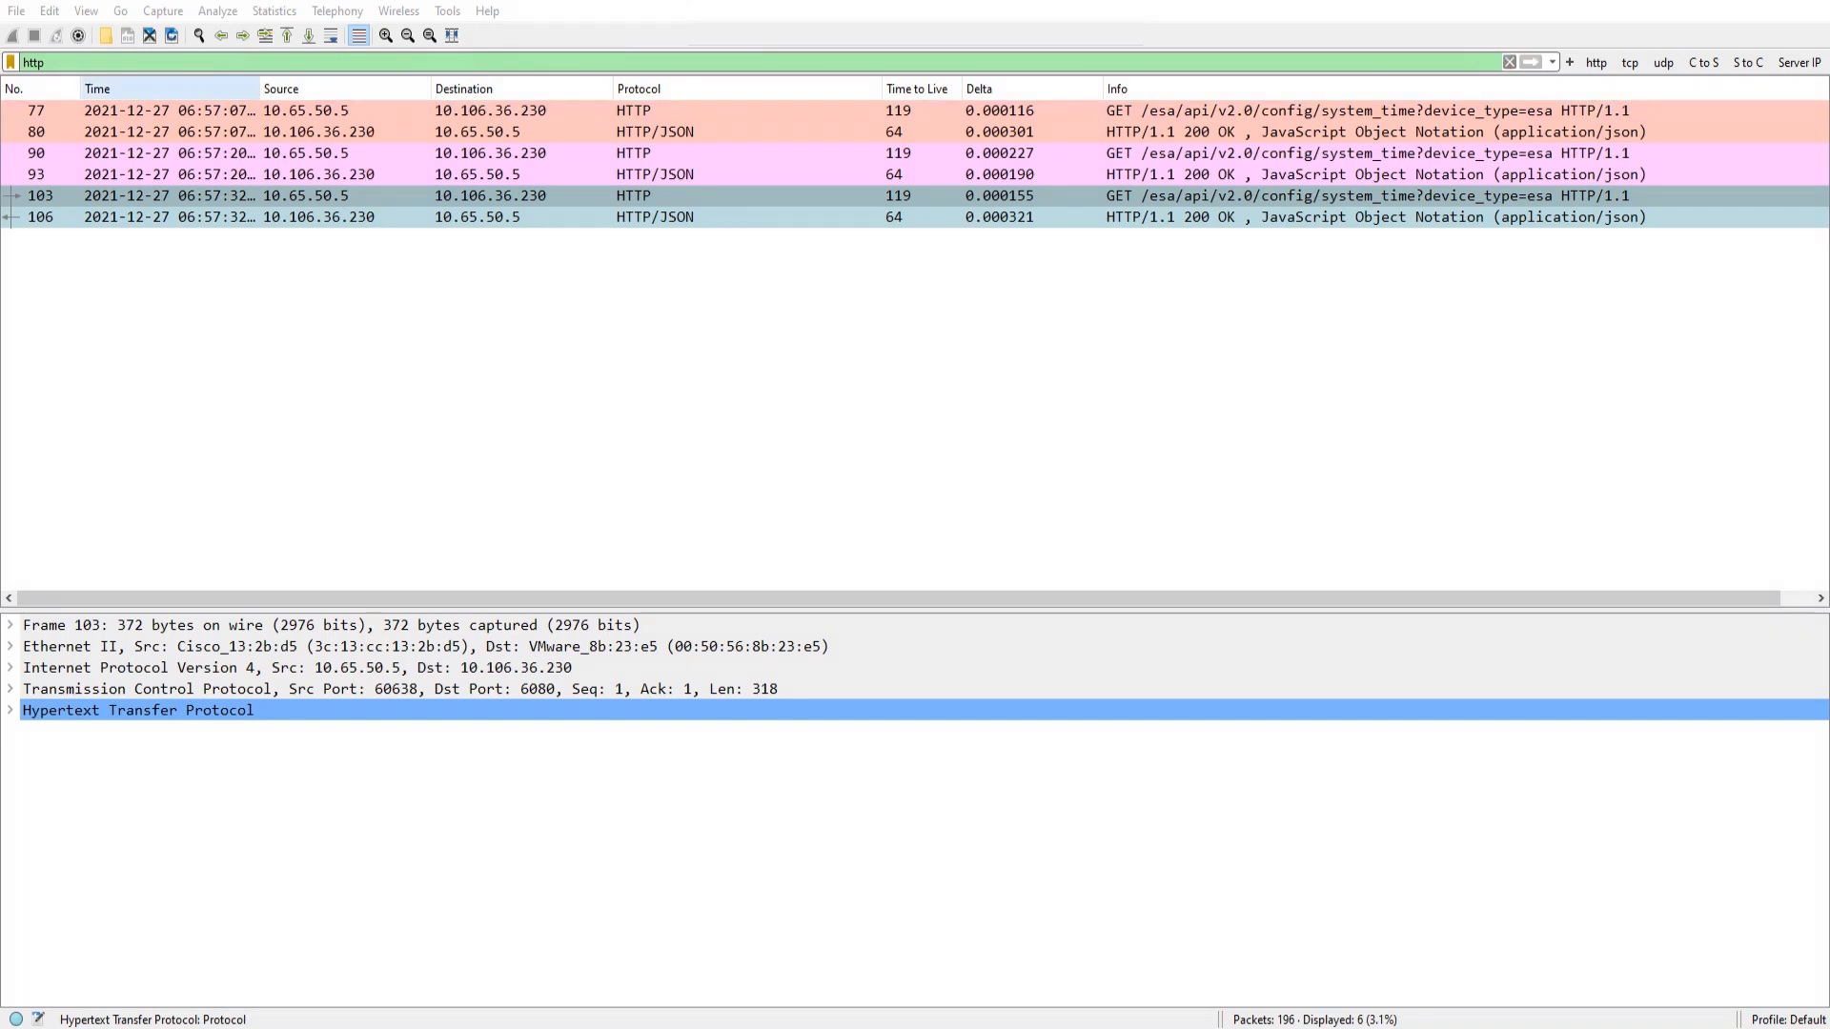
- Re-enter http as the display filter text, and clear the filter to list all packets
key(BackSpace)
key(BackSpace)
key(BackSpace)
key(BackSpace)
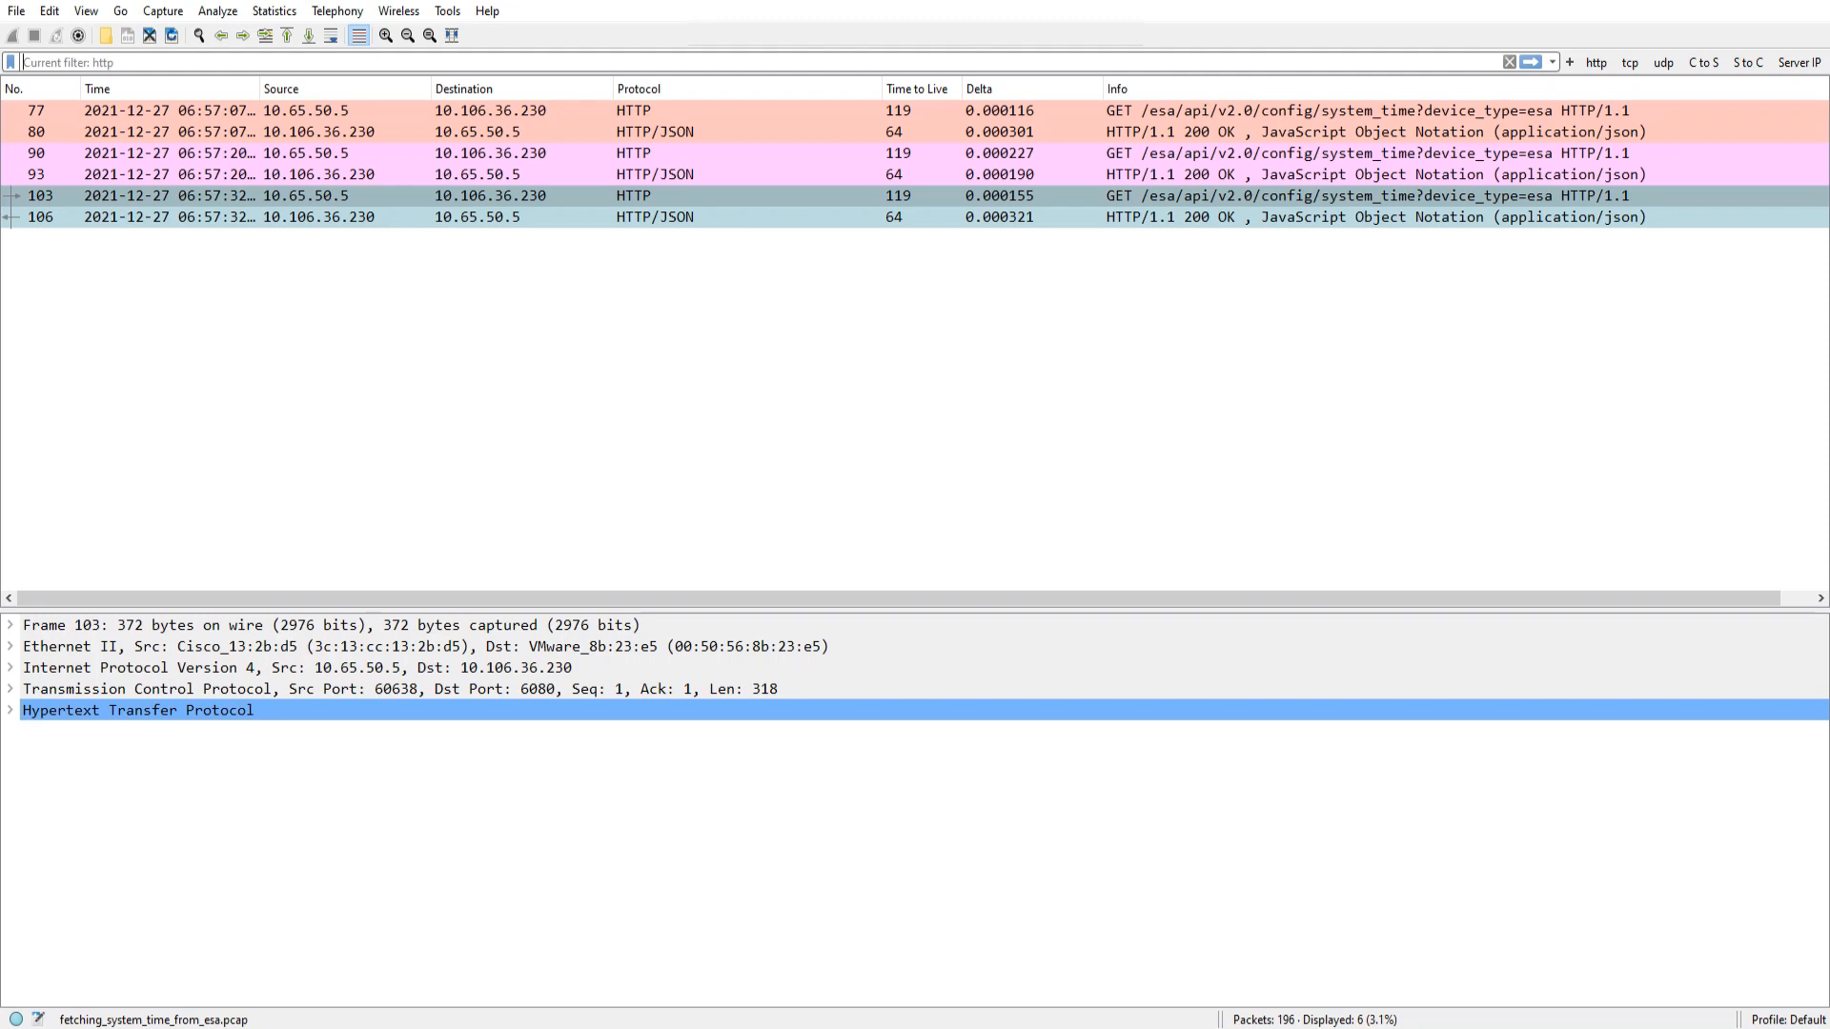
text(http)
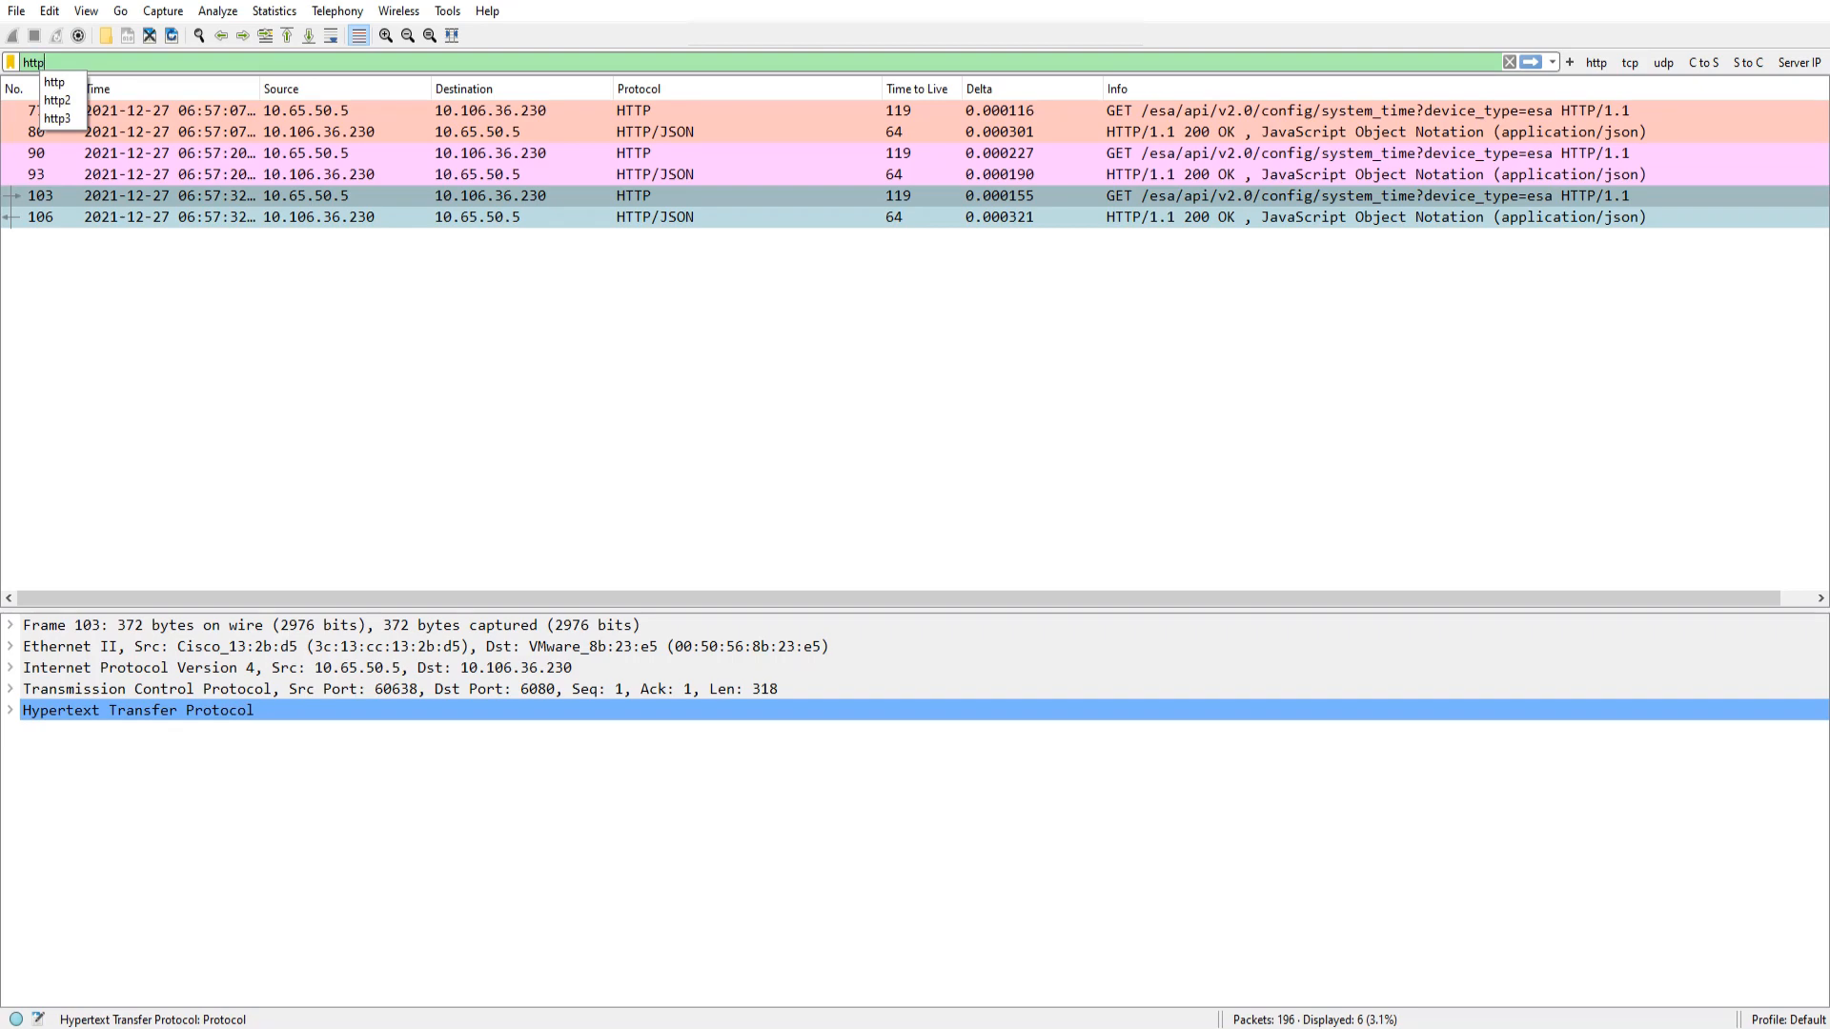
click(1510, 62)
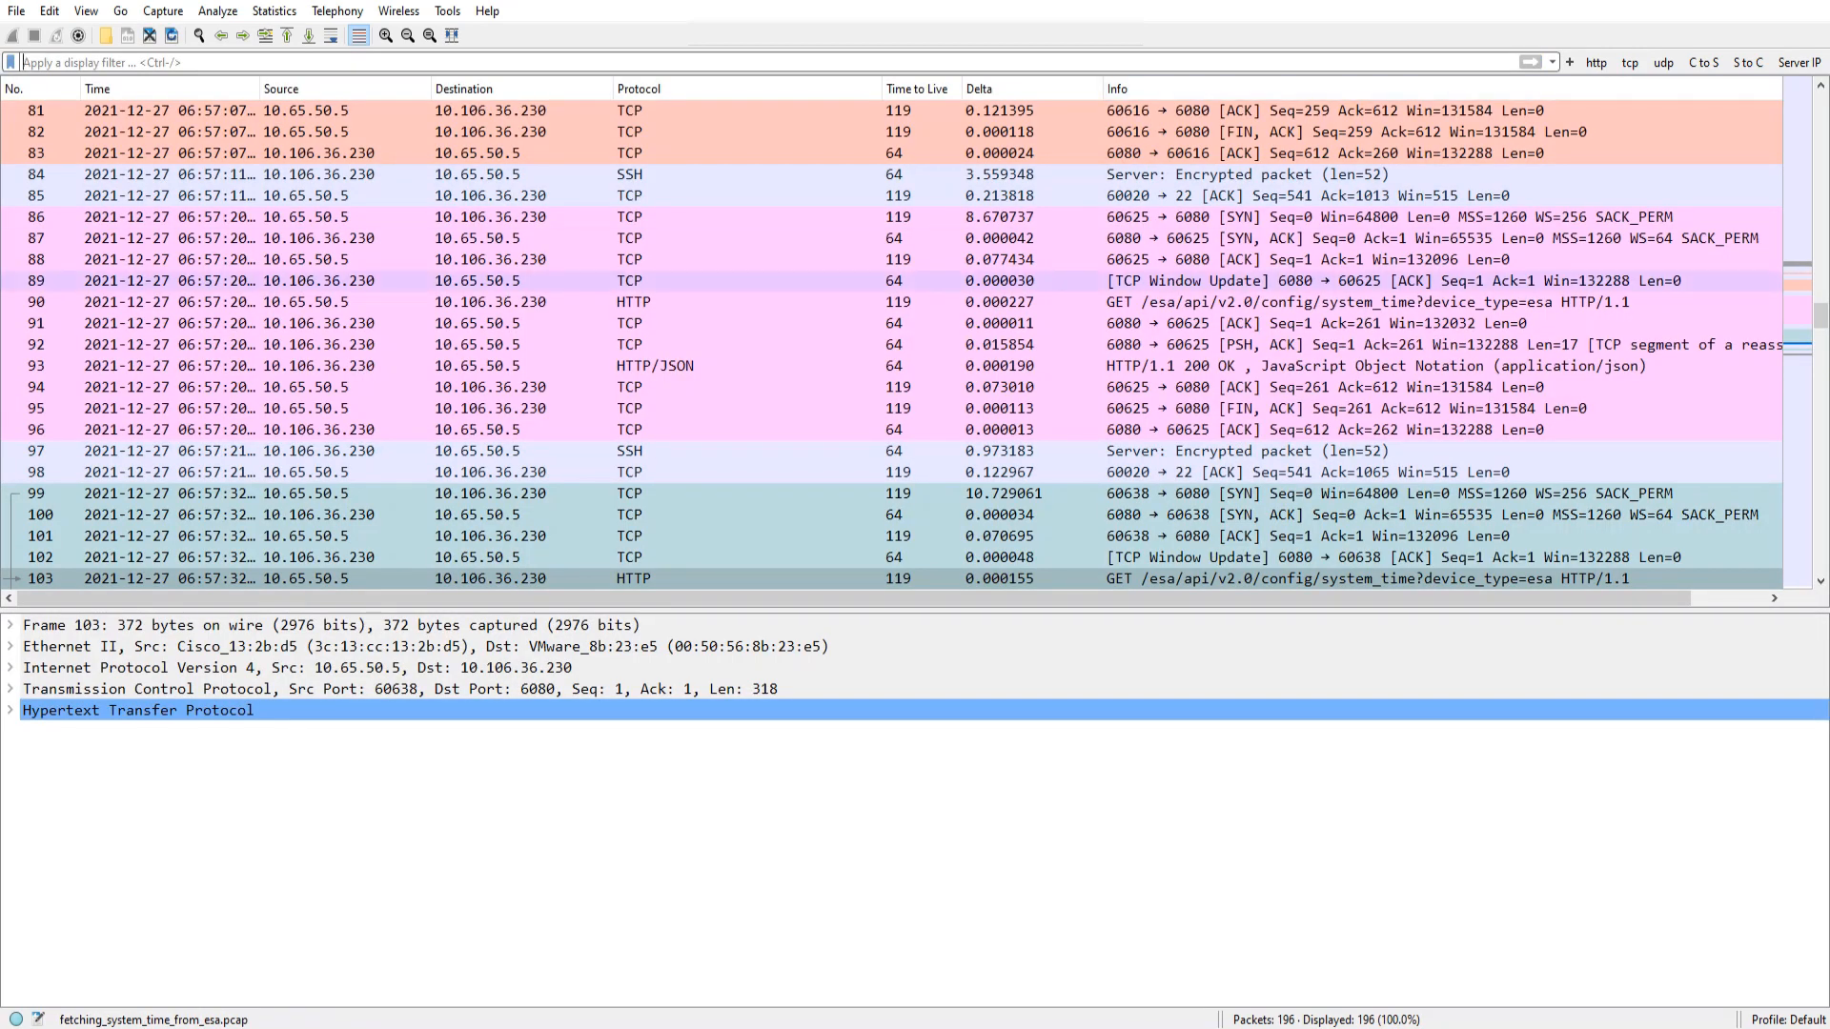
- Fit the packet list's Protocol column to its contents and narrow it slightly further
scroll(891, 281, up, 20)
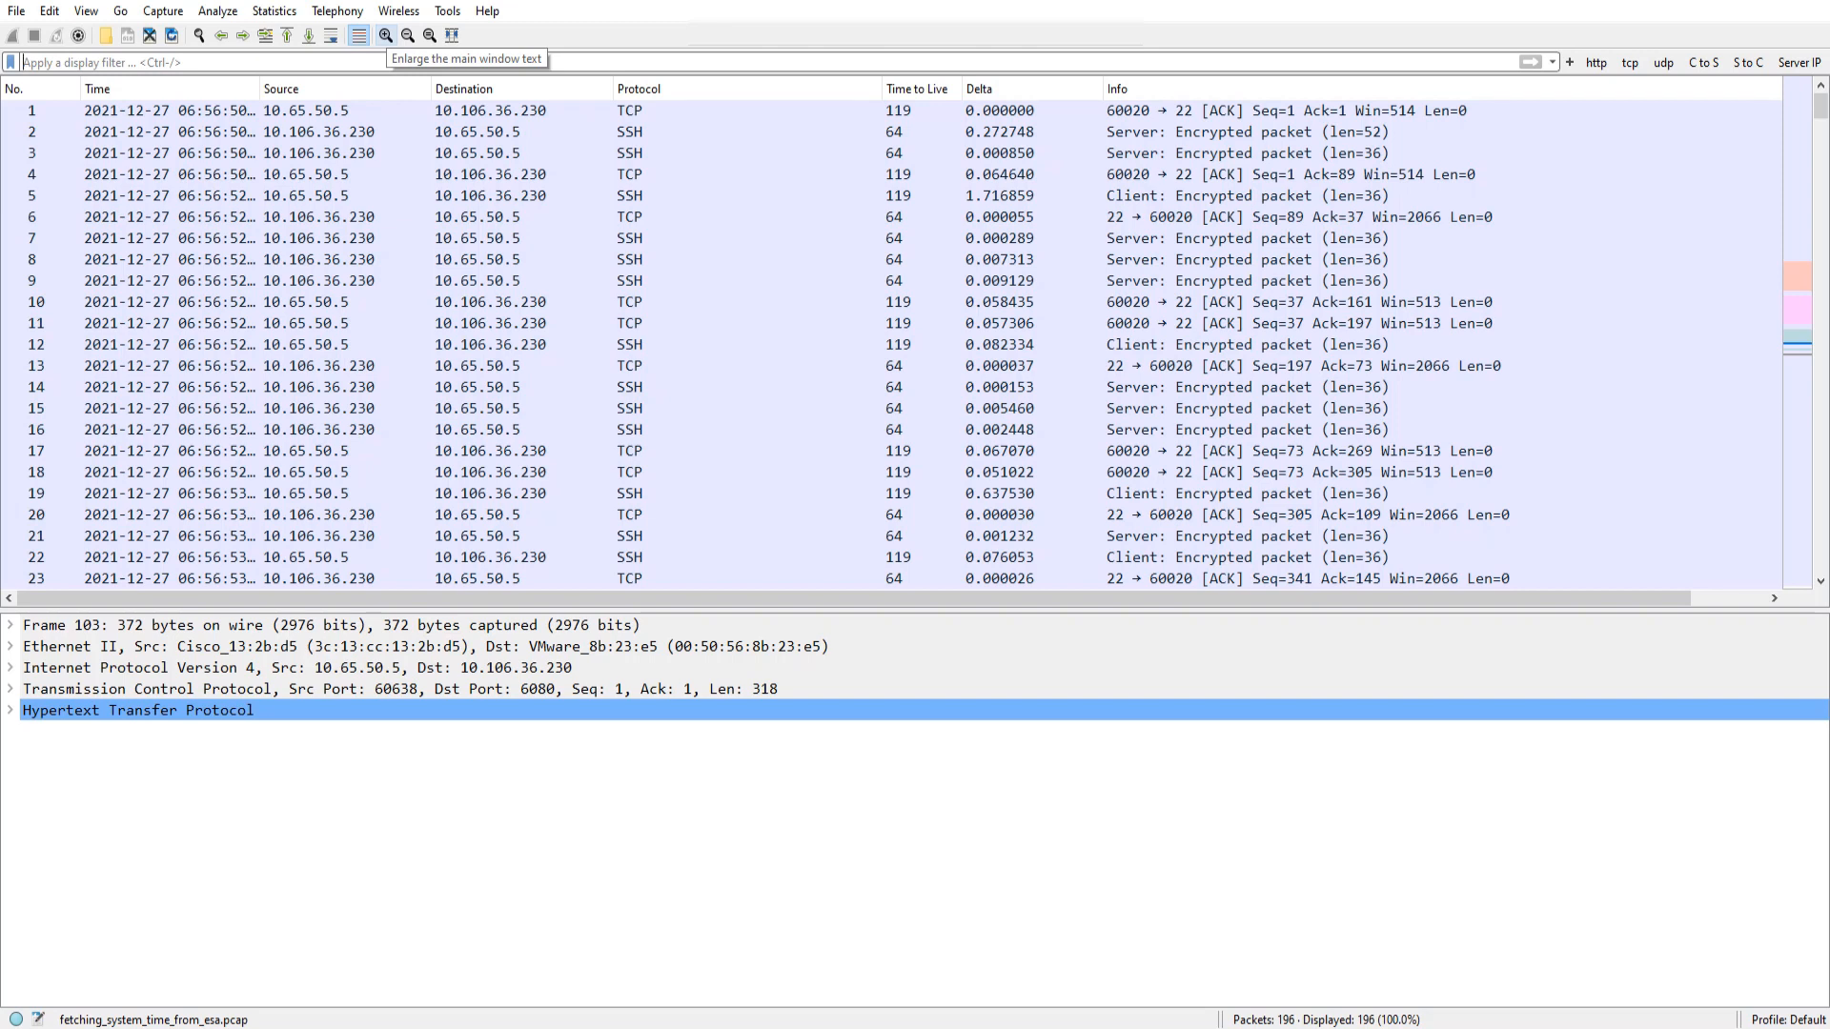
double_click(883, 89)
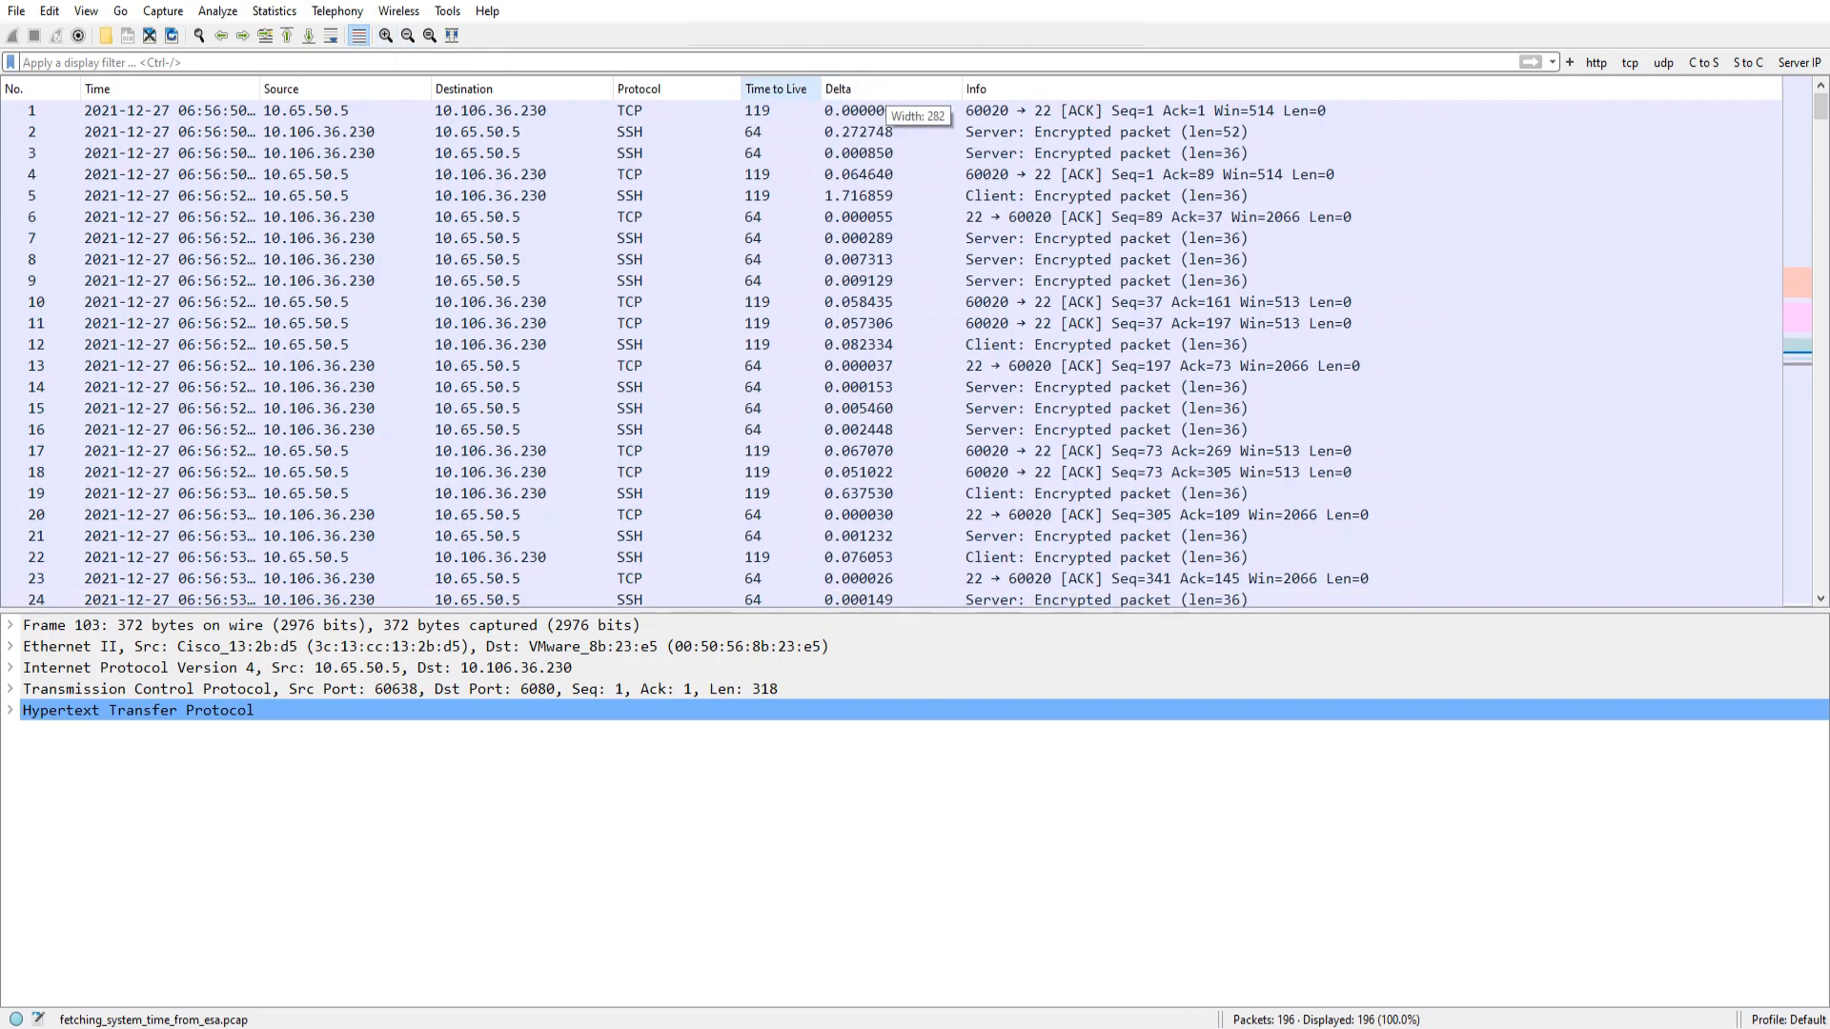
drag(741, 88, 726, 89)
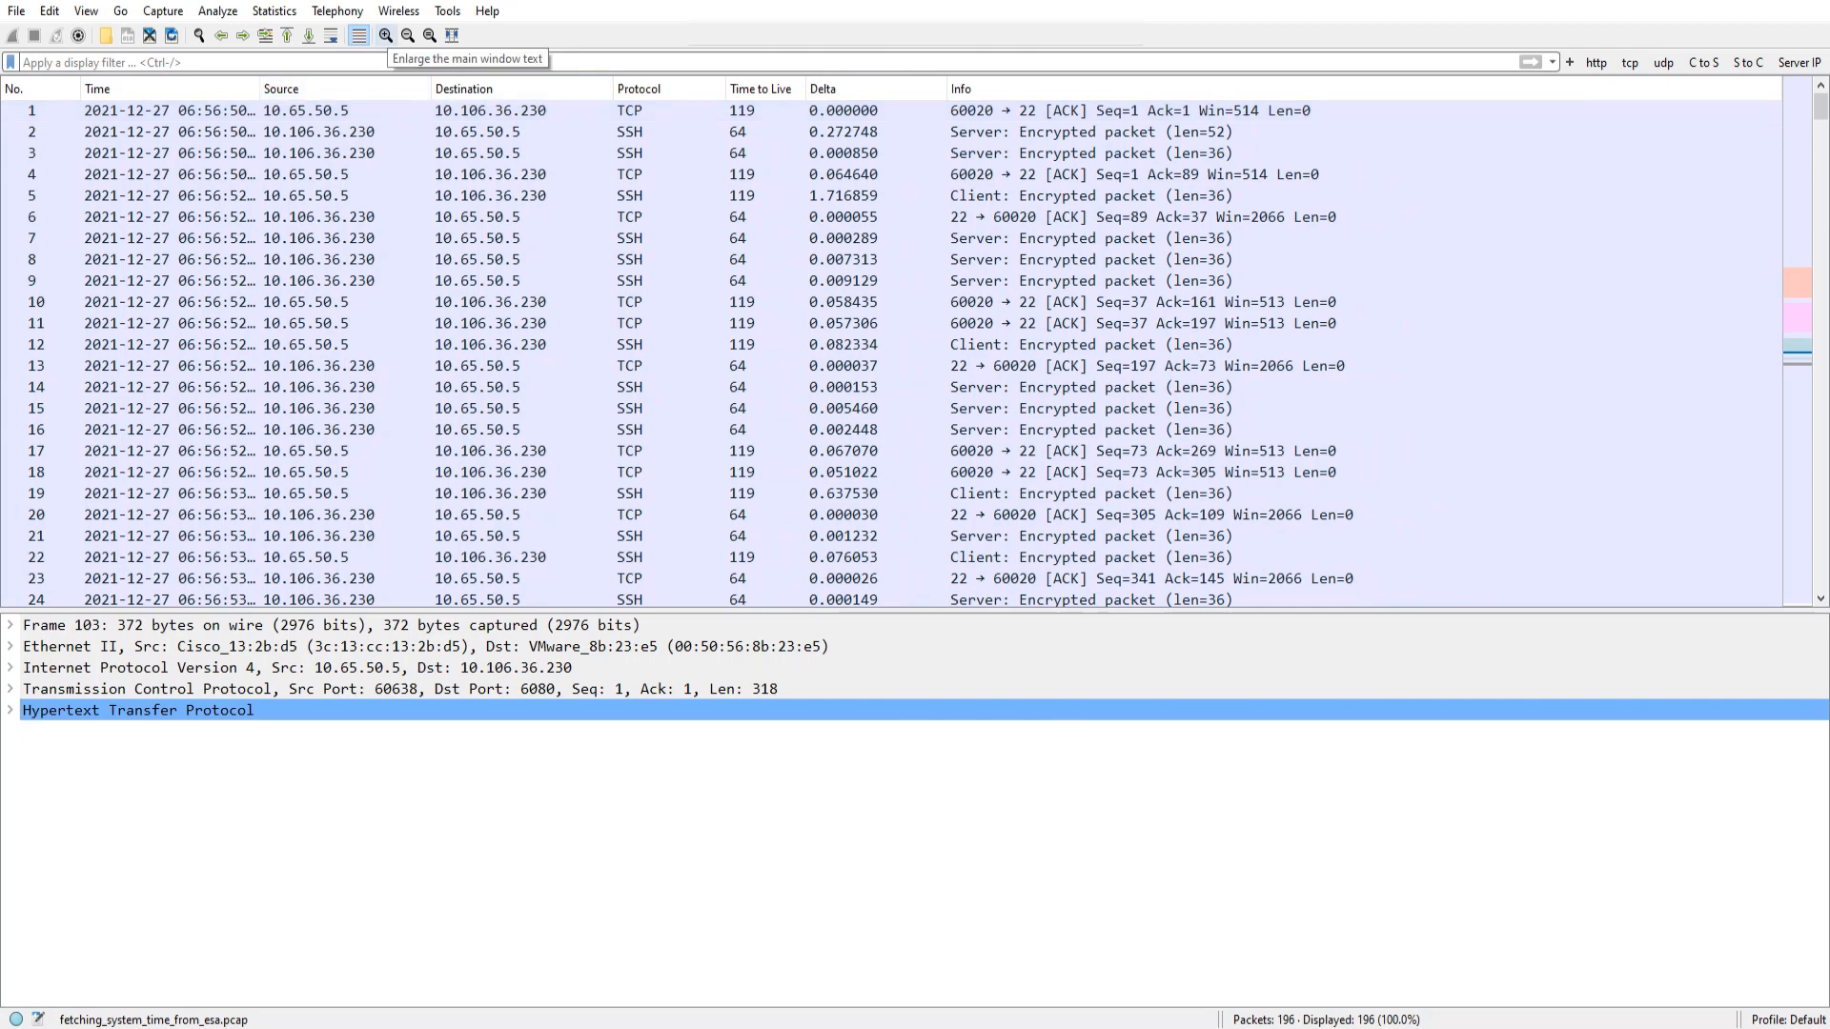
- Enlarge the main window text several sizes
click(385, 36)
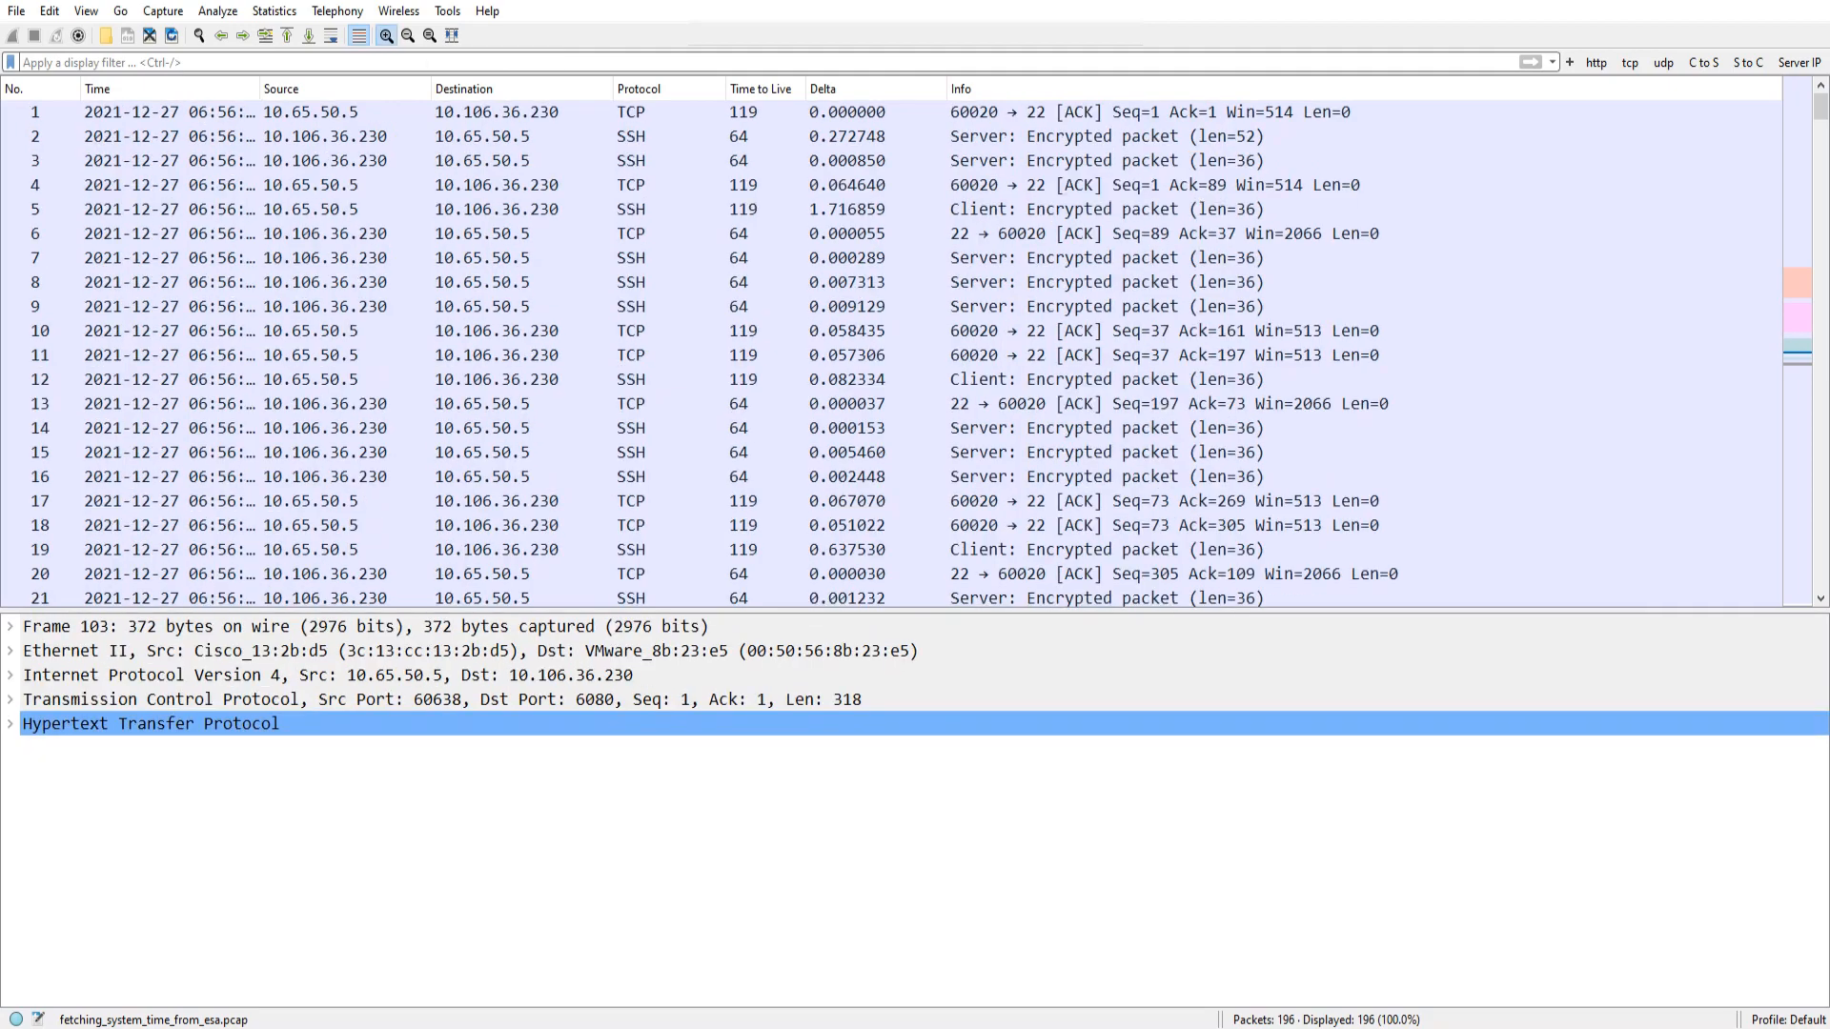
click(385, 35)
click(385, 35)
click(385, 35)
click(385, 35)
click(385, 35)
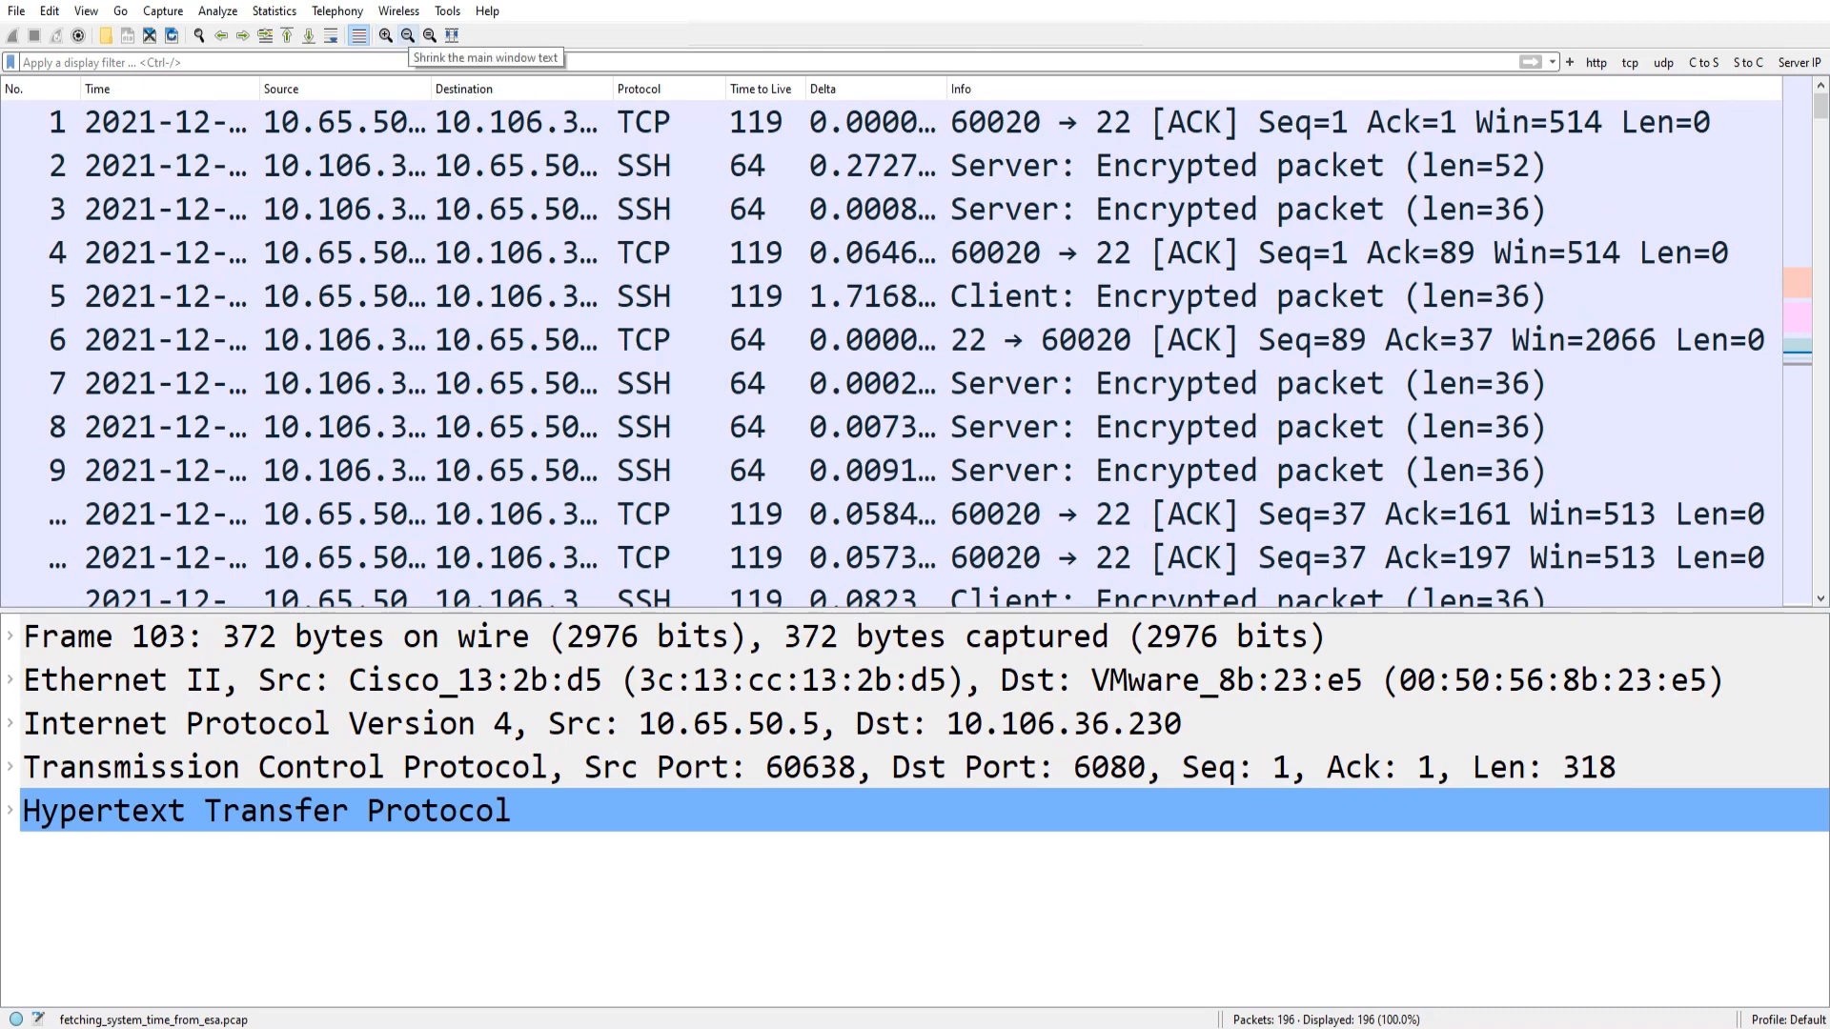
- Shrink the main window text a few sizes and return it to its normal size
click(408, 35)
click(408, 35)
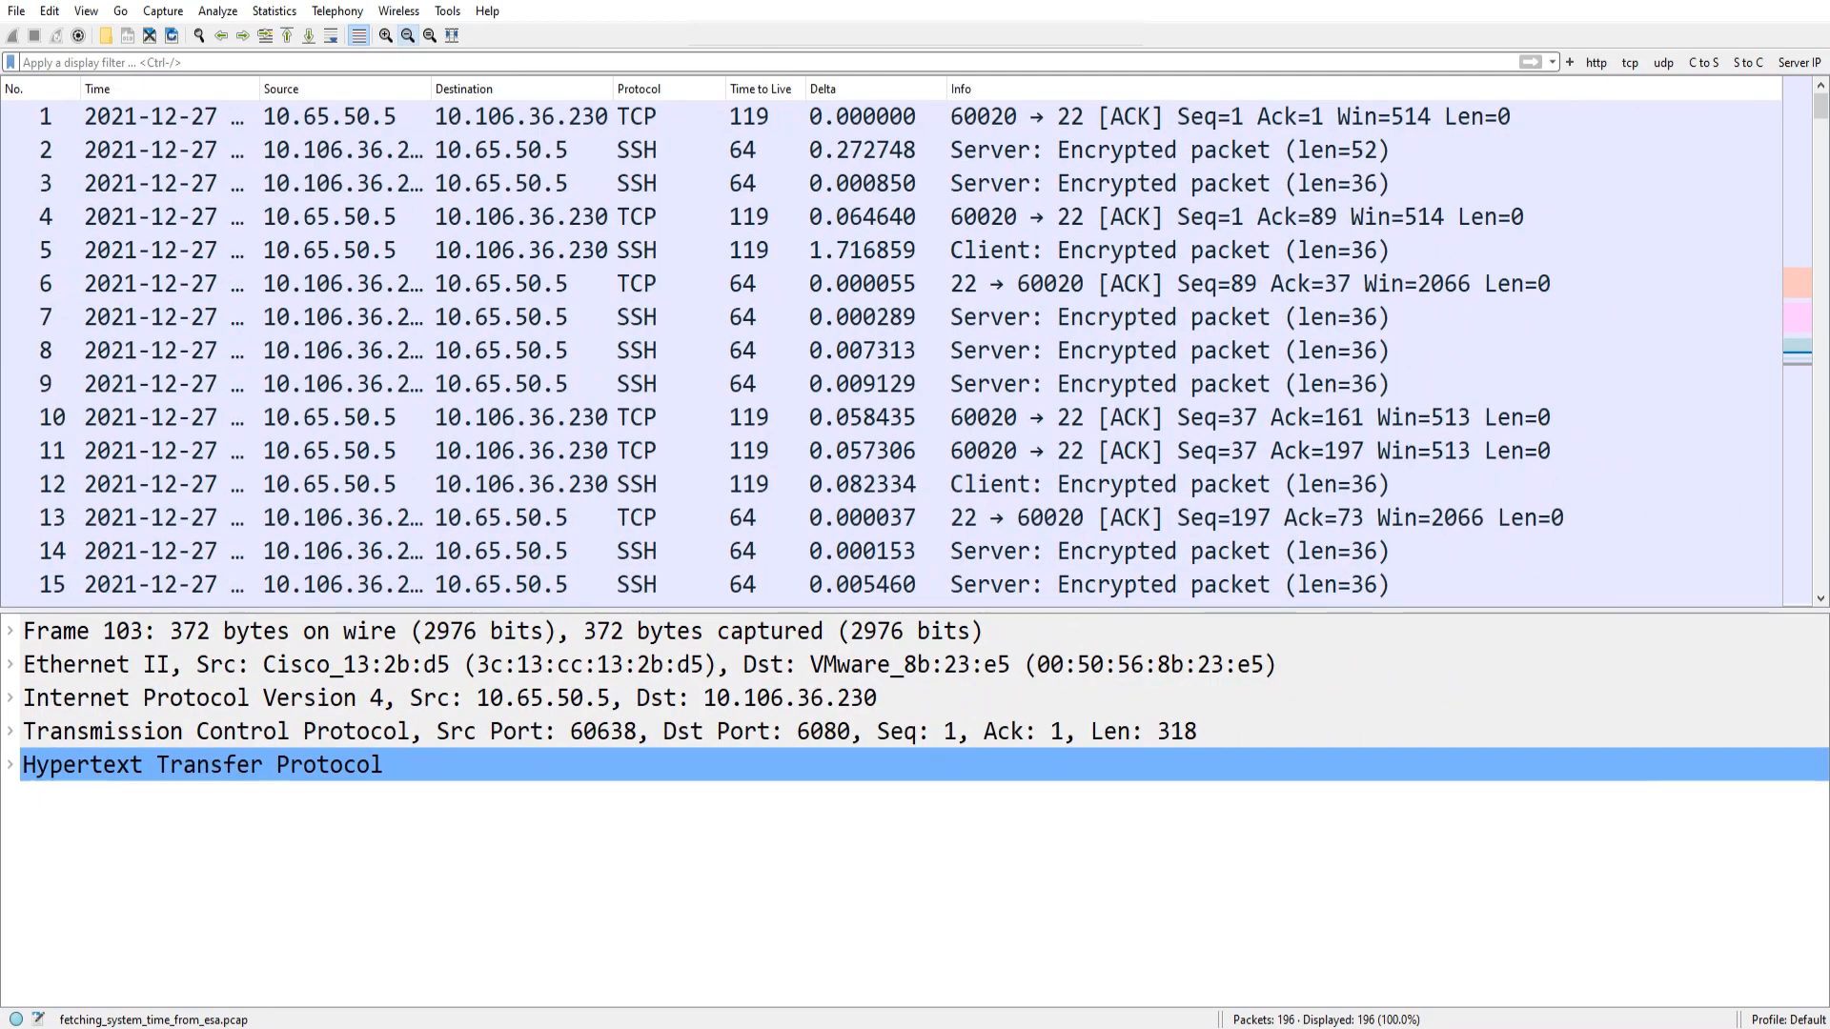
click(408, 35)
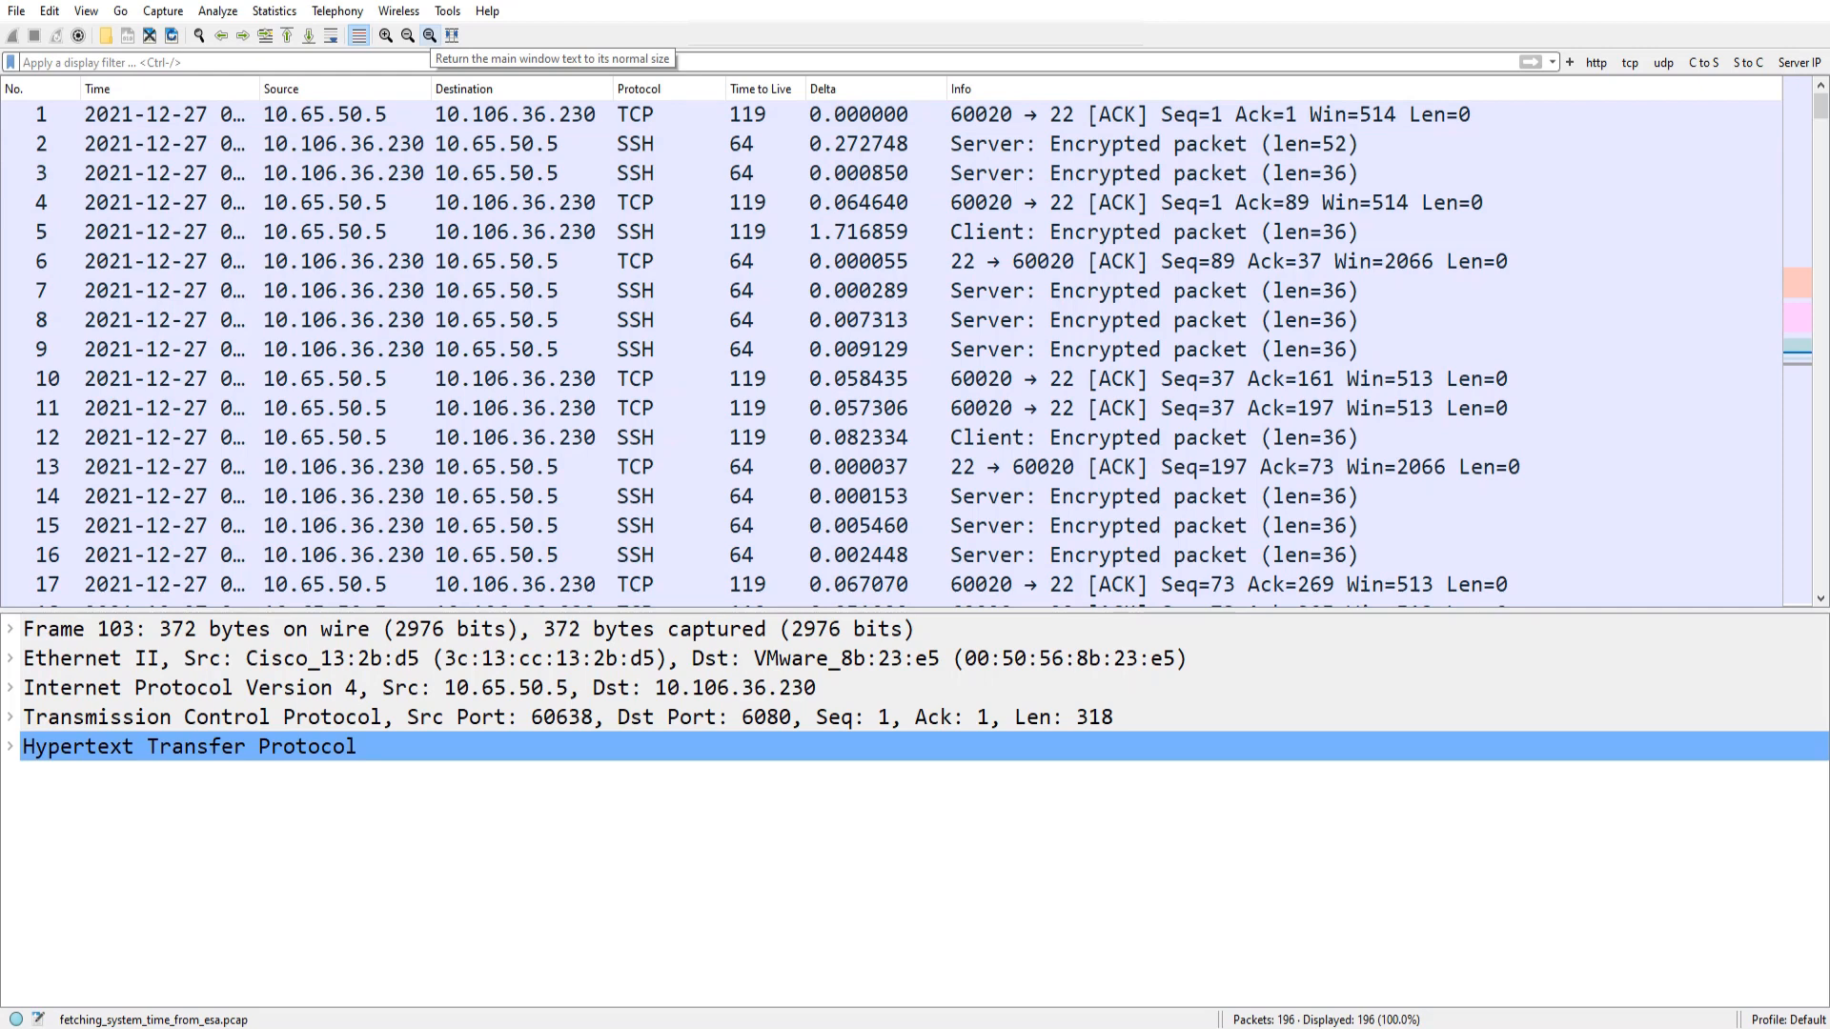
click(430, 35)
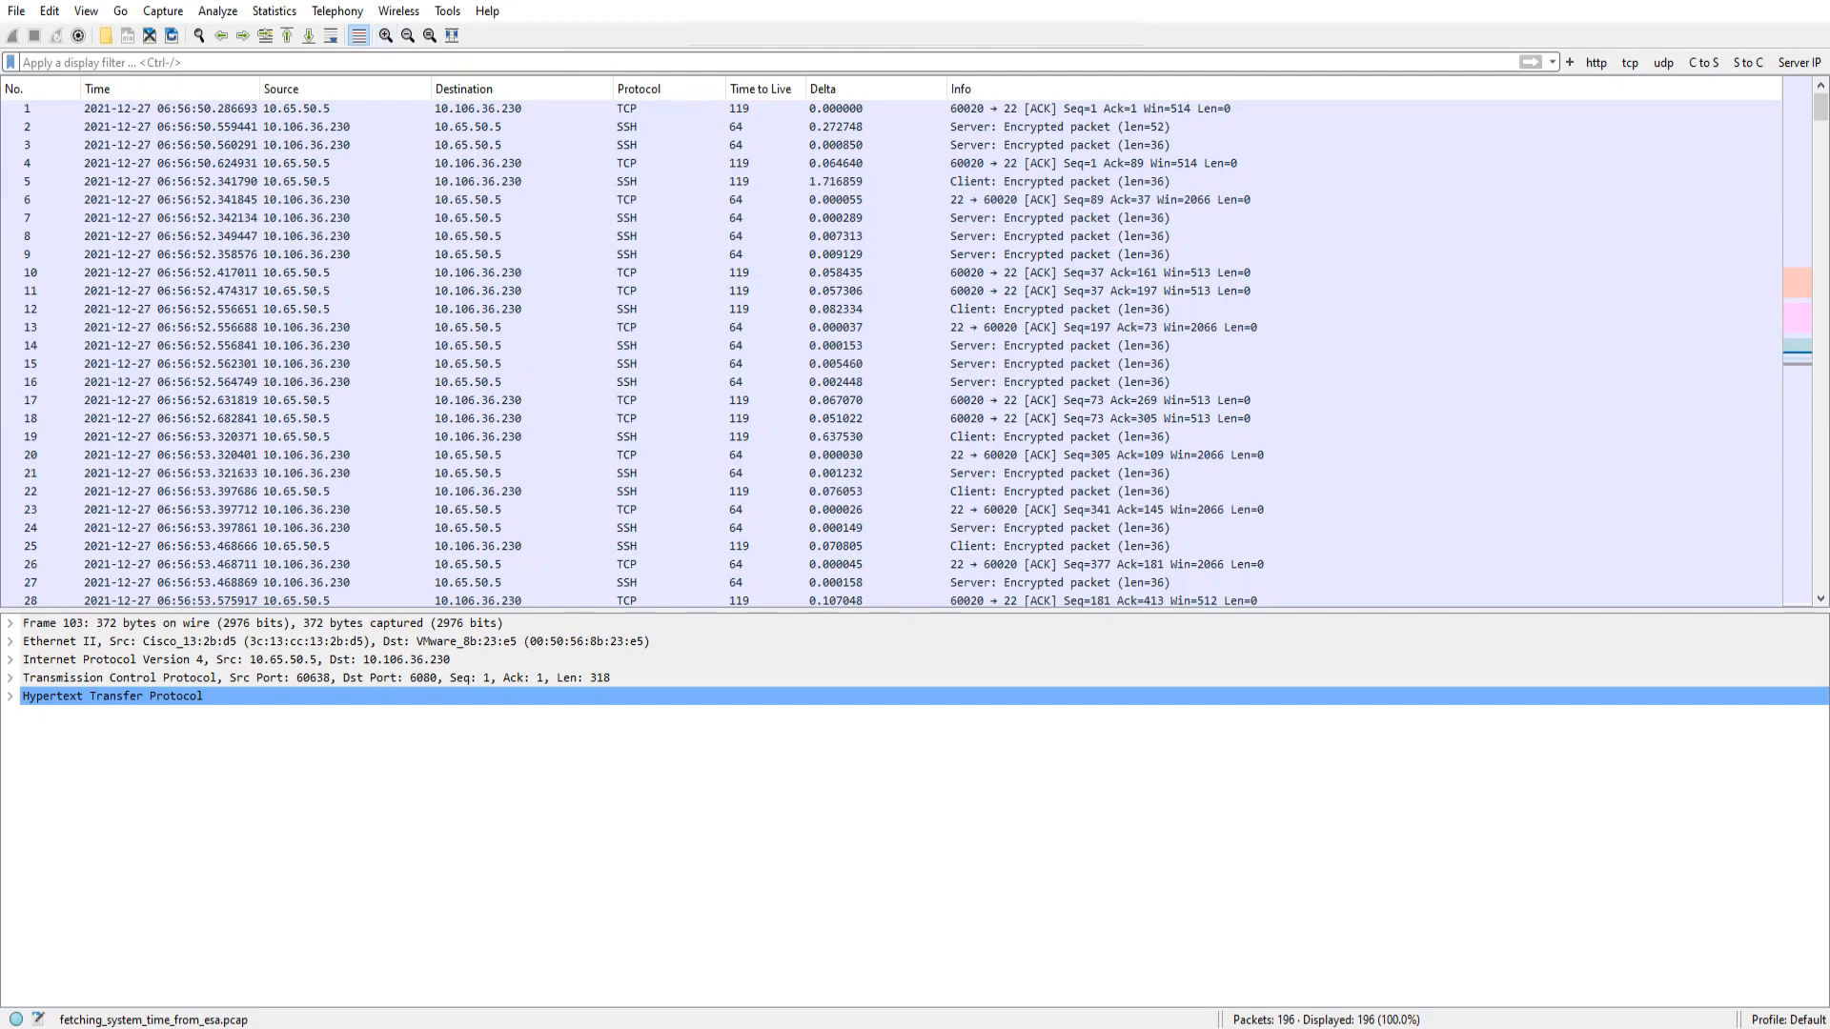
- Enlarge the packet list and packet details text several sizes again
key(ctrl+plus)
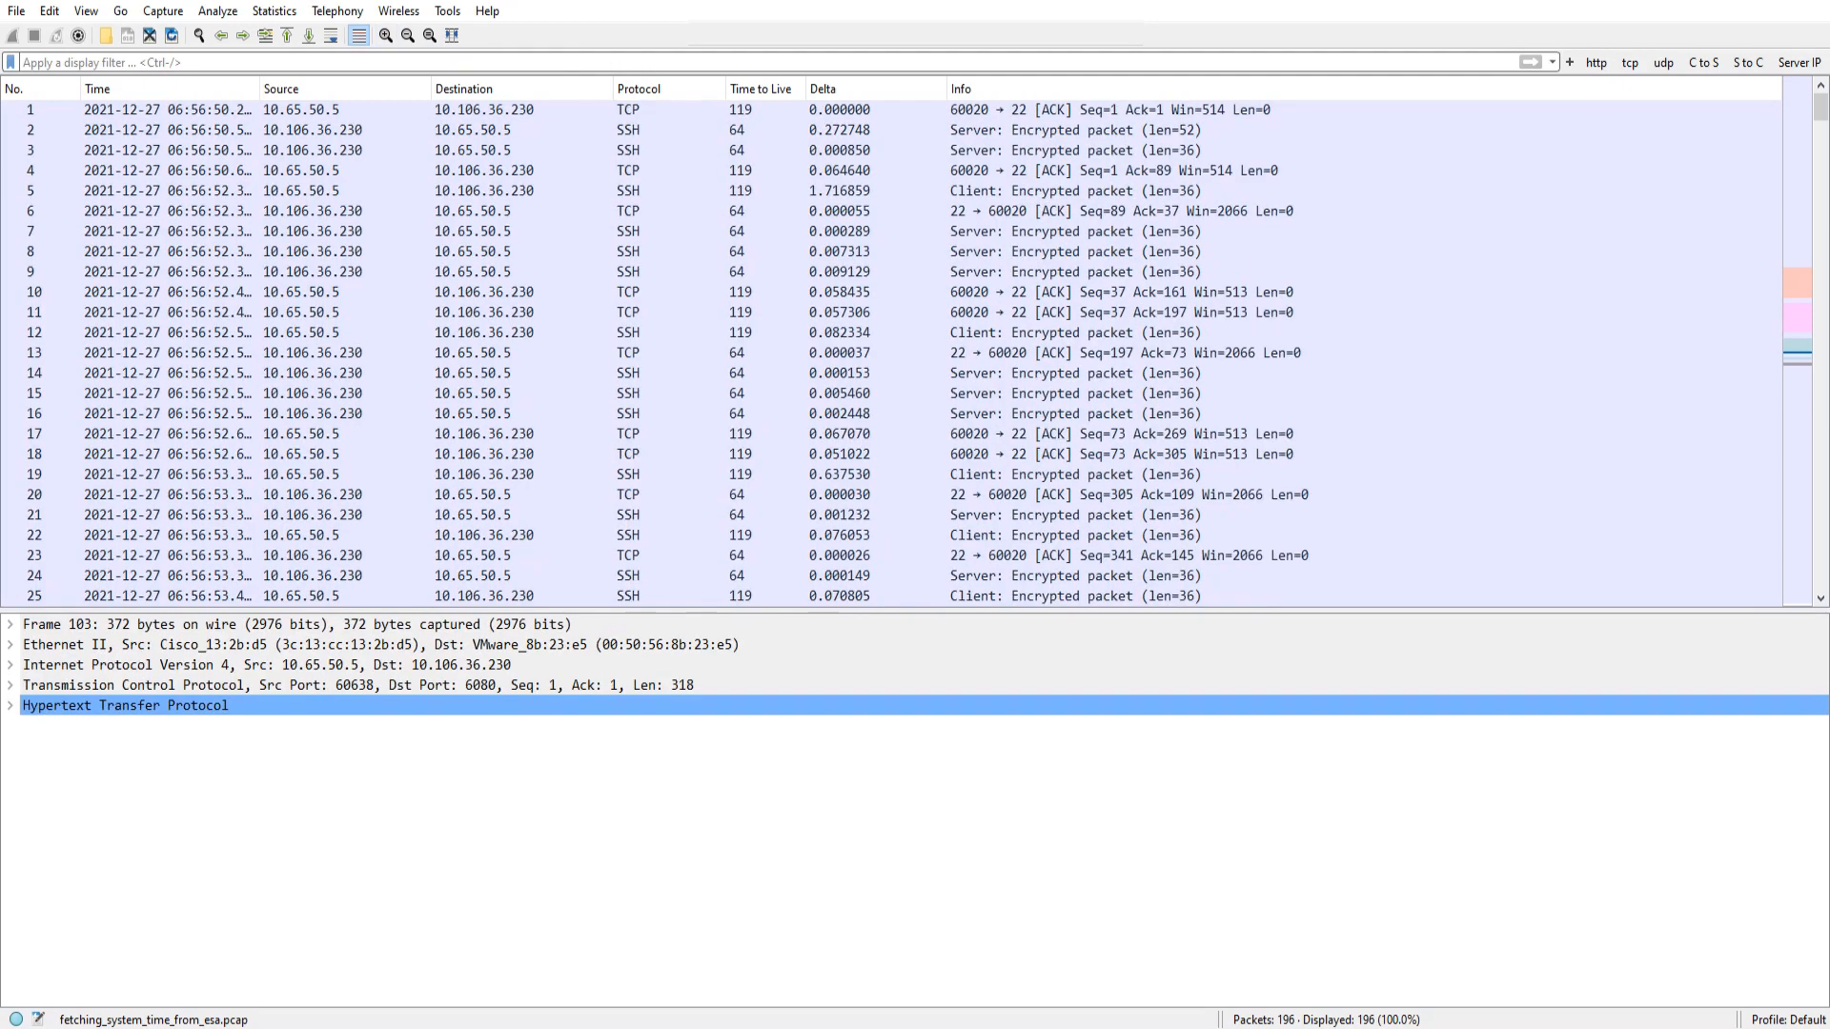
key(ctrl+plus)
key(ctrl+plus)
key(ctrl+plus)
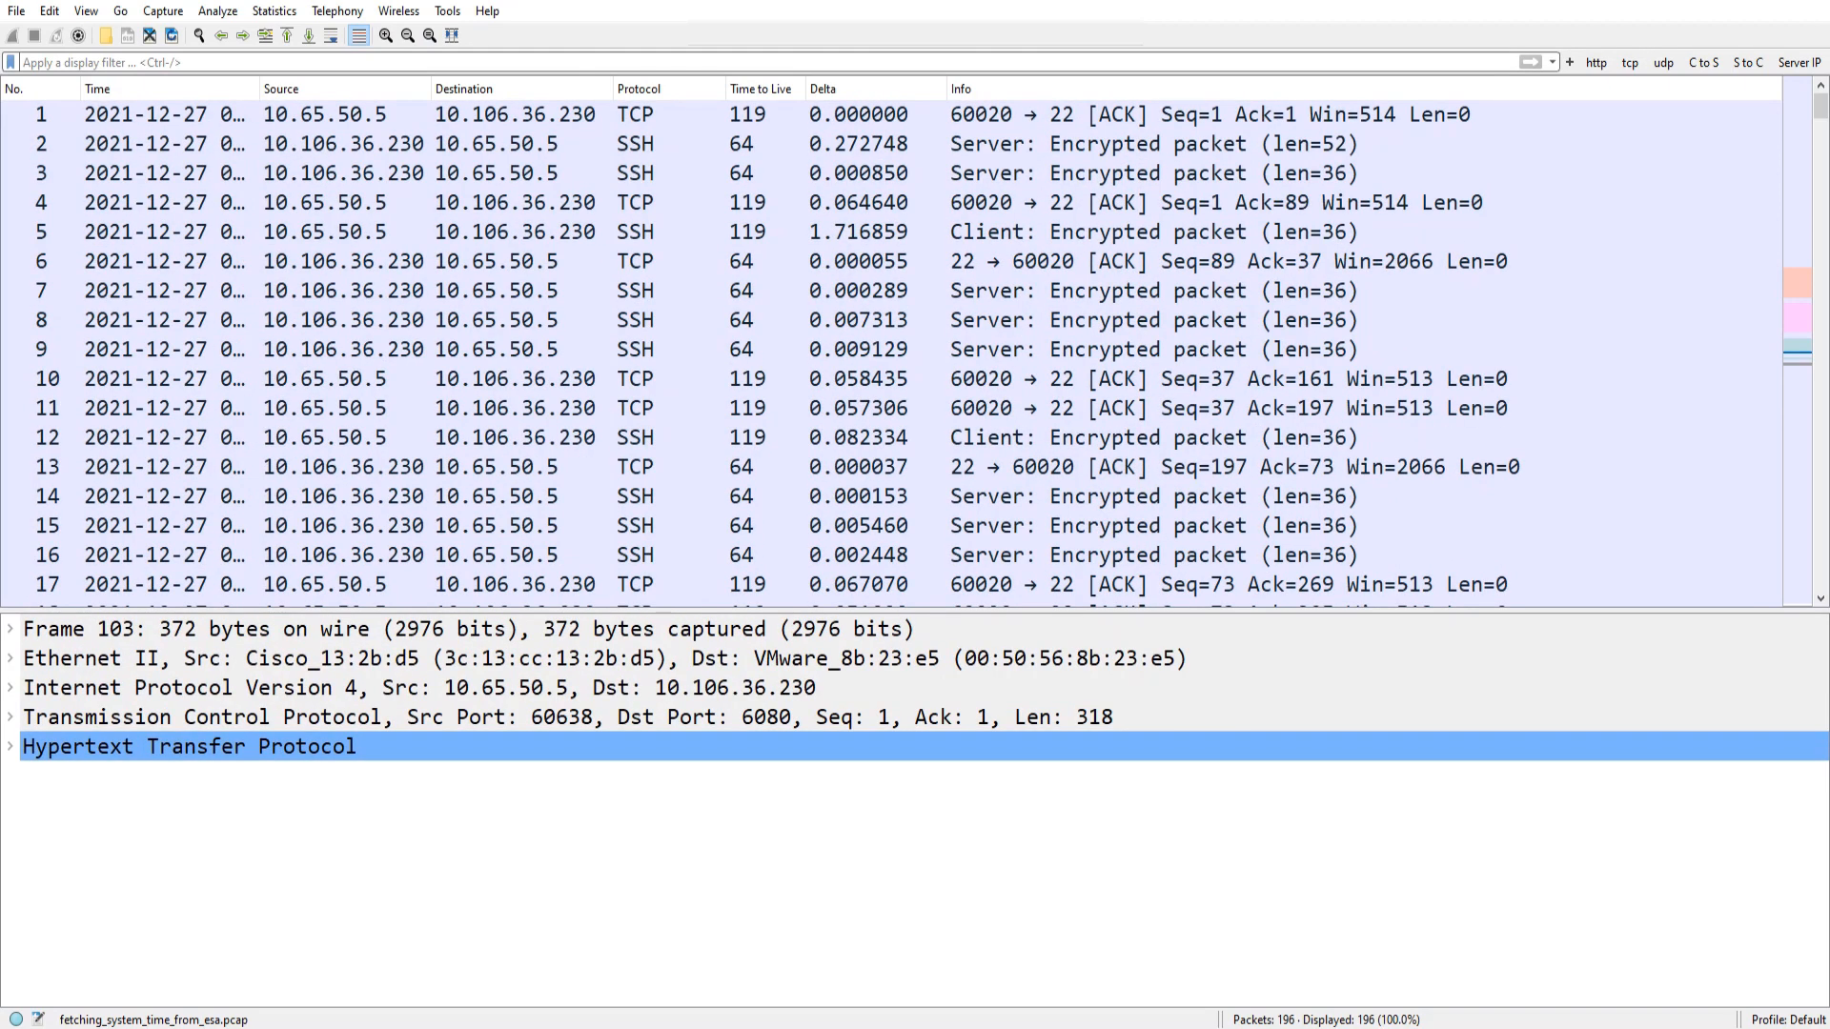
- Shrink the main window text step by step and reset it to its normal size
key(ctrl+minus)
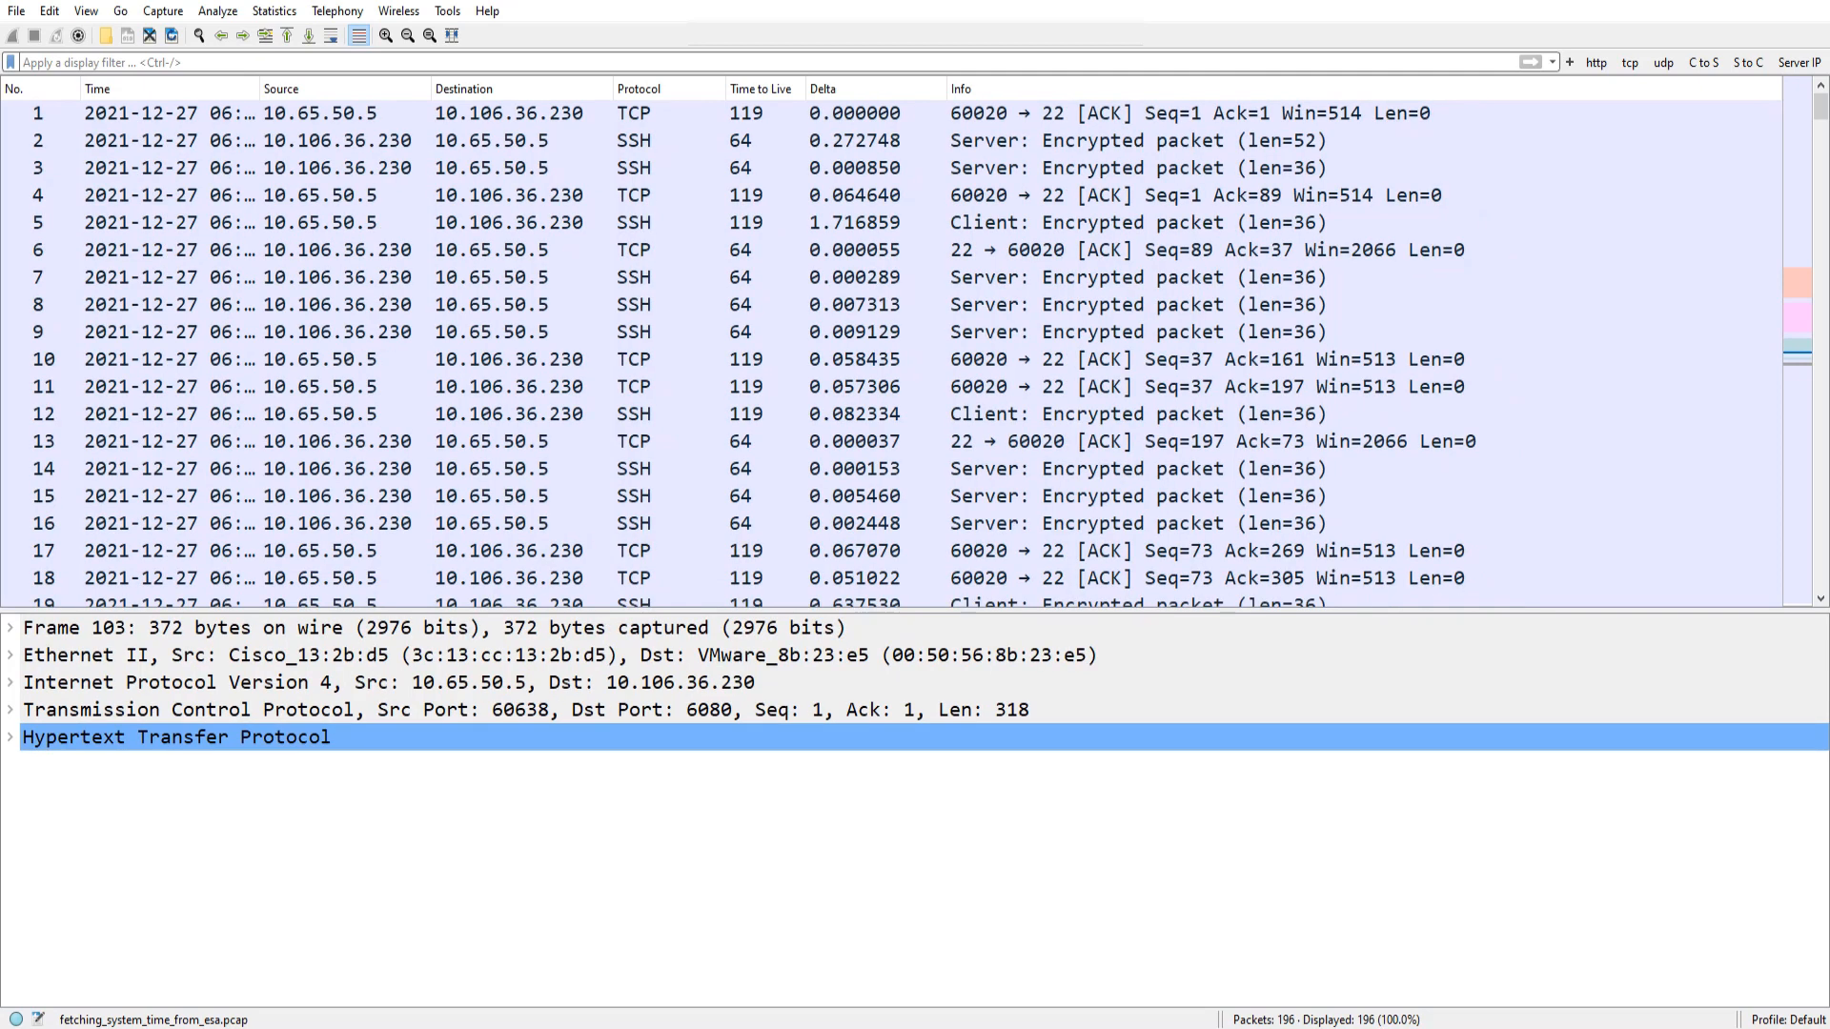
key(ctrl+minus)
key(ctrl+minus)
key(ctrl+minus)
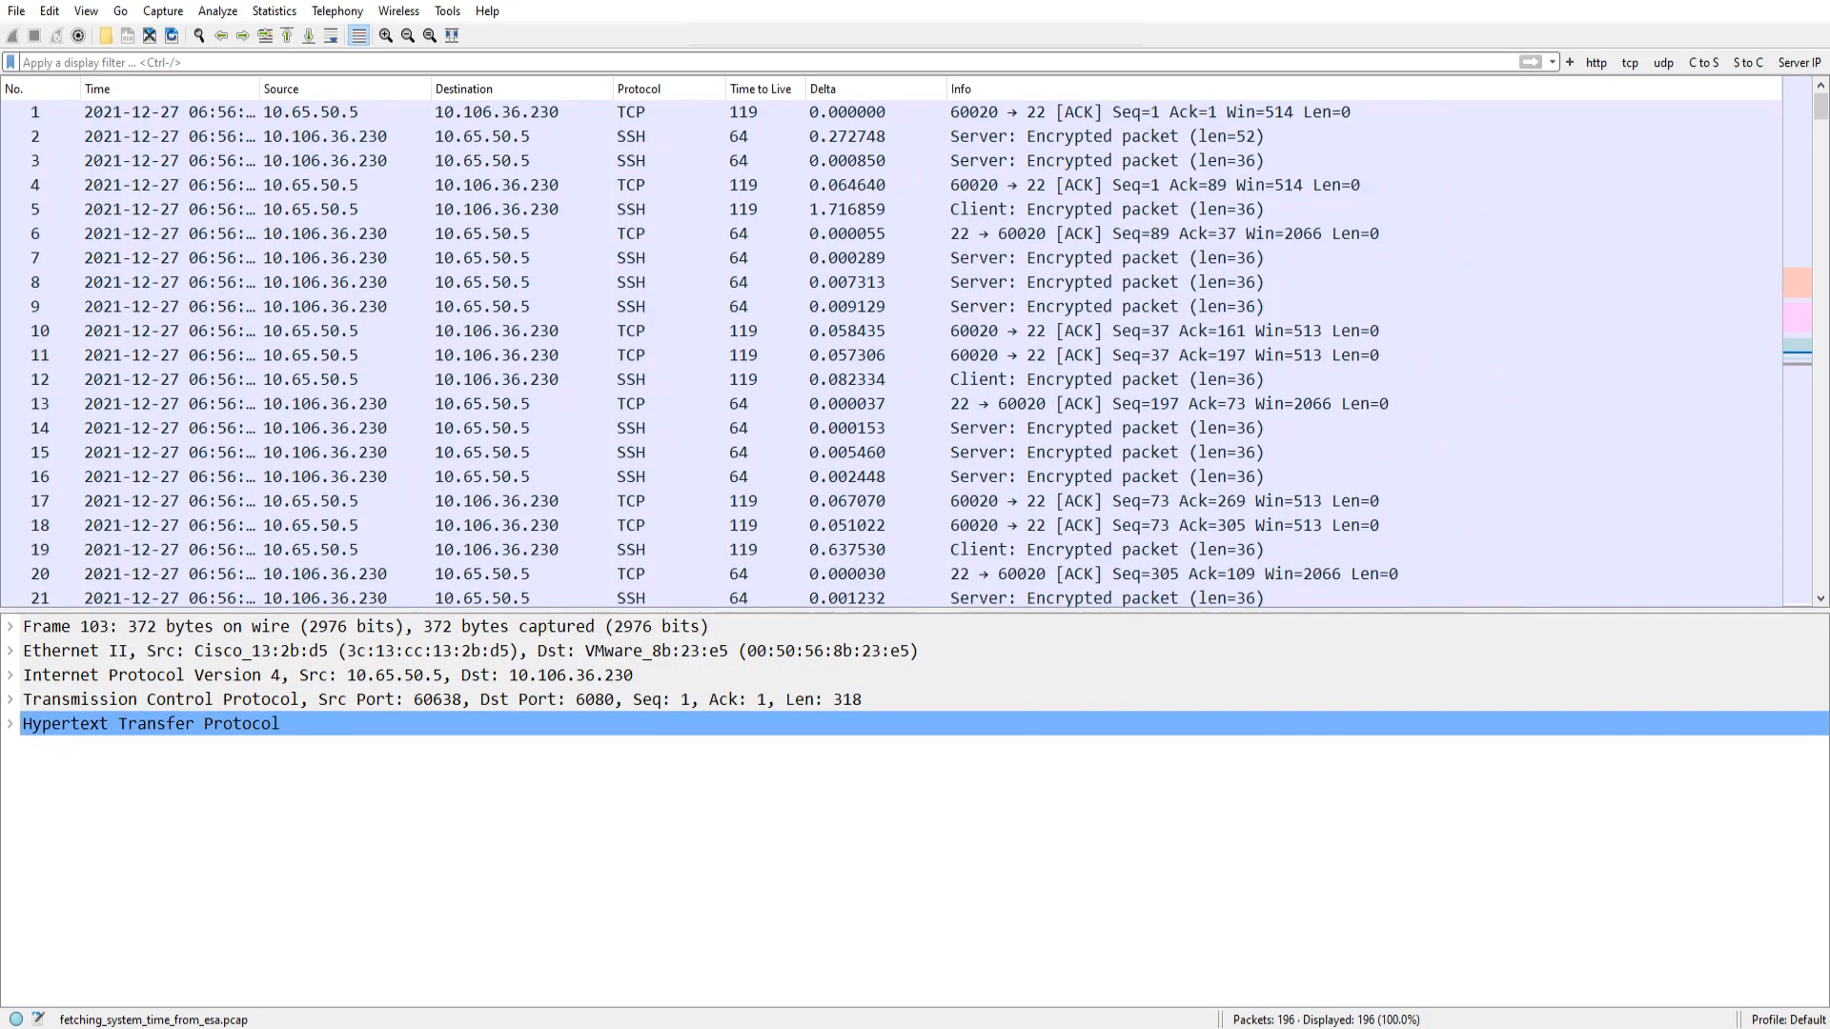
key(ctrl+minus)
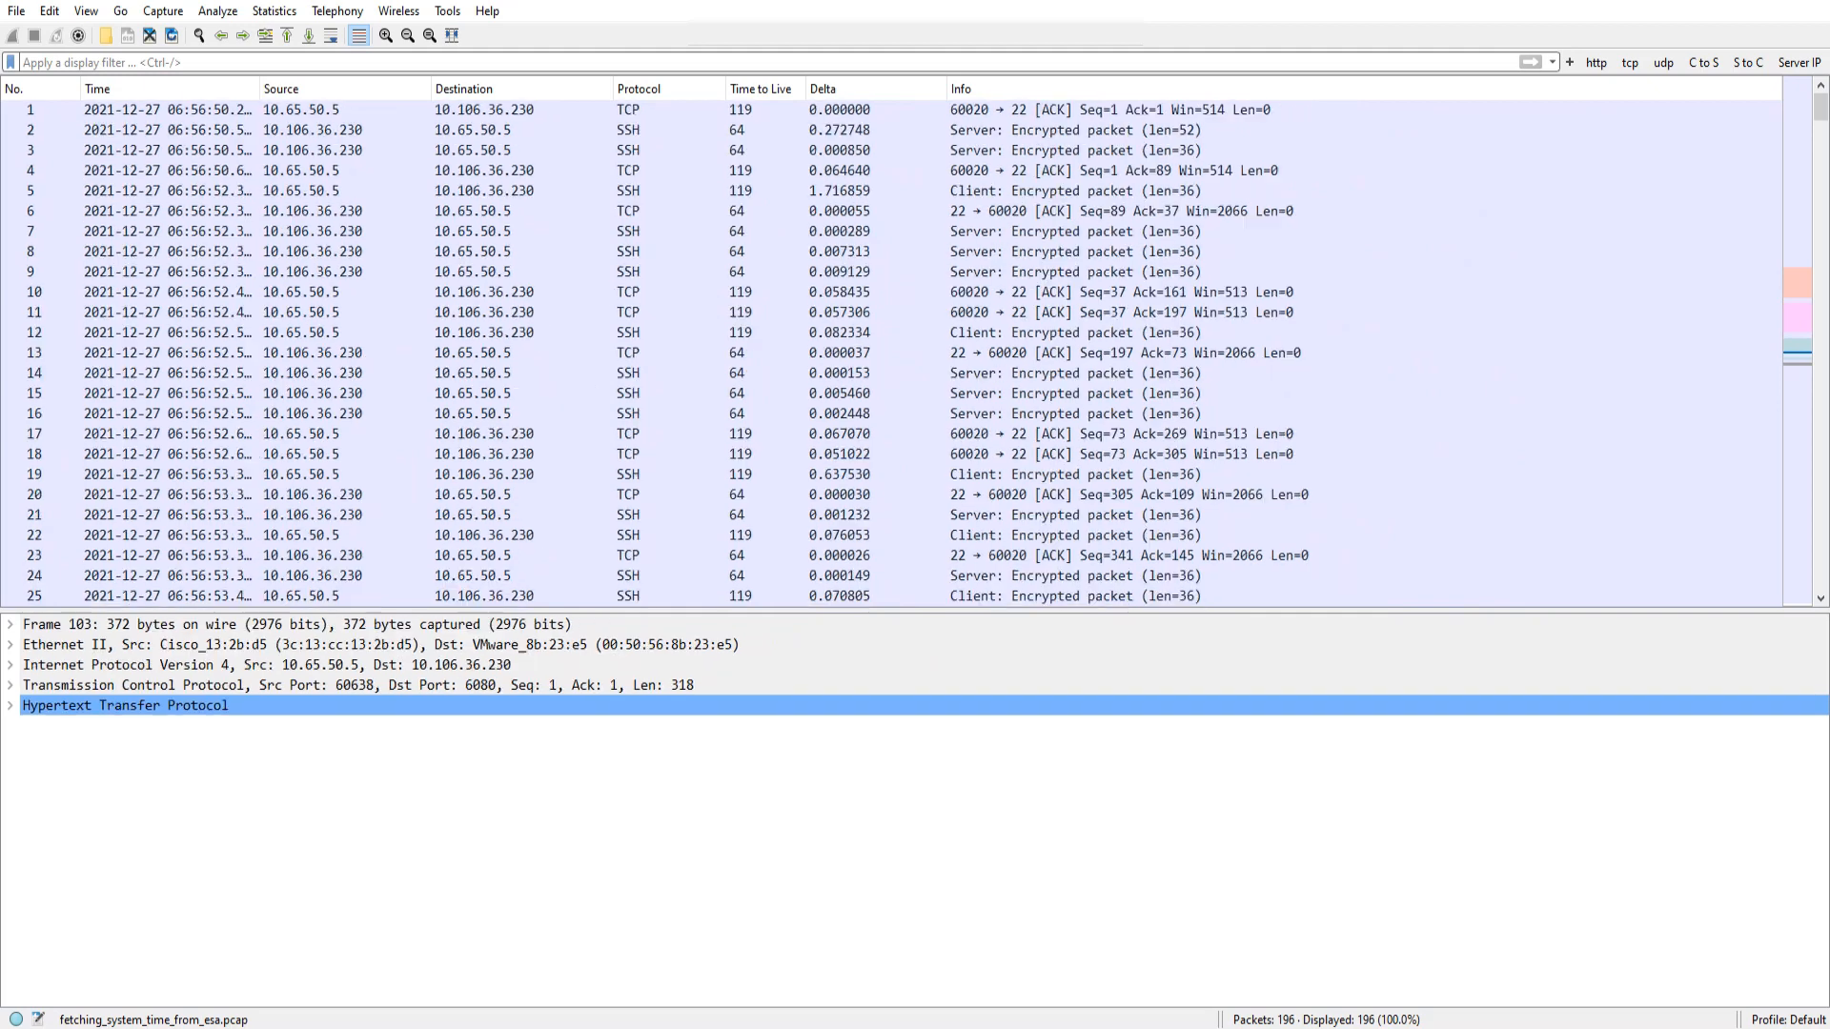
key(ctrl+0)
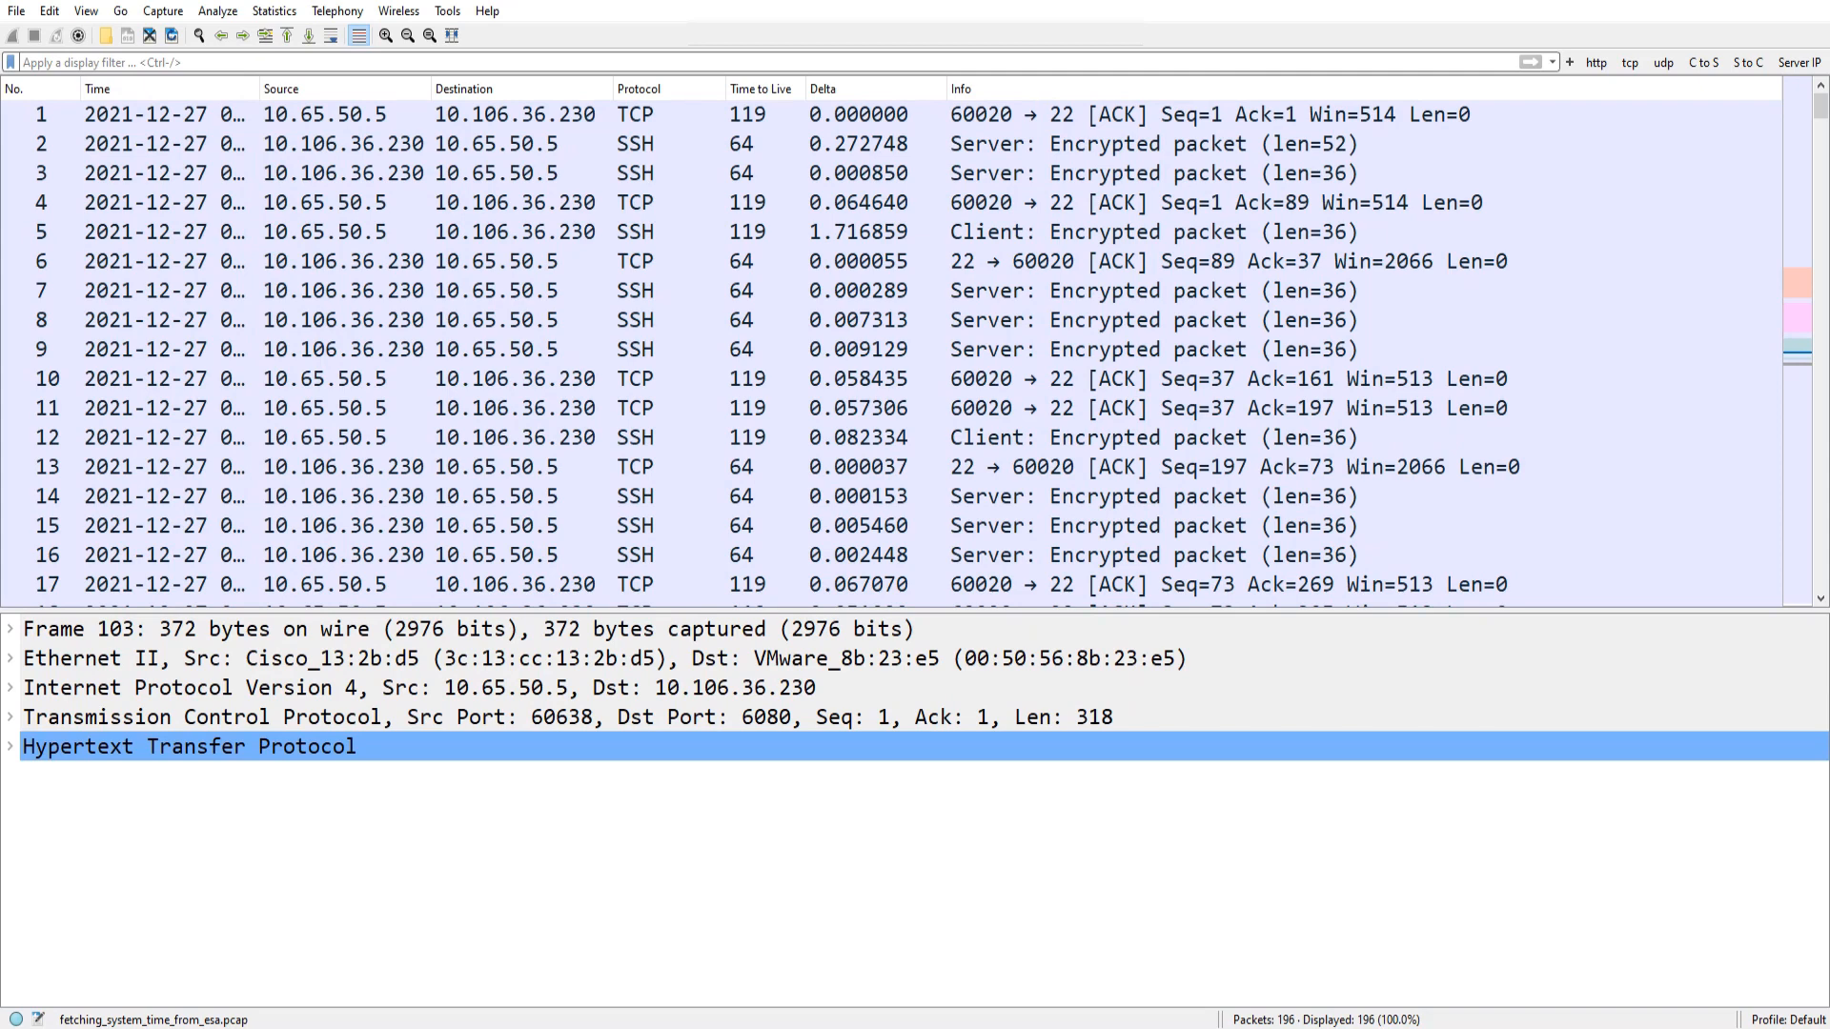
key(ctrl+0)
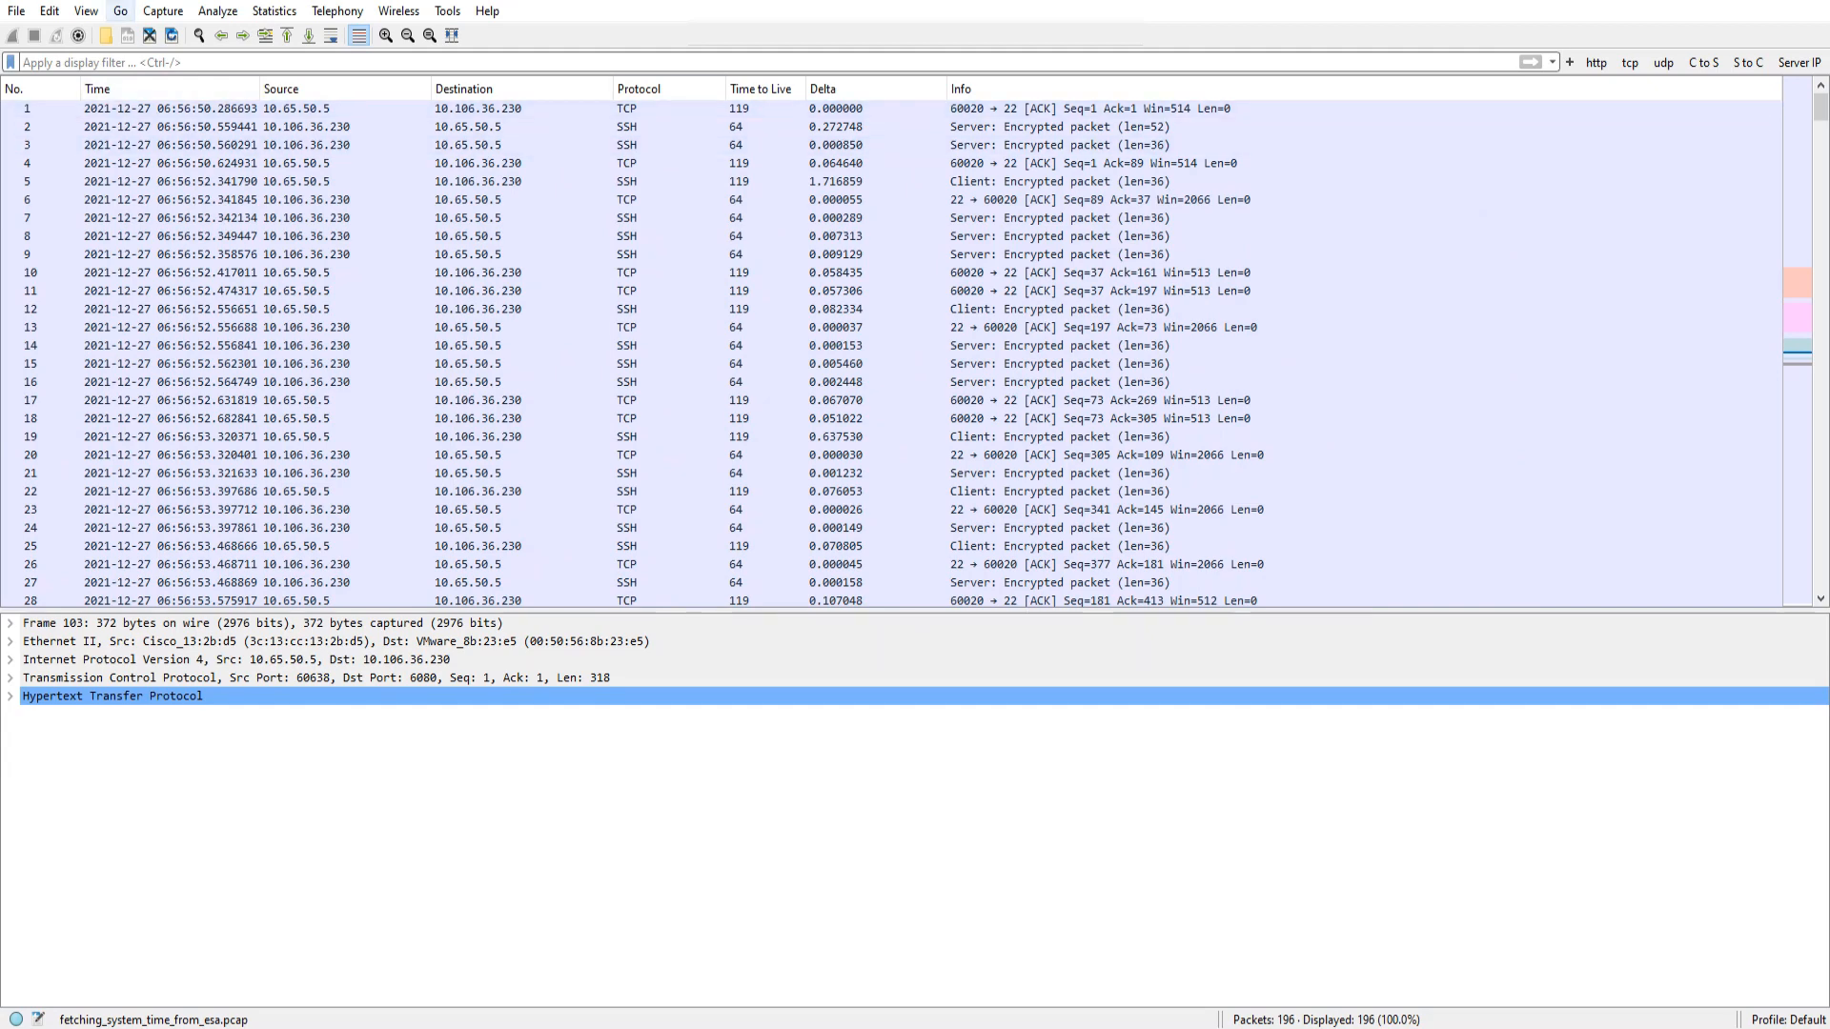
click(121, 10)
mouse_move(86, 10)
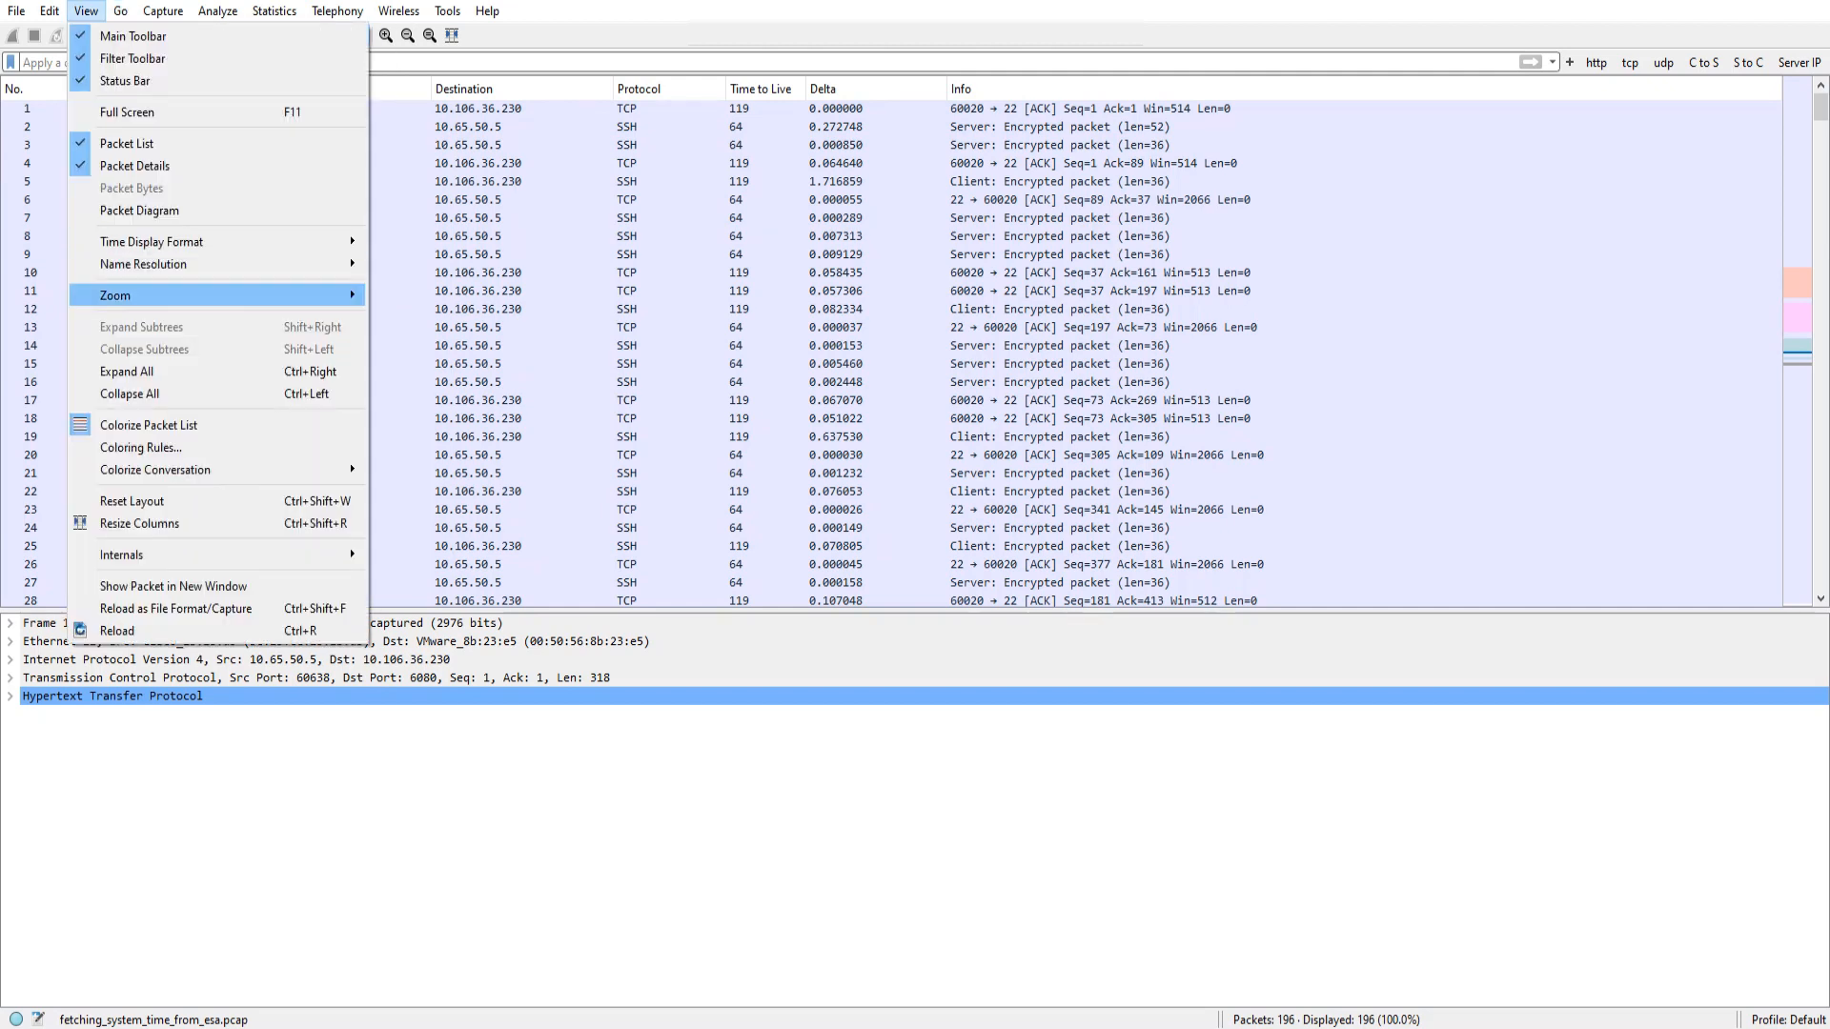
mouse_move(143, 295)
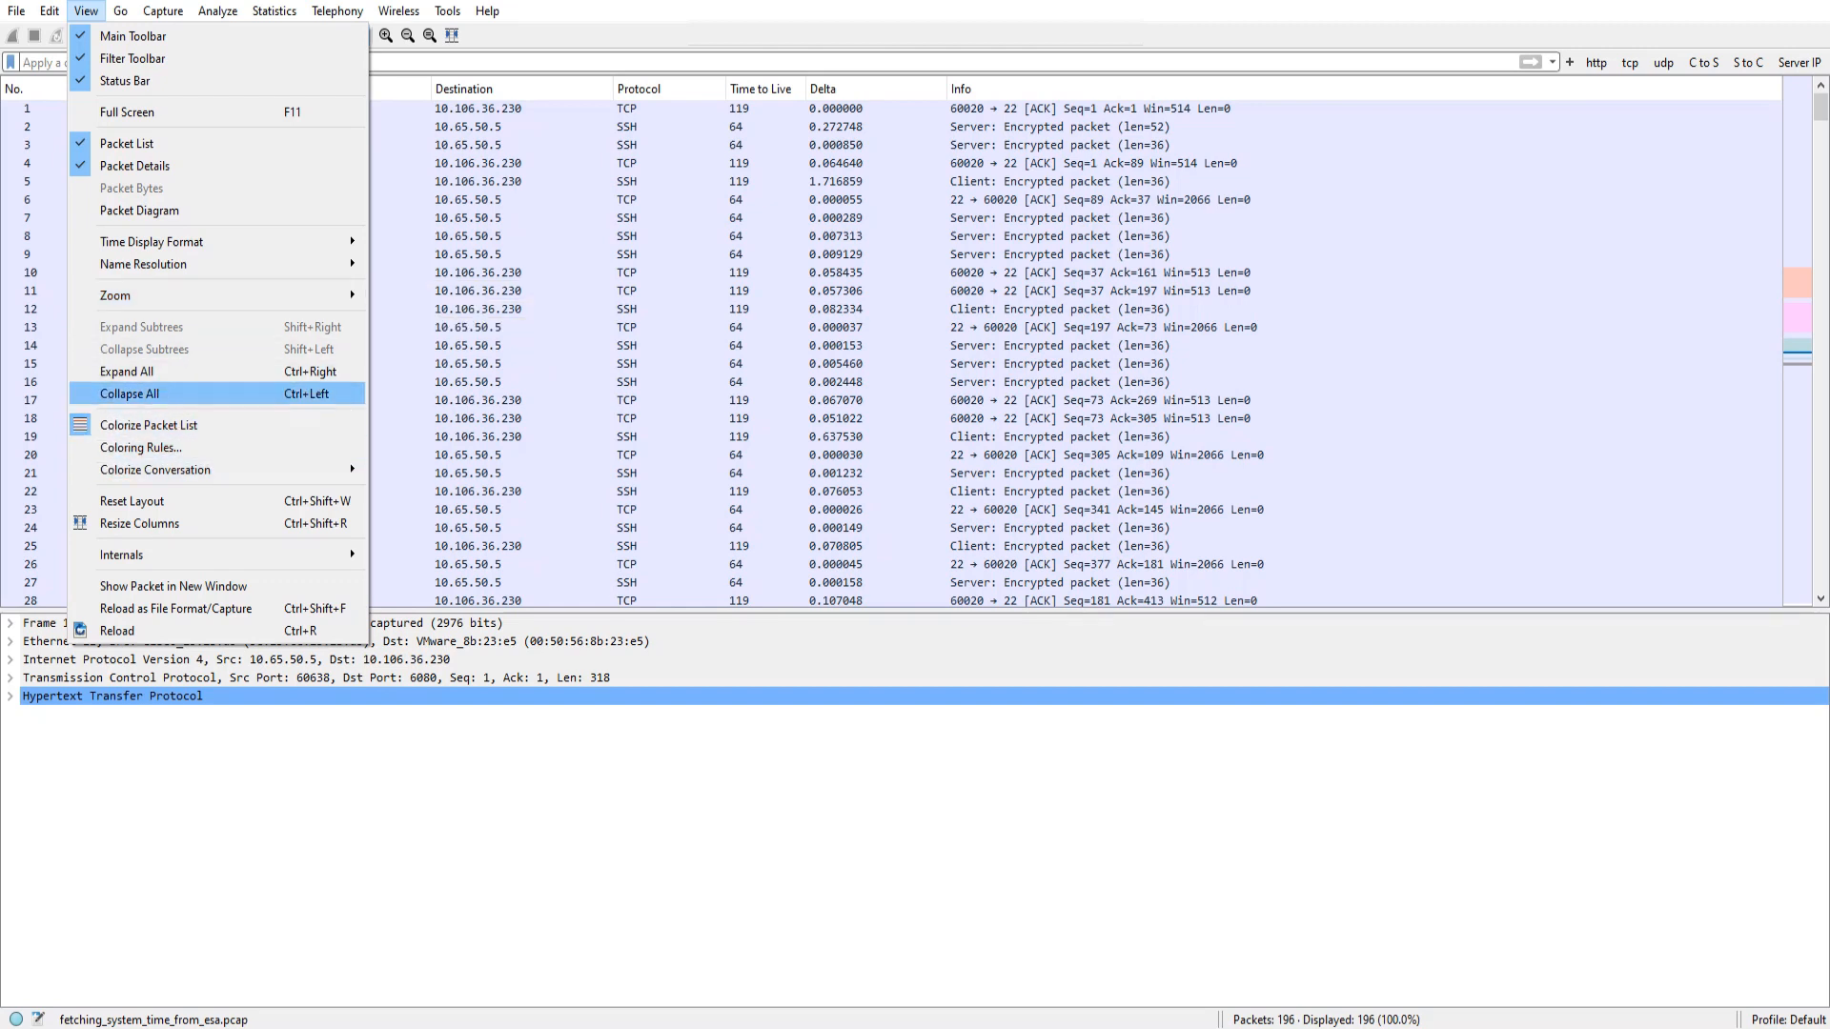
click(447, 12)
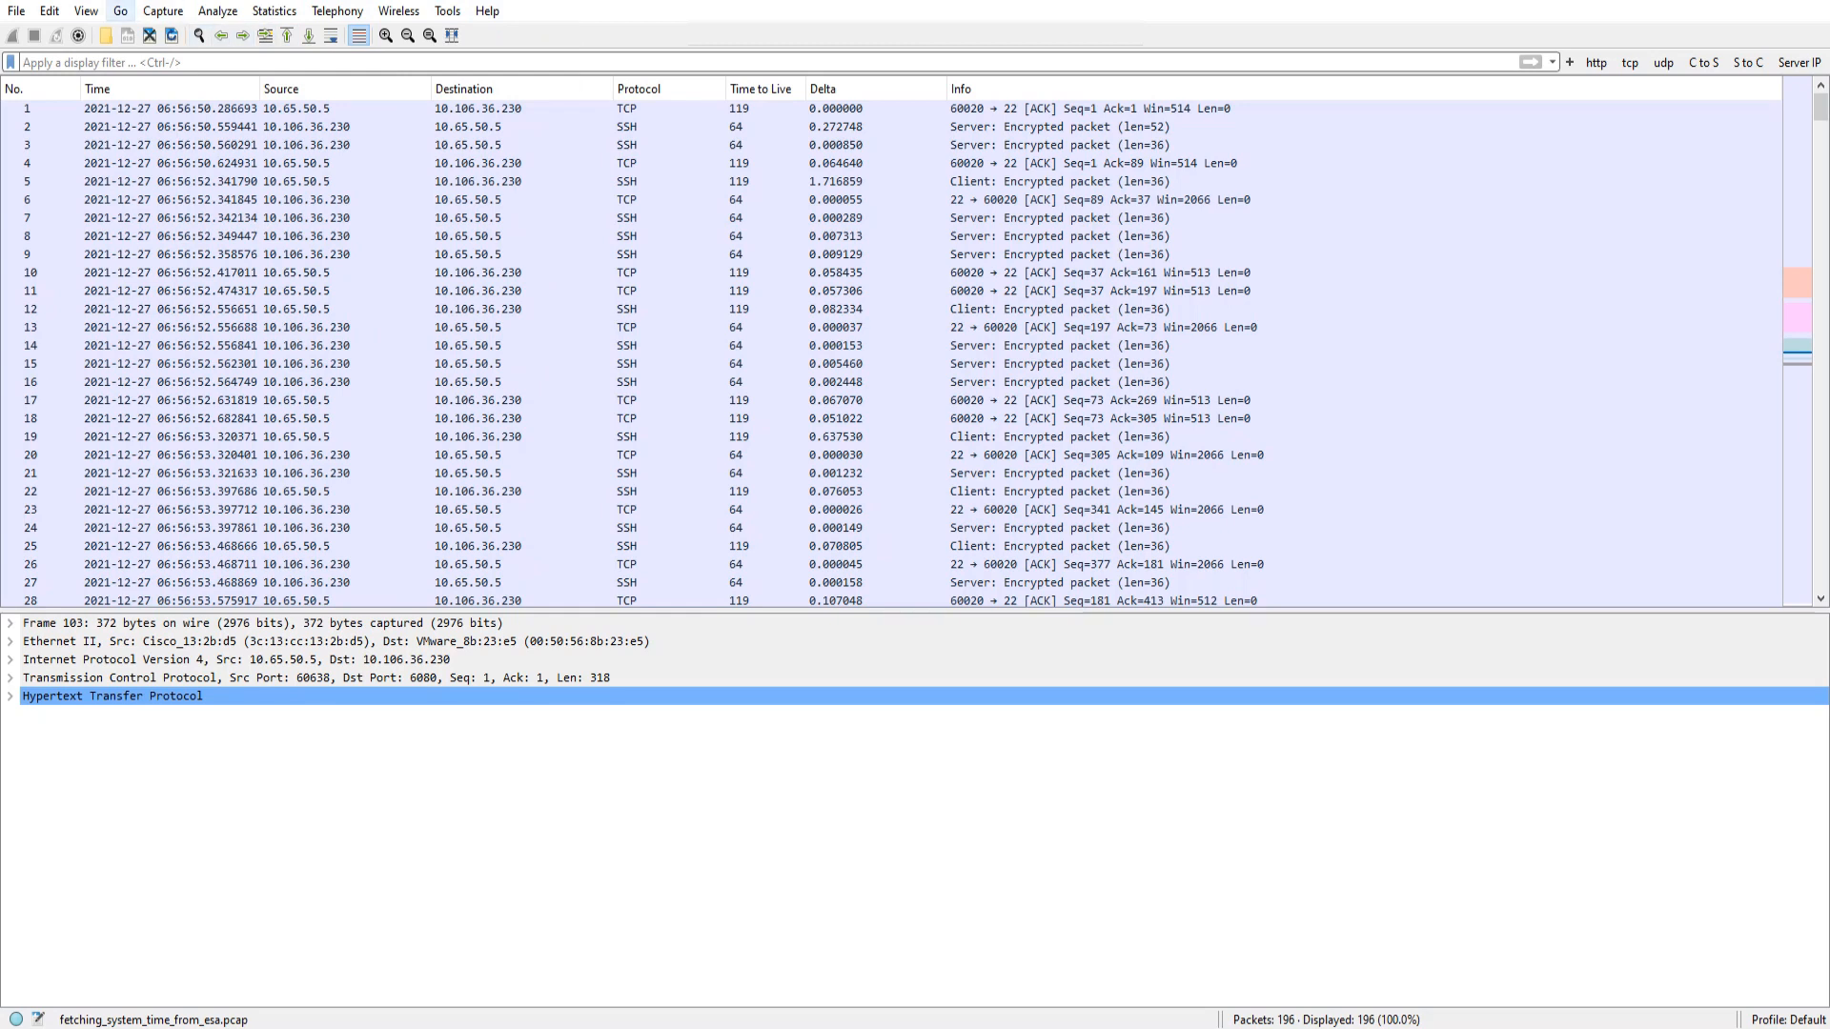
click(120, 12)
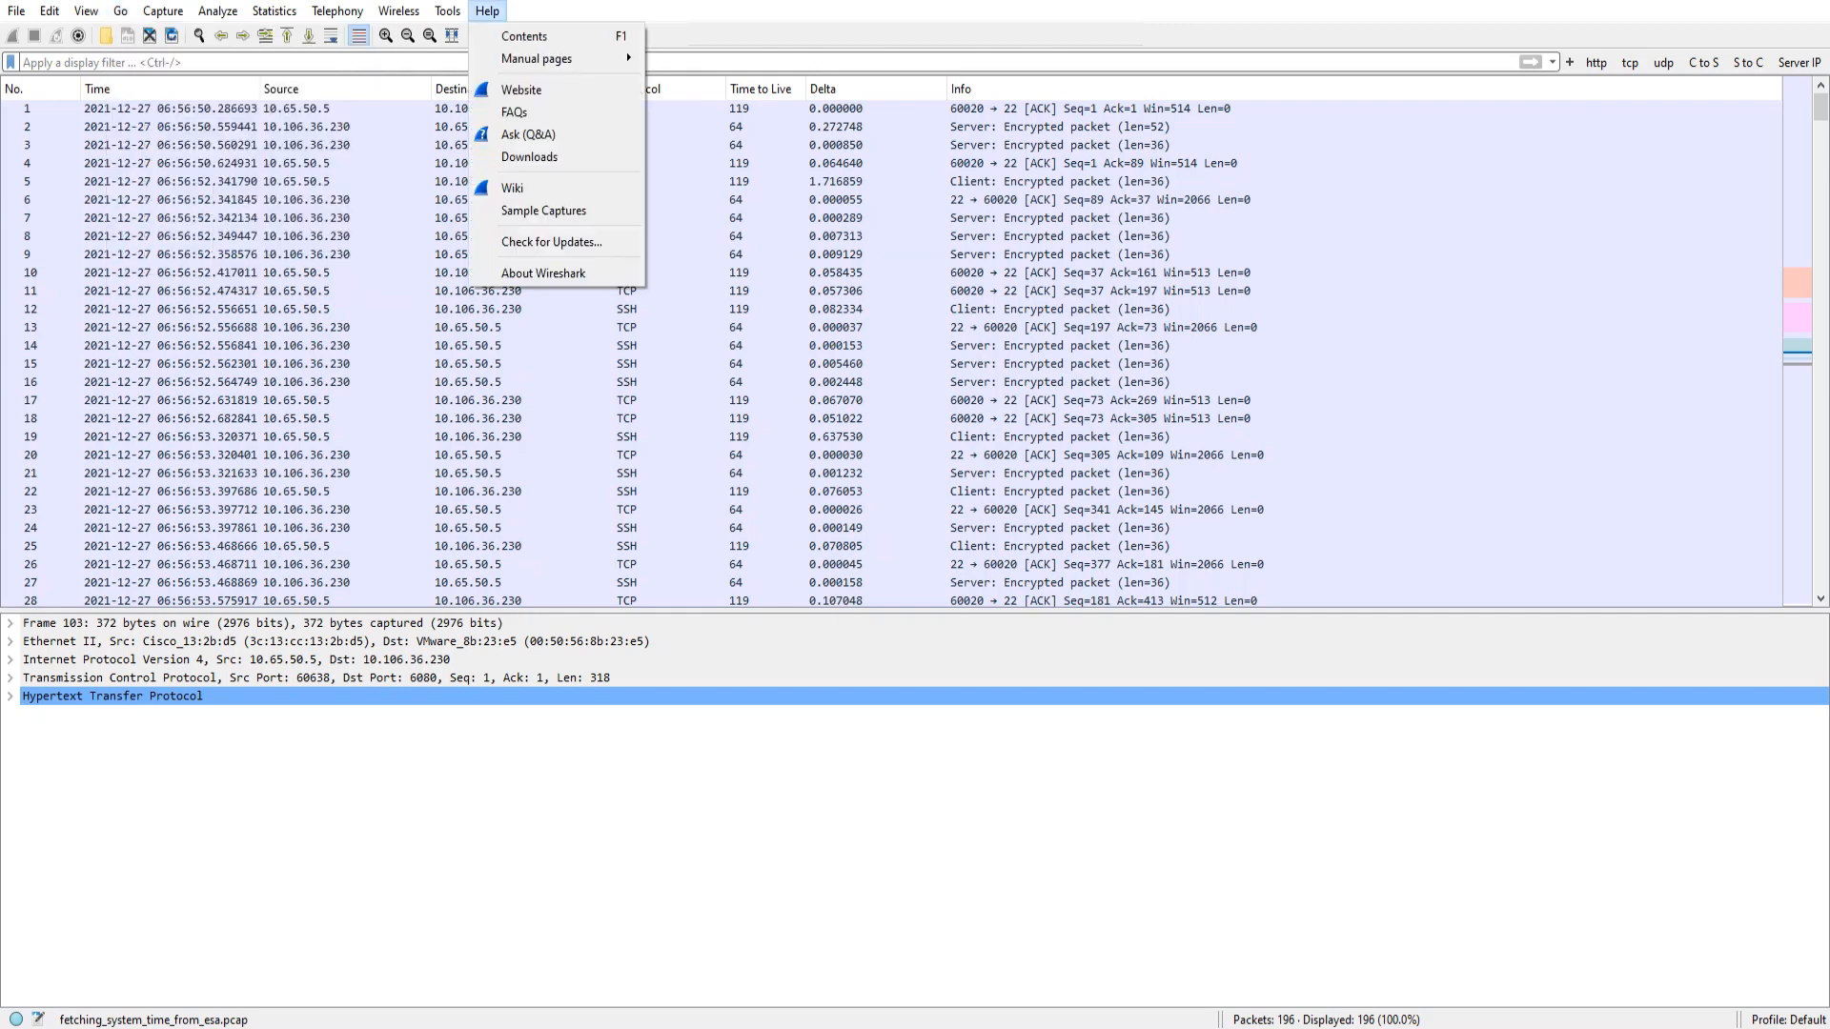
click(487, 11)
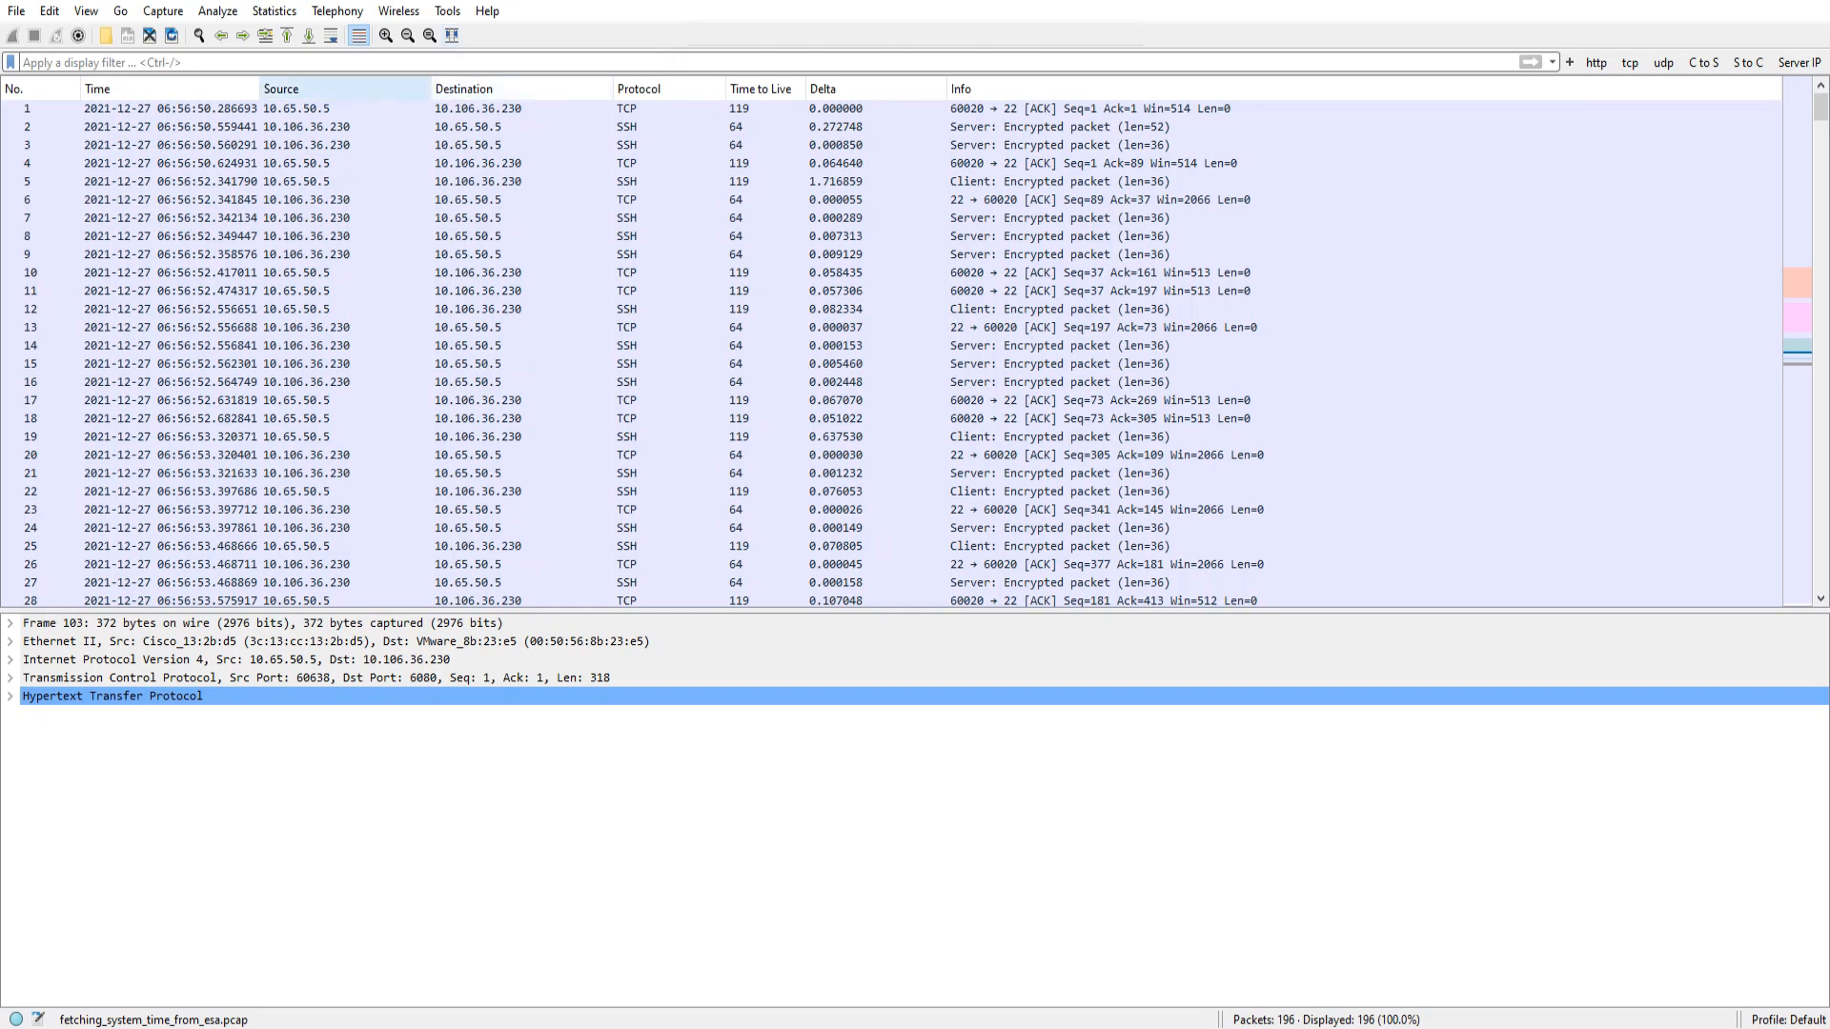
- Widen the Time, Source, Destination and Protocol columns of the packet list
drag(259, 89, 447, 89)
drag(620, 89, 813, 89)
drag(995, 88, 1182, 88)
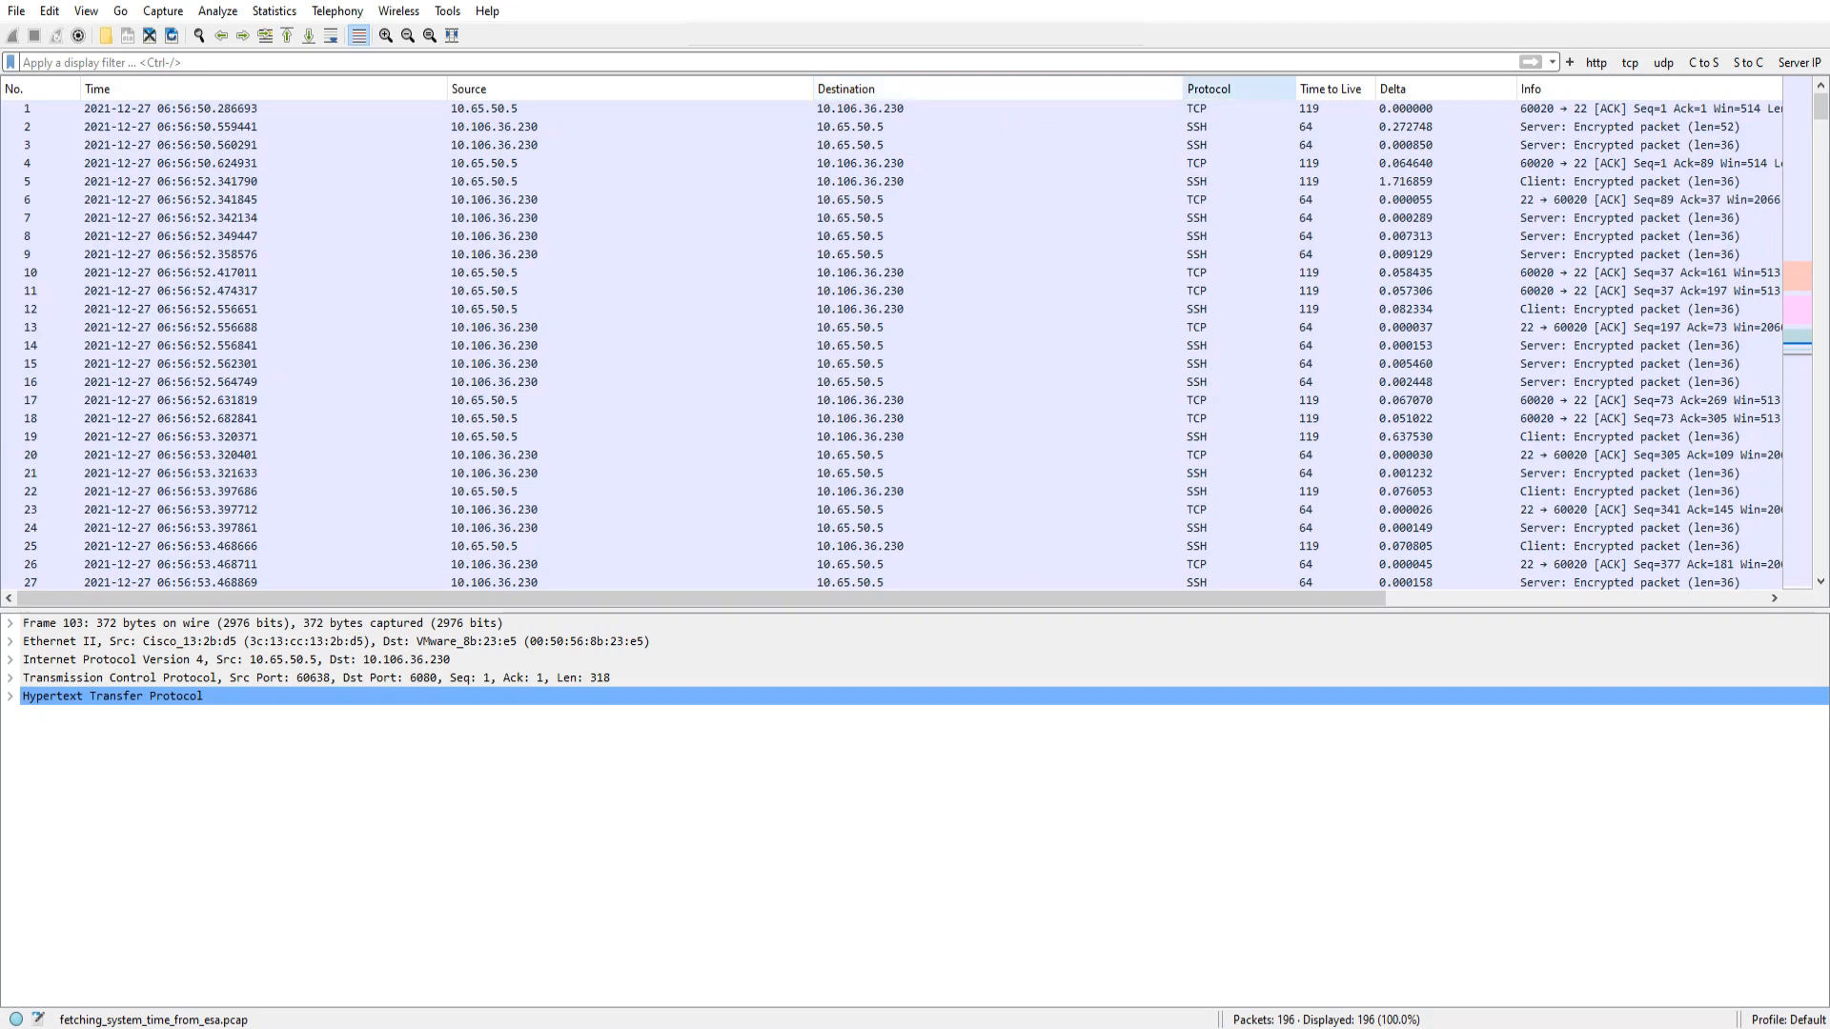
drag(1296, 89, 1420, 89)
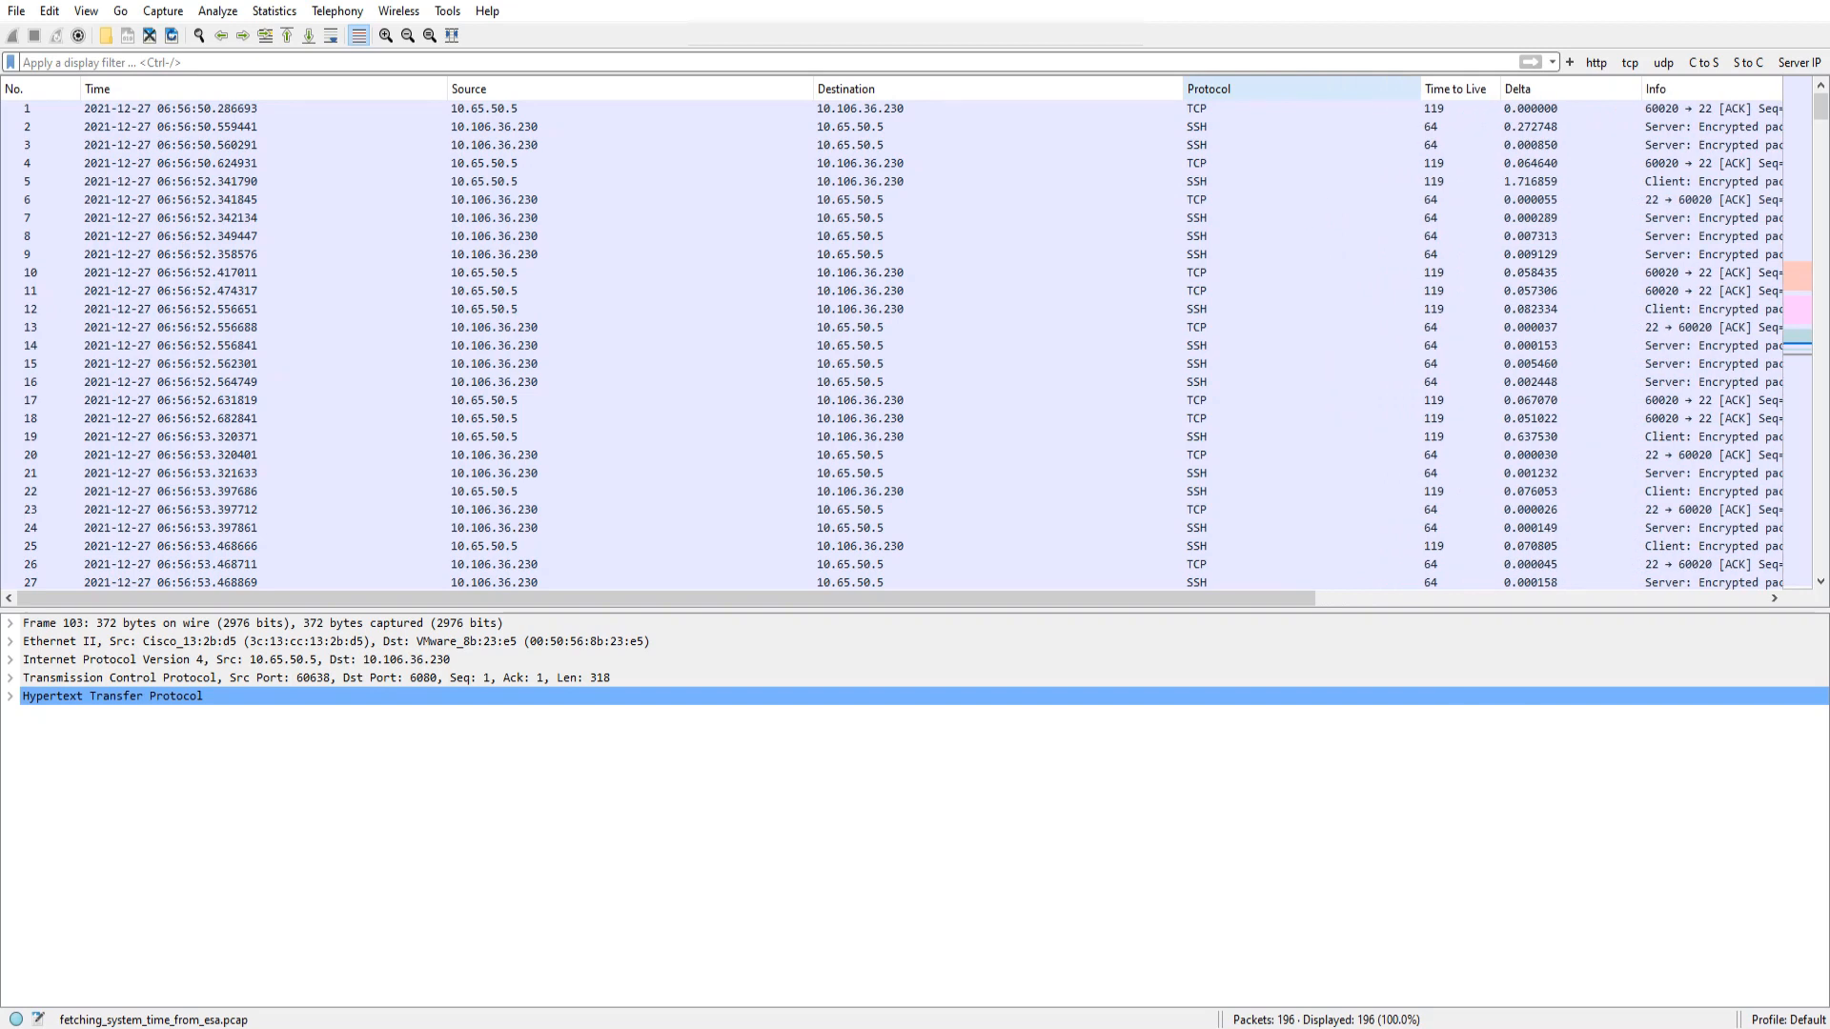
- Resize all packet list columns to fit their contents
drag(1192, 599, 1642, 598)
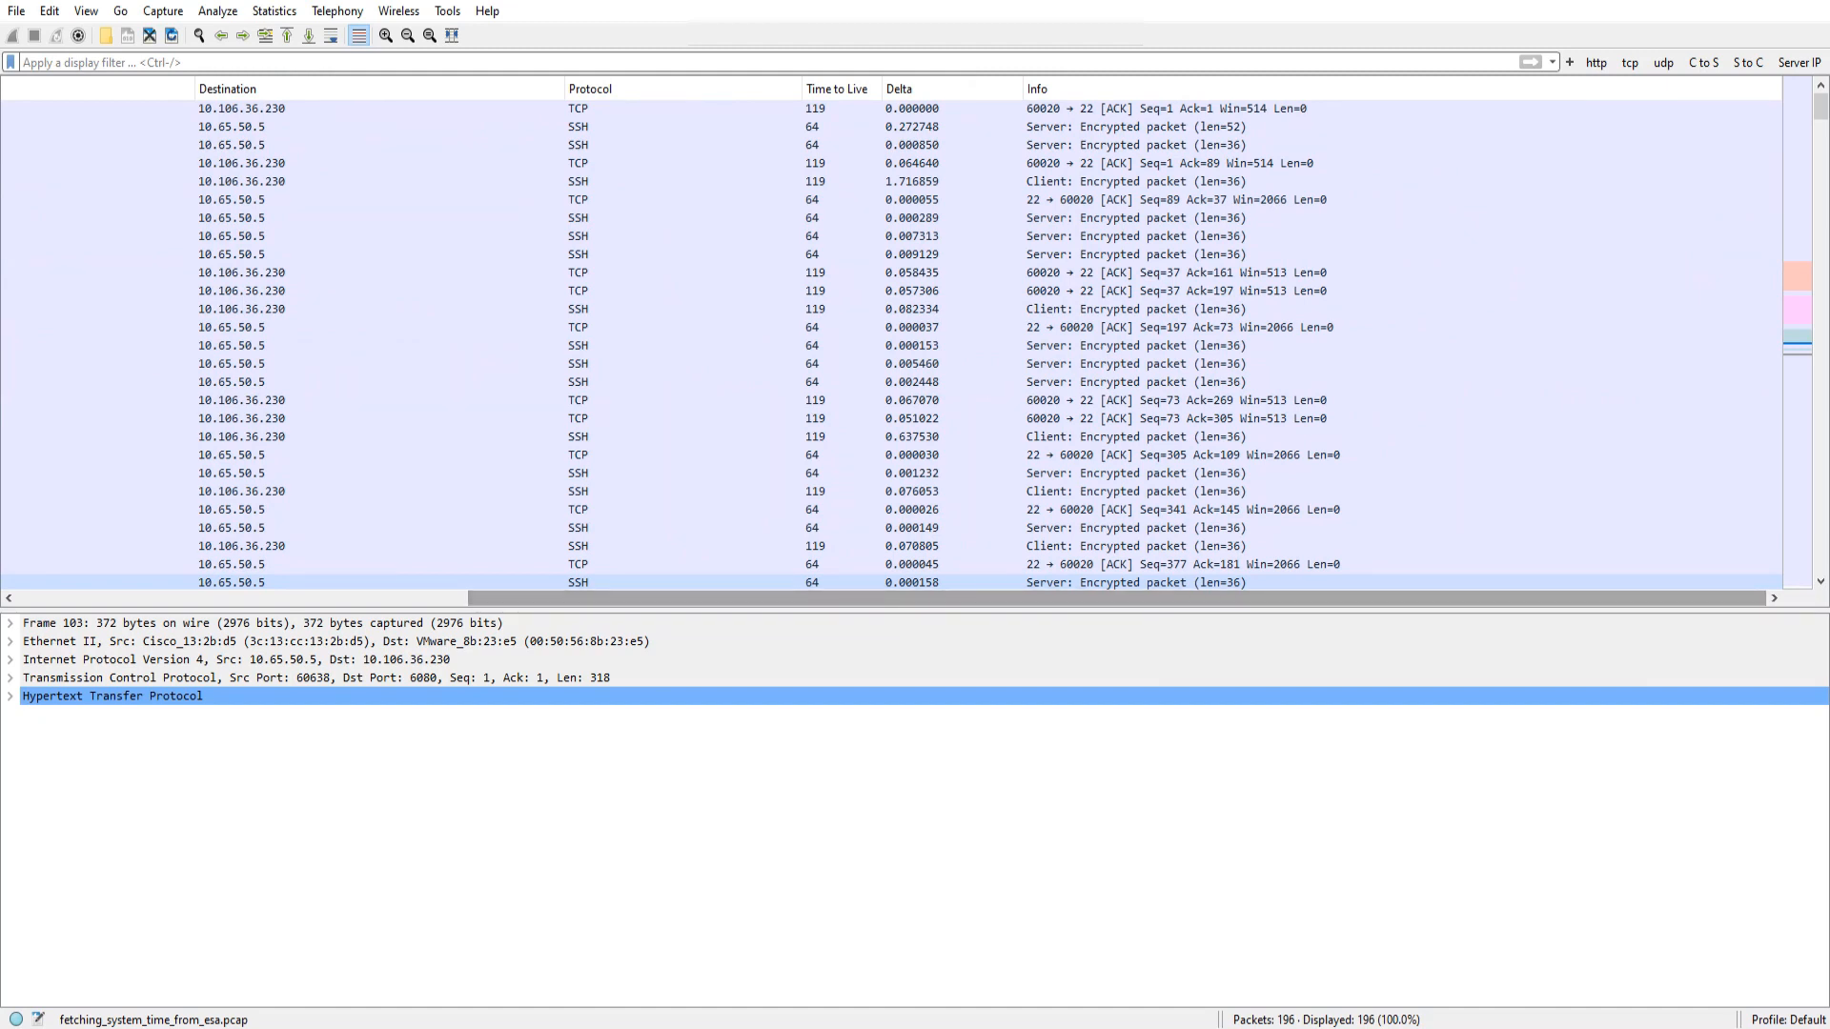
drag(1643, 599, 1191, 599)
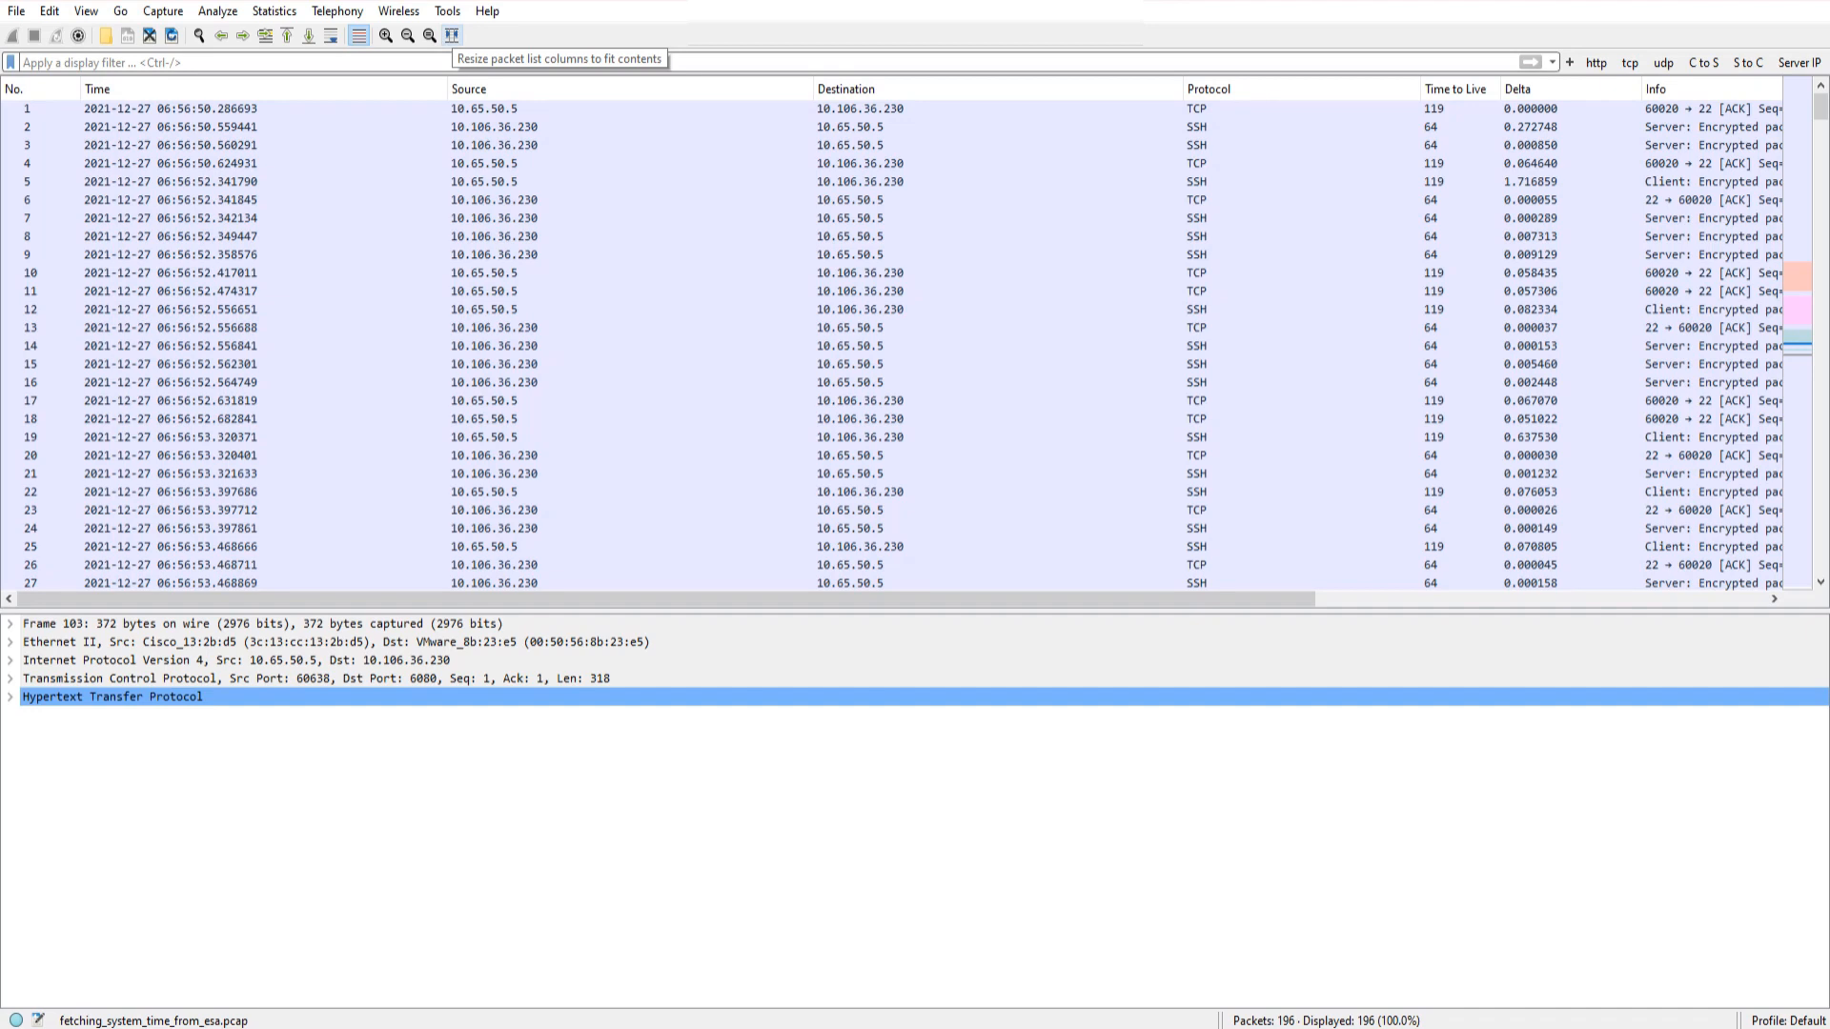
click(452, 35)
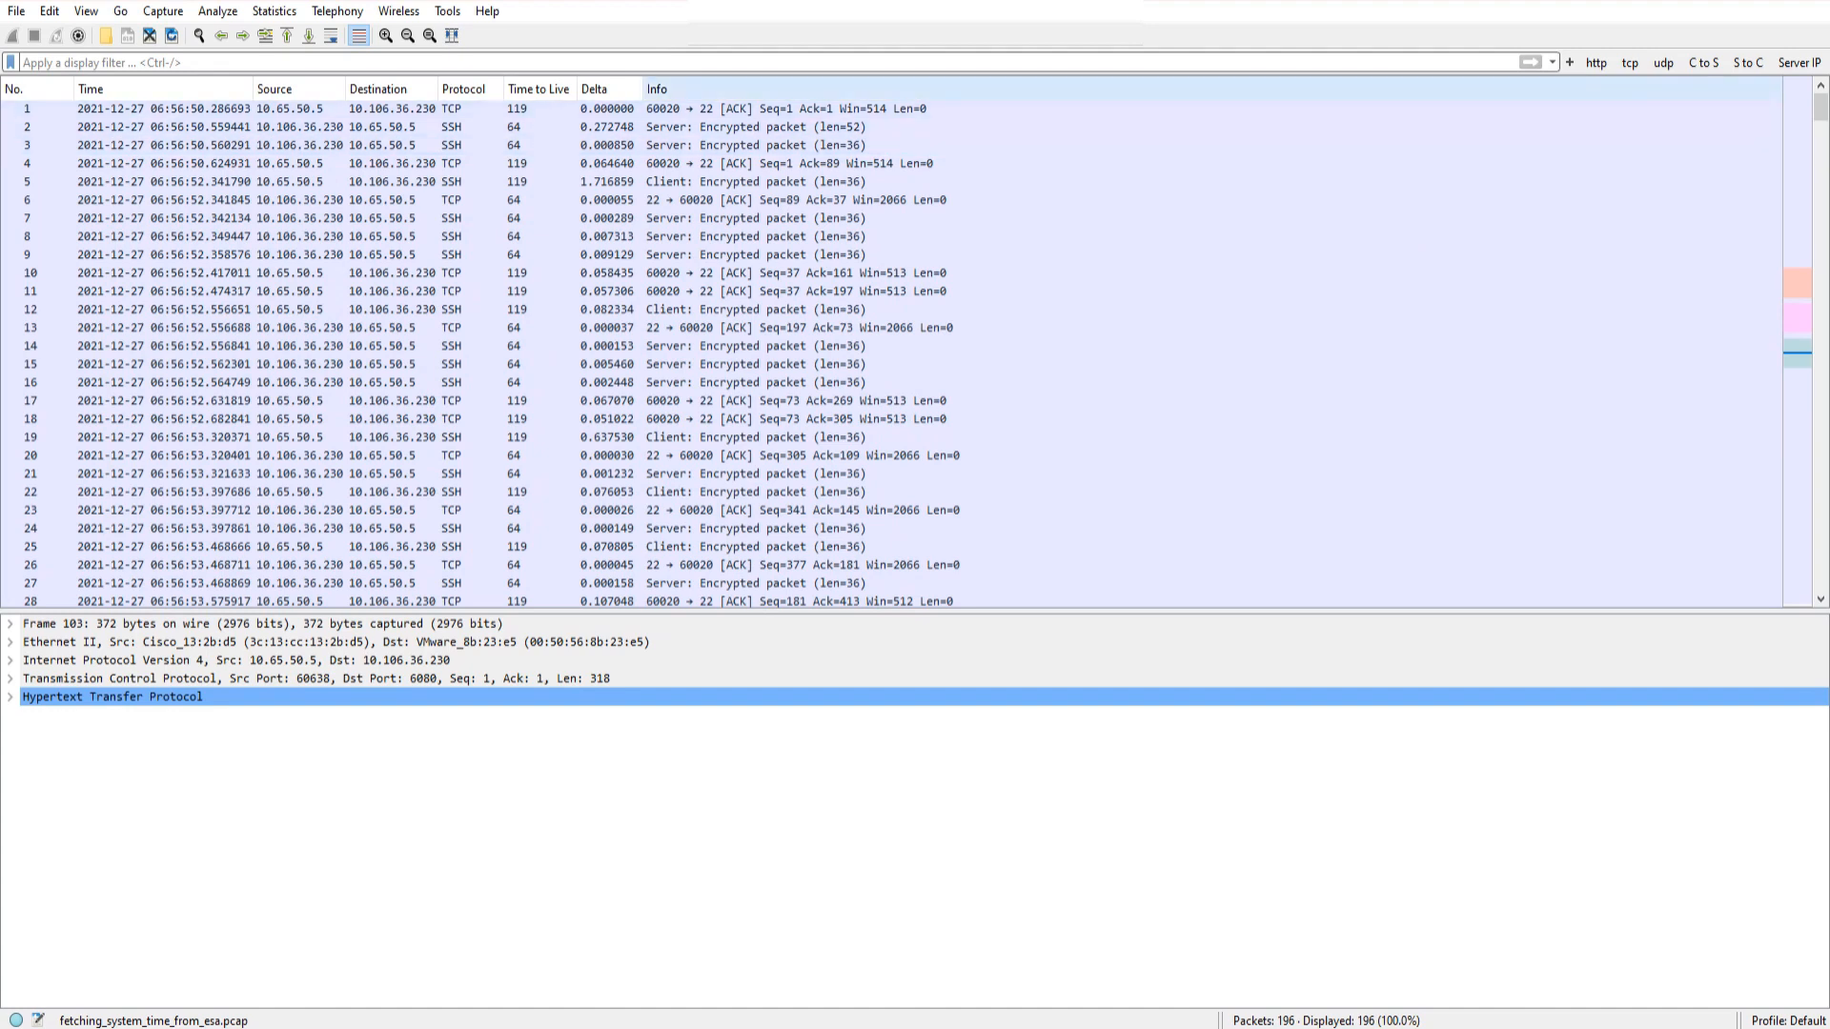
- Widen the Delta, Time to Live, Protocol, Destination, Source and Time columns of the packet list one by one
drag(644, 89, 781, 89)
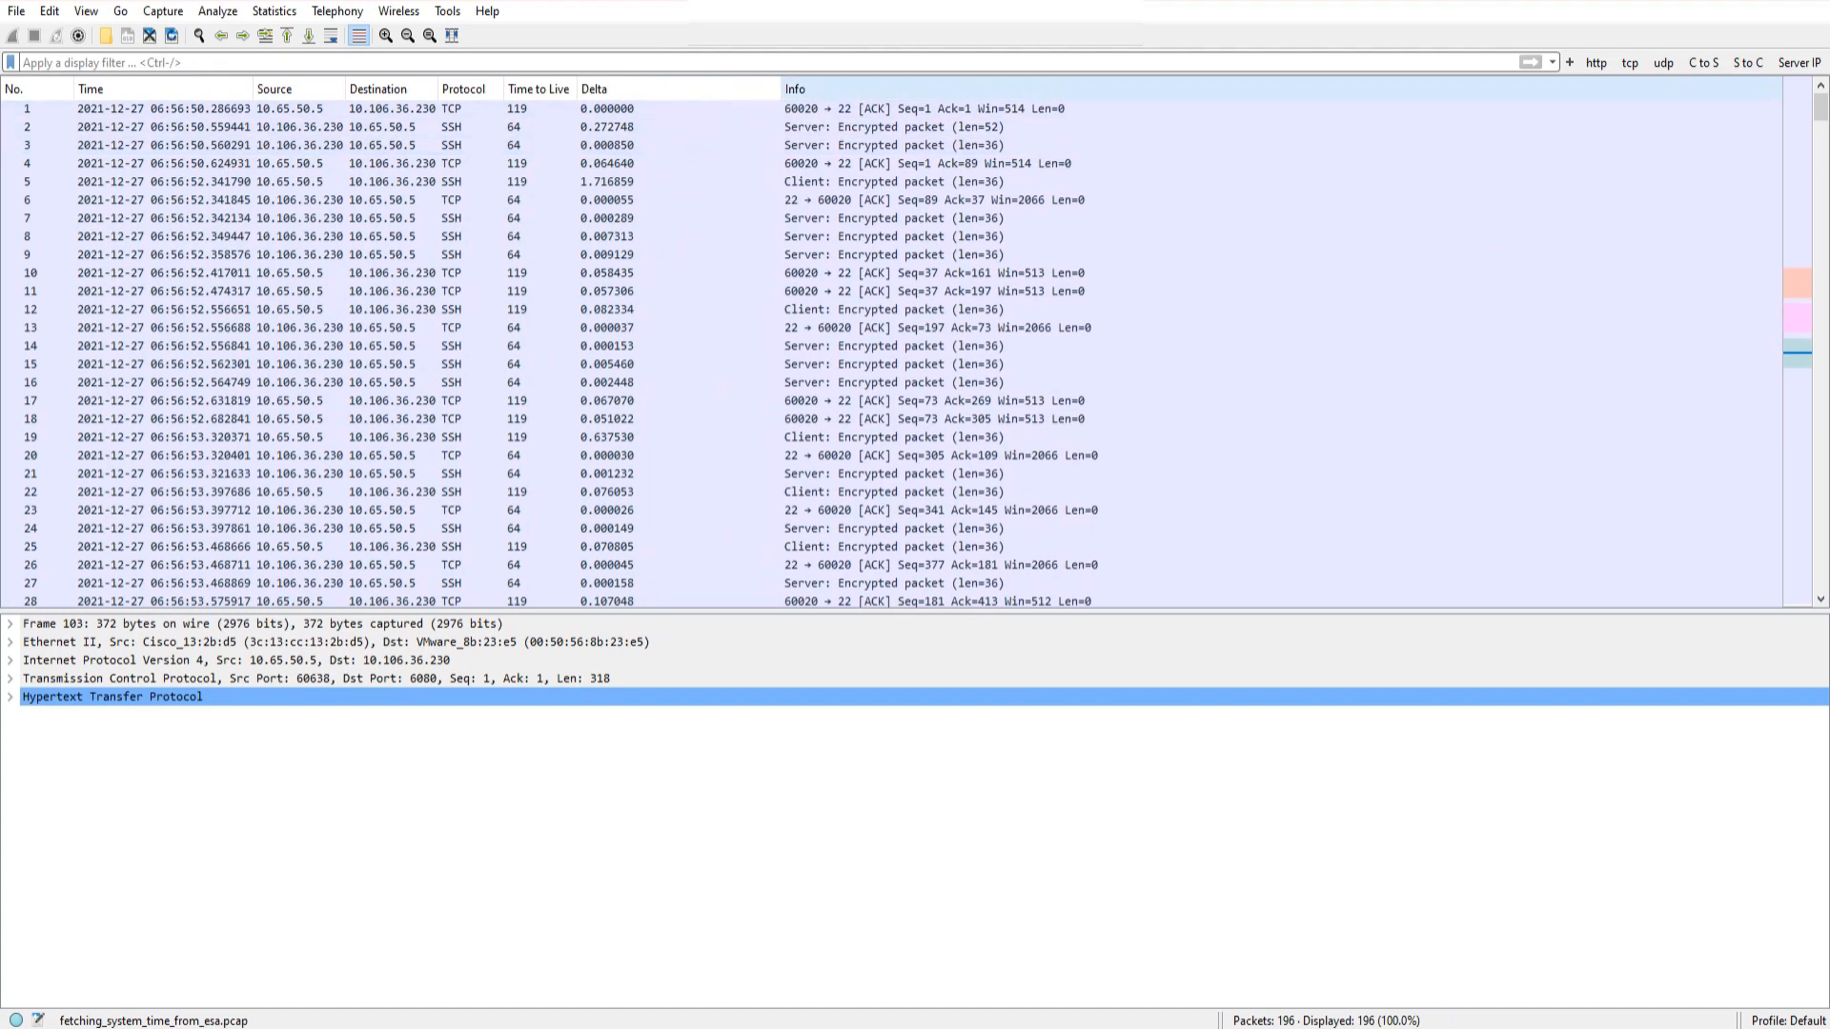
drag(577, 89, 668, 89)
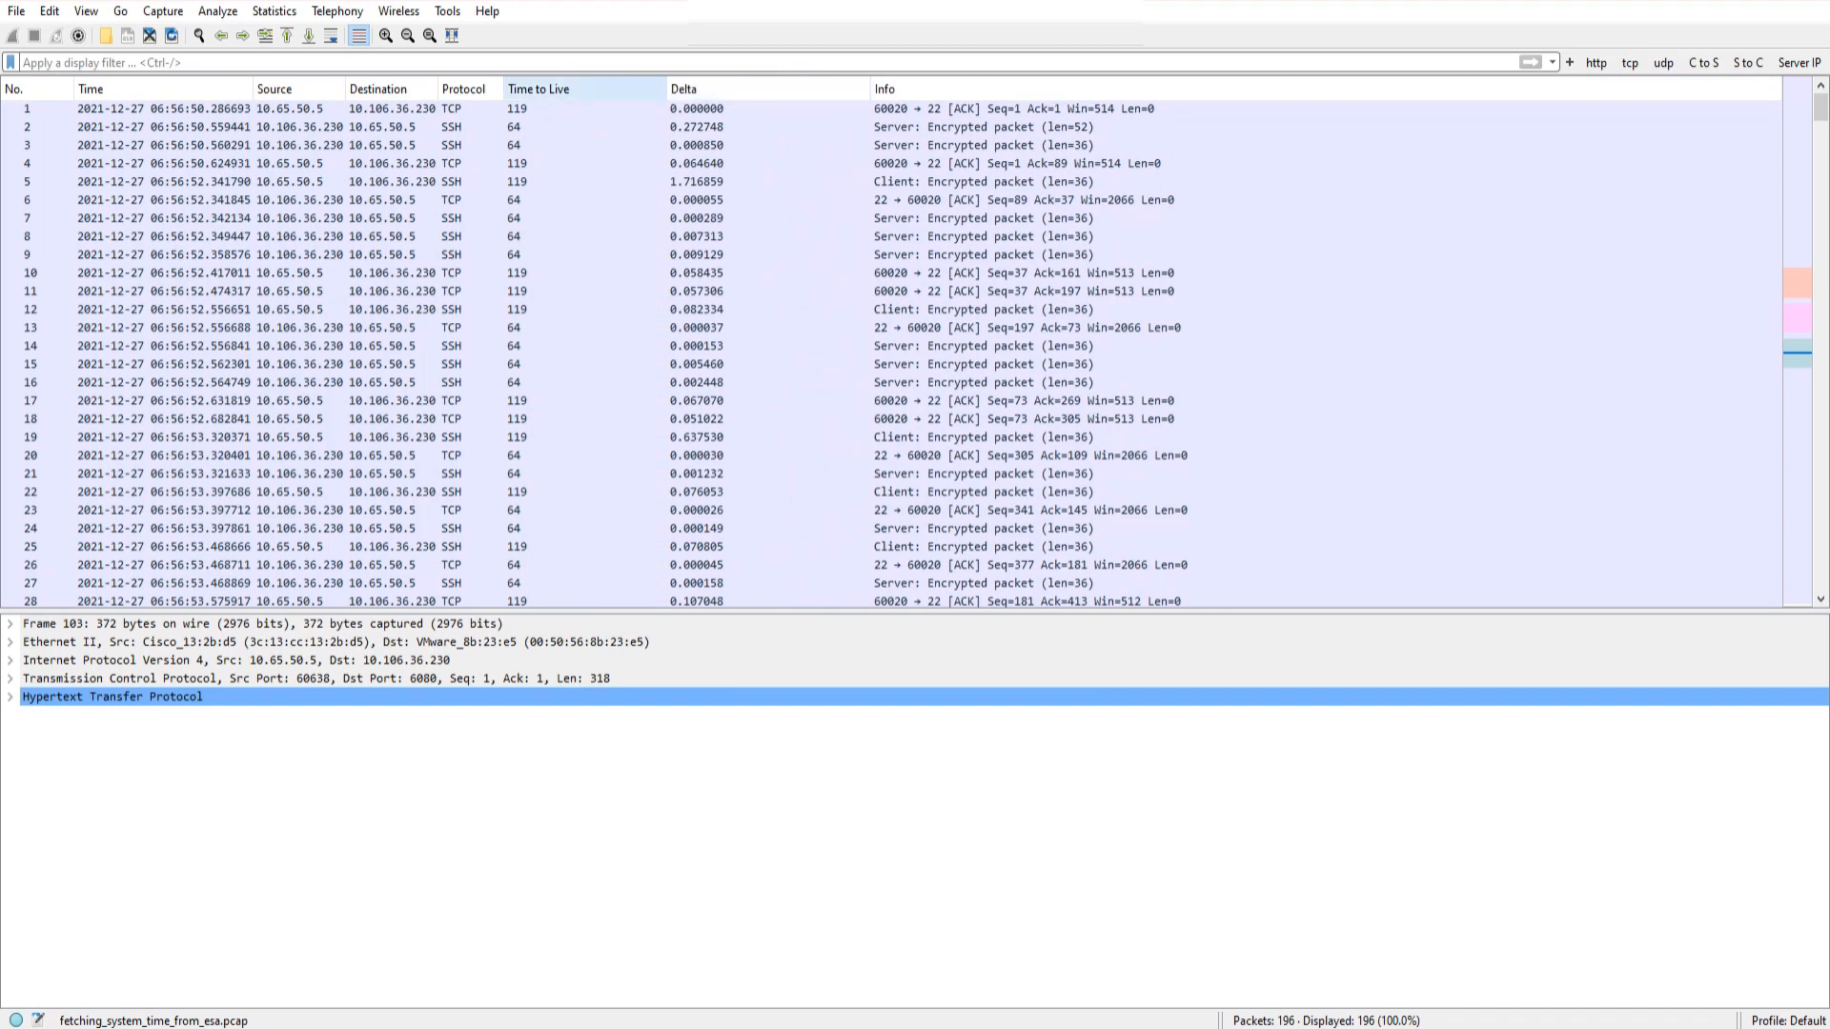
drag(503, 89, 588, 89)
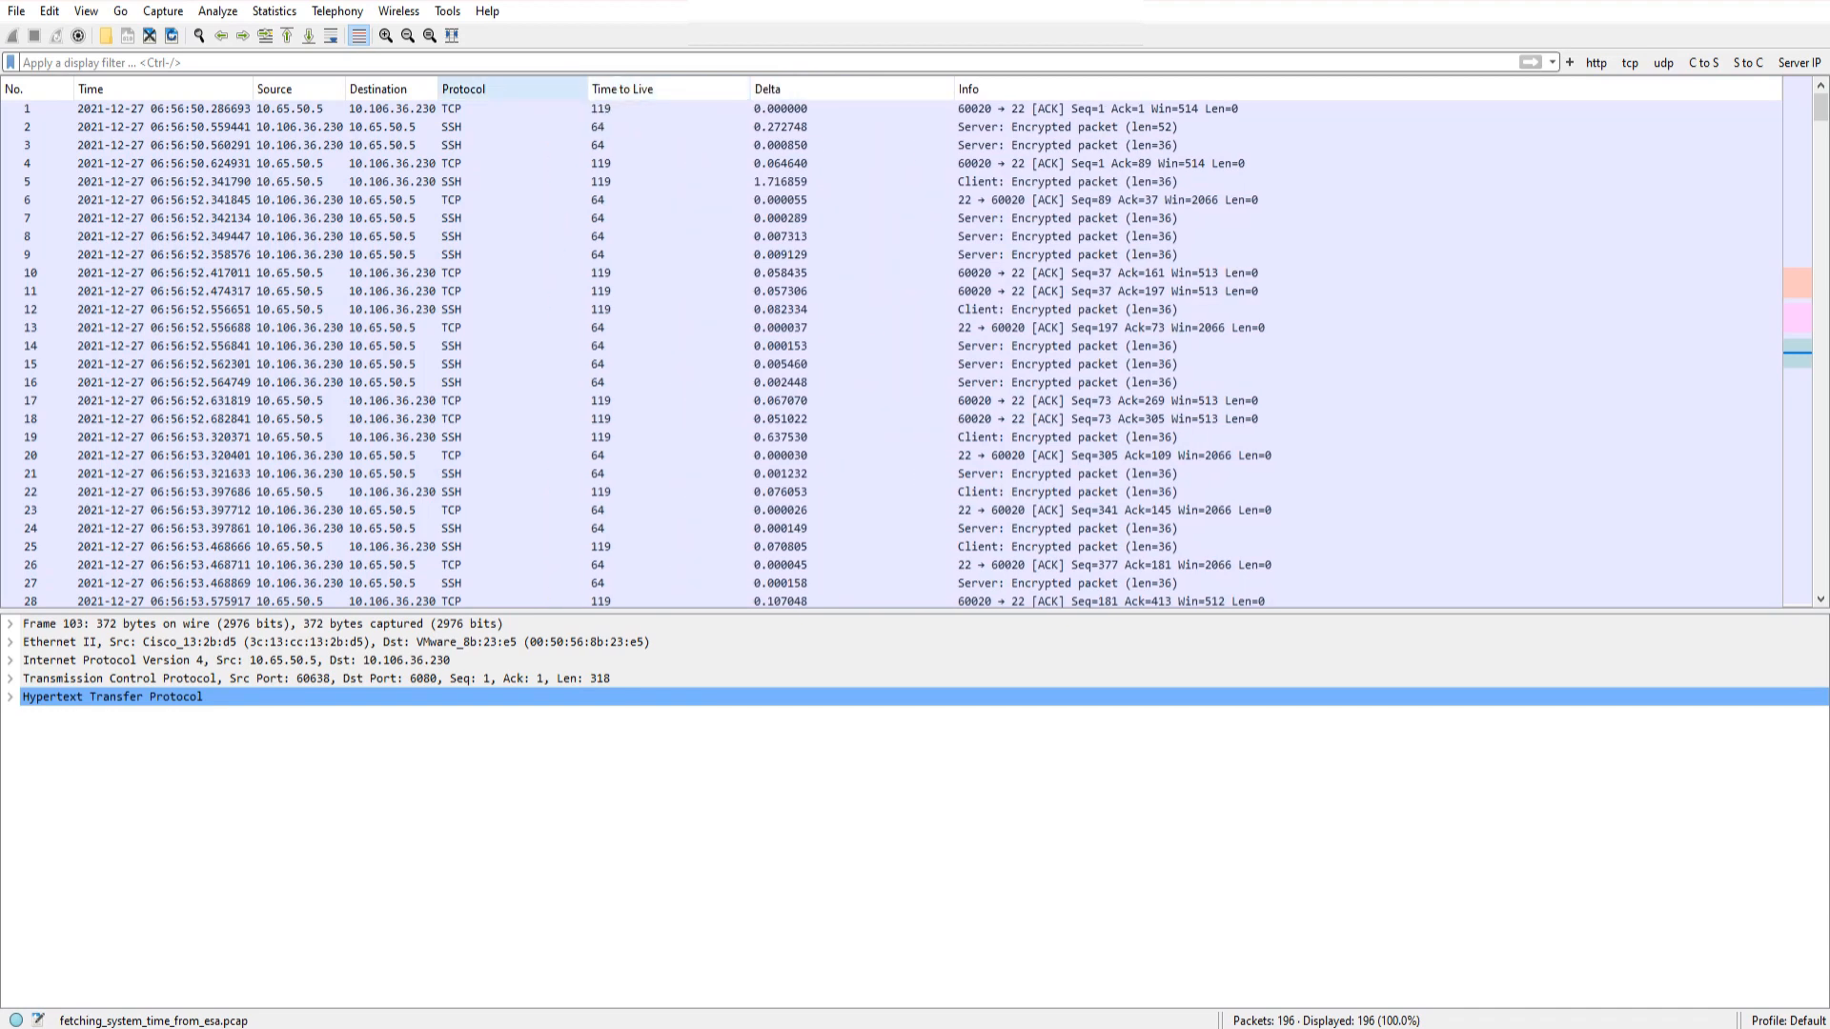
drag(438, 88, 532, 89)
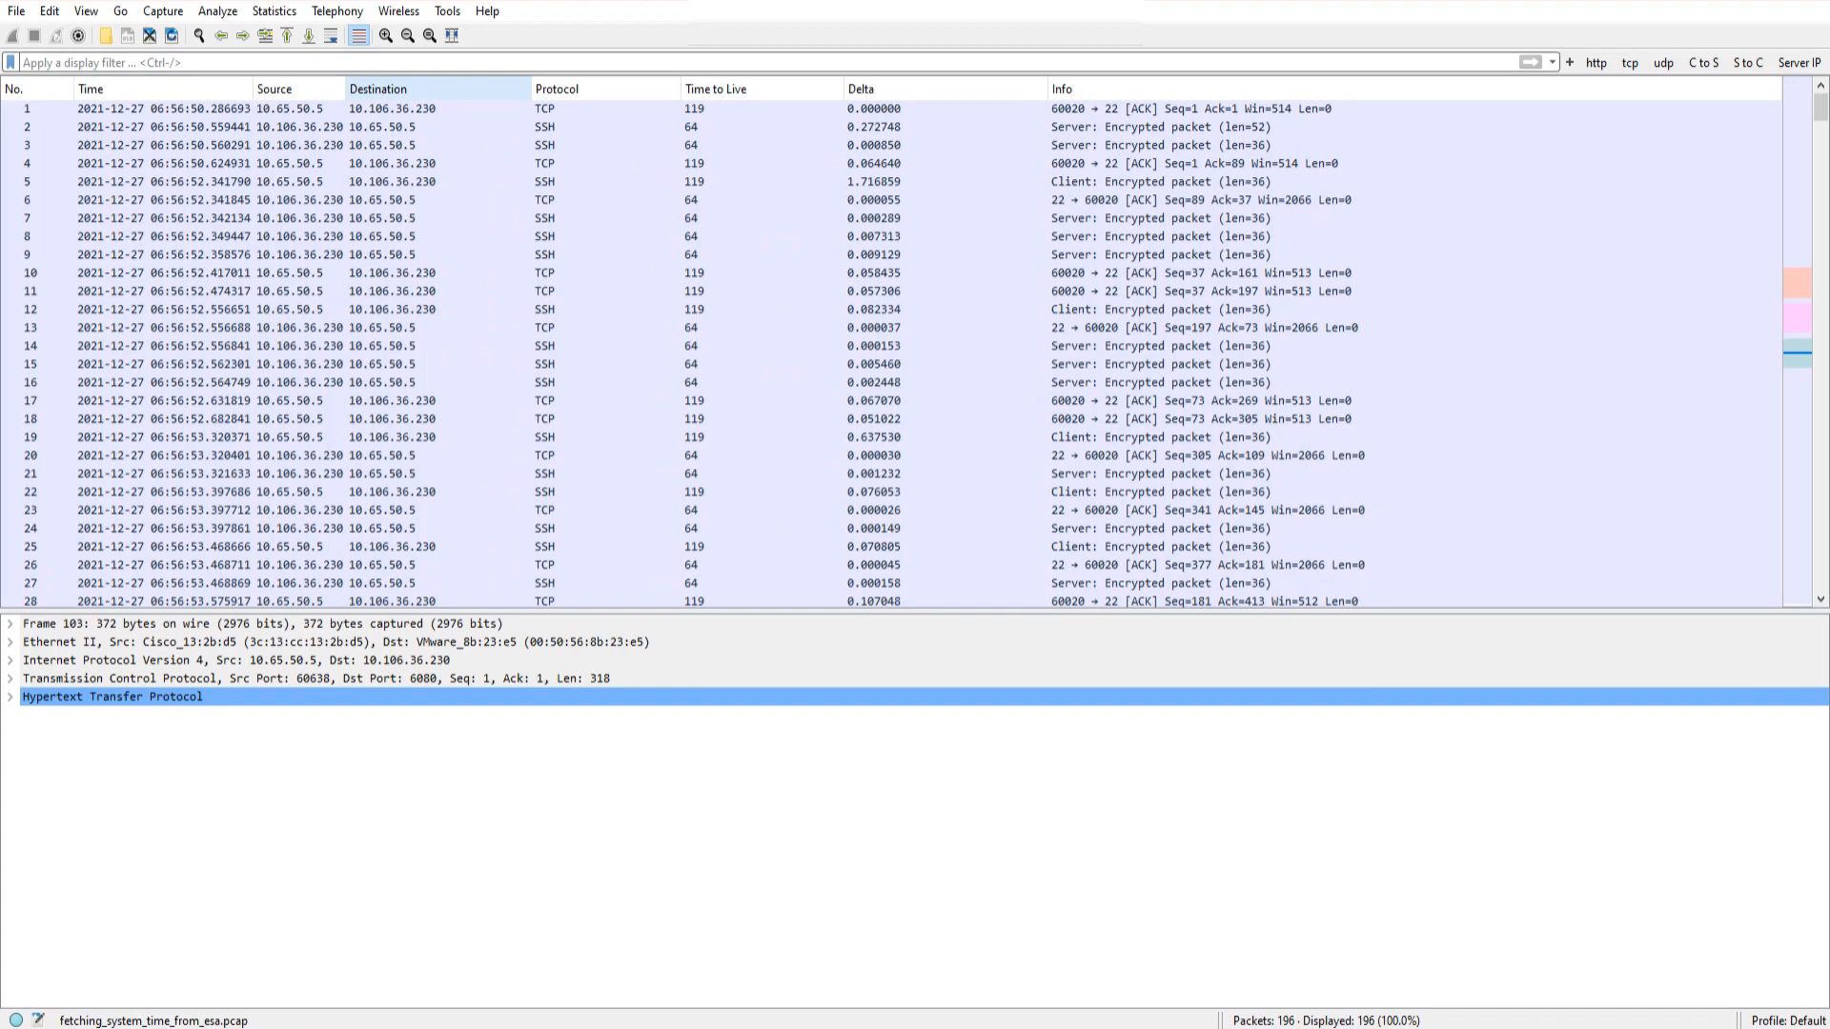
drag(347, 88, 471, 88)
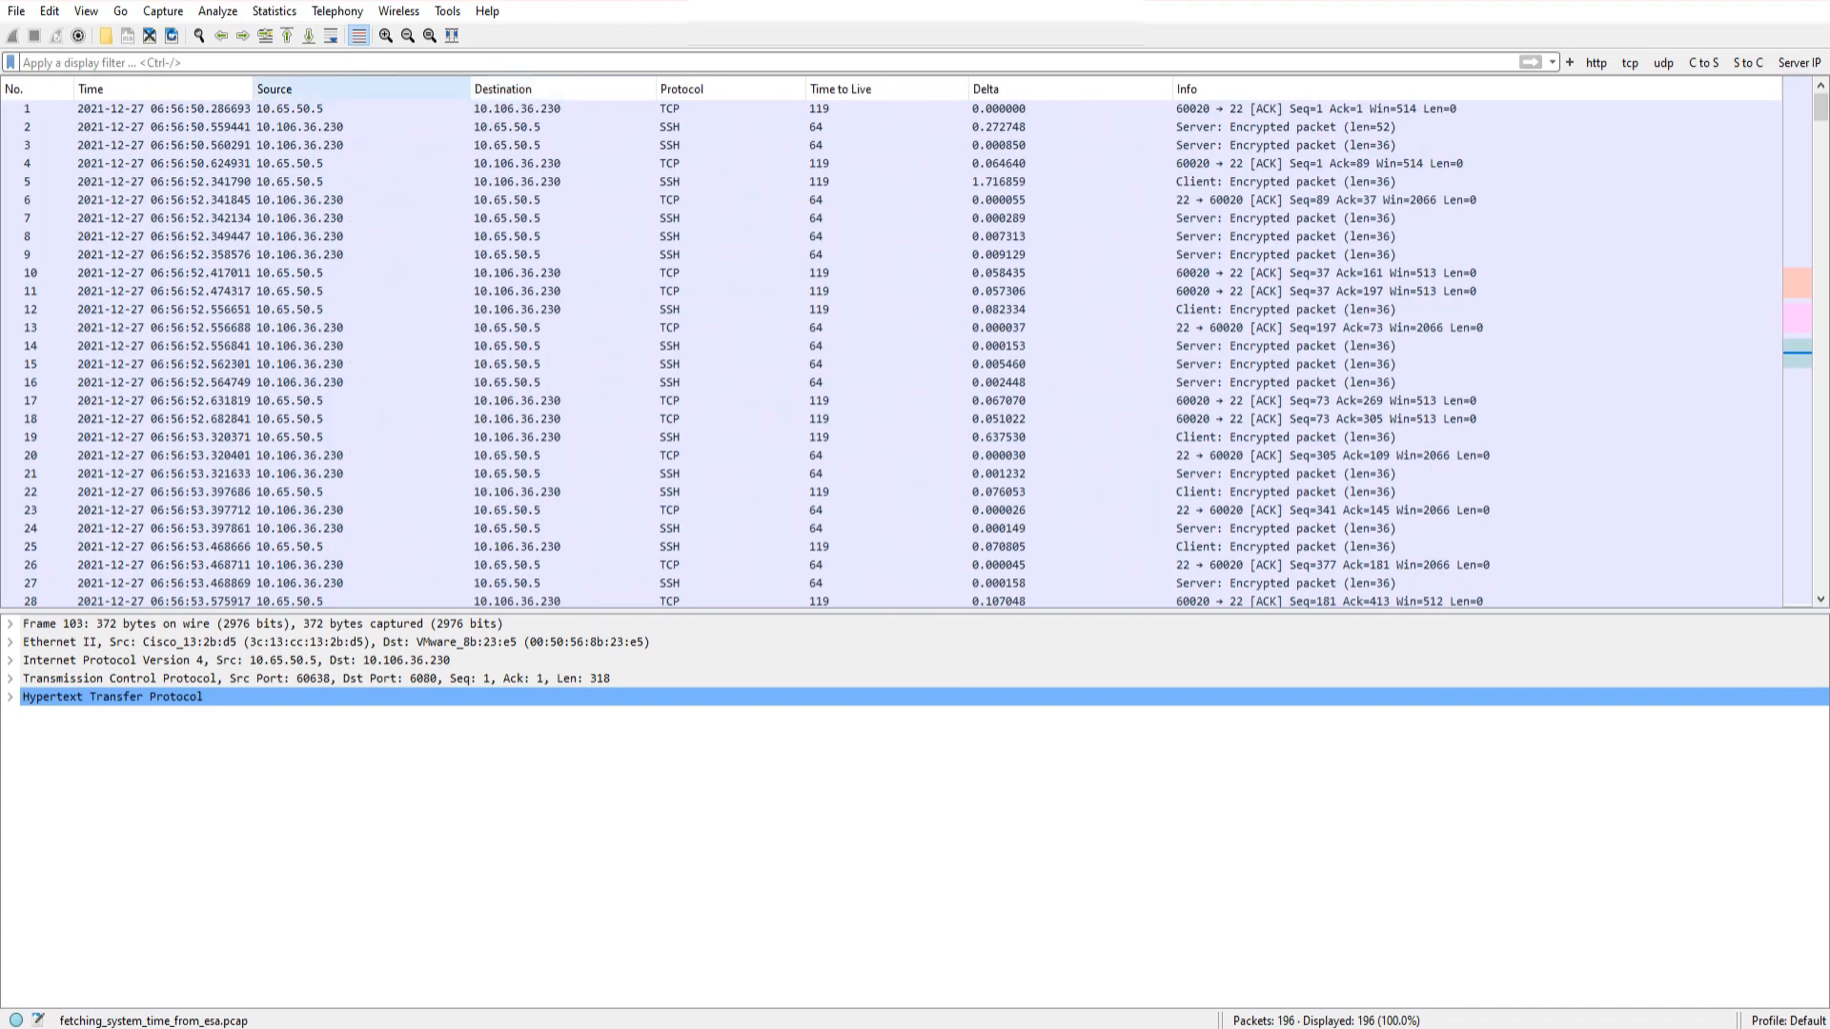
drag(252, 89, 347, 88)
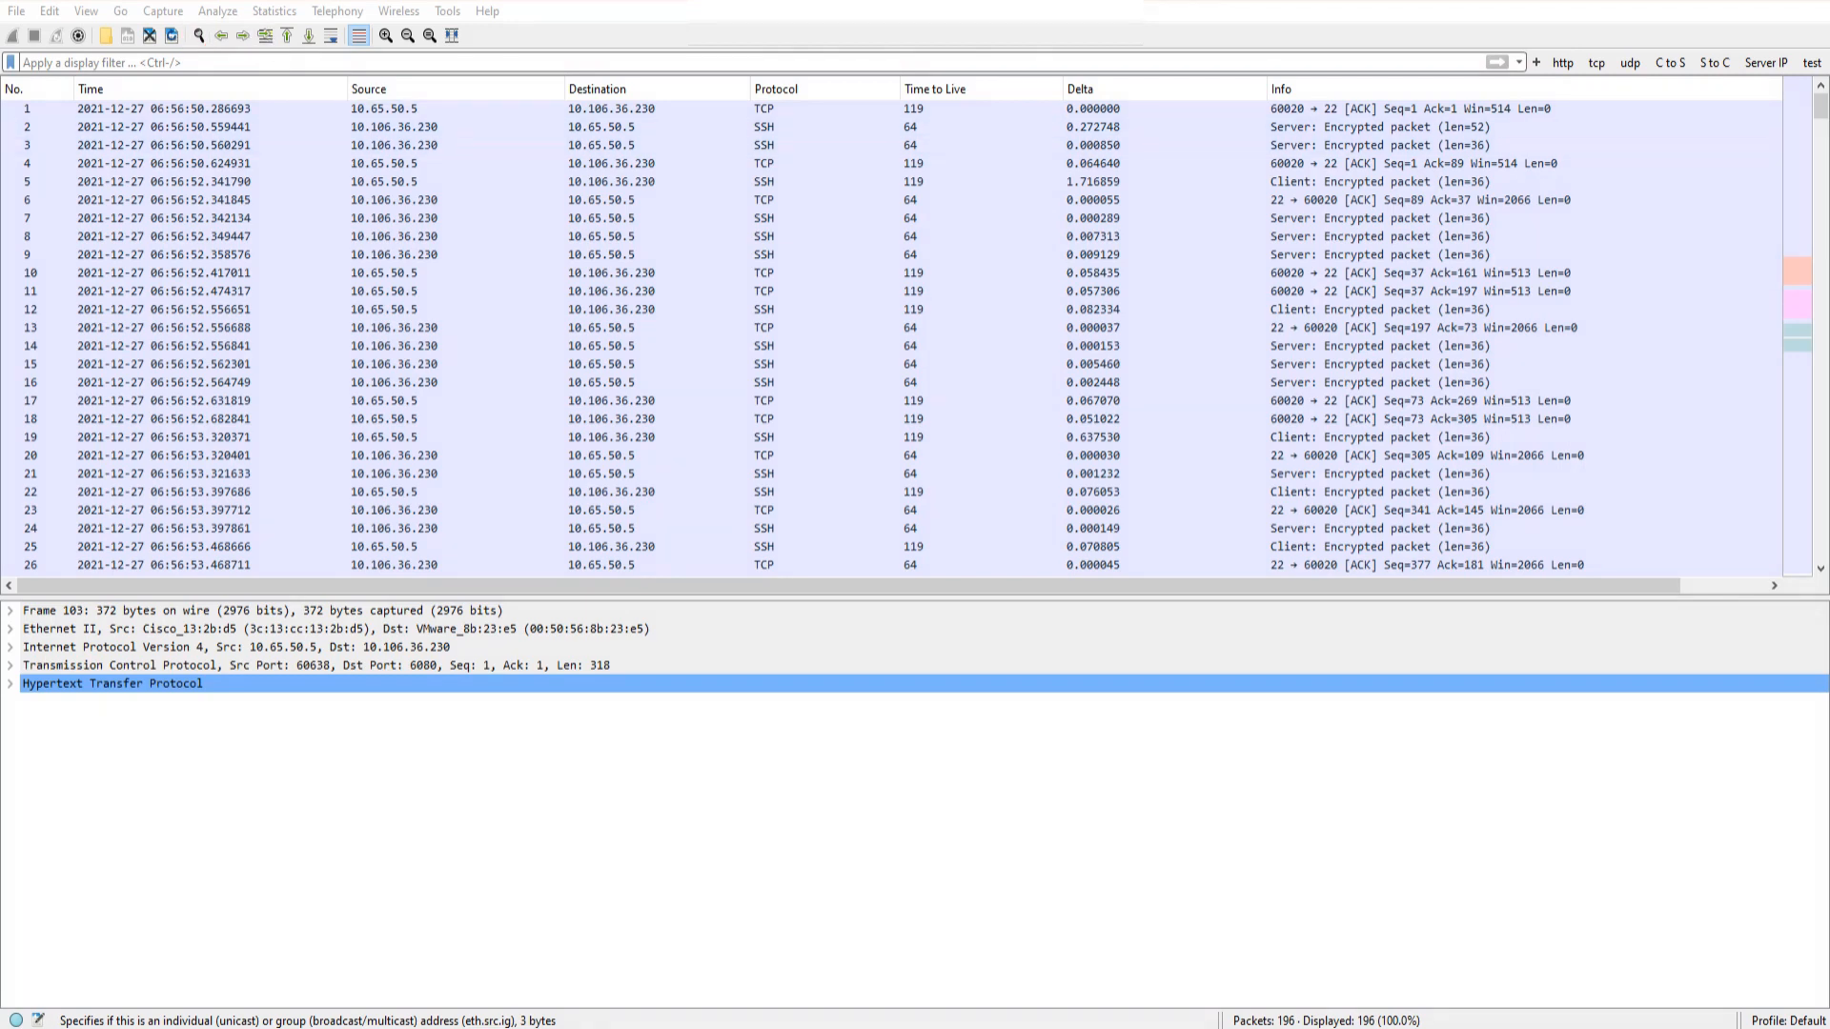
- Open the entry for going to a specific packet number
key(ctrl+g)
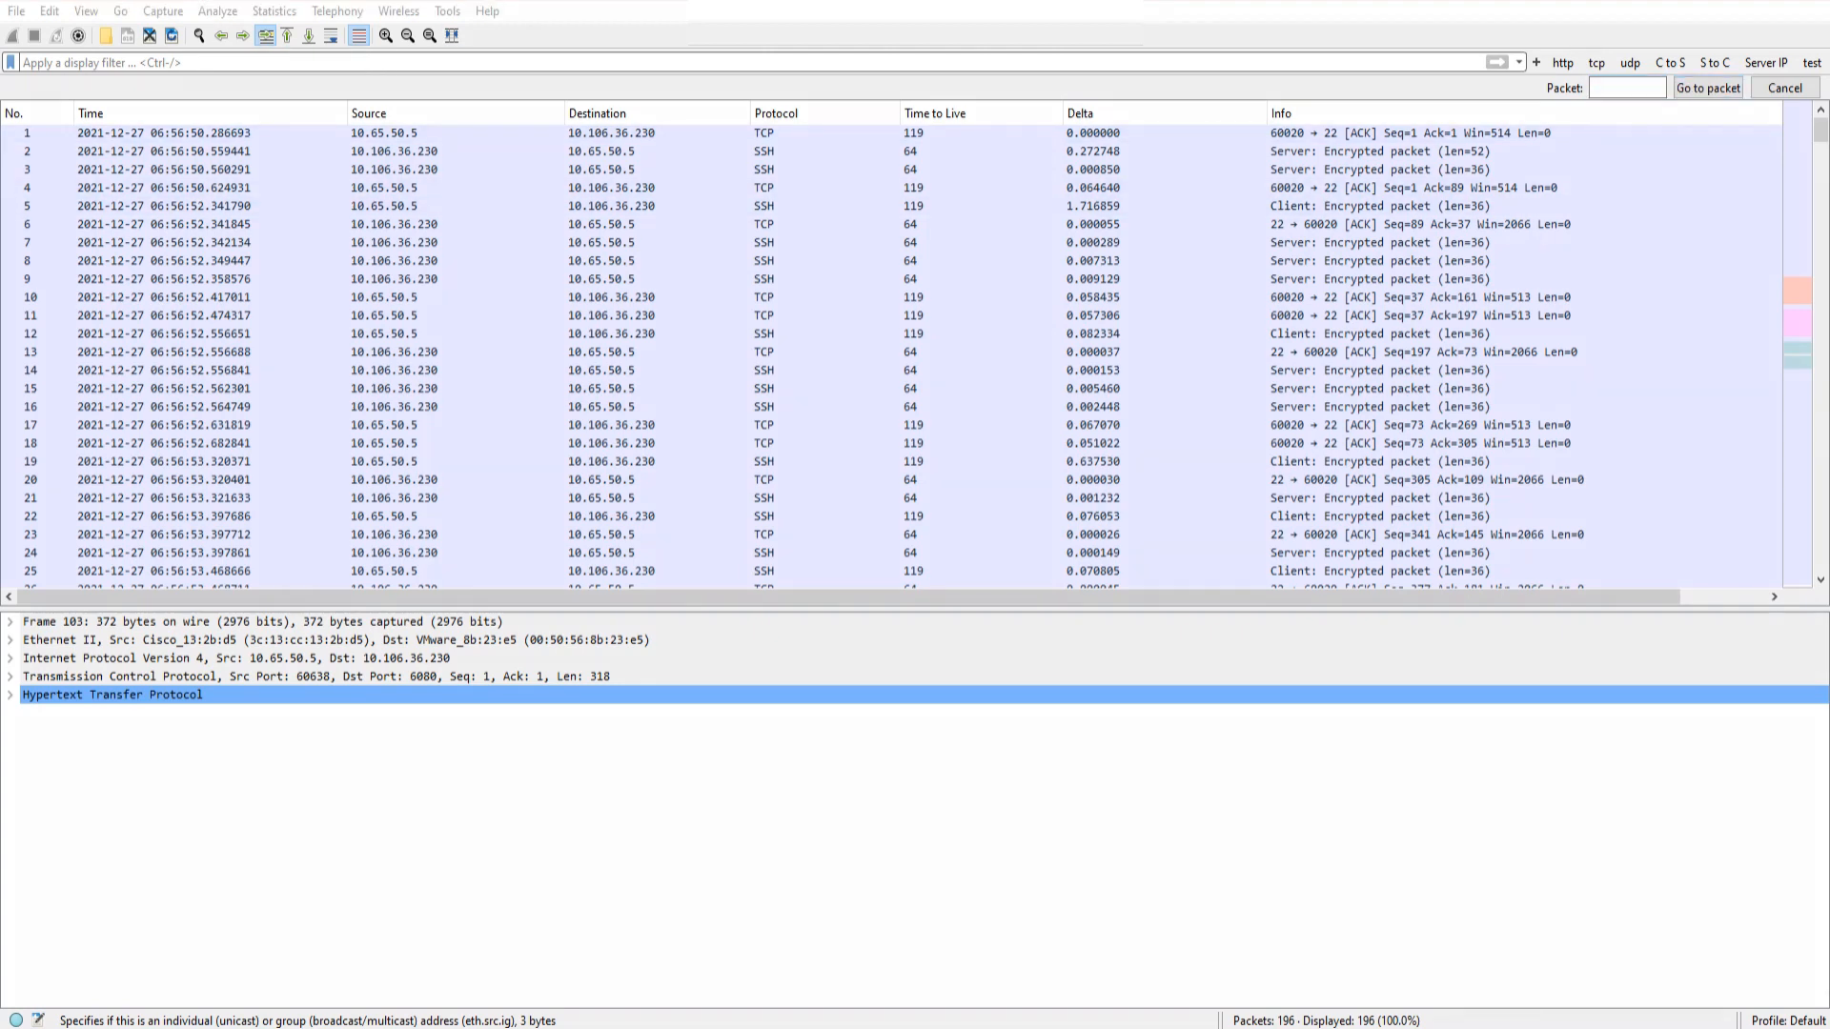
mouse_move(1682, 44)
mouse_down()
mouse_move(1580, 56)
mouse_move(1624, 115)
mouse_move(1773, 95)
mouse_move(1802, 53)
mouse_move(1563, 66)
mouse_move(1645, 90)
mouse_move(1718, 167)
mouse_up()
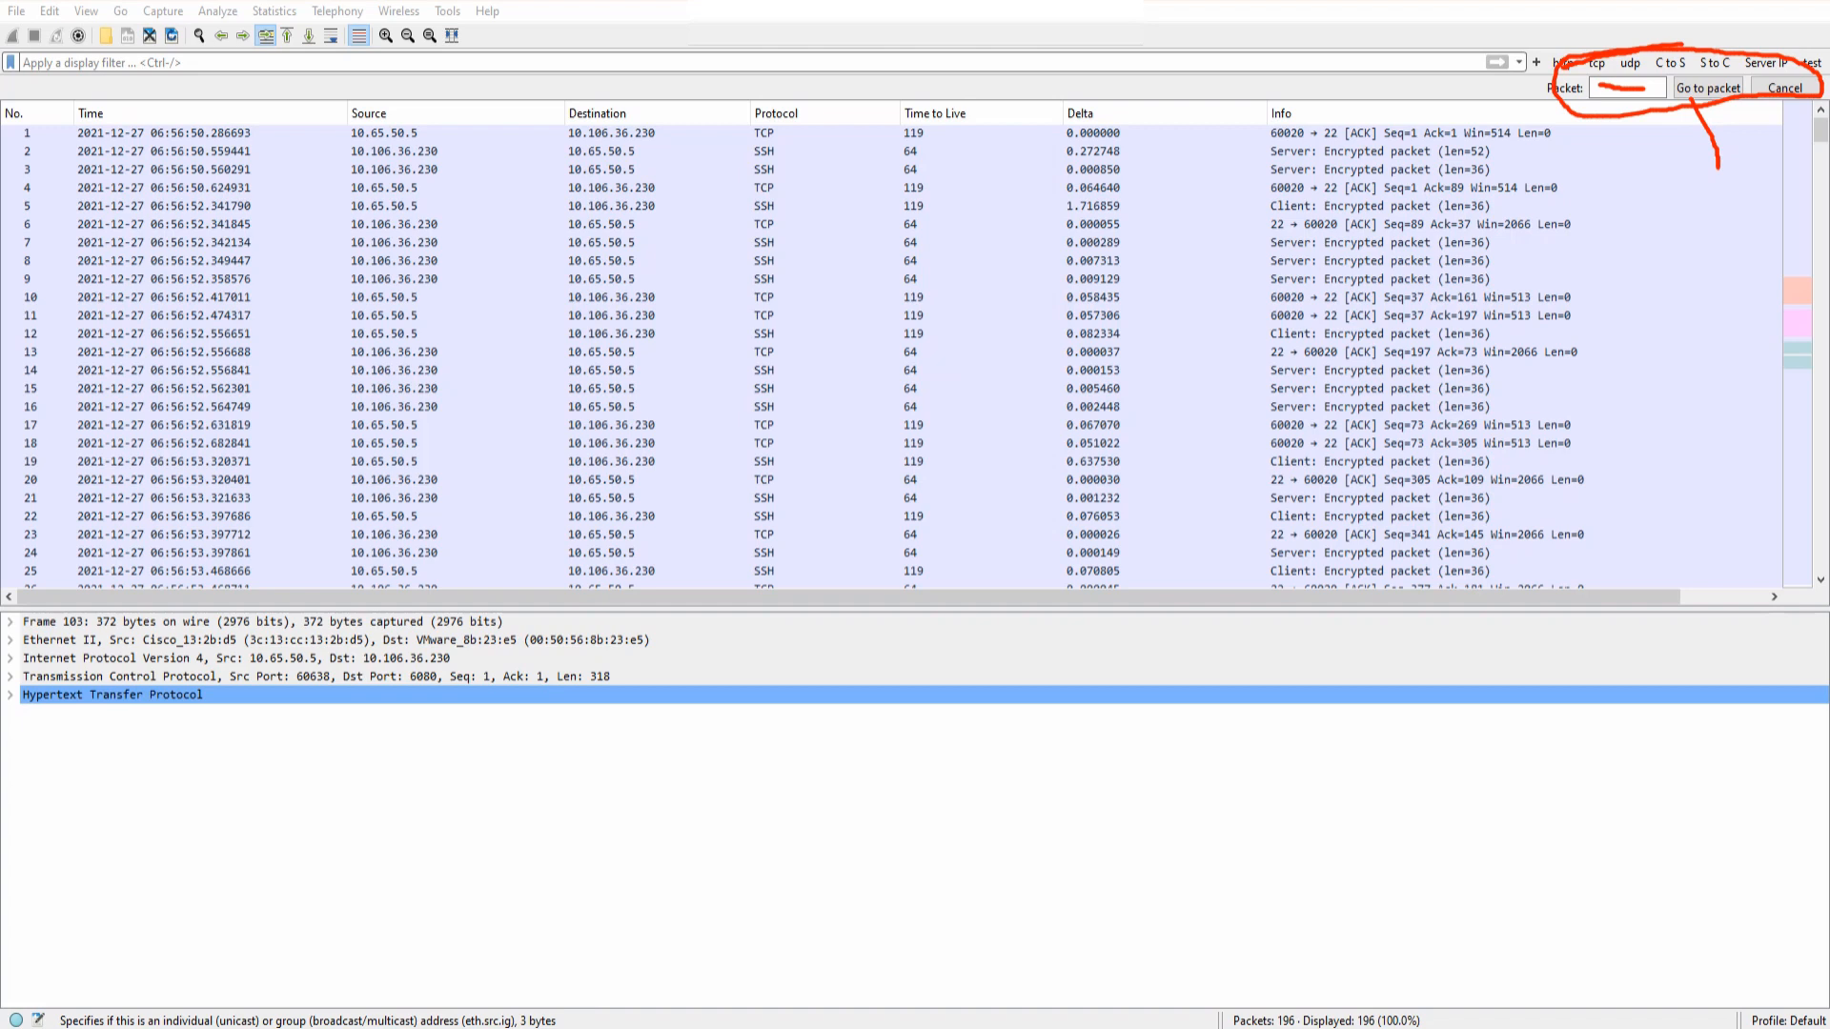
drag(1779, 97, 1766, 167)
key(e)
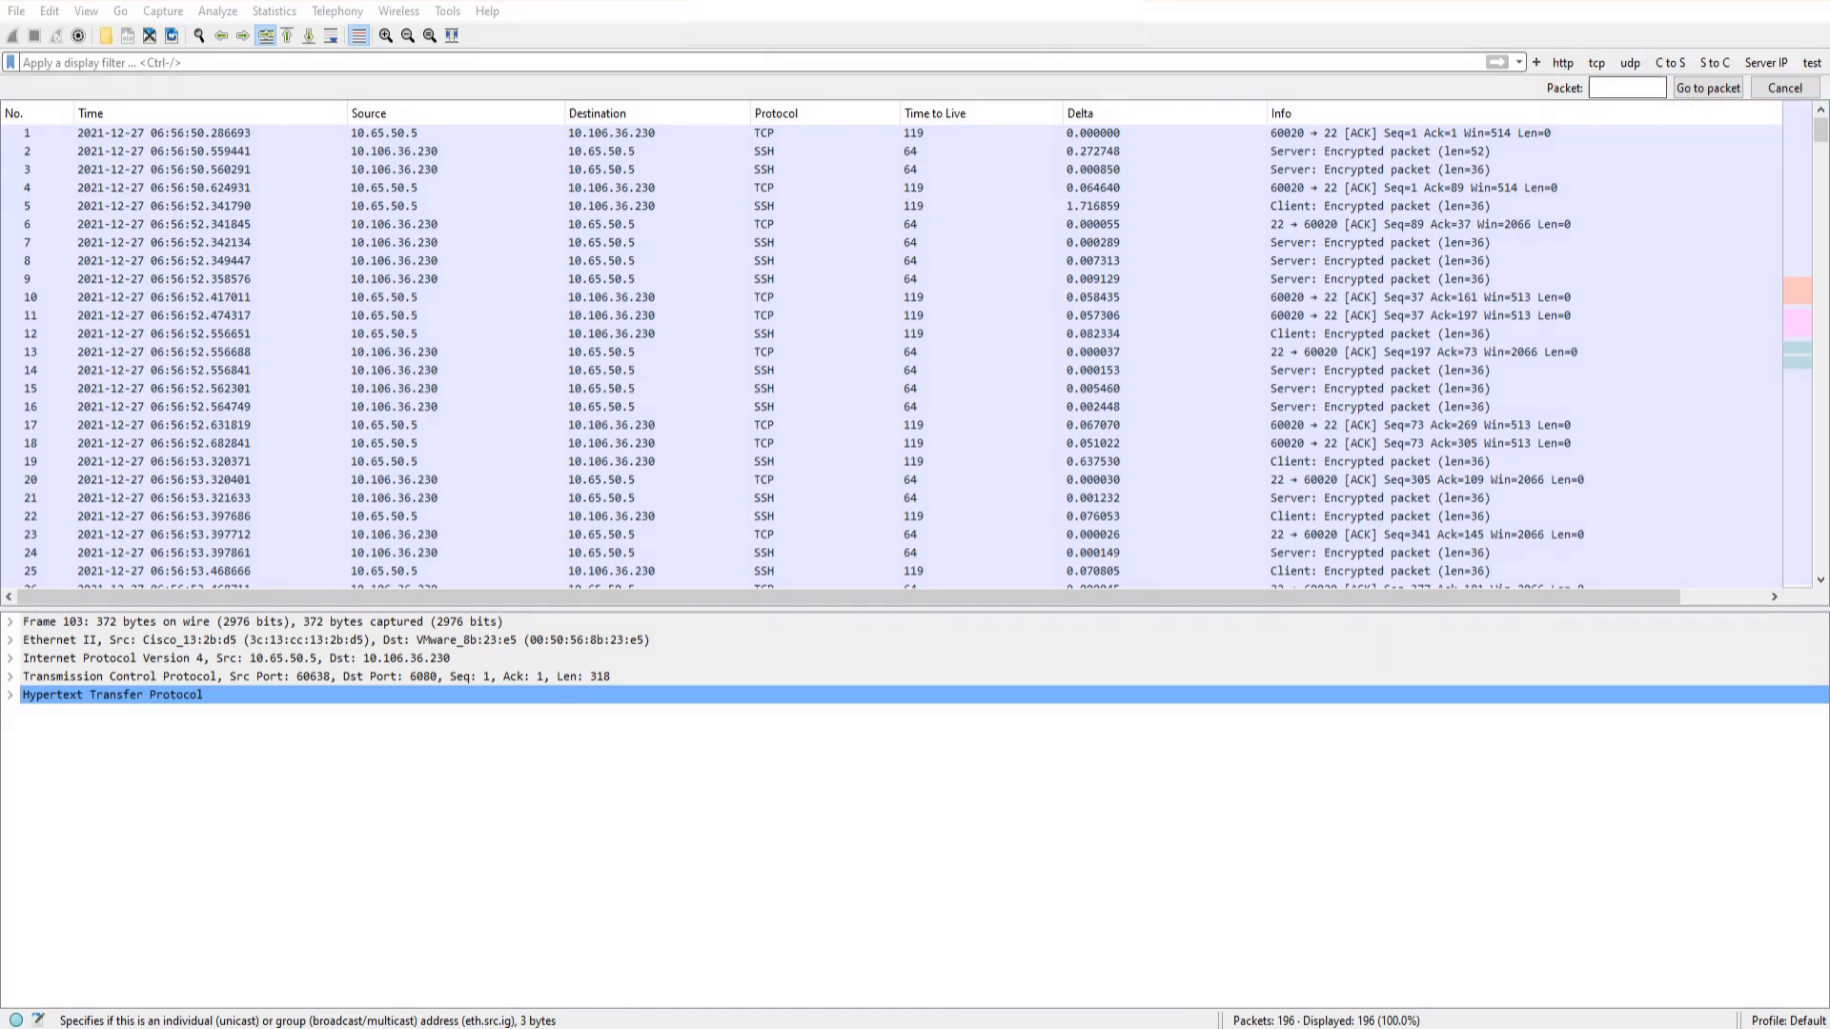
- Enter packet number 113 and go to that packet in the packet list
click(1627, 88)
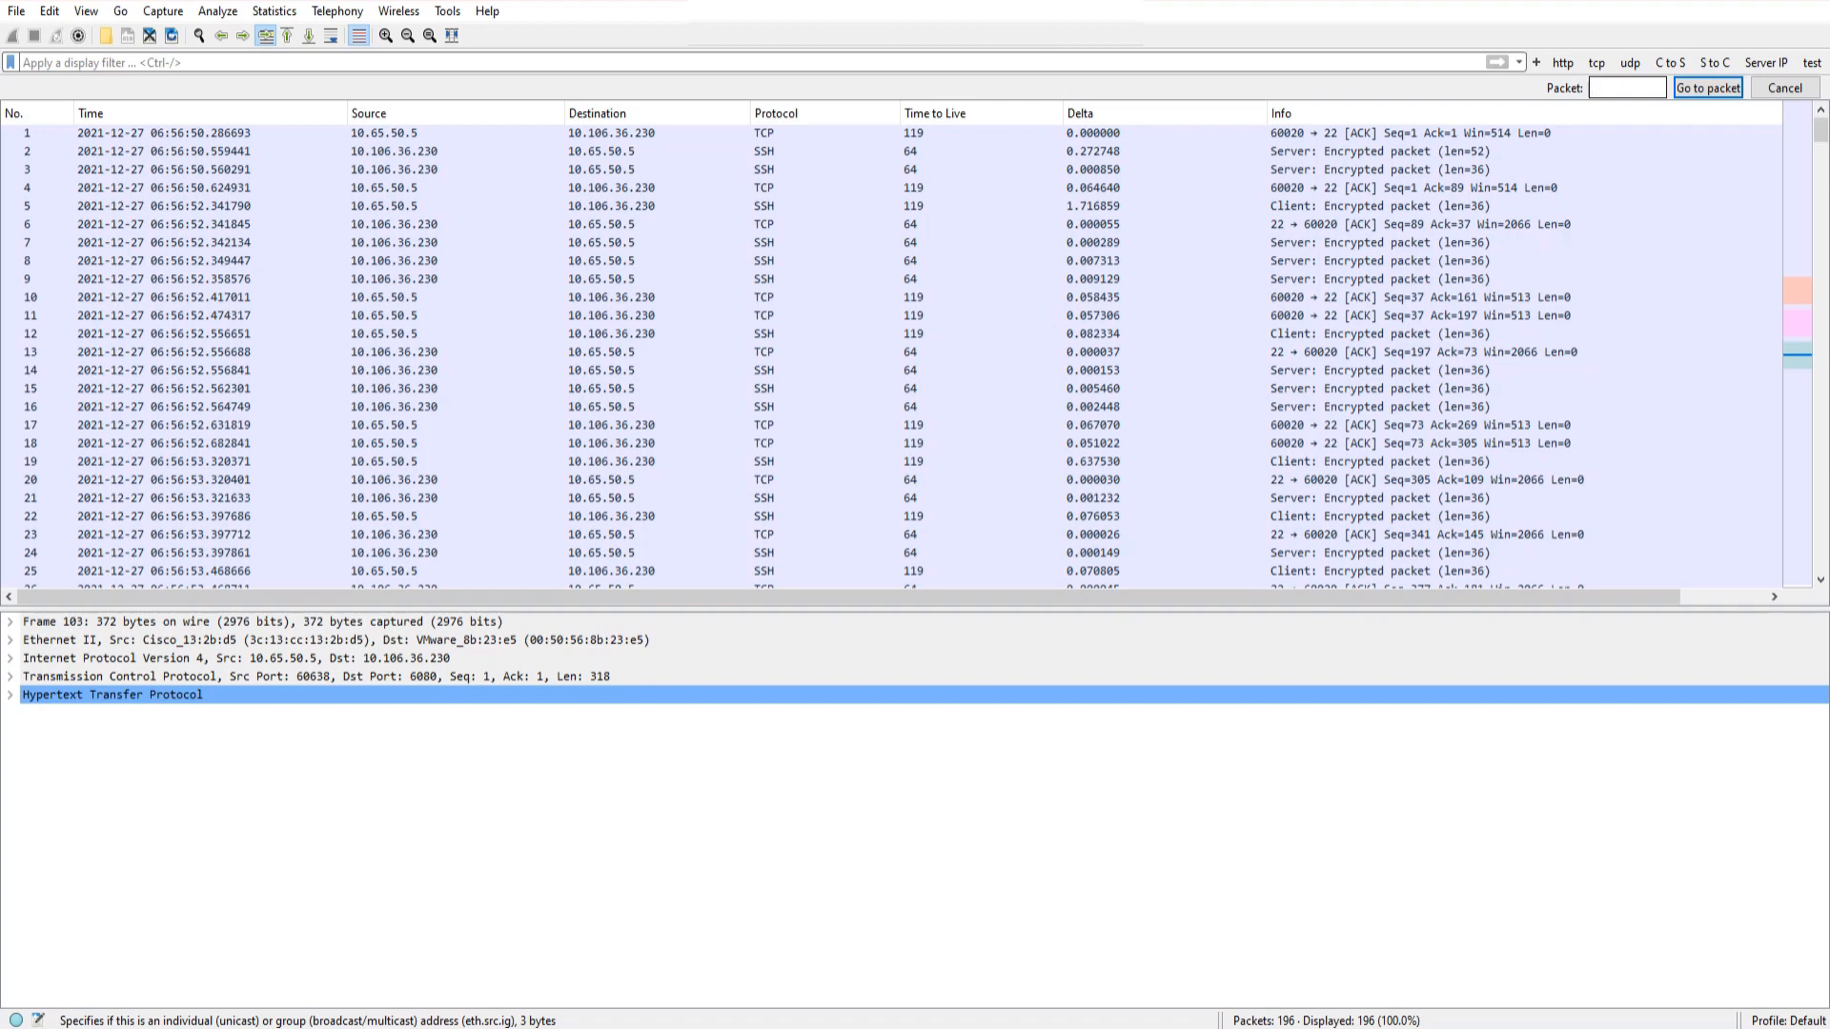
text(3400)
key(BackSpace)
key(BackSpace)
key(BackSpace)
key(BackSpace)
key(BackSpace)
text(113)
mouse_move(1821, 131)
mouse_down()
mouse_move(1821, 300)
mouse_move(1820, 130)
mouse_up()
drag(1611, 87, 1589, 88)
click(1708, 88)
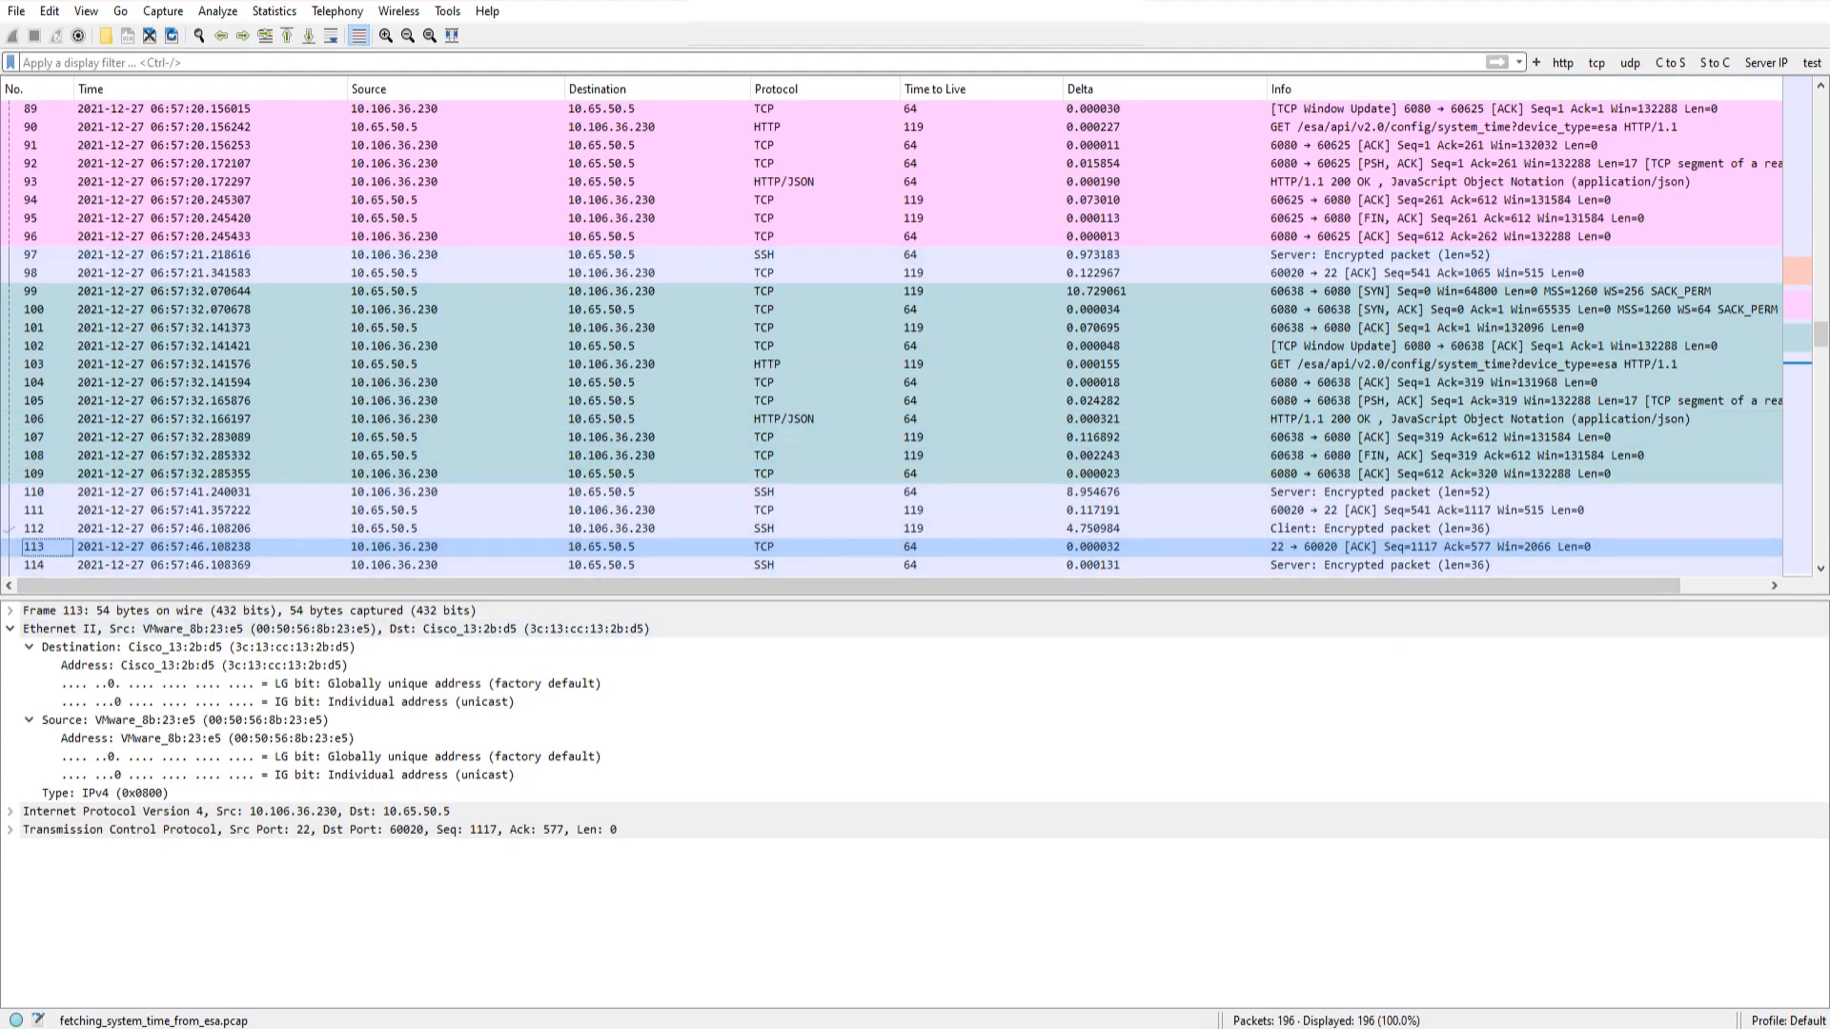
key(alt+Tab)
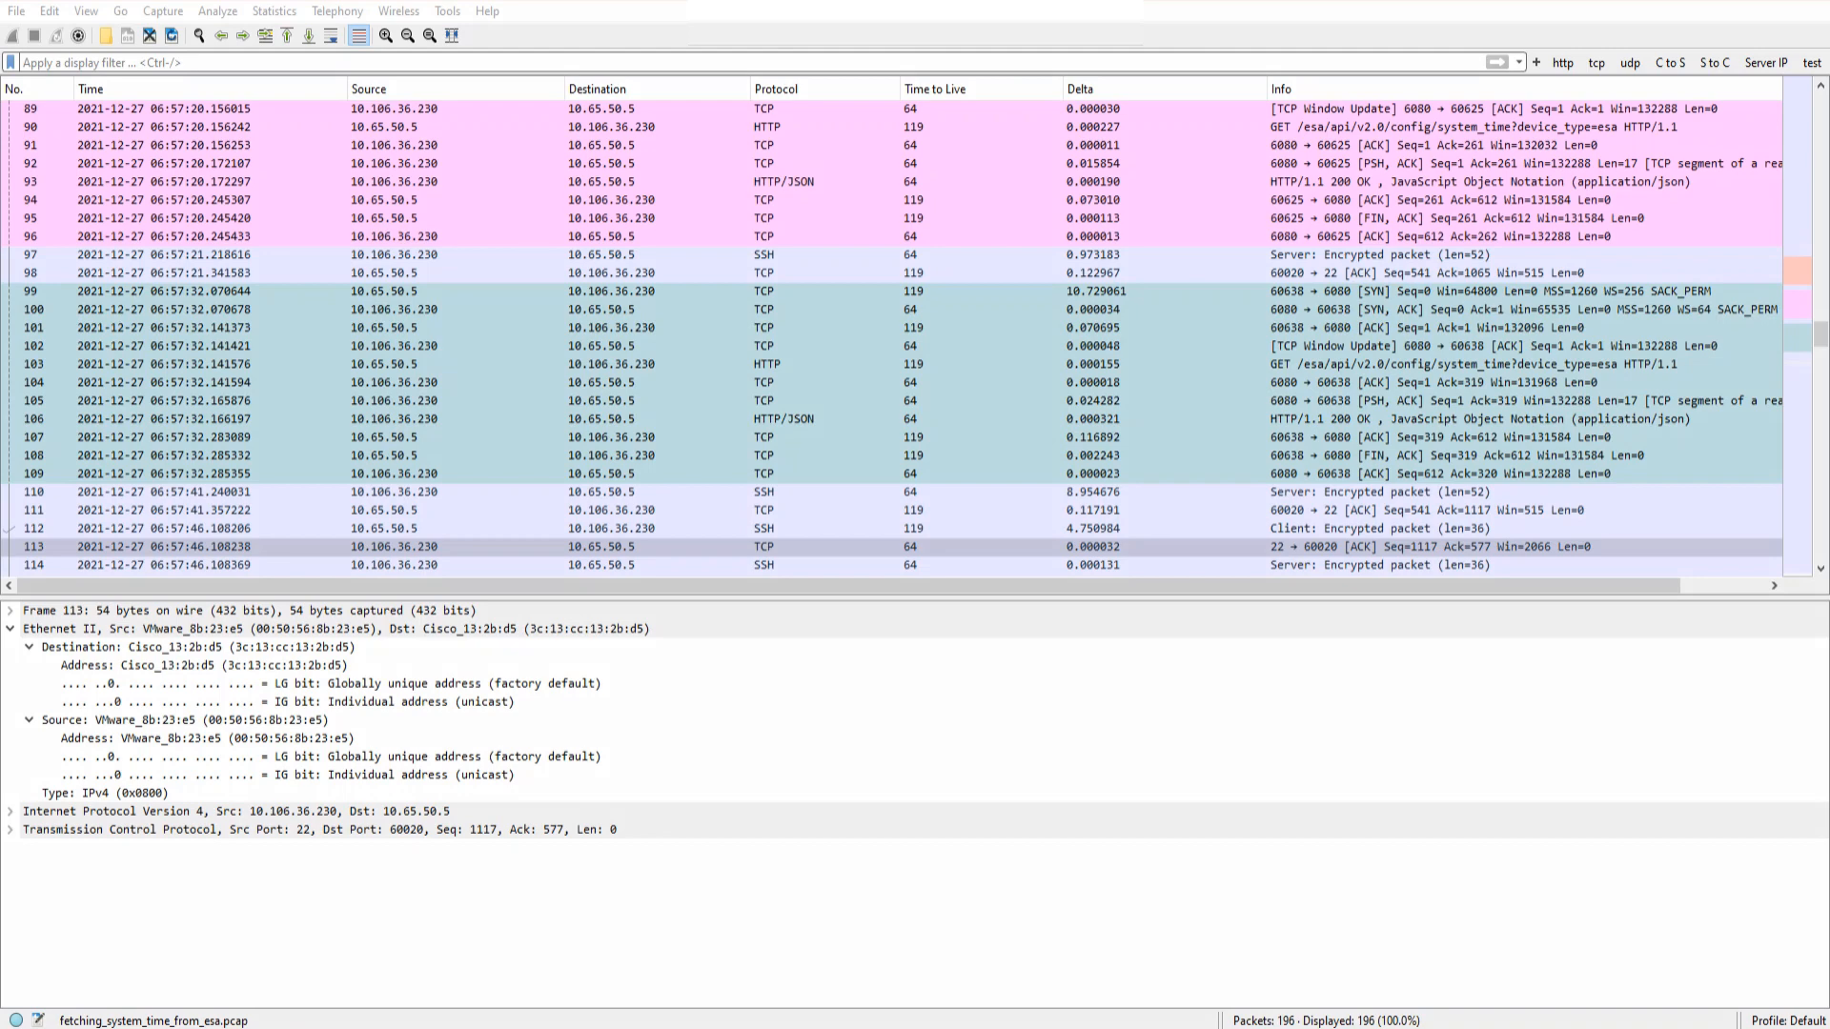
mouse_move(50, 532)
mouse_down()
mouse_move(13, 537)
mouse_move(67, 556)
mouse_move(37, 536)
mouse_move(73, 610)
mouse_move(96, 588)
mouse_up()
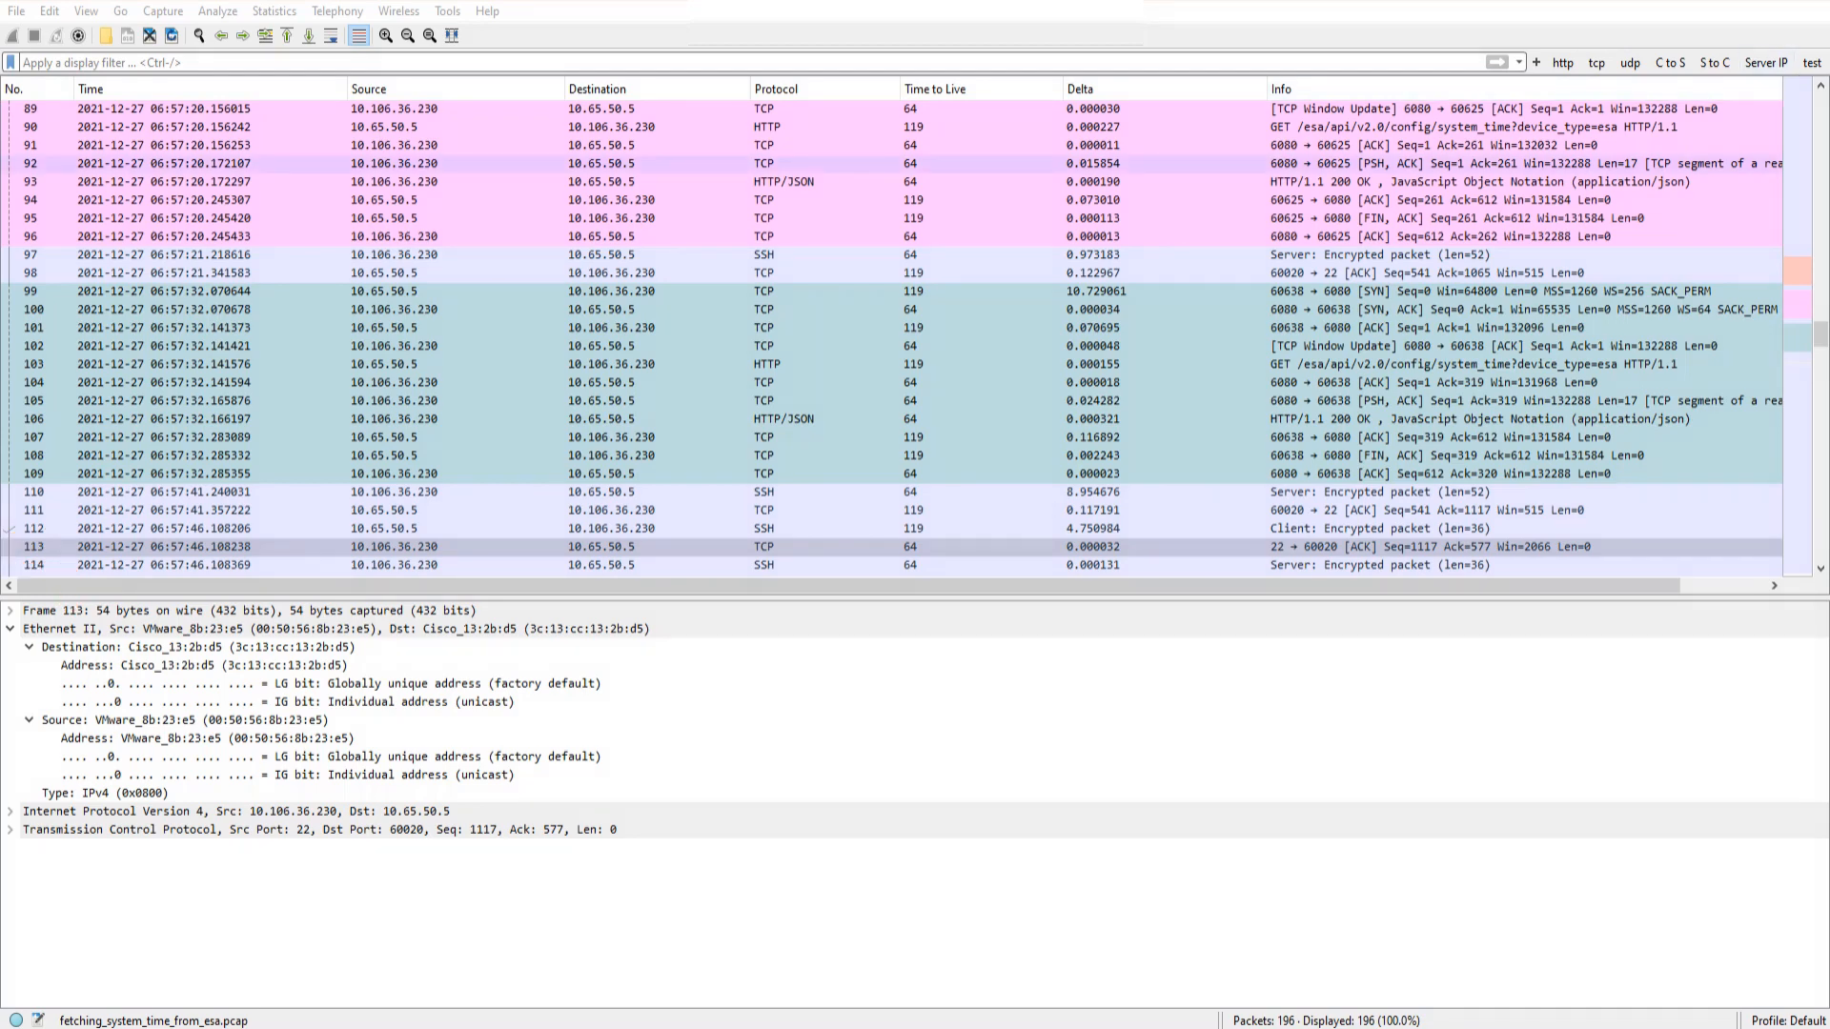
scroll(891, 334, up, 4)
scroll(892, 334, up, 20)
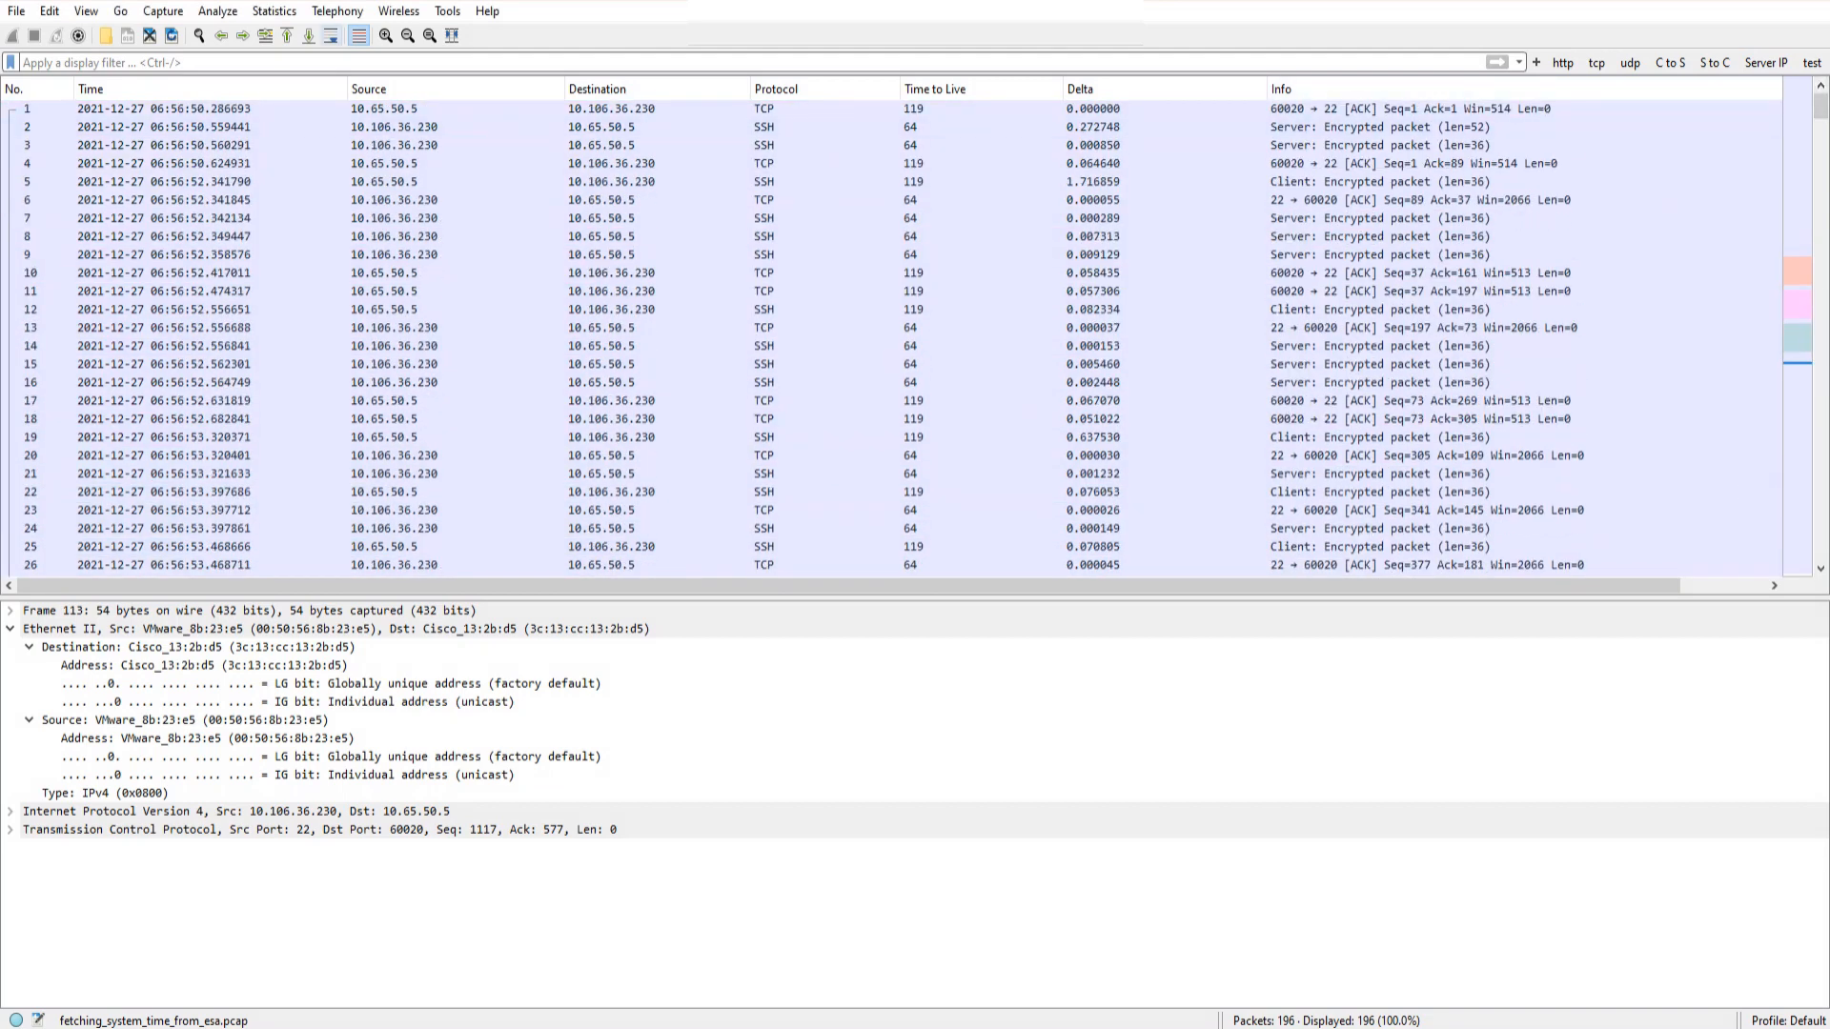
click(265, 36)
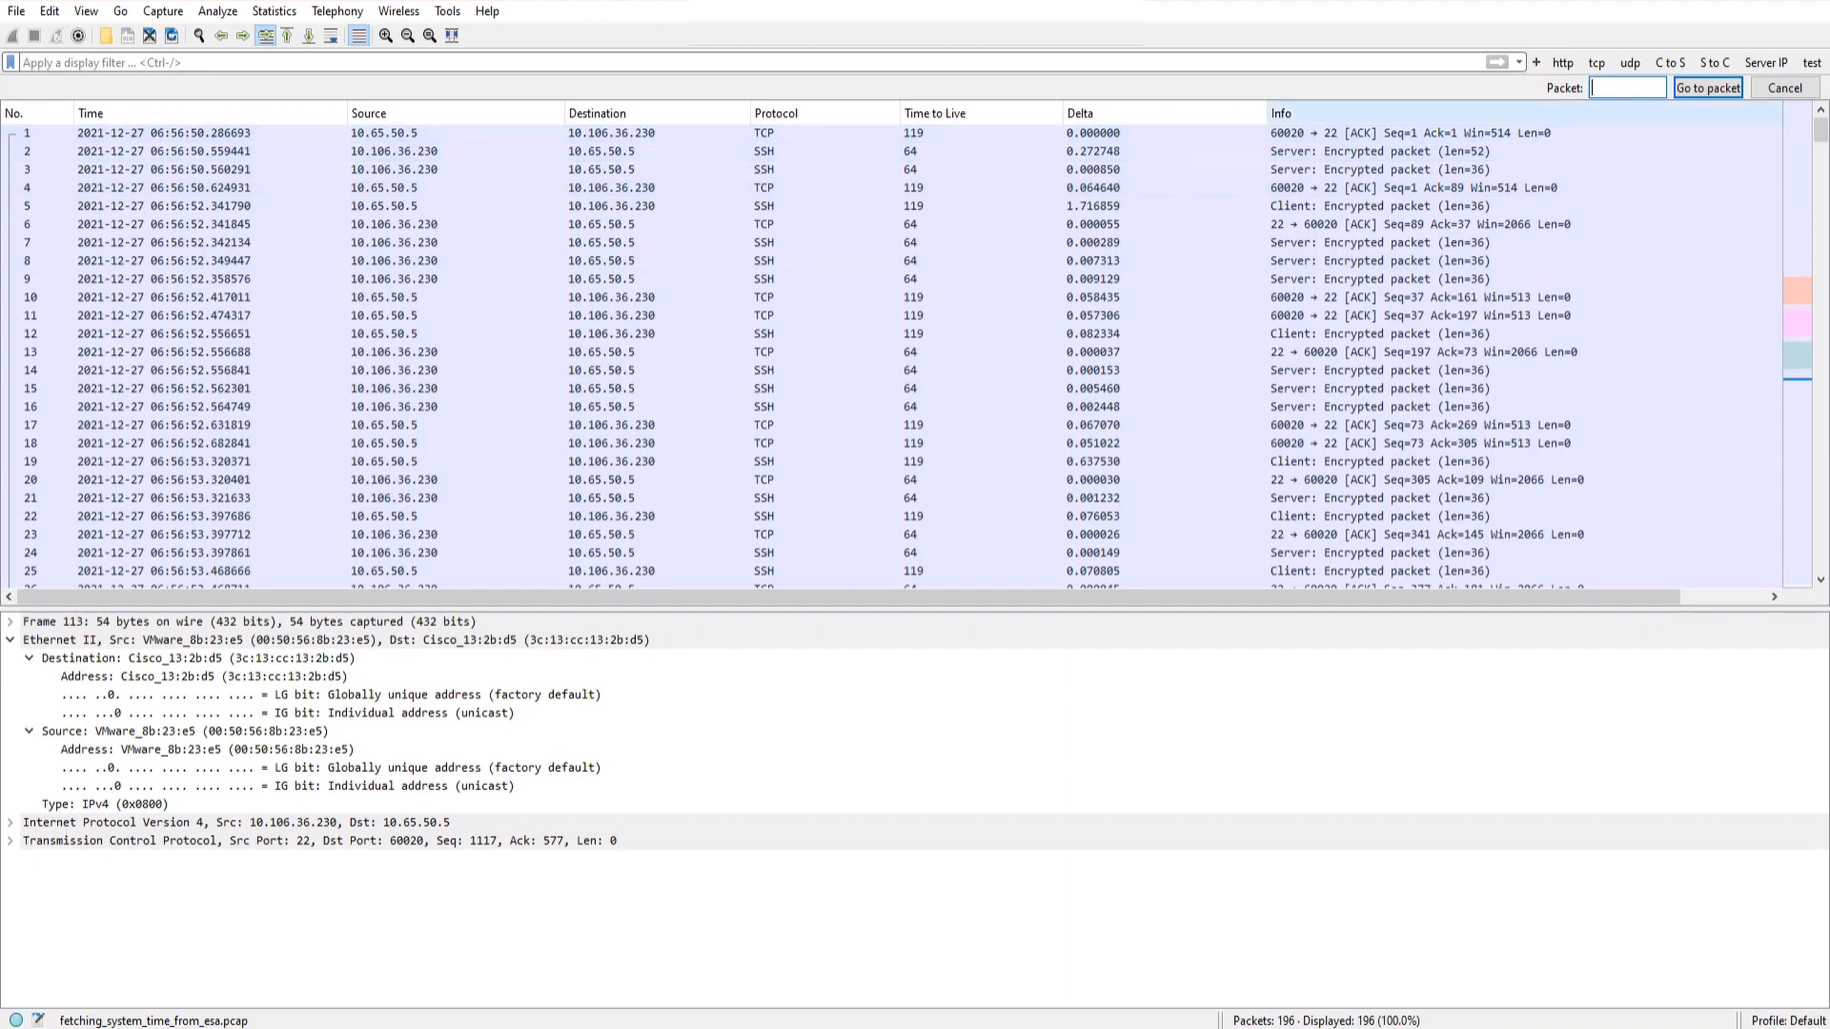
key(Escape)
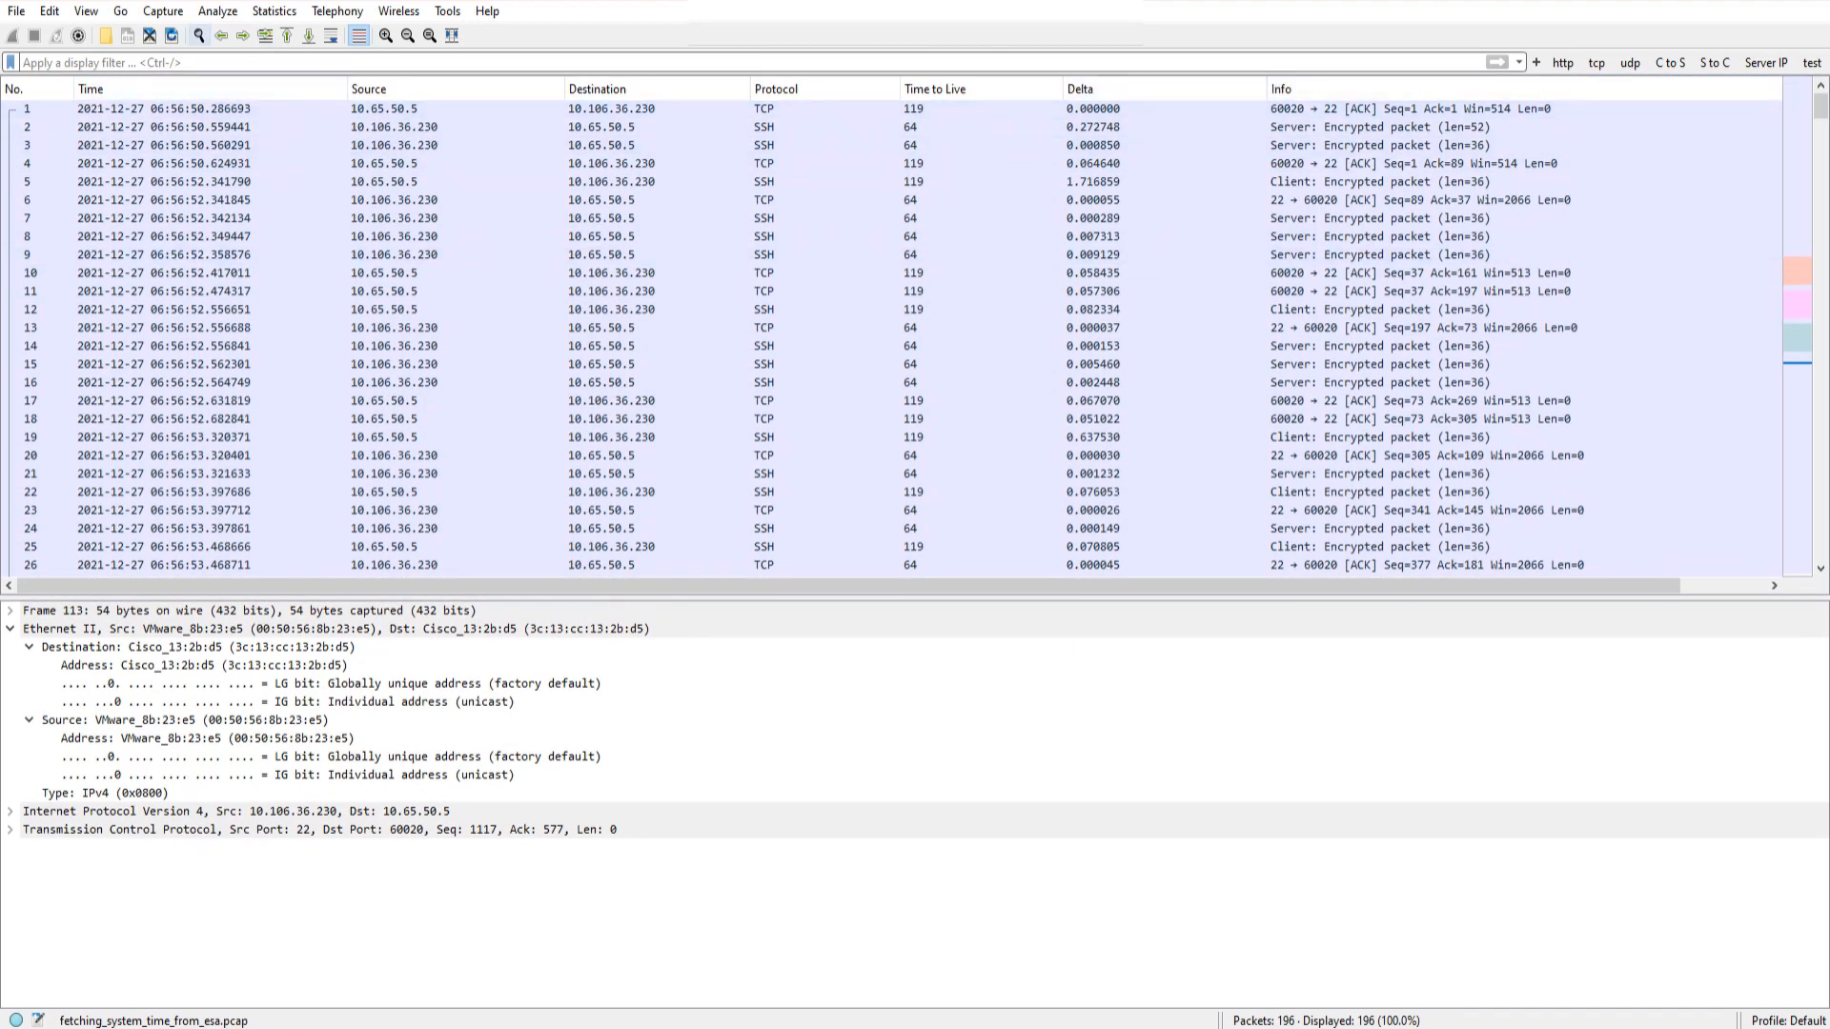
- Open the packet search and clear its previous search text
click(198, 35)
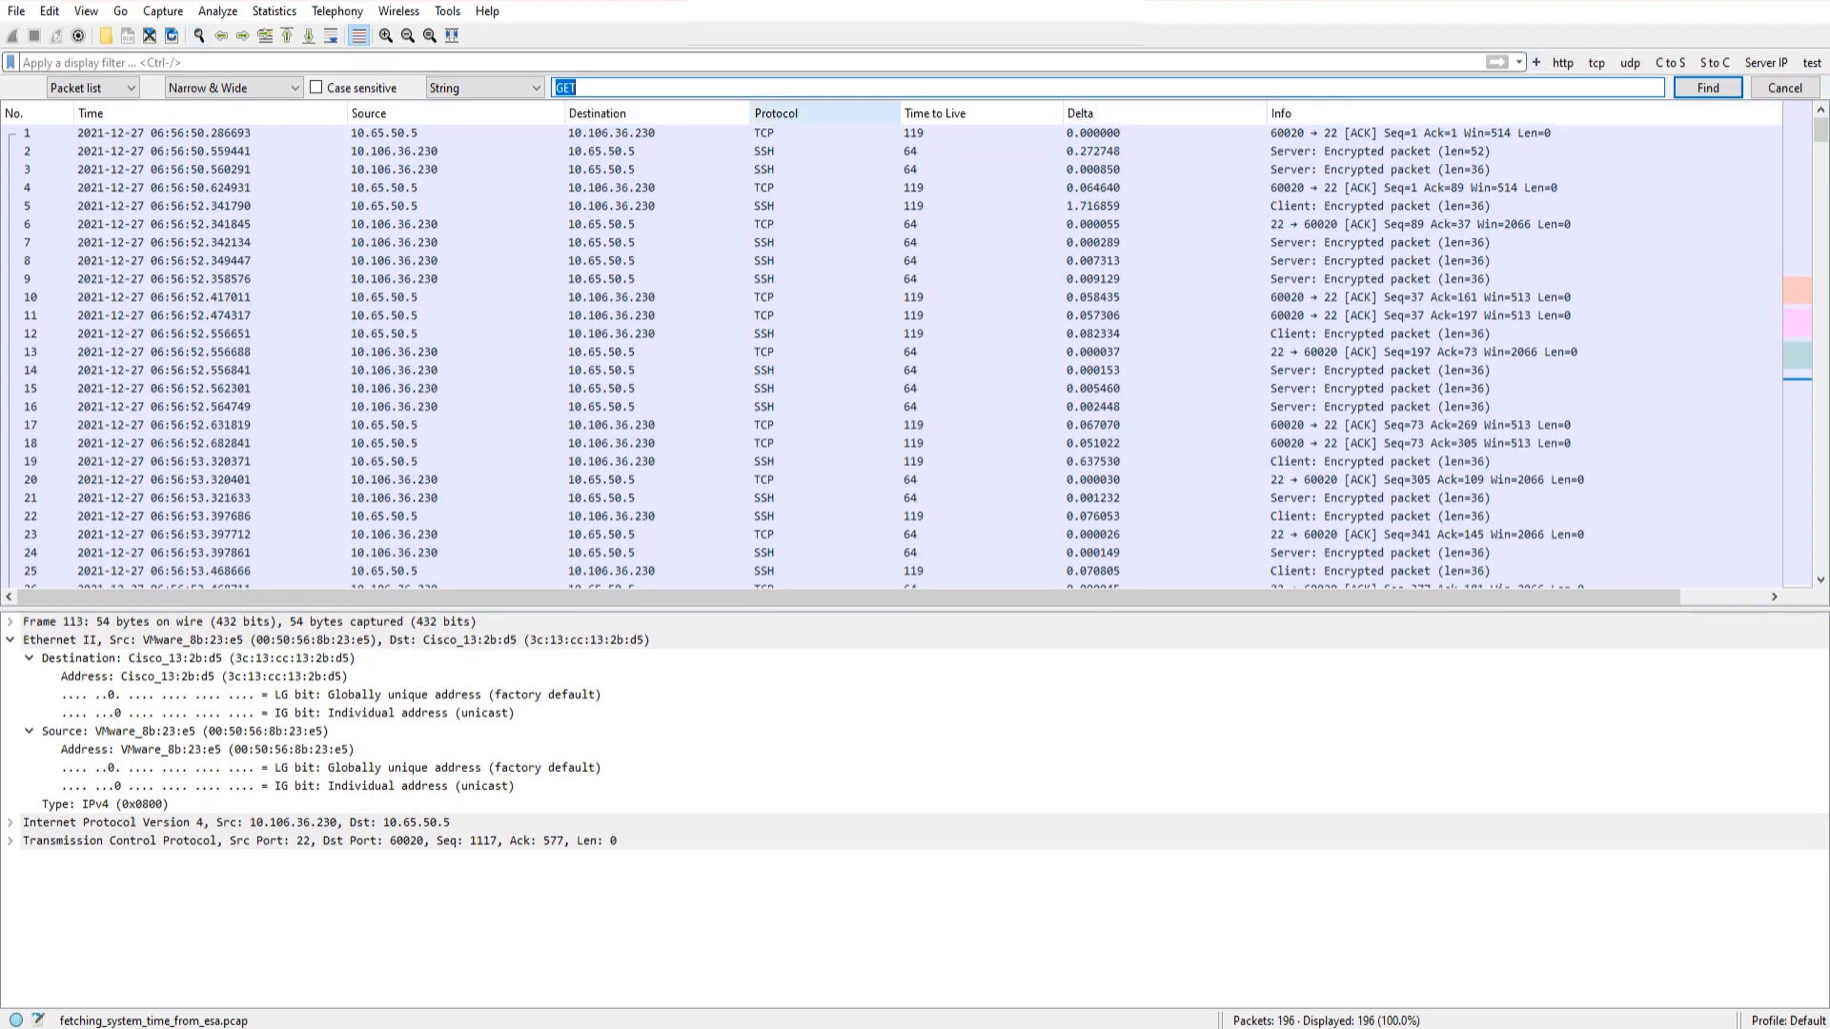
key(BackSpace)
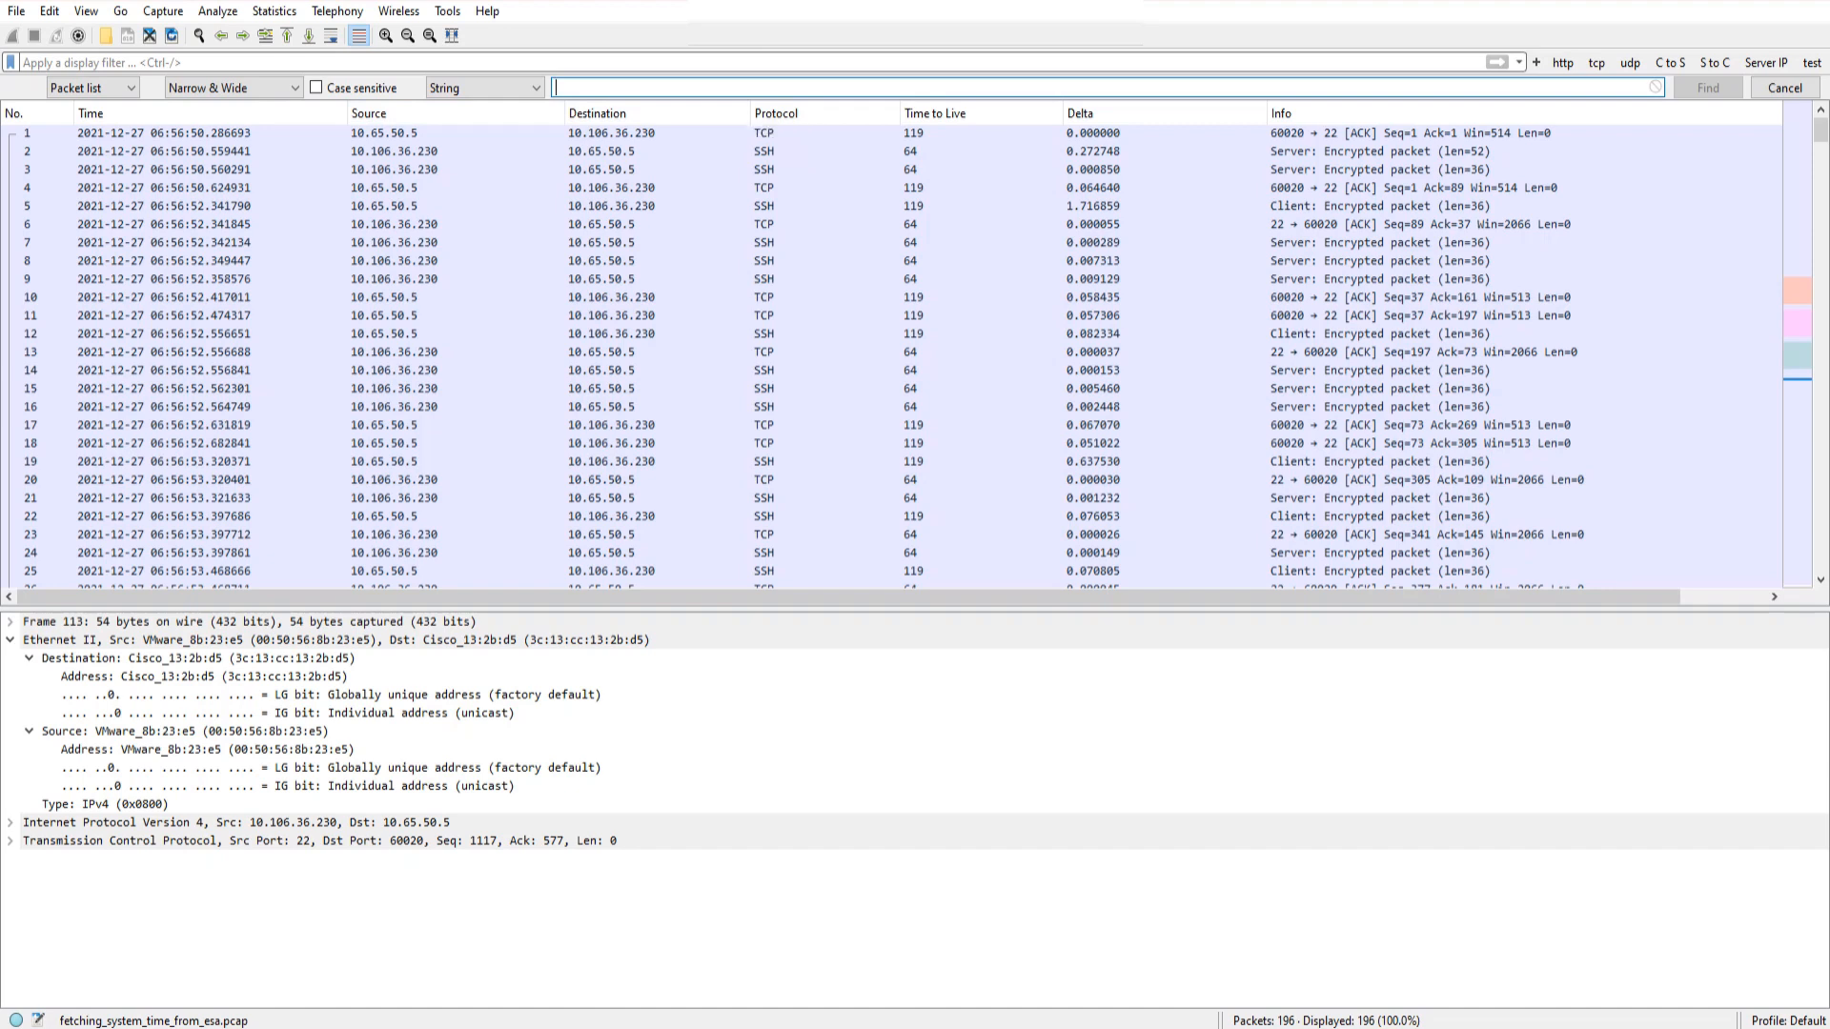
key(alt+Tab)
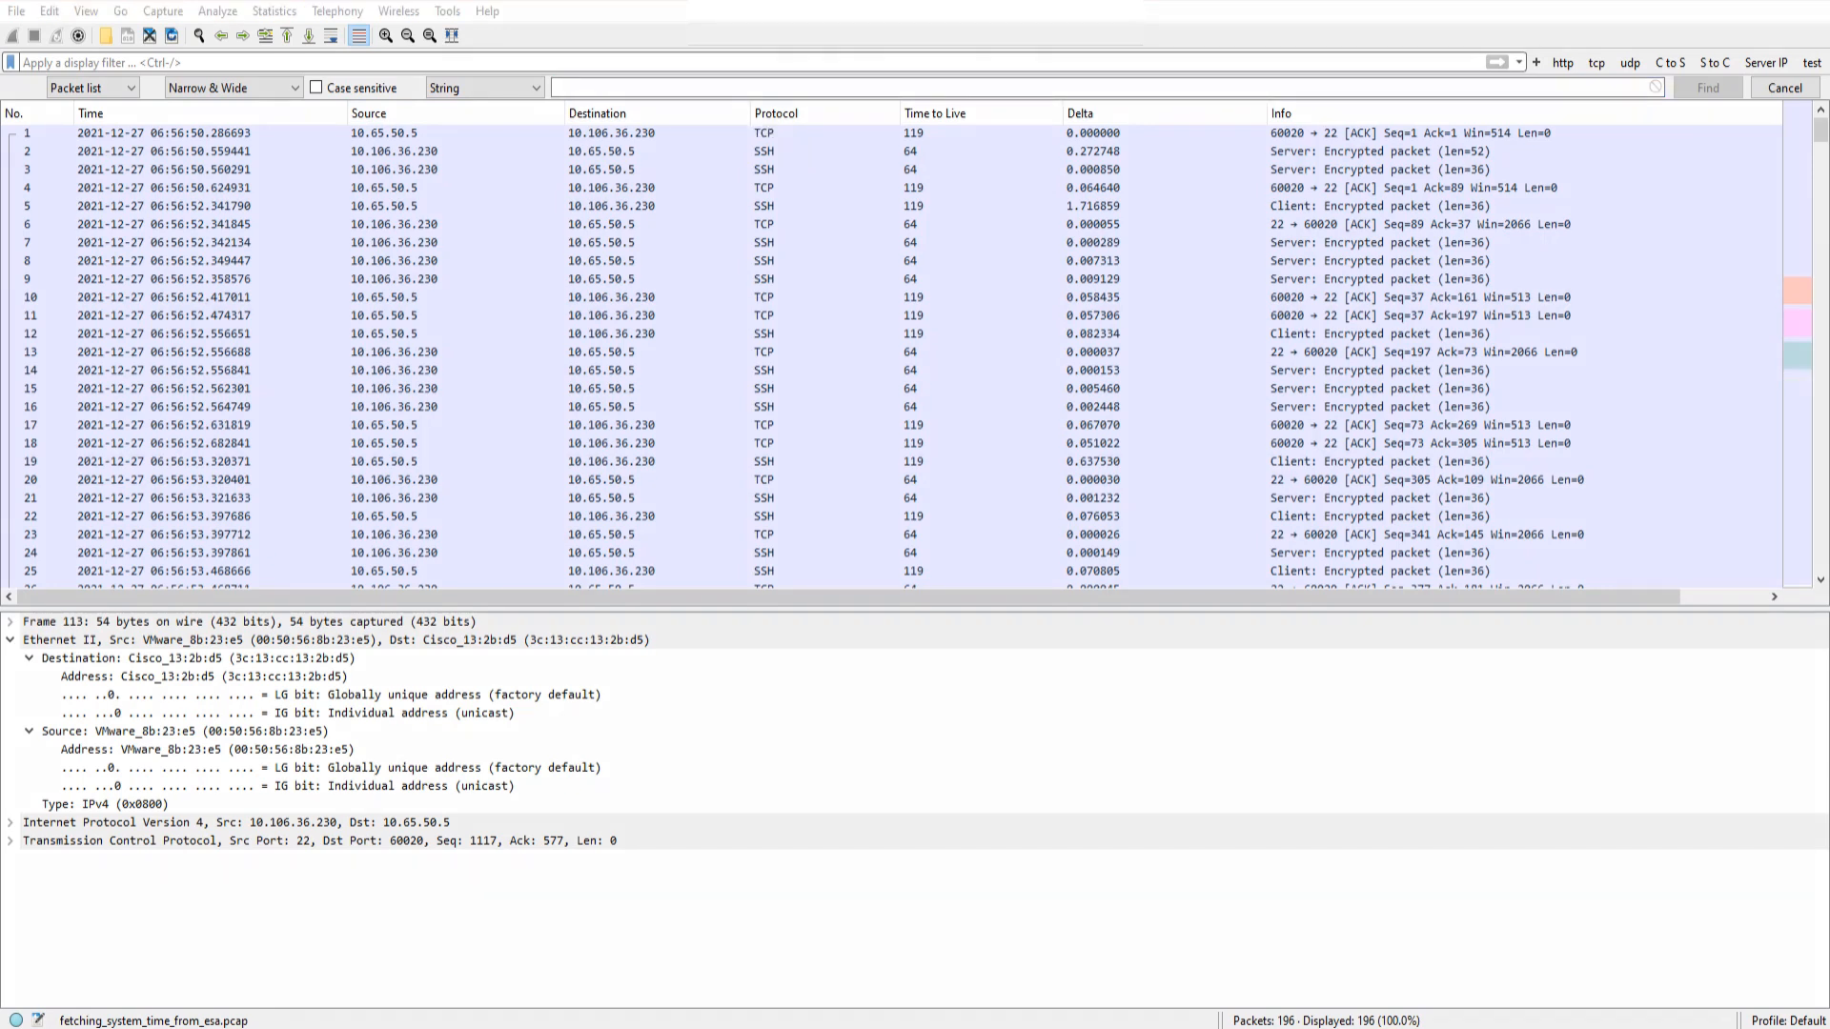
mouse_move(203, 19)
mouse_down()
mouse_move(197, 57)
mouse_move(204, 19)
mouse_up()
drag(86, 95, 82, 207)
mouse_move(84, 96)
mouse_down()
mouse_move(62, 114)
mouse_move(119, 123)
mouse_up()
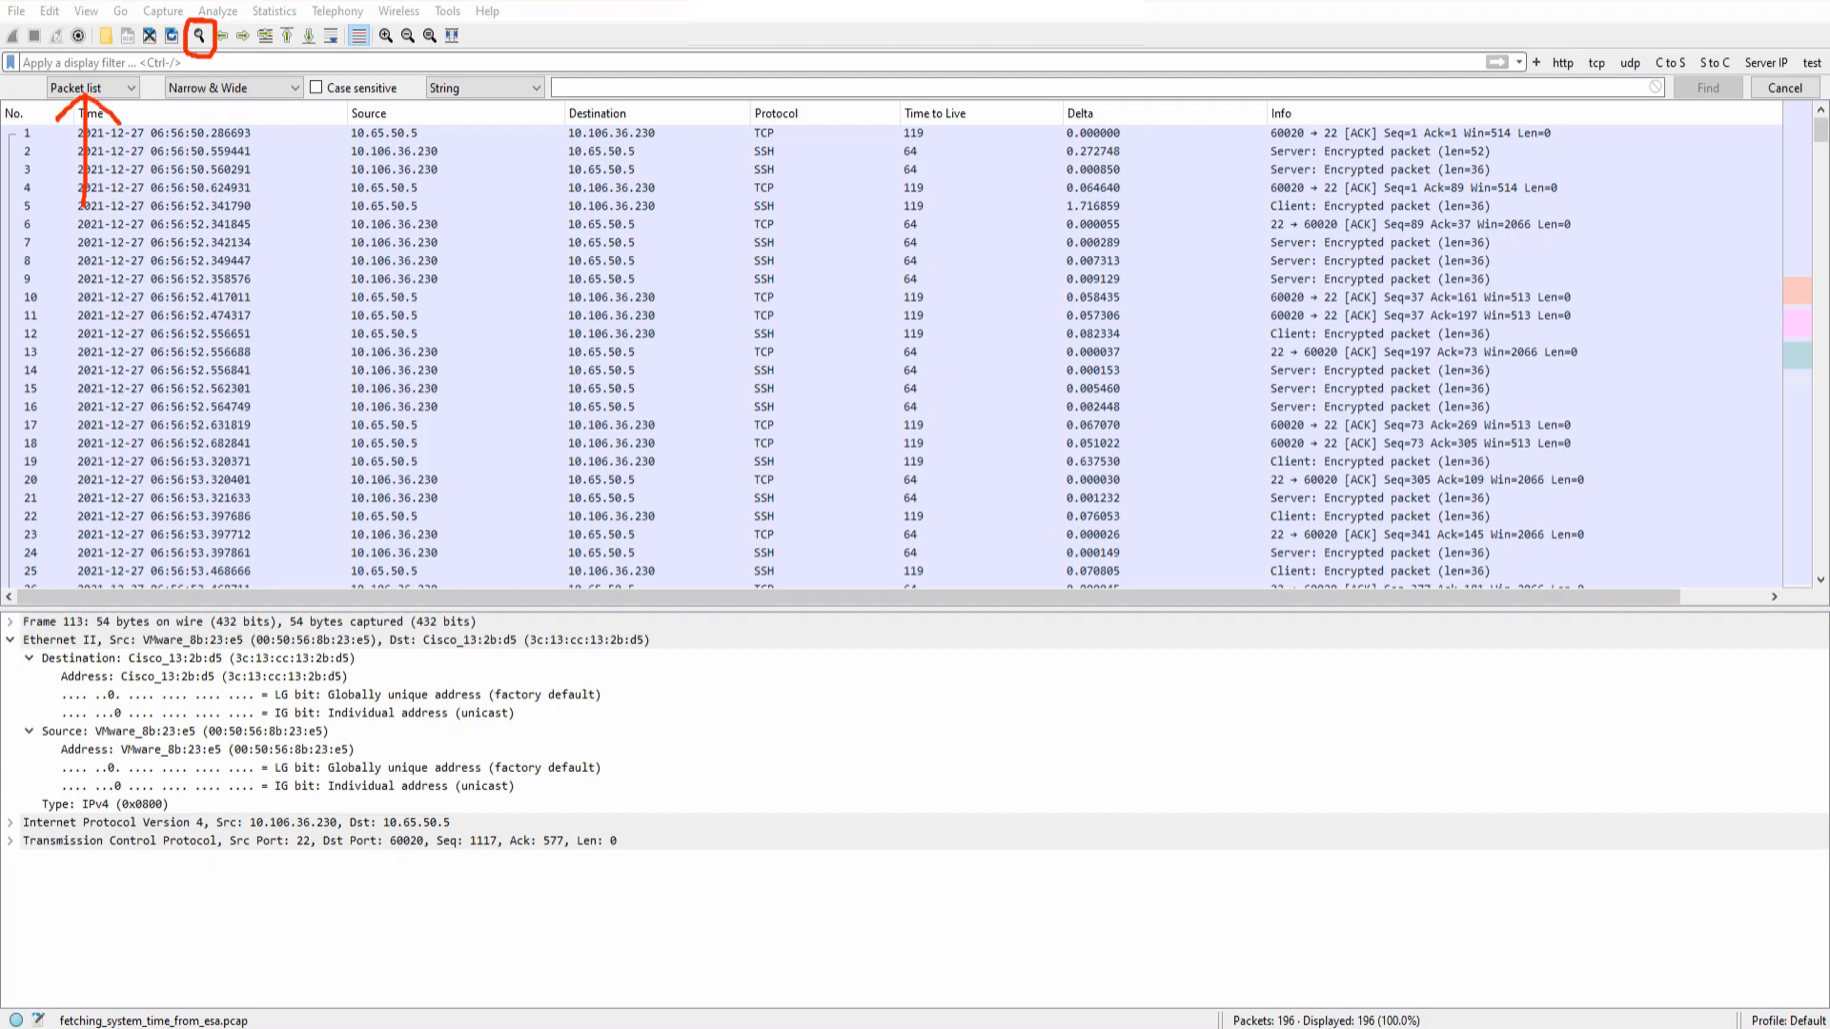
mouse_move(232, 124)
mouse_down()
mouse_move(55, 250)
mouse_move(935, 390)
mouse_move(1625, 272)
mouse_move(402, 122)
mouse_move(214, 131)
mouse_up()
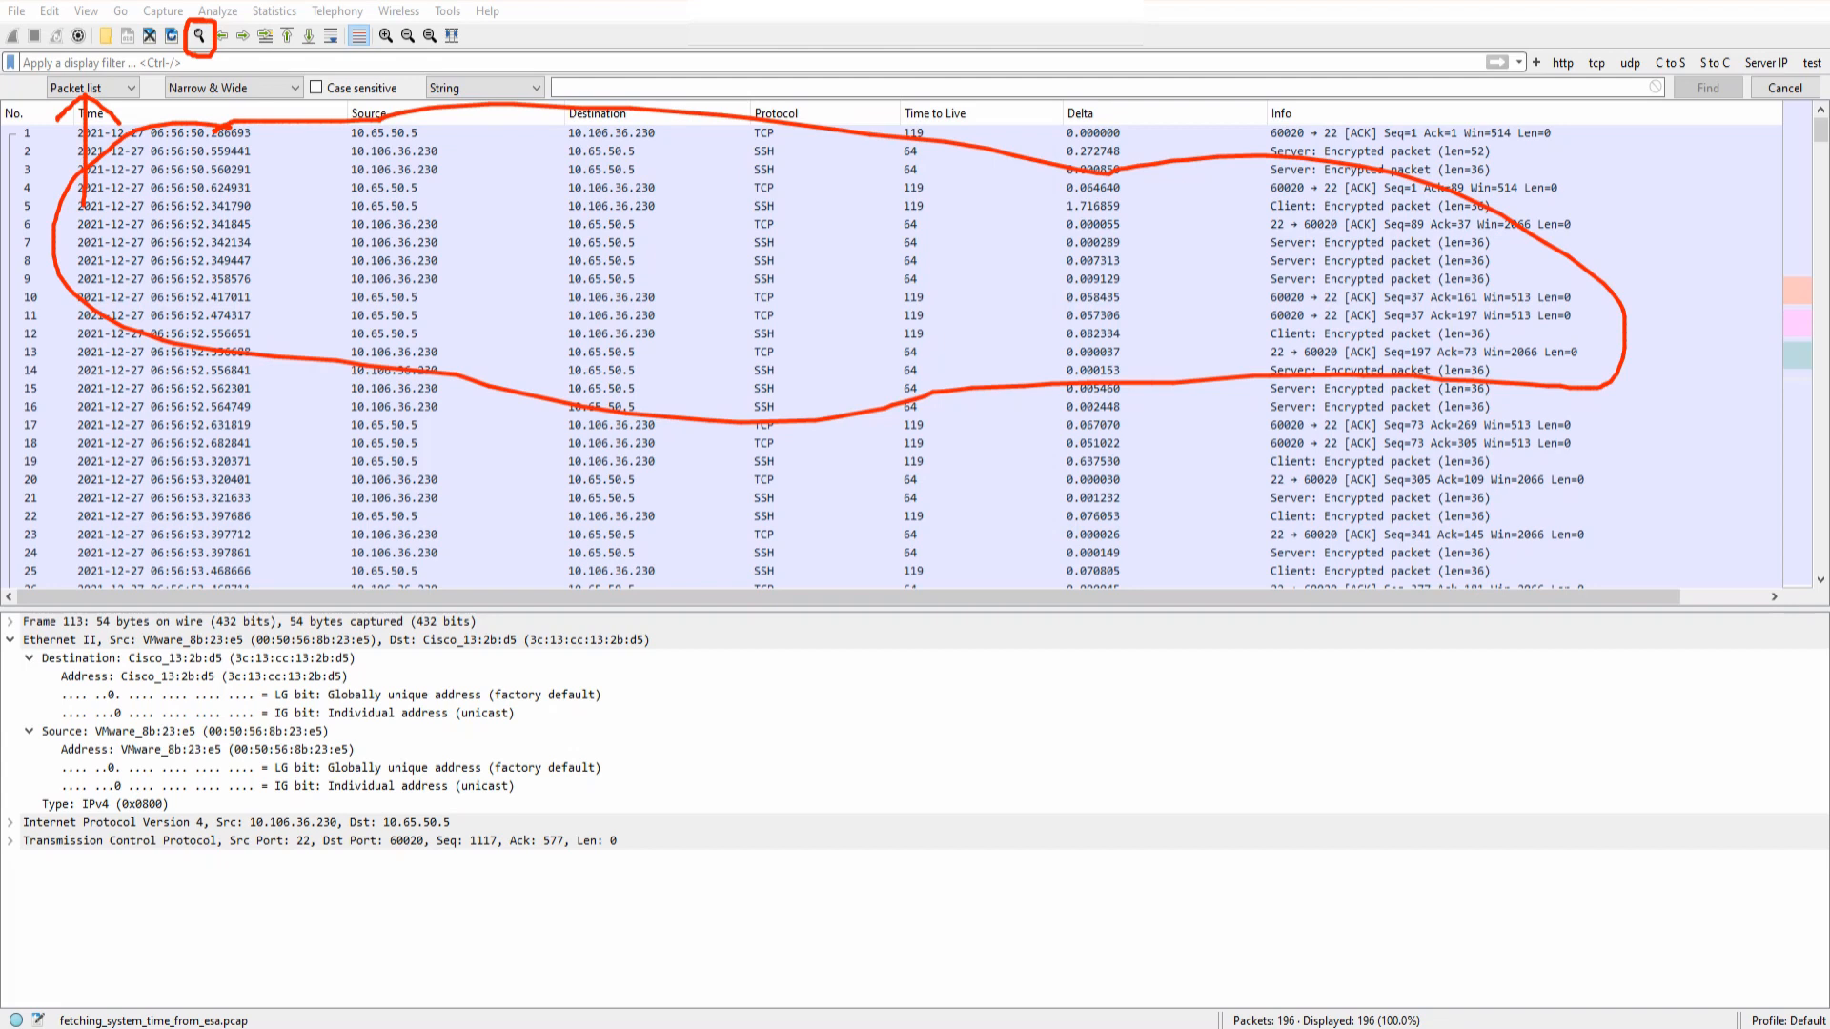
mouse_move(278, 673)
mouse_down()
mouse_move(119, 724)
mouse_move(439, 905)
mouse_move(297, 658)
mouse_move(177, 683)
mouse_up()
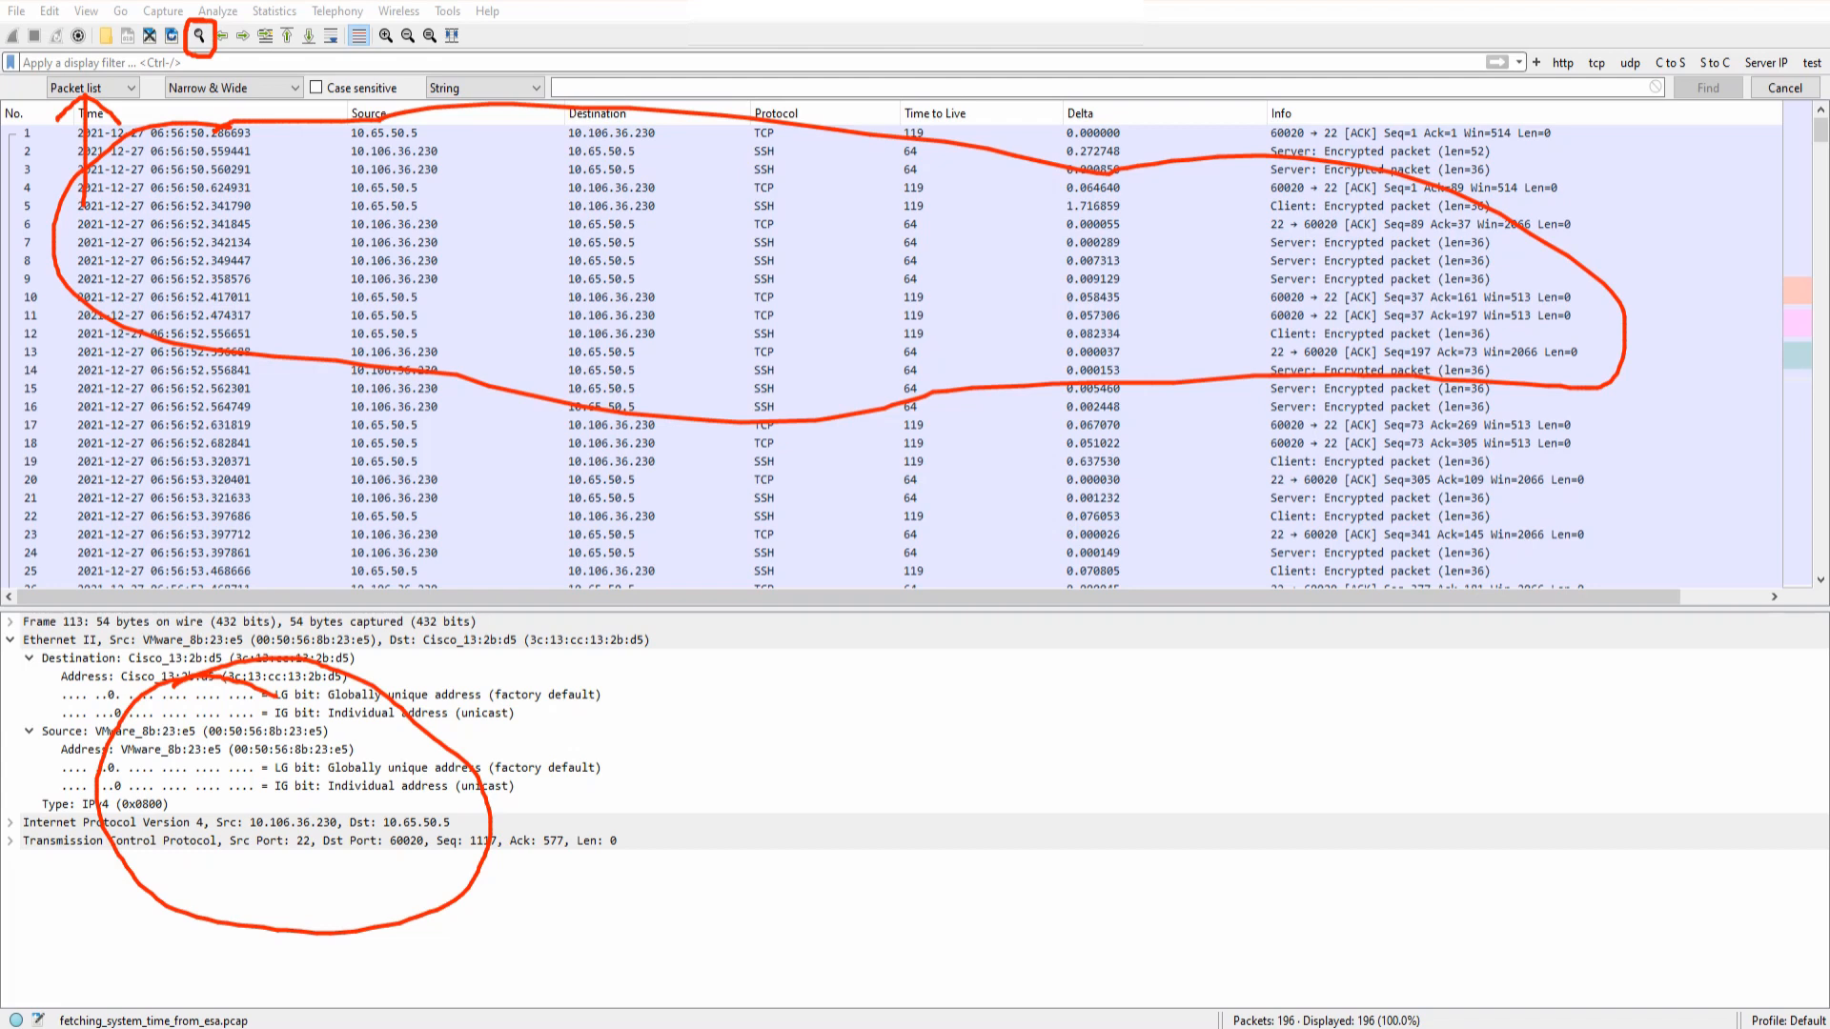
mouse_move(363, 921)
mouse_down()
mouse_move(220, 886)
mouse_move(246, 967)
mouse_move(412, 949)
mouse_move(226, 899)
mouse_up()
mouse_move(1531, 715)
mouse_down()
mouse_move(1348, 820)
mouse_move(1615, 724)
mouse_move(1449, 710)
mouse_up()
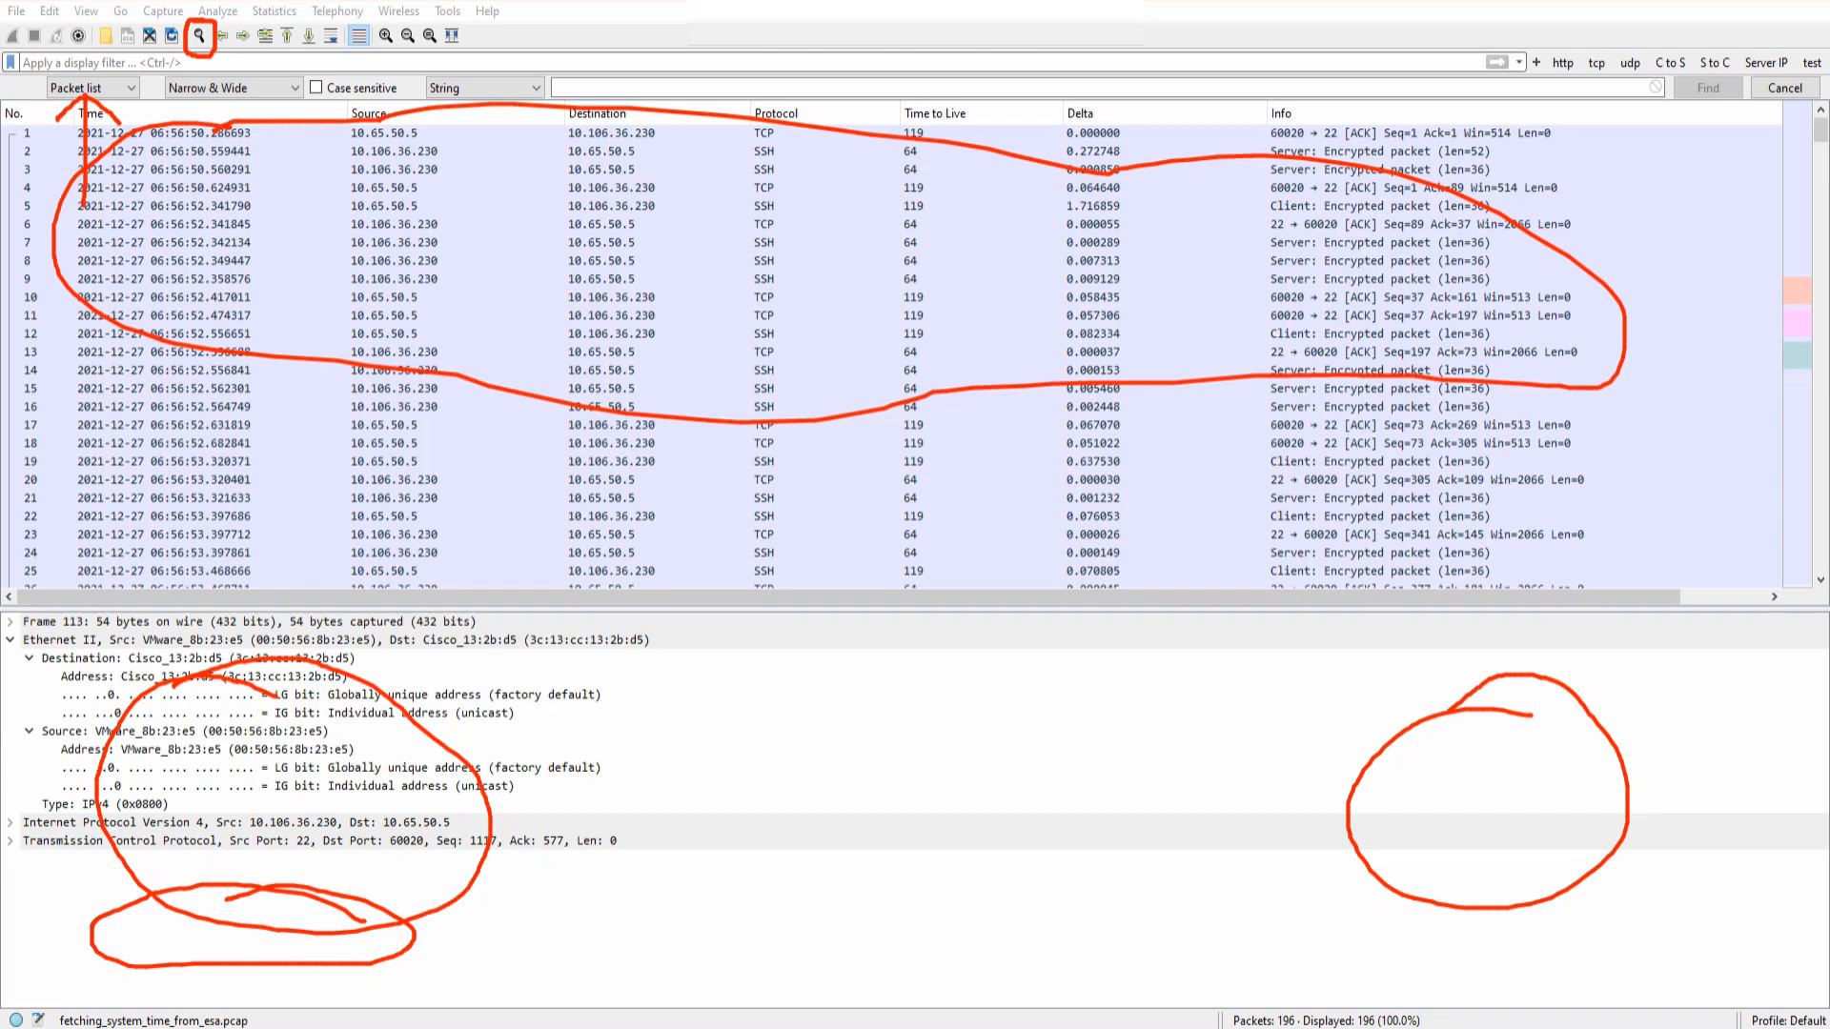
mouse_move(58, 72)
mouse_down()
mouse_move(30, 105)
mouse_move(116, 112)
mouse_move(139, 88)
mouse_move(77, 68)
mouse_move(171, 114)
mouse_move(303, 114)
mouse_move(309, 81)
mouse_move(252, 73)
mouse_up()
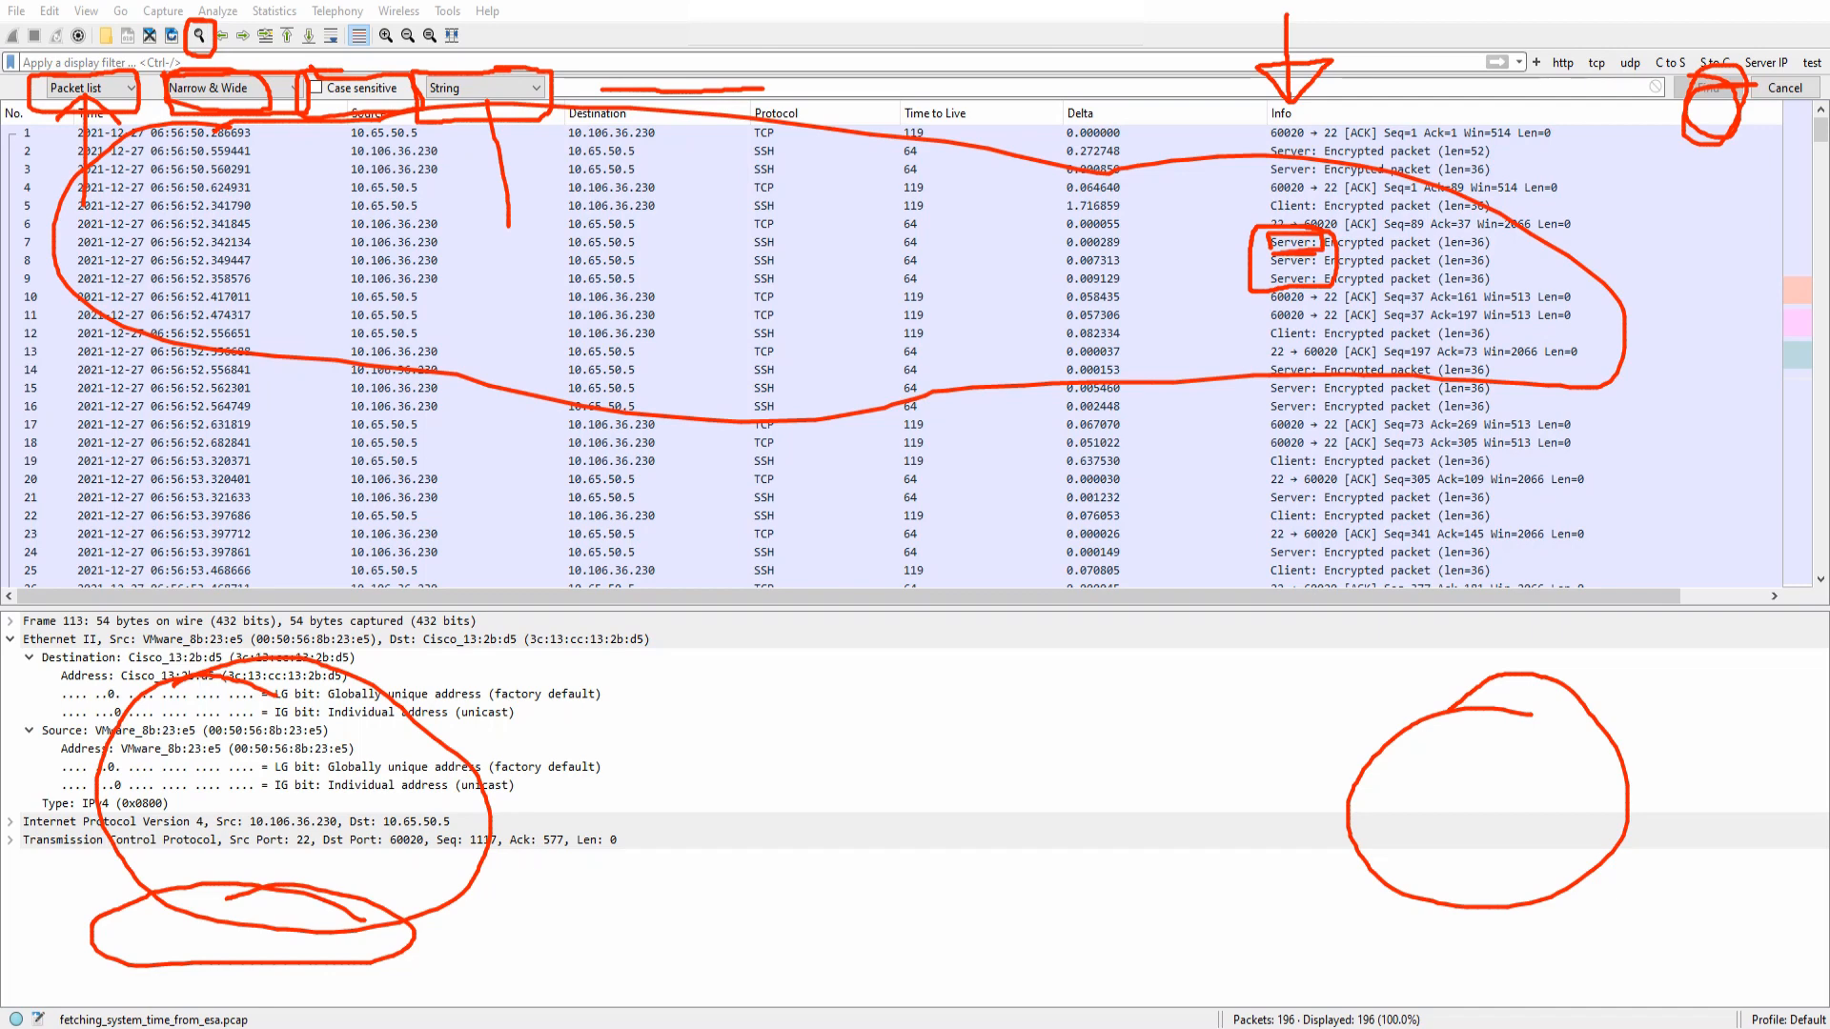
mouse_move(695, 267)
mouse_down()
mouse_move(684, 385)
mouse_move(743, 322)
mouse_move(825, 483)
mouse_up()
mouse_move(785, 235)
mouse_down()
mouse_move(861, 298)
mouse_move(903, 279)
mouse_up()
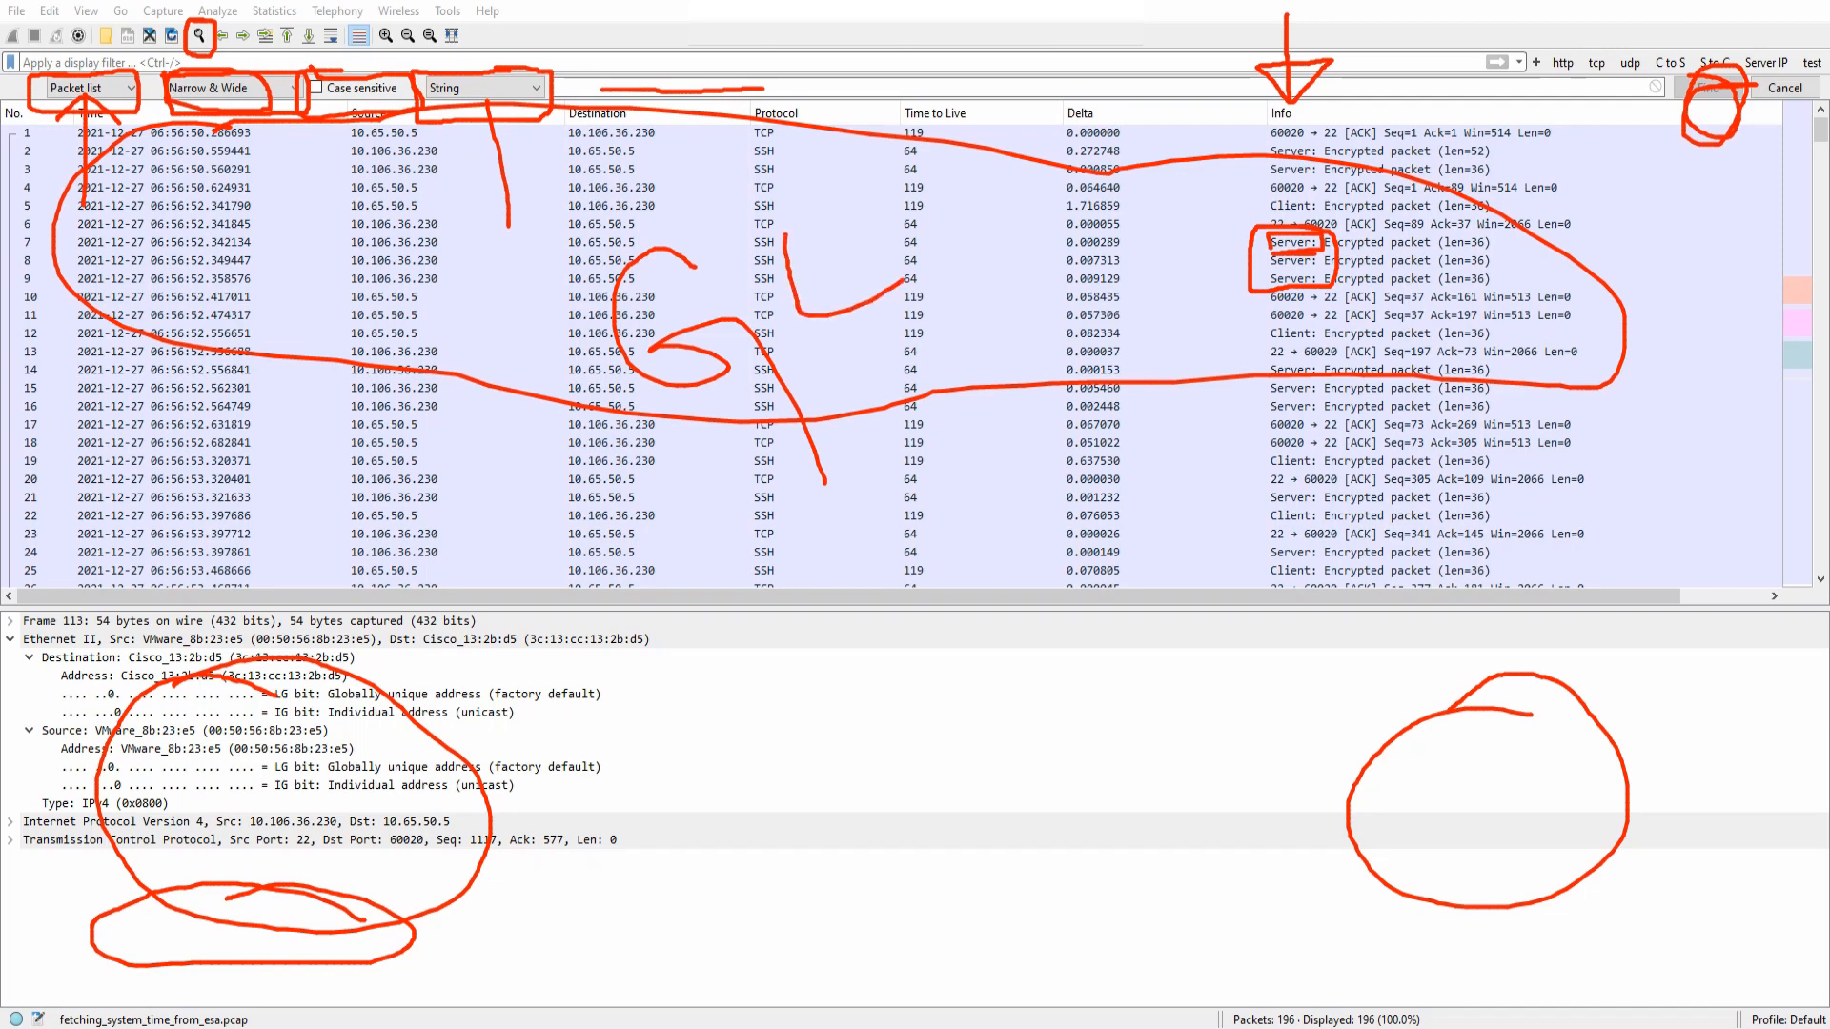
mouse_move(775, 271)
mouse_down()
mouse_move(880, 241)
mouse_move(854, 203)
mouse_move(1051, 154)
mouse_move(1081, 363)
mouse_up()
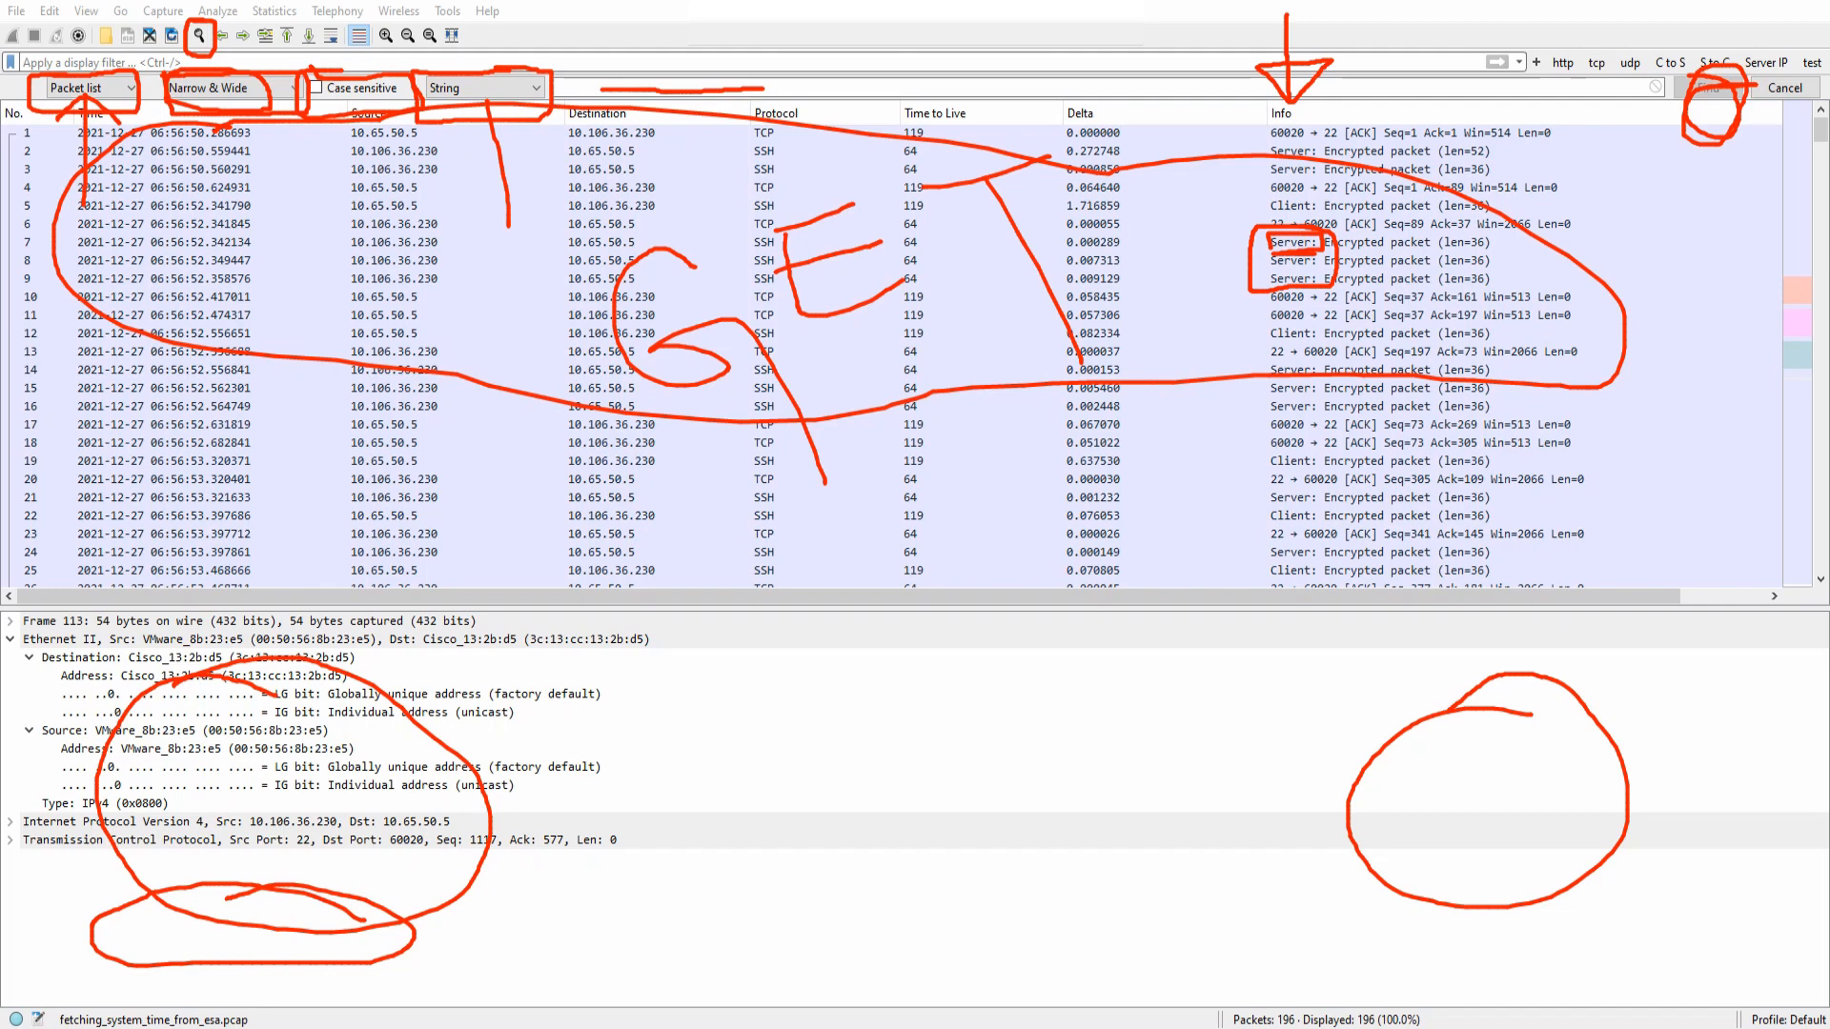
mouse_move(1378, 214)
mouse_down()
mouse_move(1430, 534)
mouse_move(1377, 564)
mouse_up()
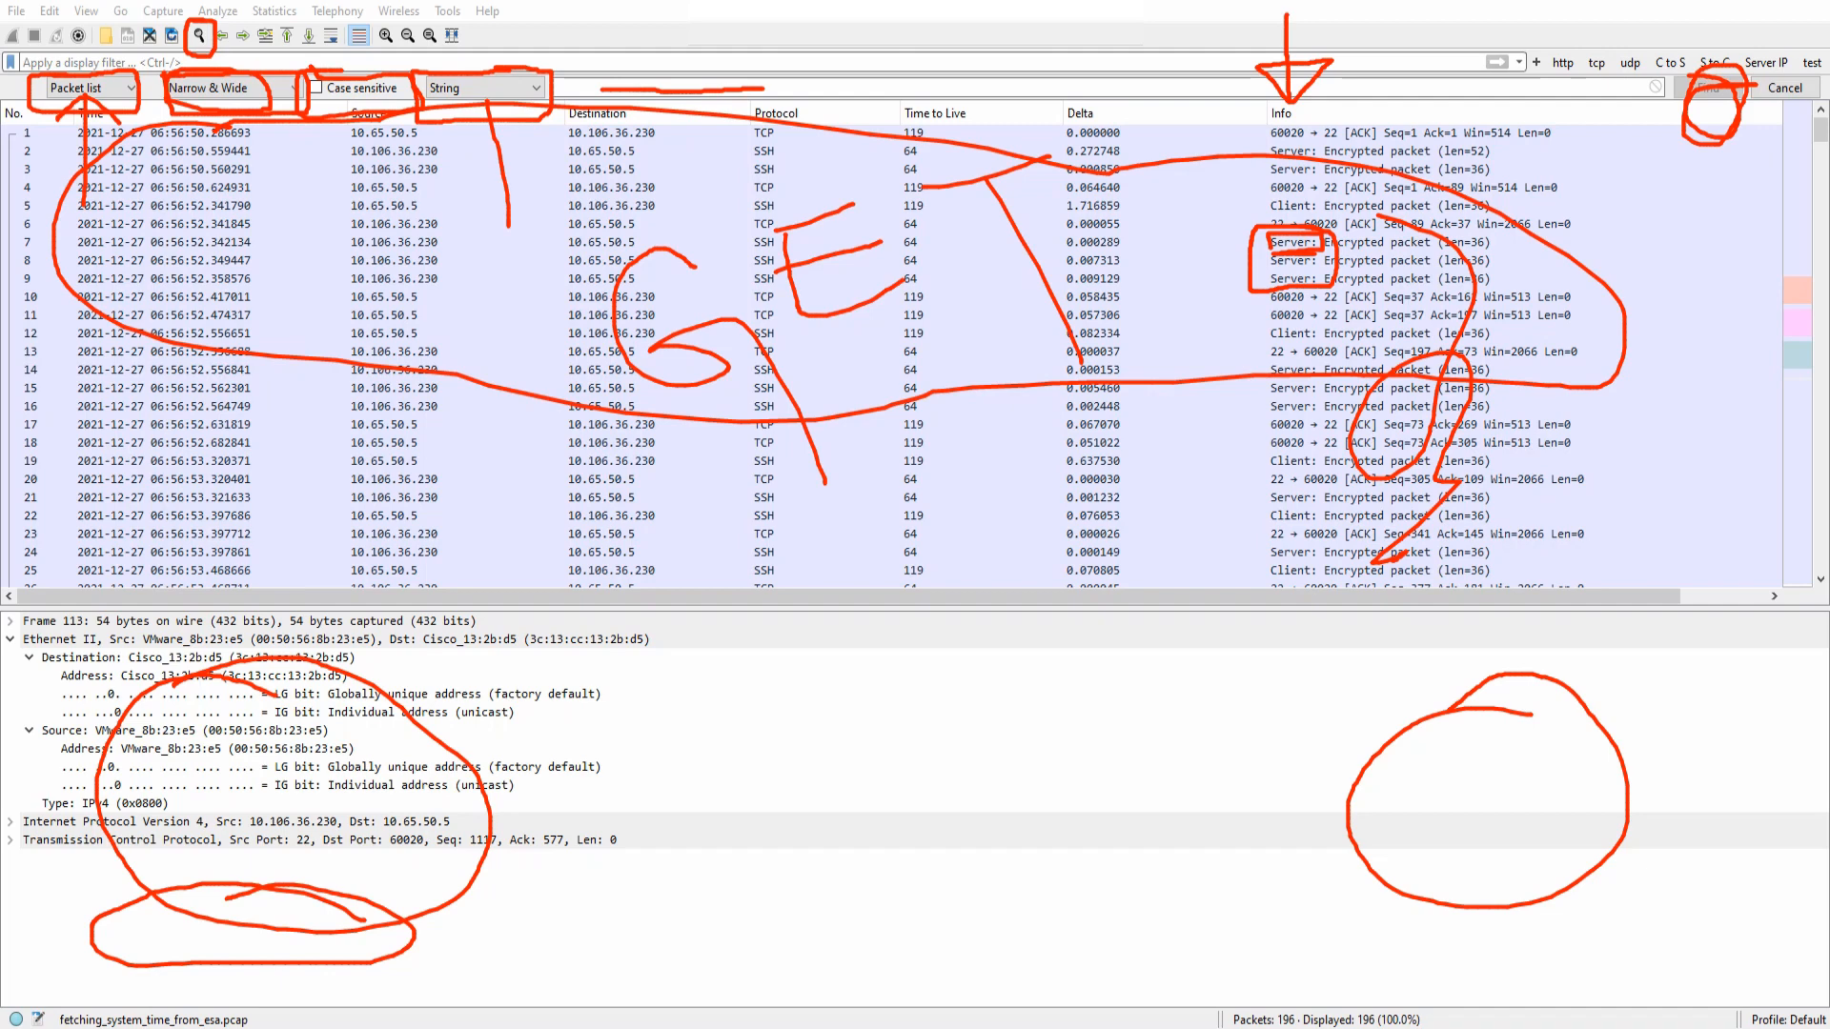
key(e)
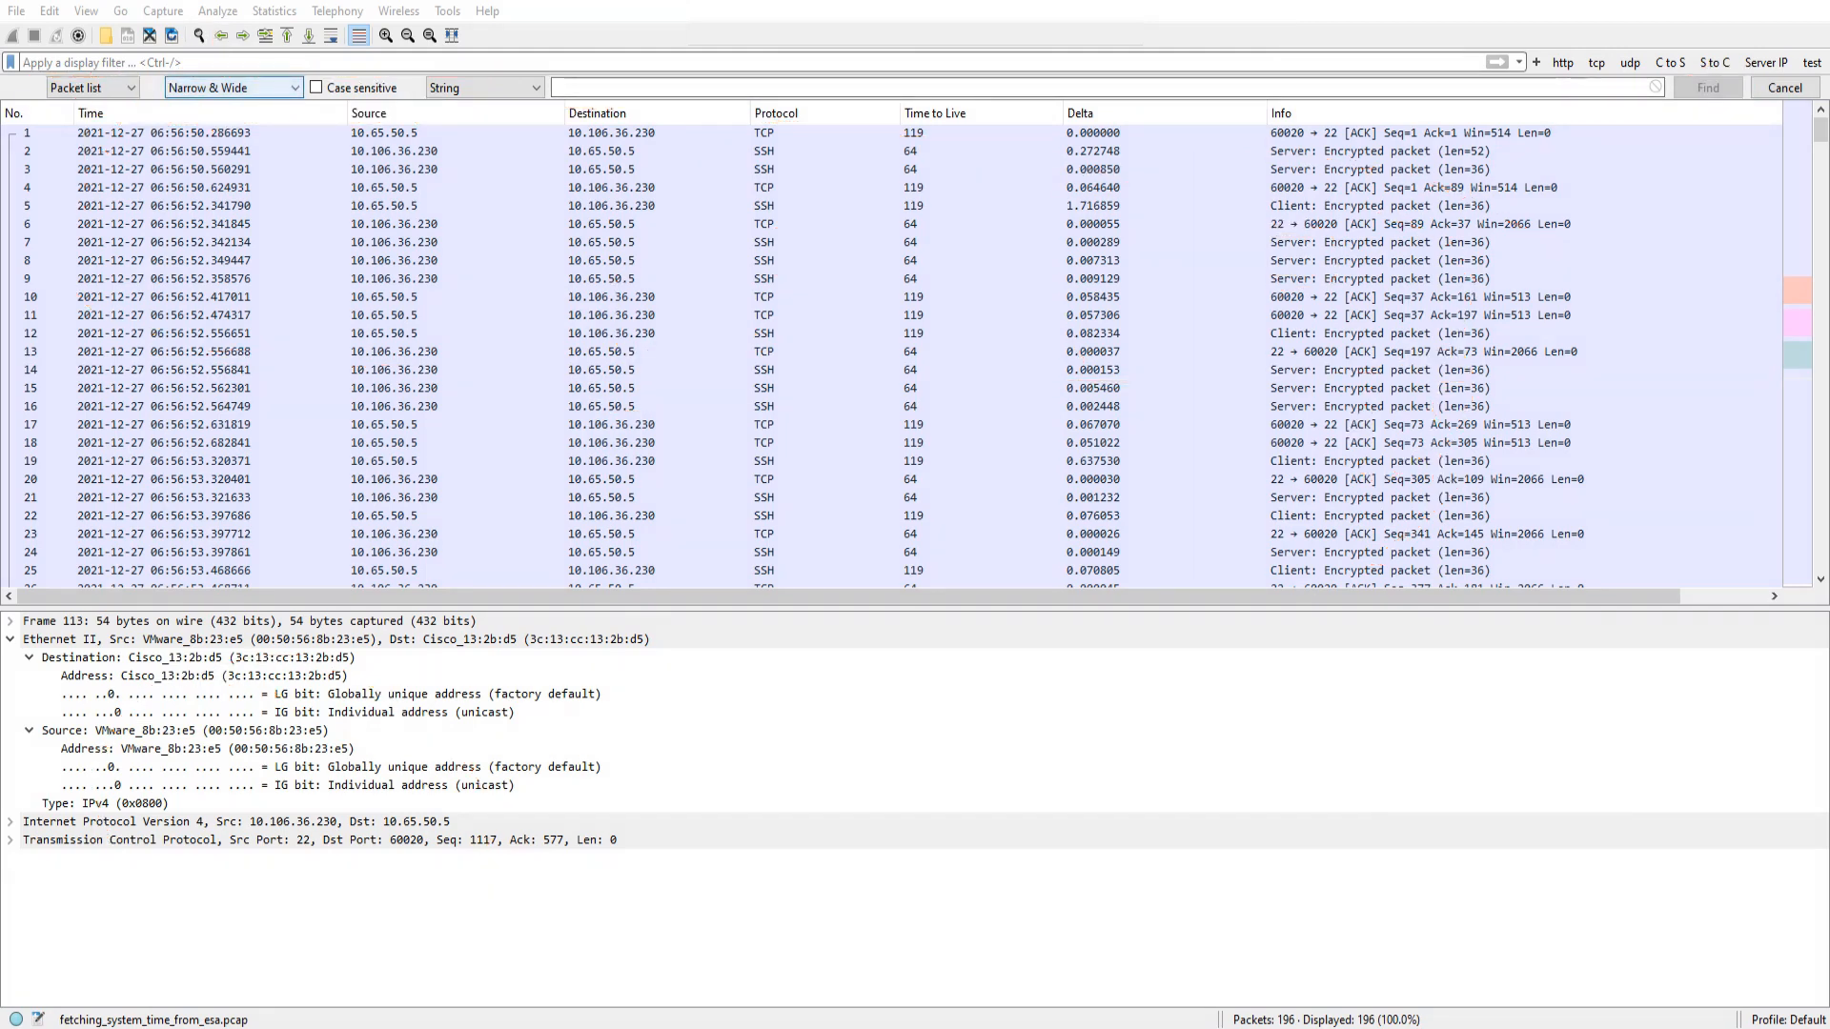
- Review the packet search choices for search area, character width and search type, keeping Packet list and Narrow & Wide
click(93, 88)
key(Down)
key(Down)
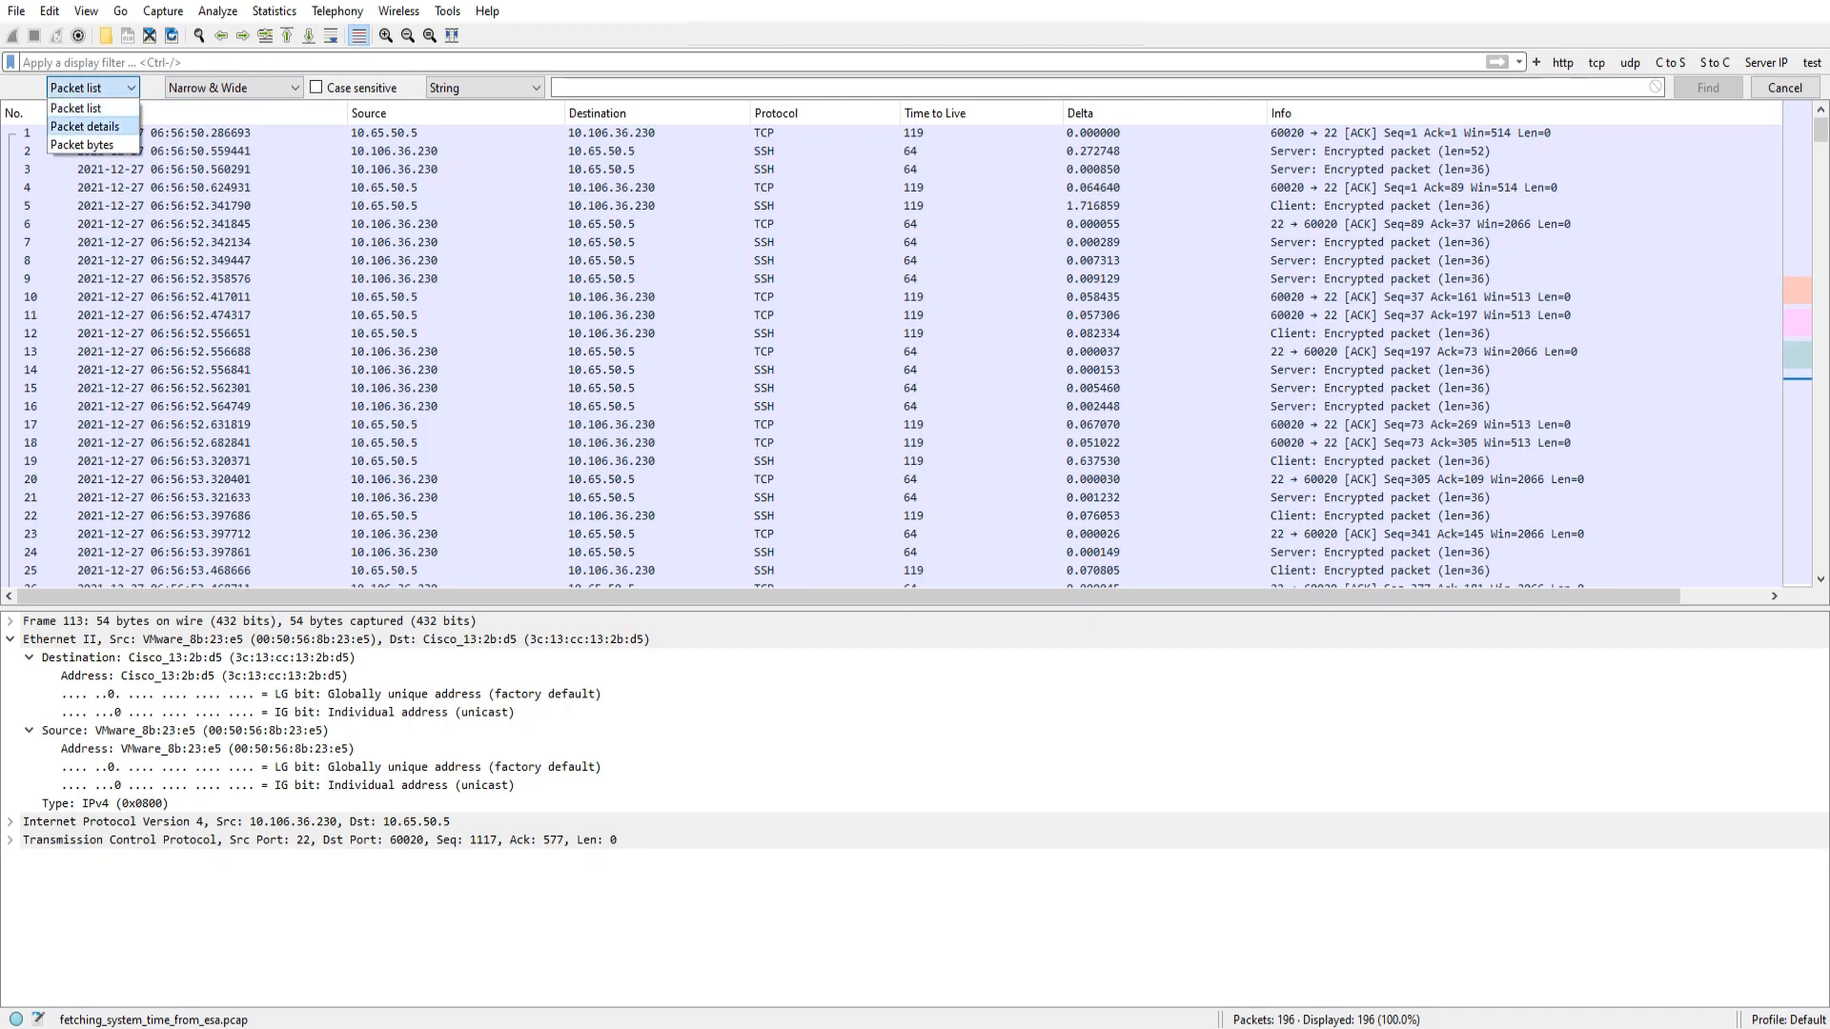
key(Up)
click(235, 88)
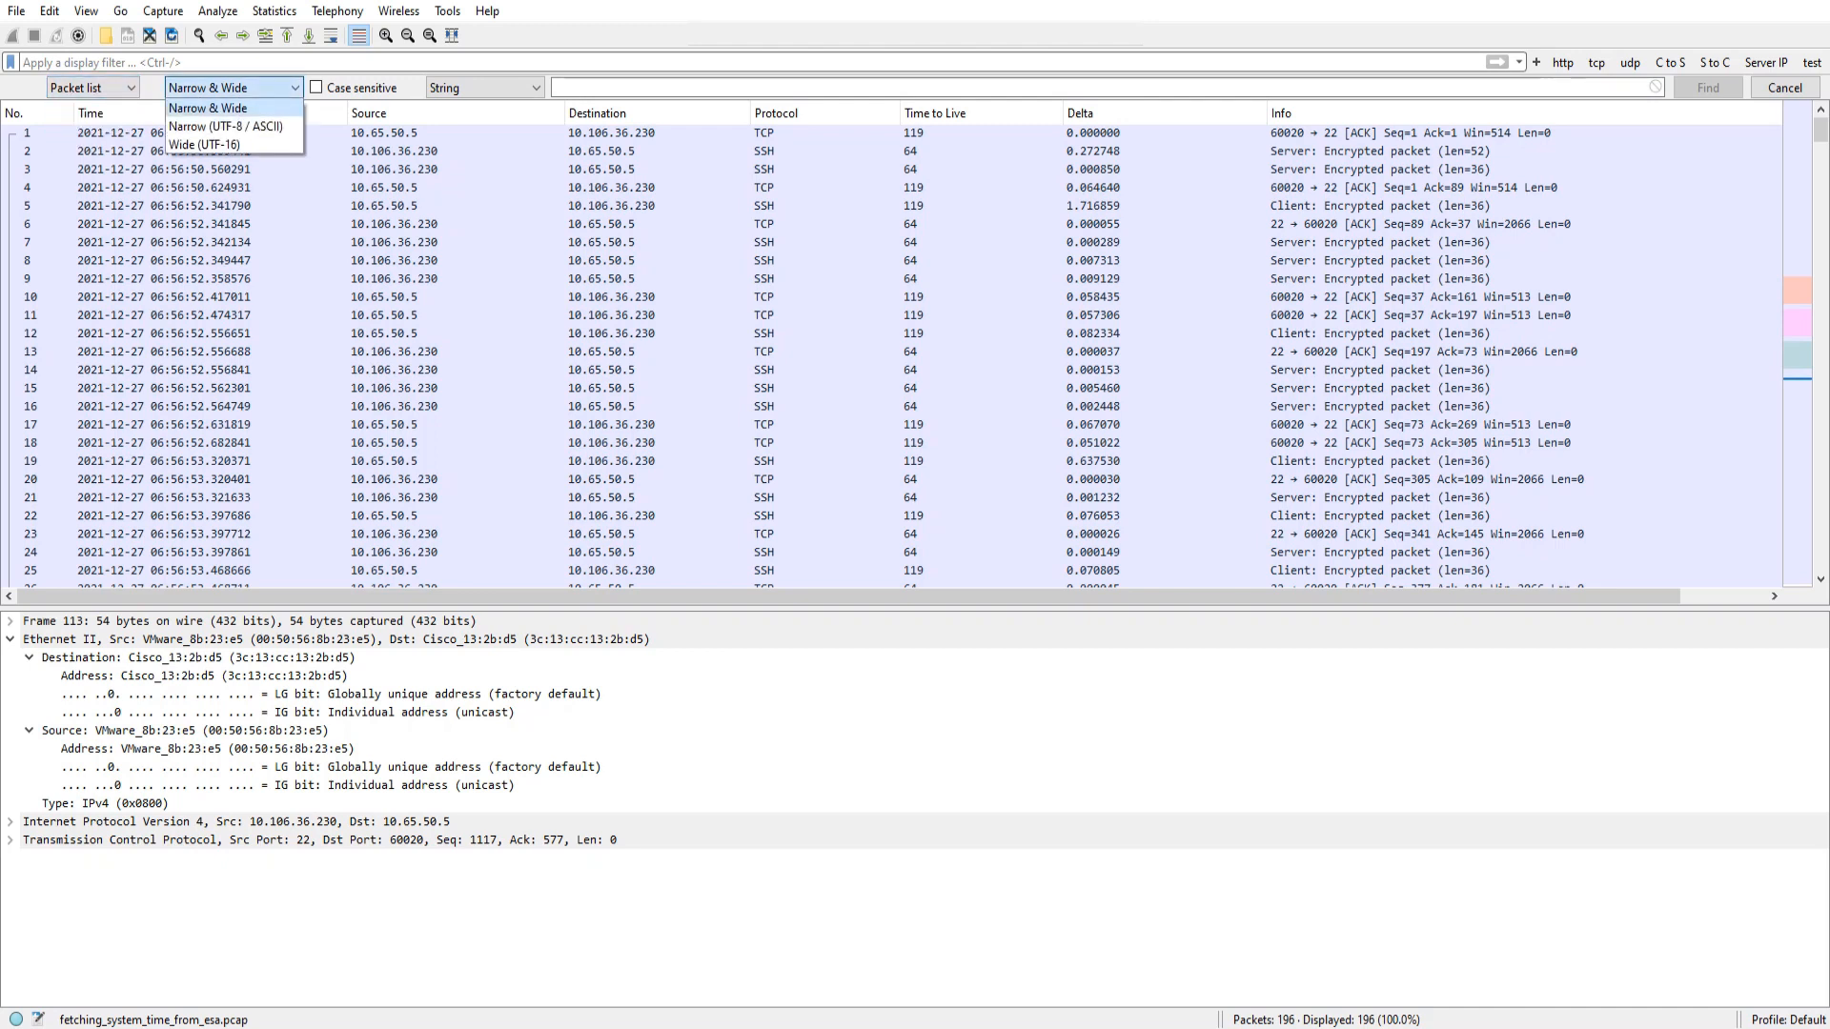
click(317, 87)
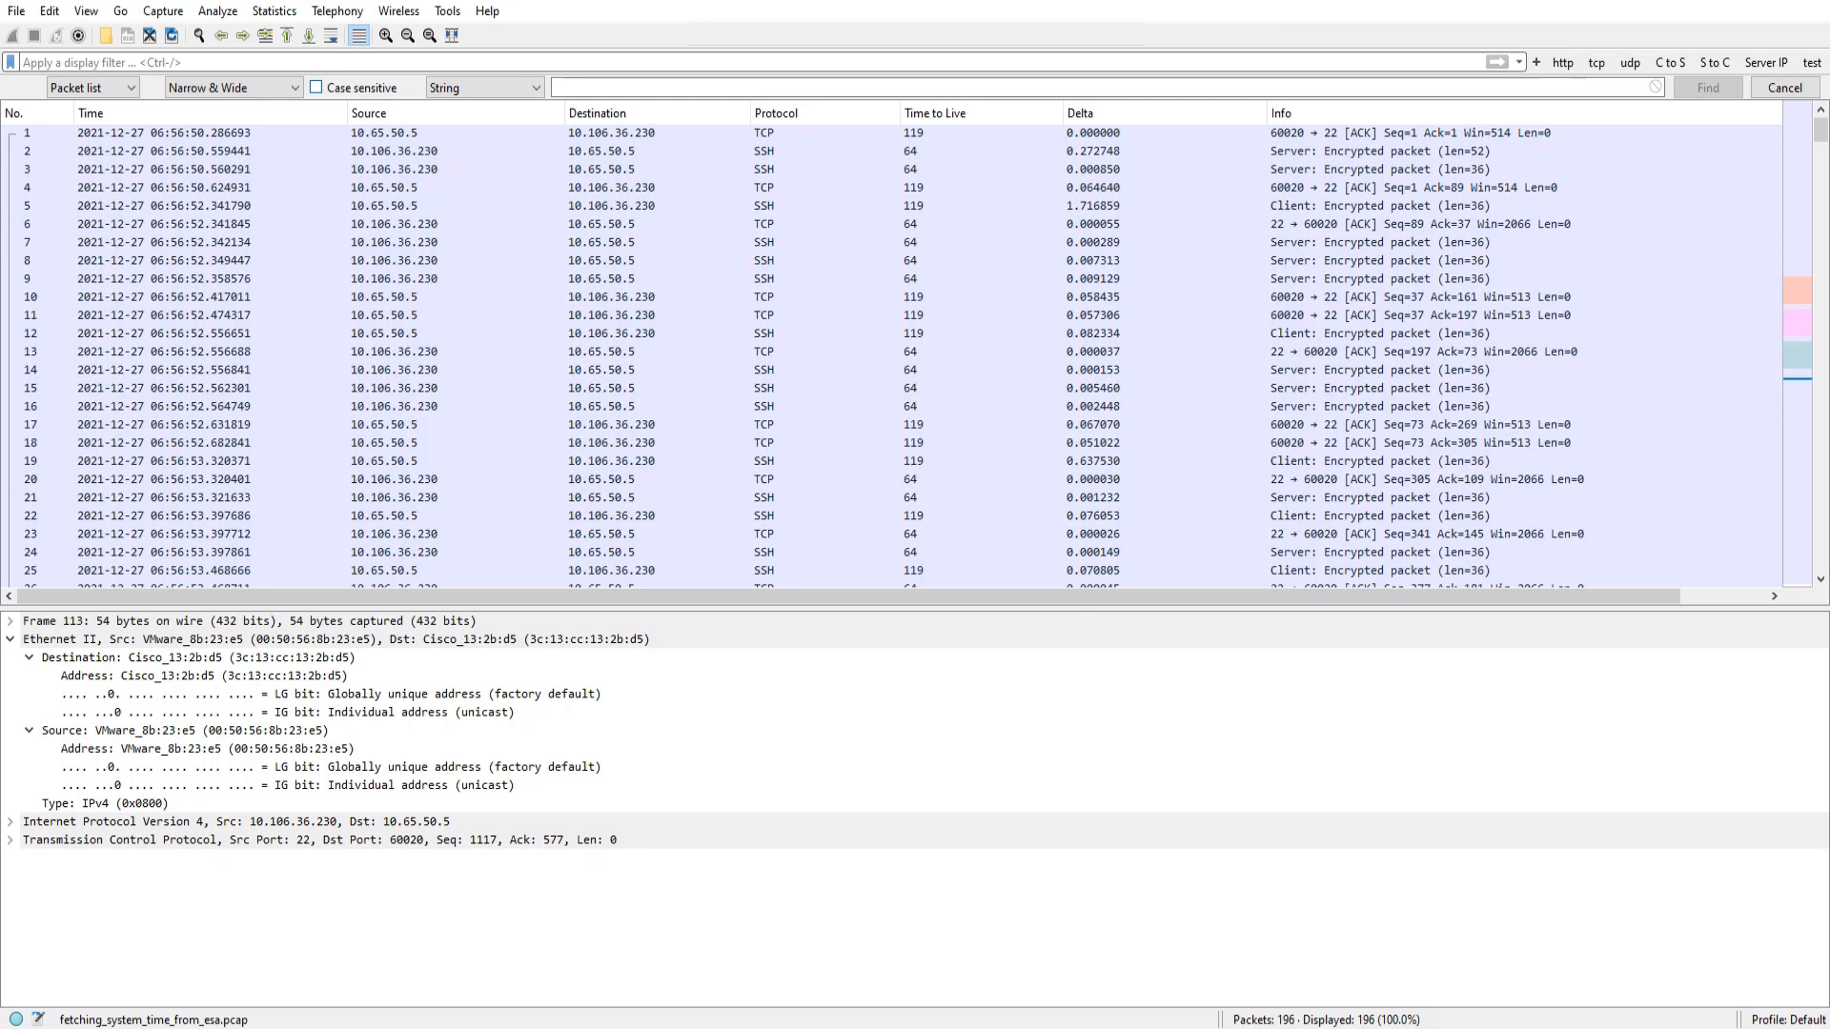
click(484, 88)
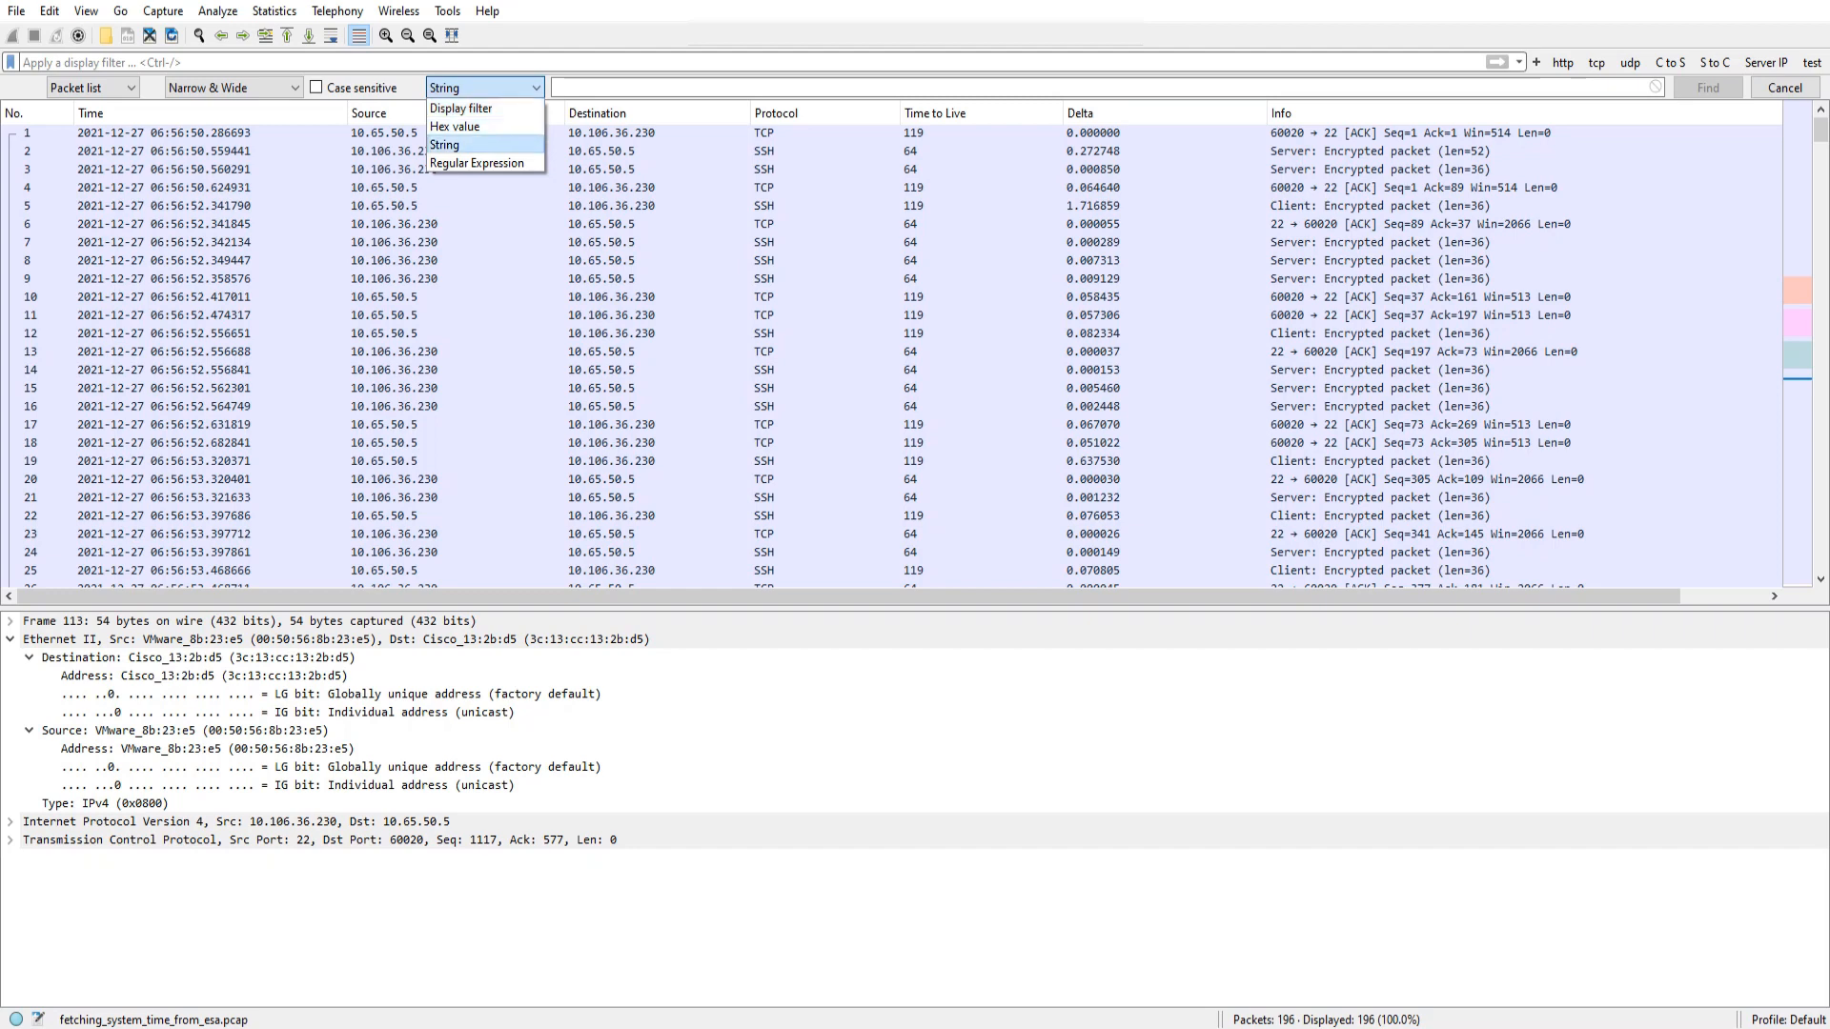
- Set the packet search type to Display filter and enter http as the search text
click(461, 108)
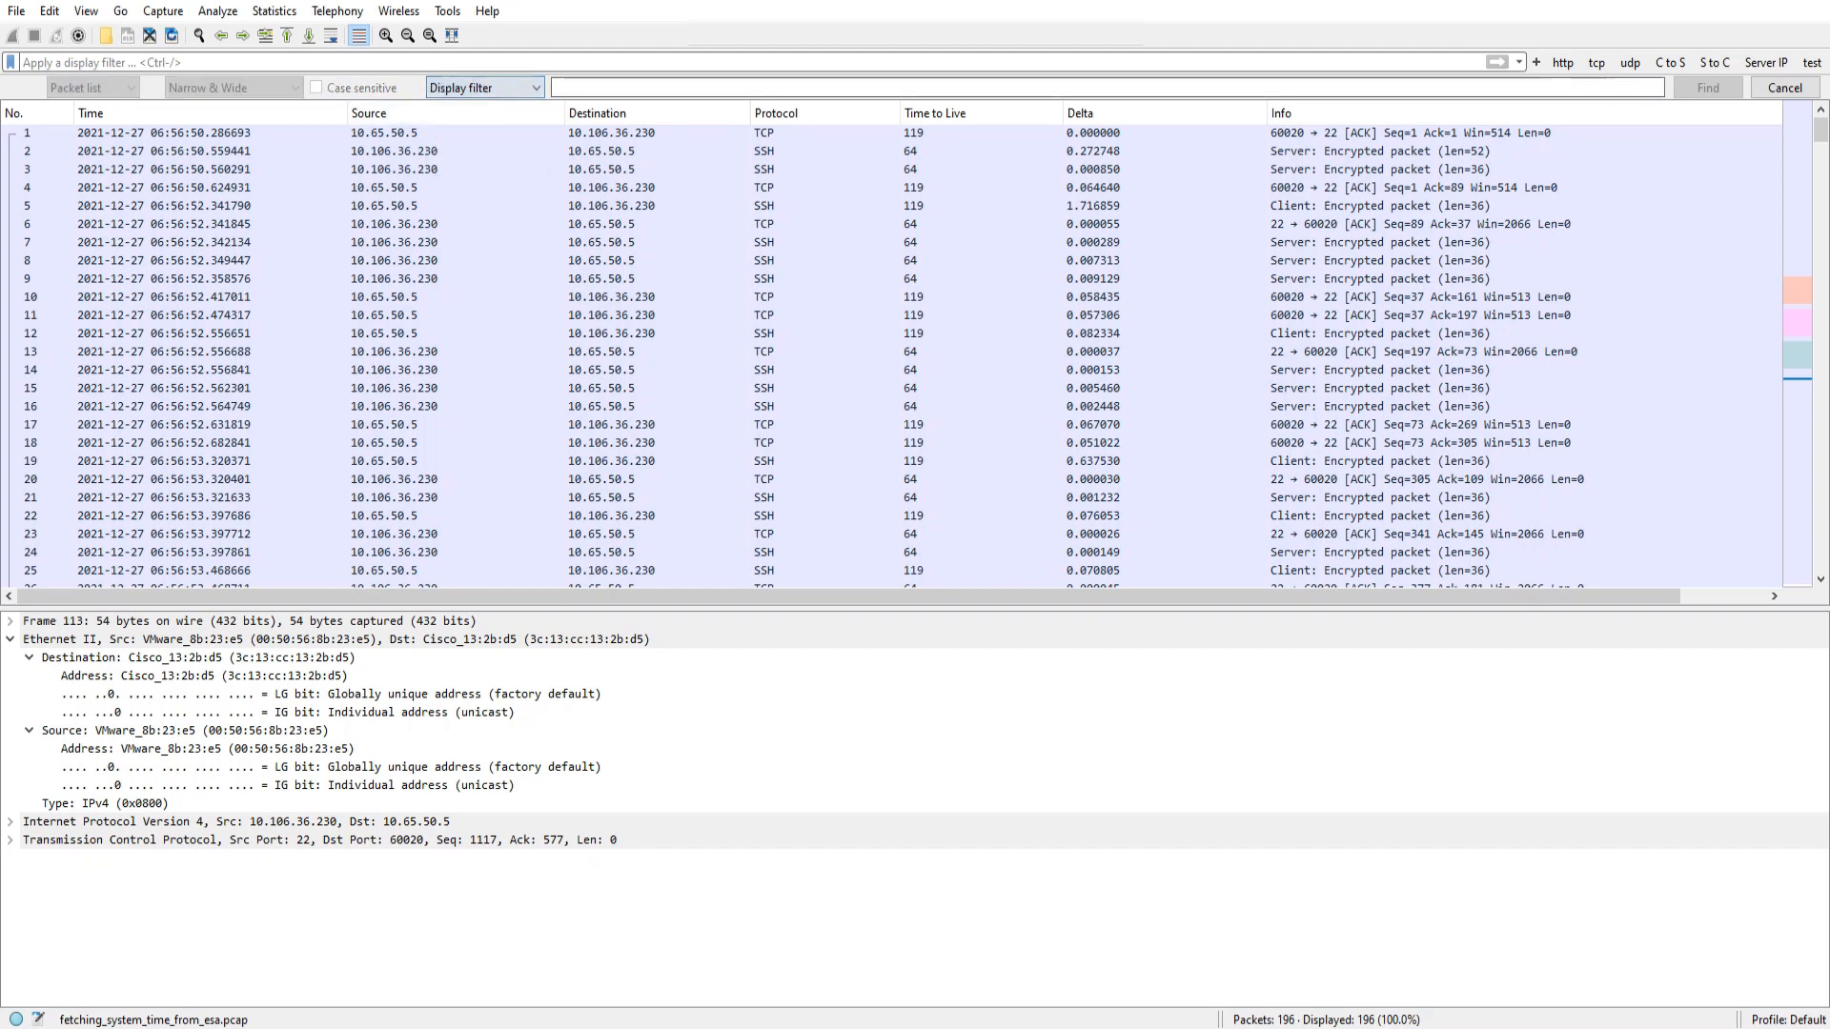
click(629, 88)
text(http)
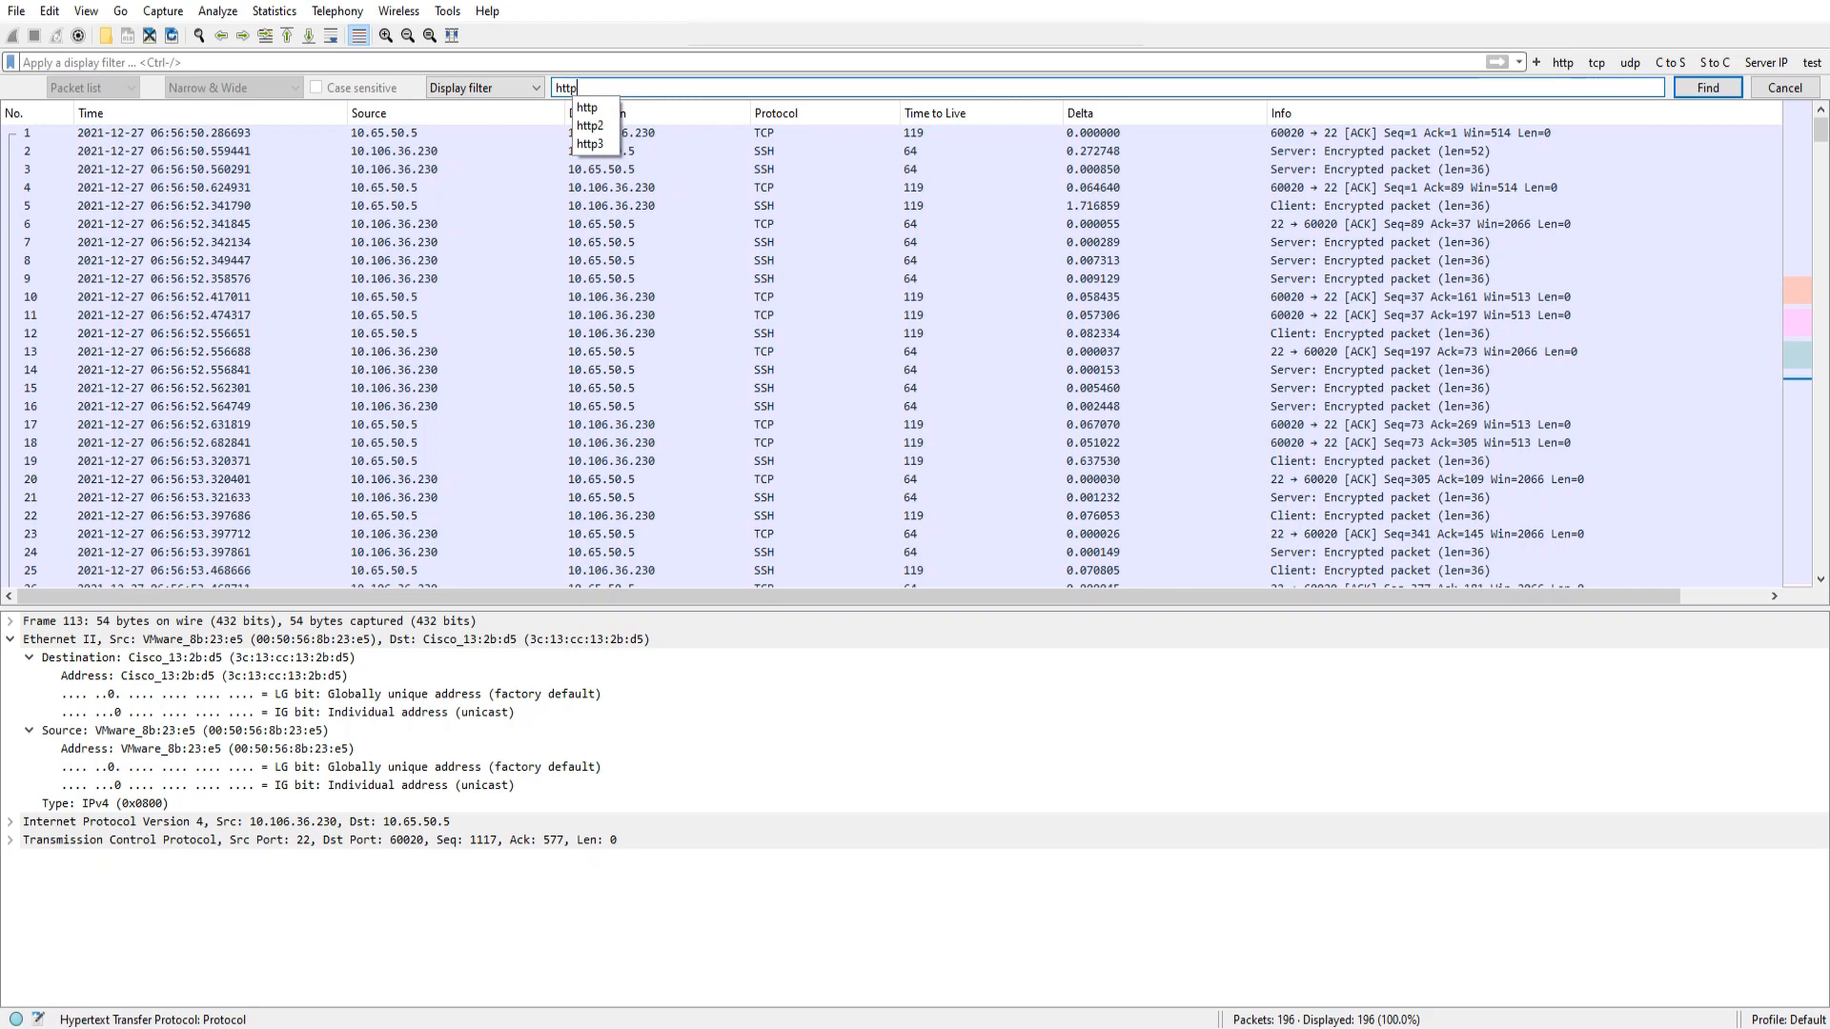
- Set the packet search type to Hex value, replace the search text with 00:50, and find the first match
click(485, 87)
click(485, 88)
click(485, 87)
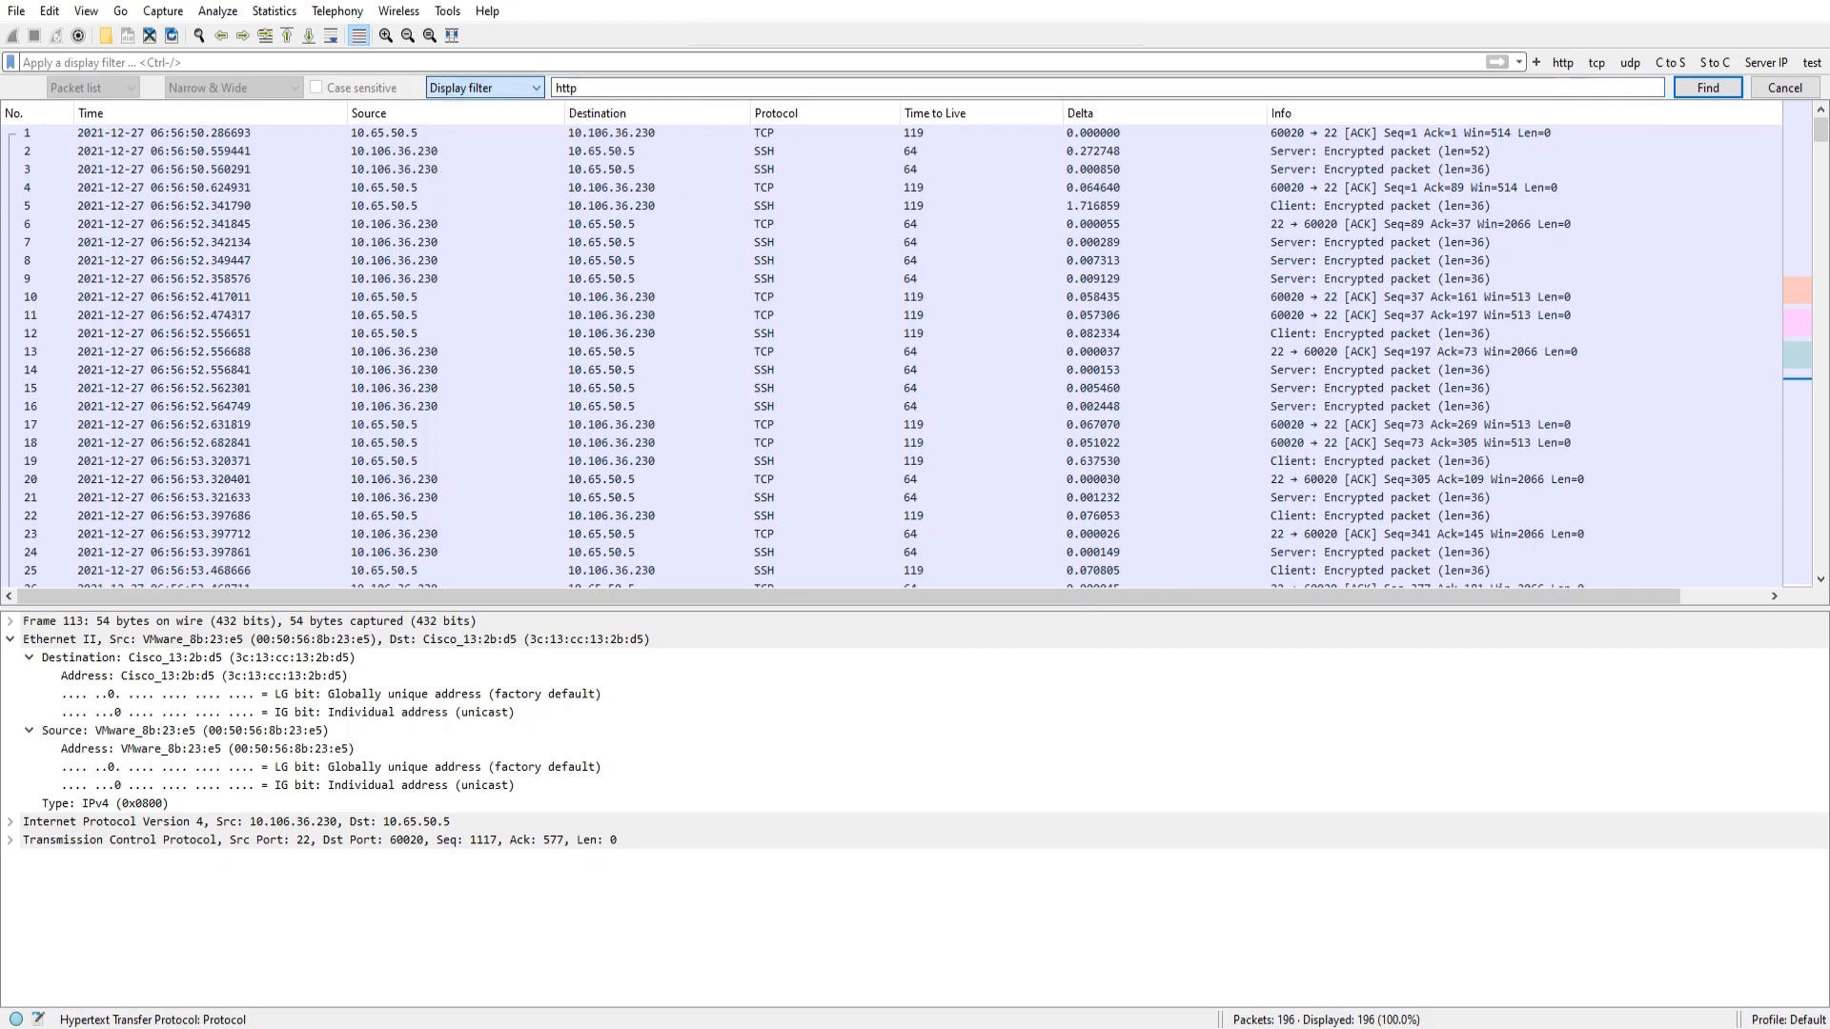
click(485, 87)
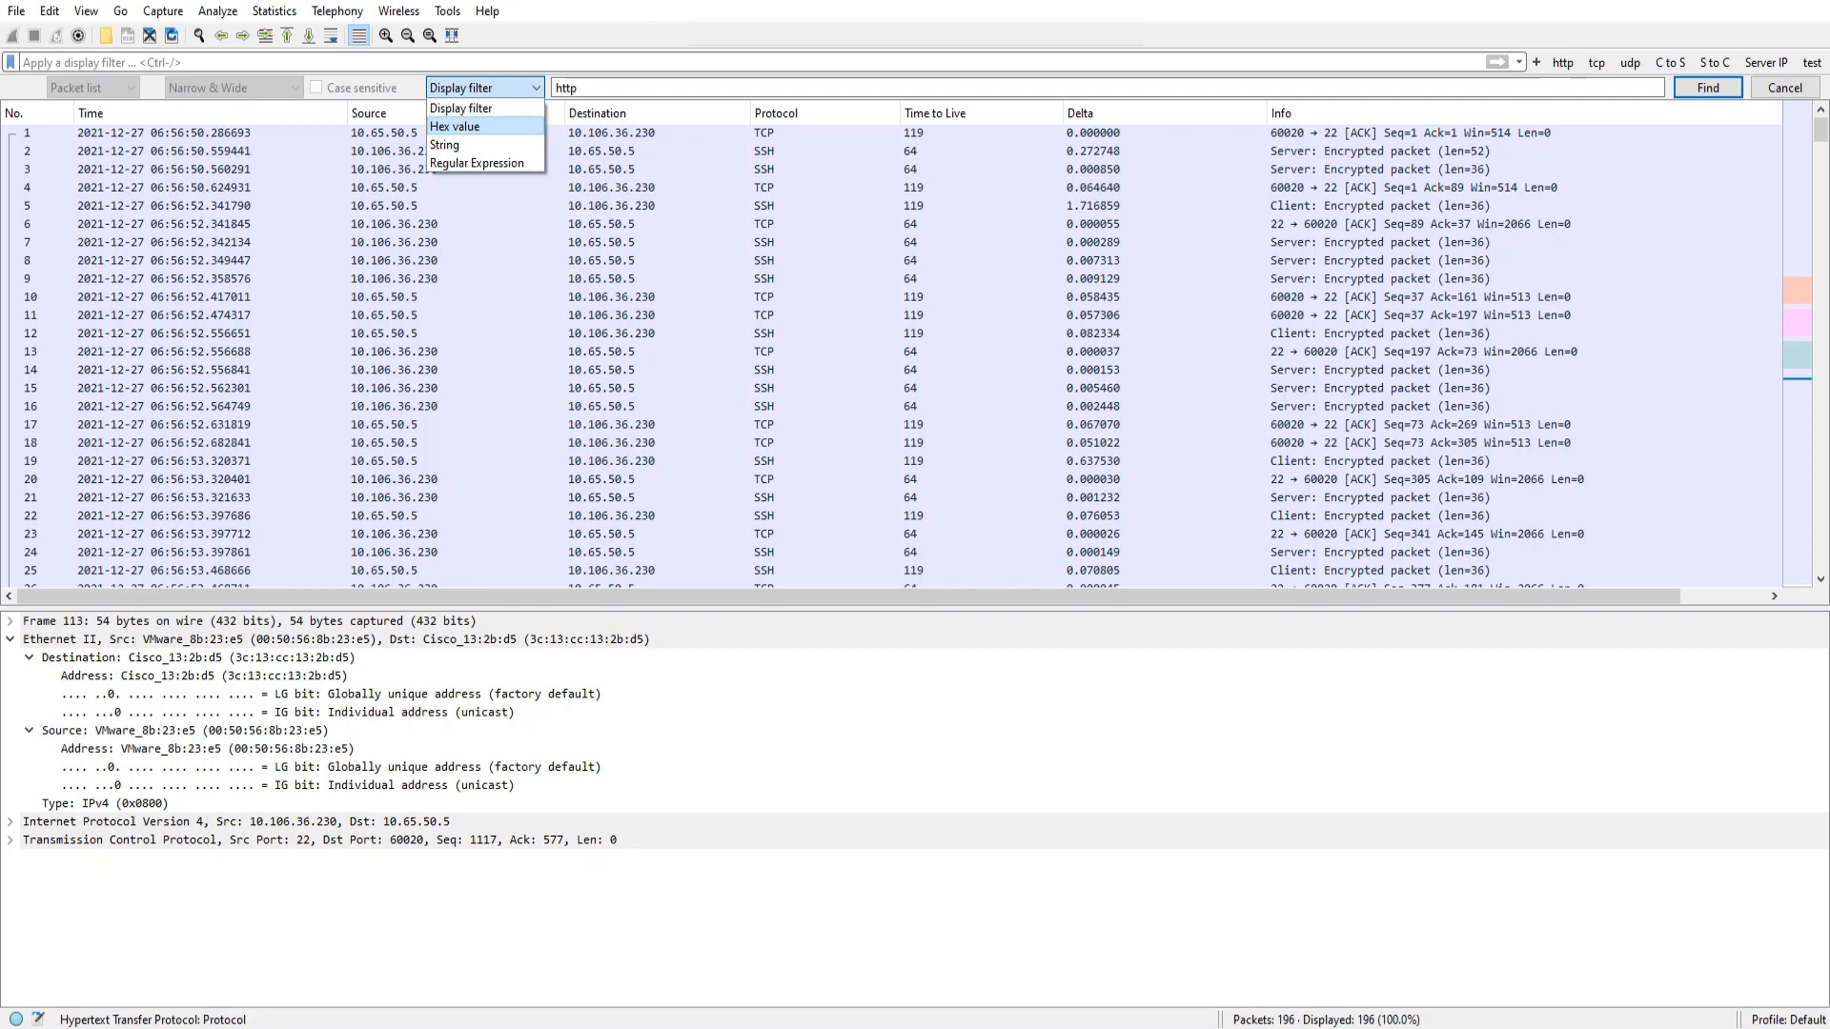
click(454, 127)
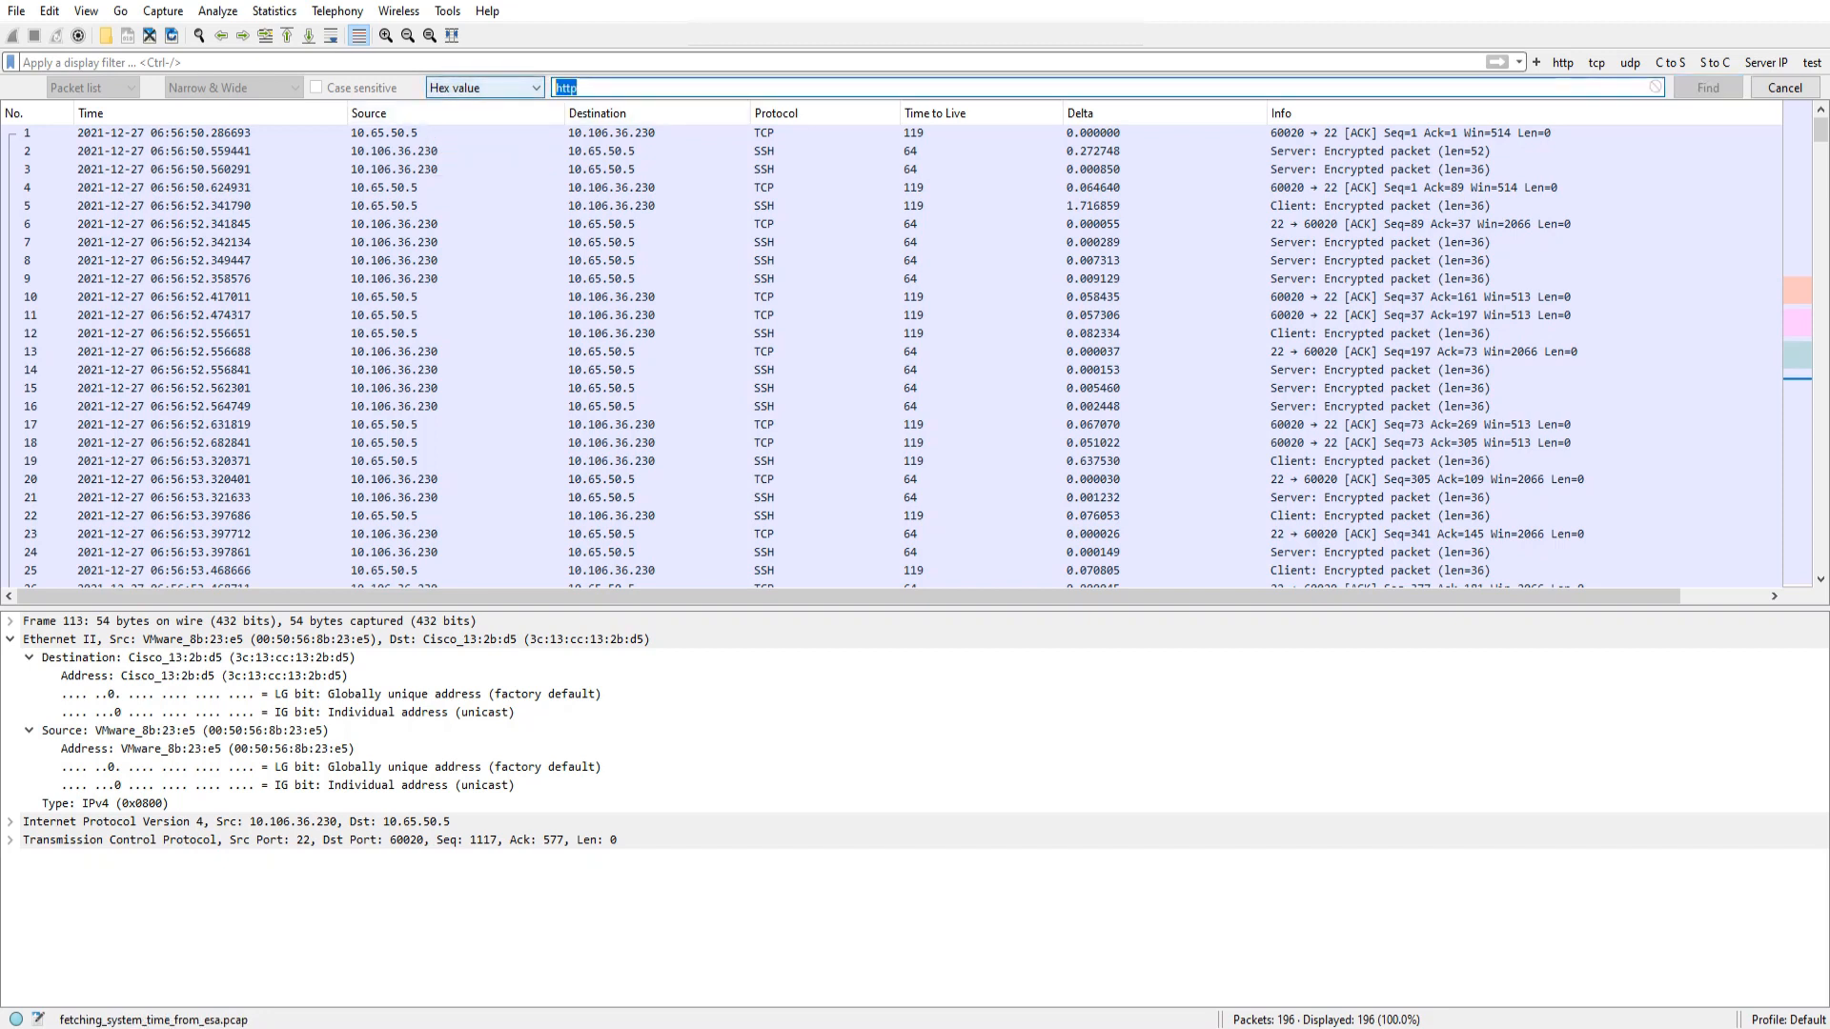
key(BackSpace)
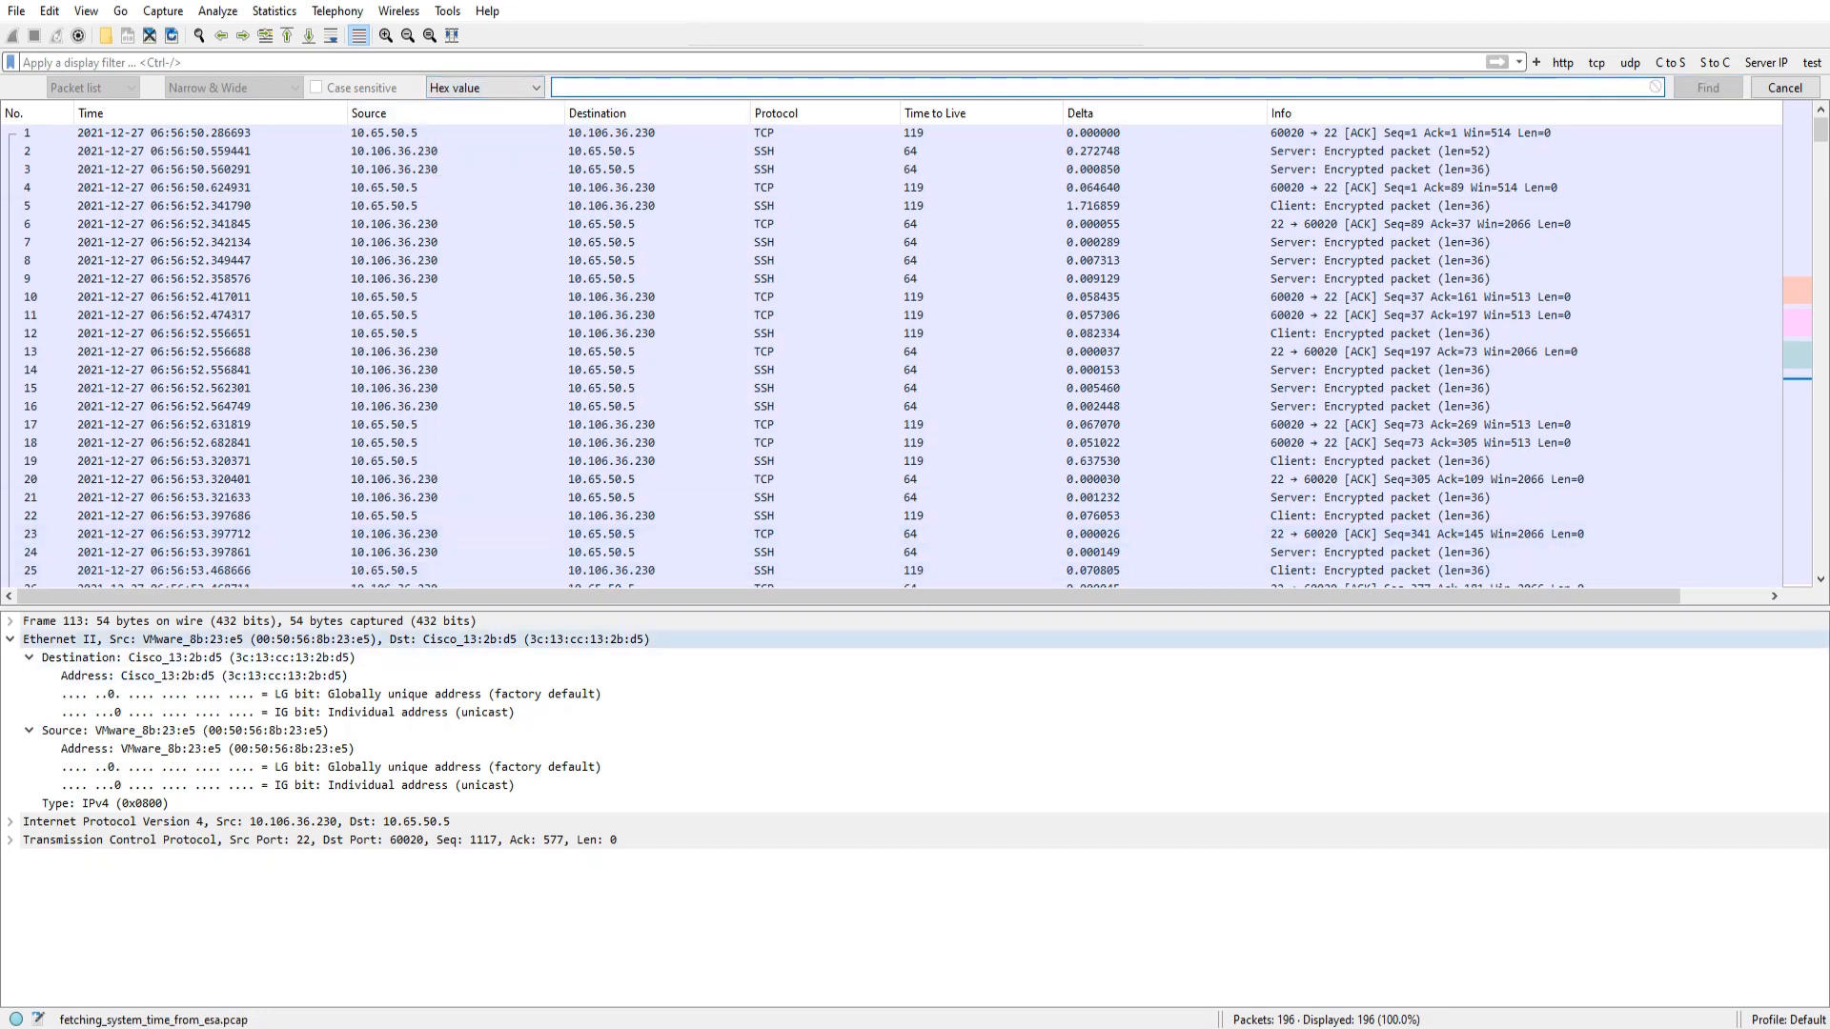
click(335, 639)
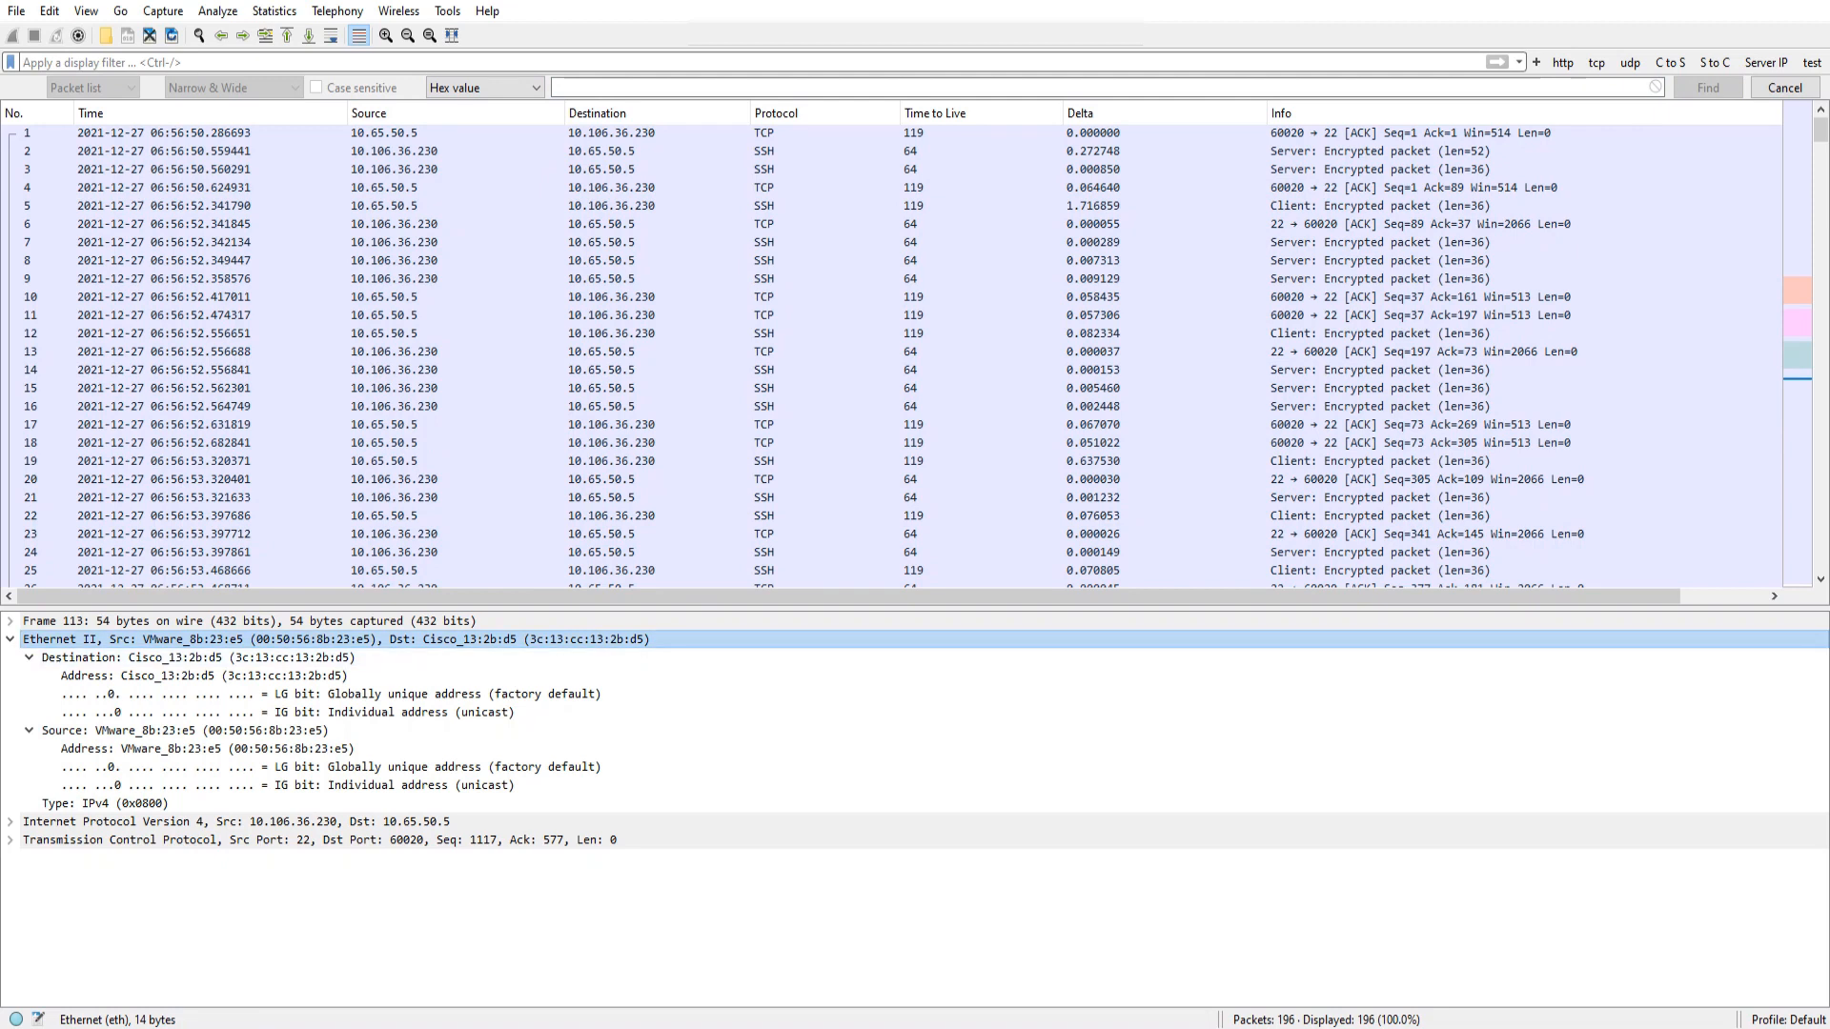
click(1108, 87)
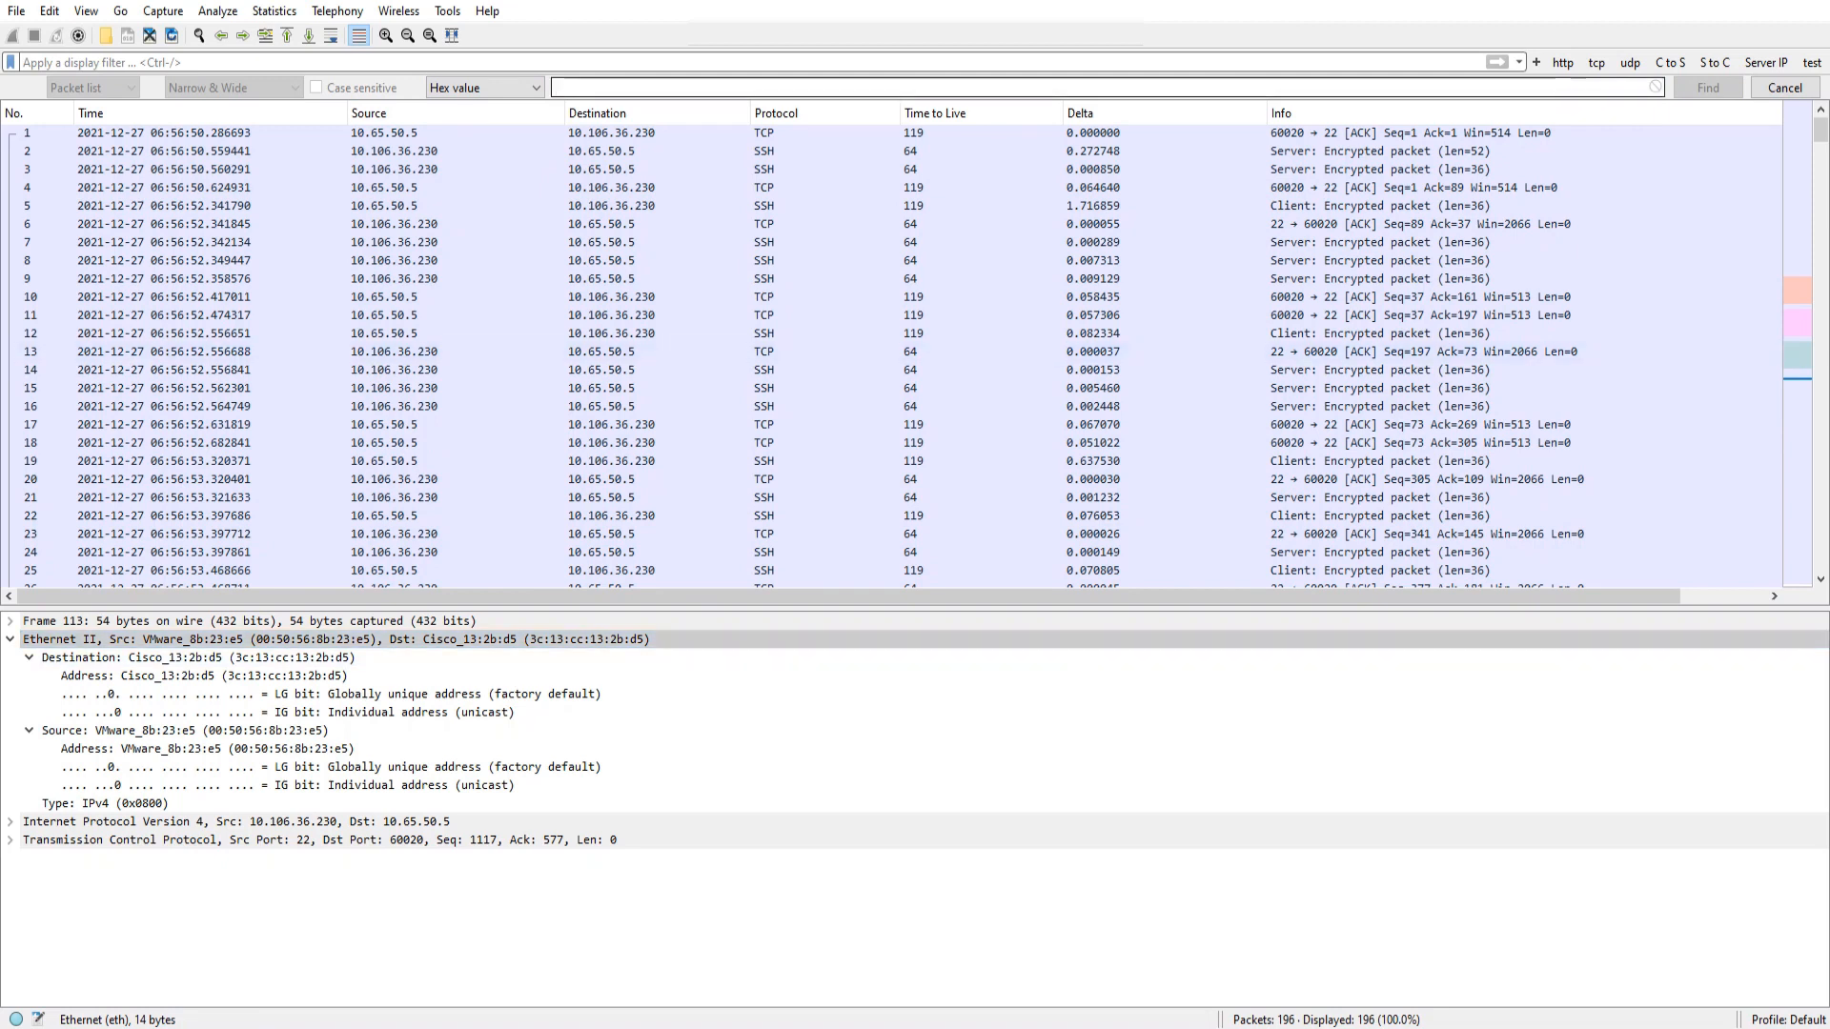
text(00:)
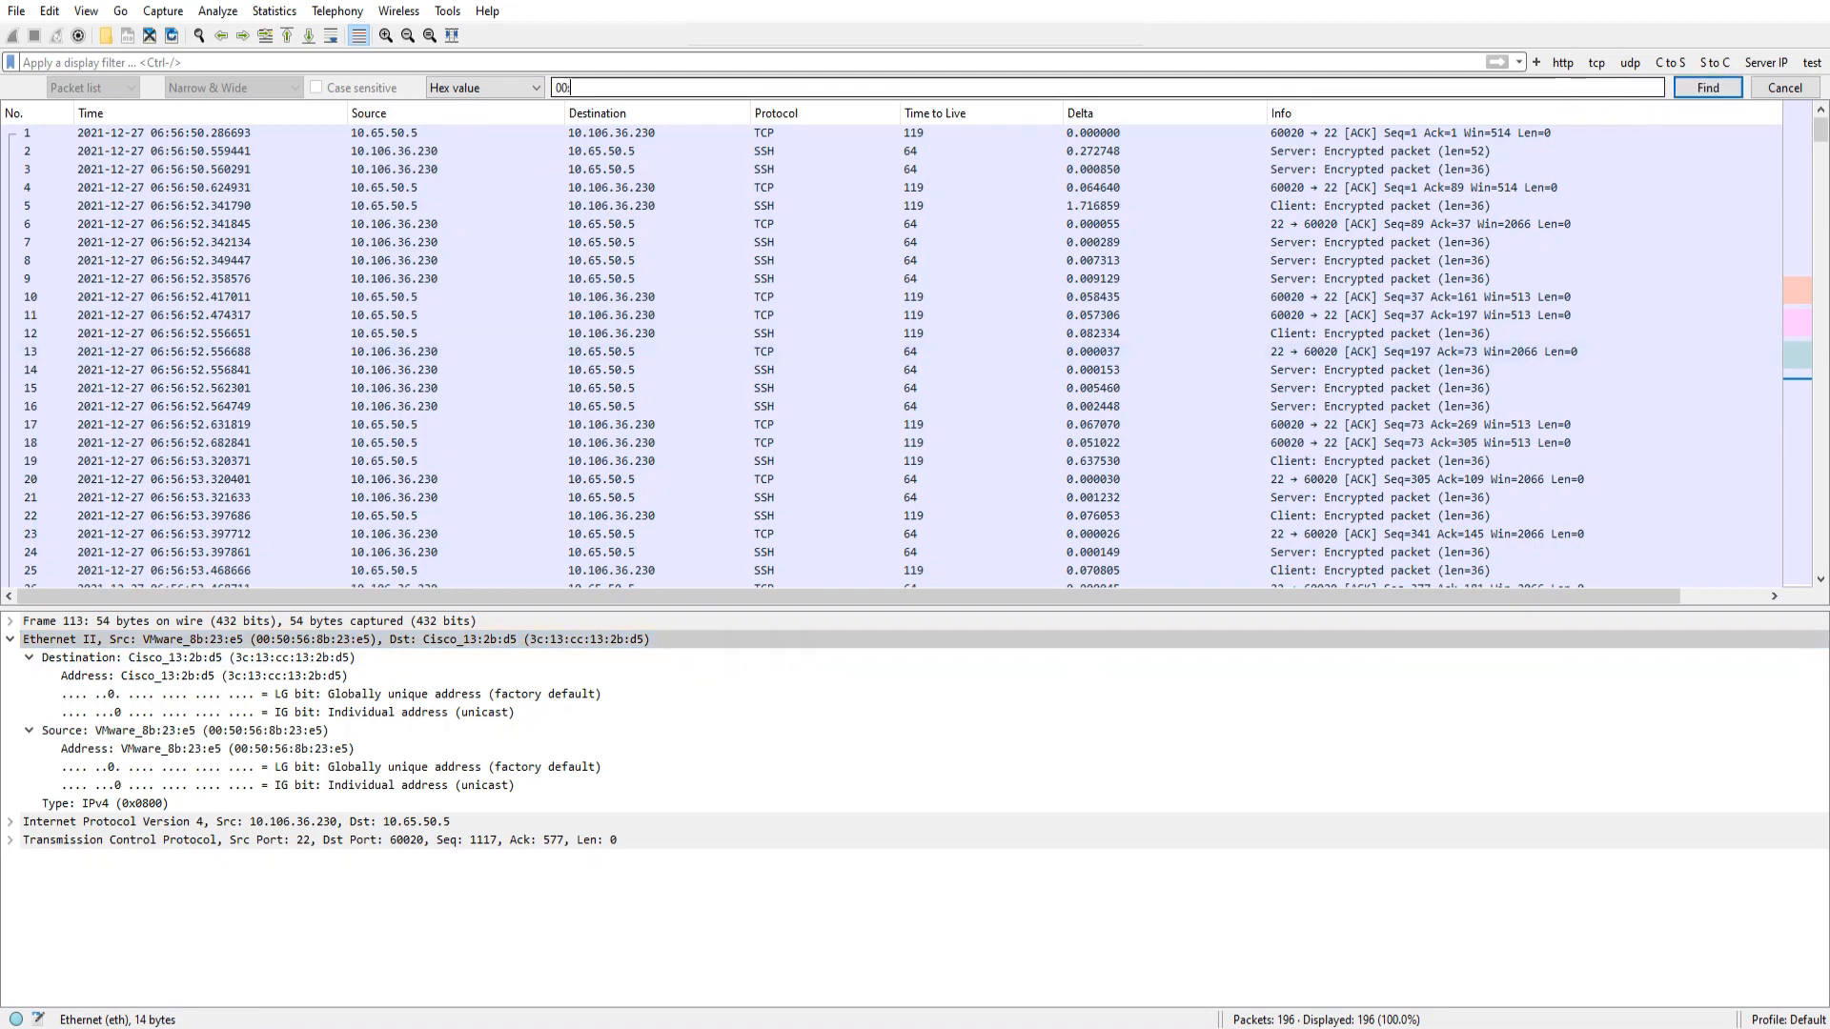
text(50)
key(Return)
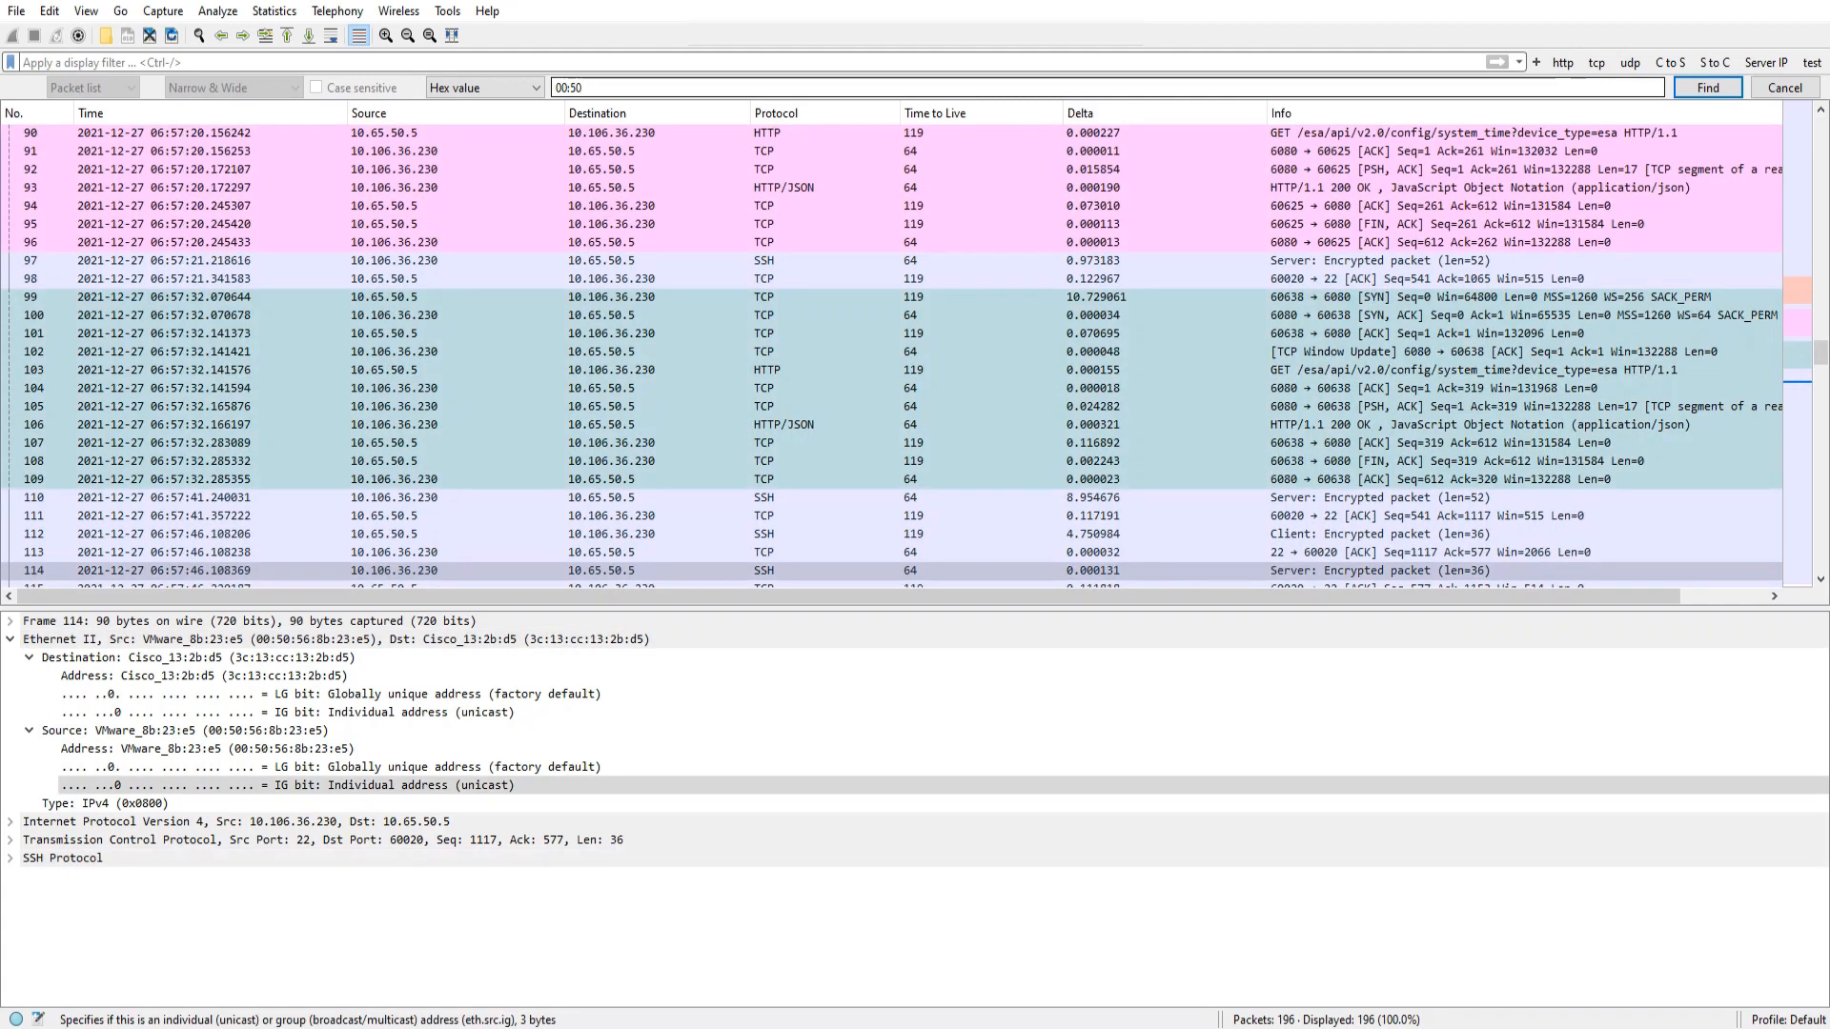
- Repeat the 00:50 hex search through the successive matching packets up to packet 121
key(Return)
key(Return)
key(Return)
key(Return)
key(Return)
key(Return)
key(Return)
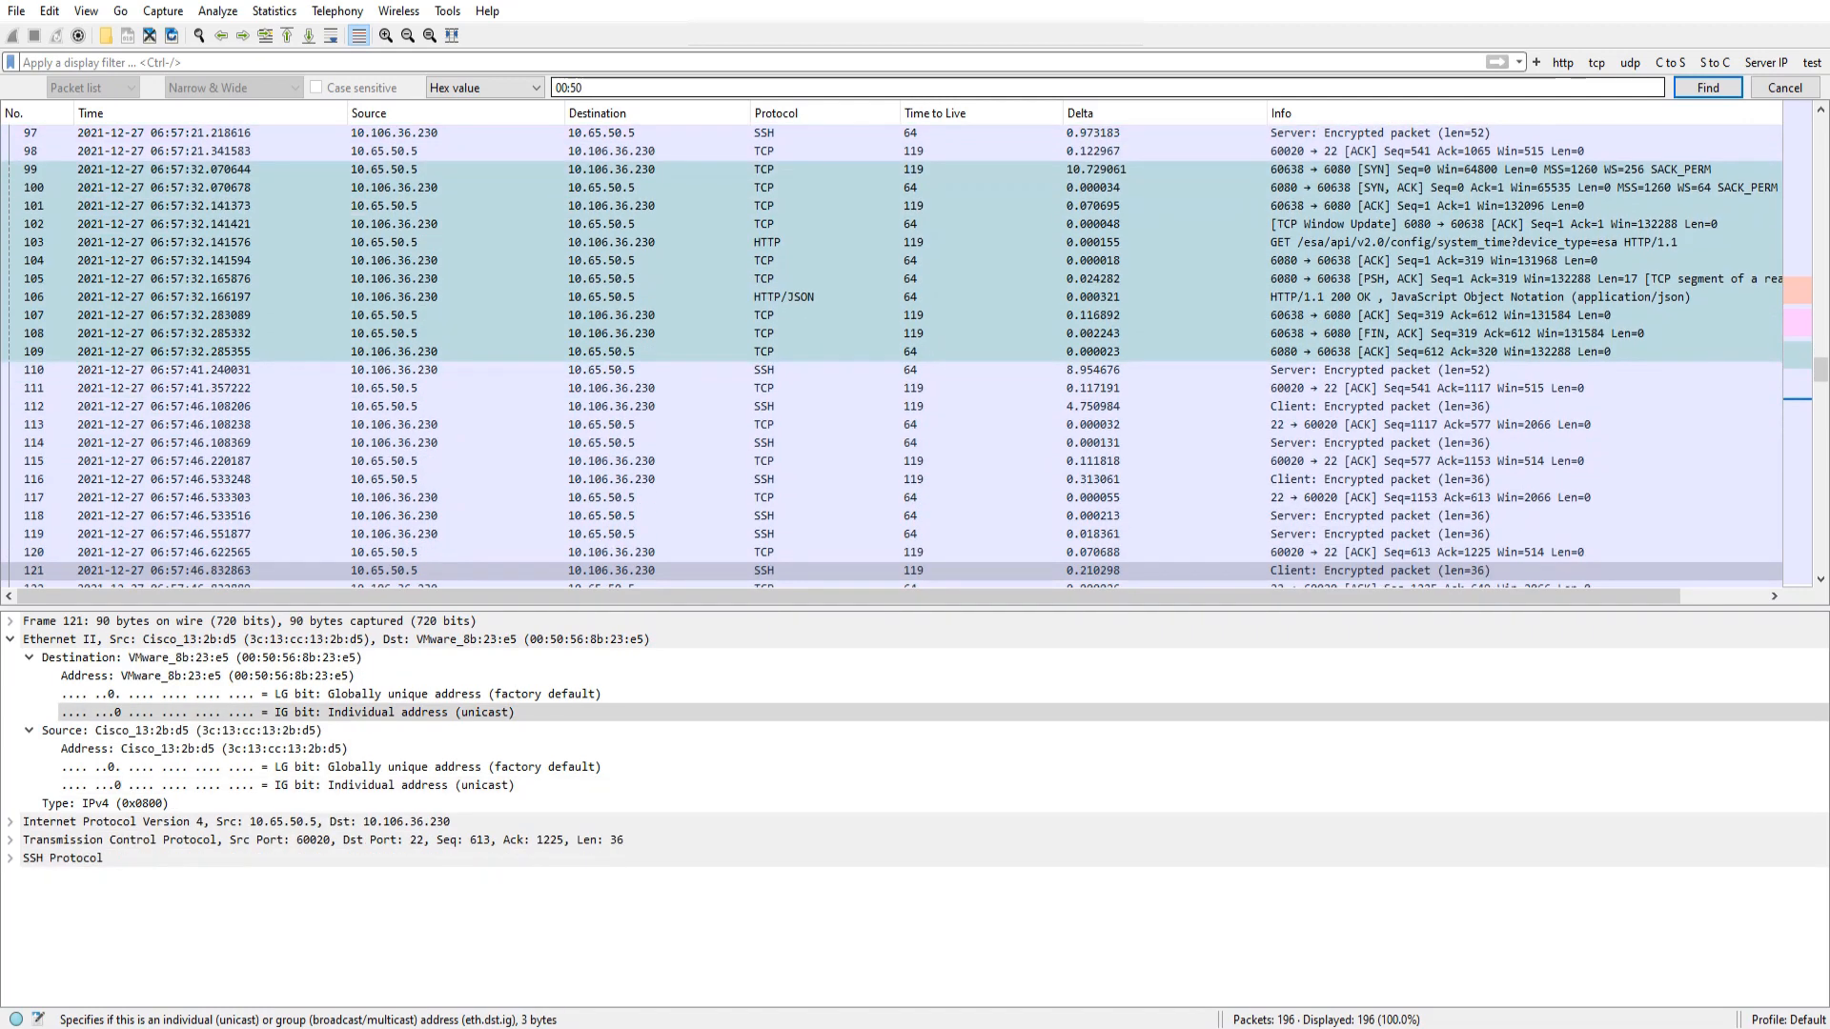
- Clear the hex search text, set the search type to String, and search the packet list for GET
click(637, 87)
scroll(657, 248, up, 20)
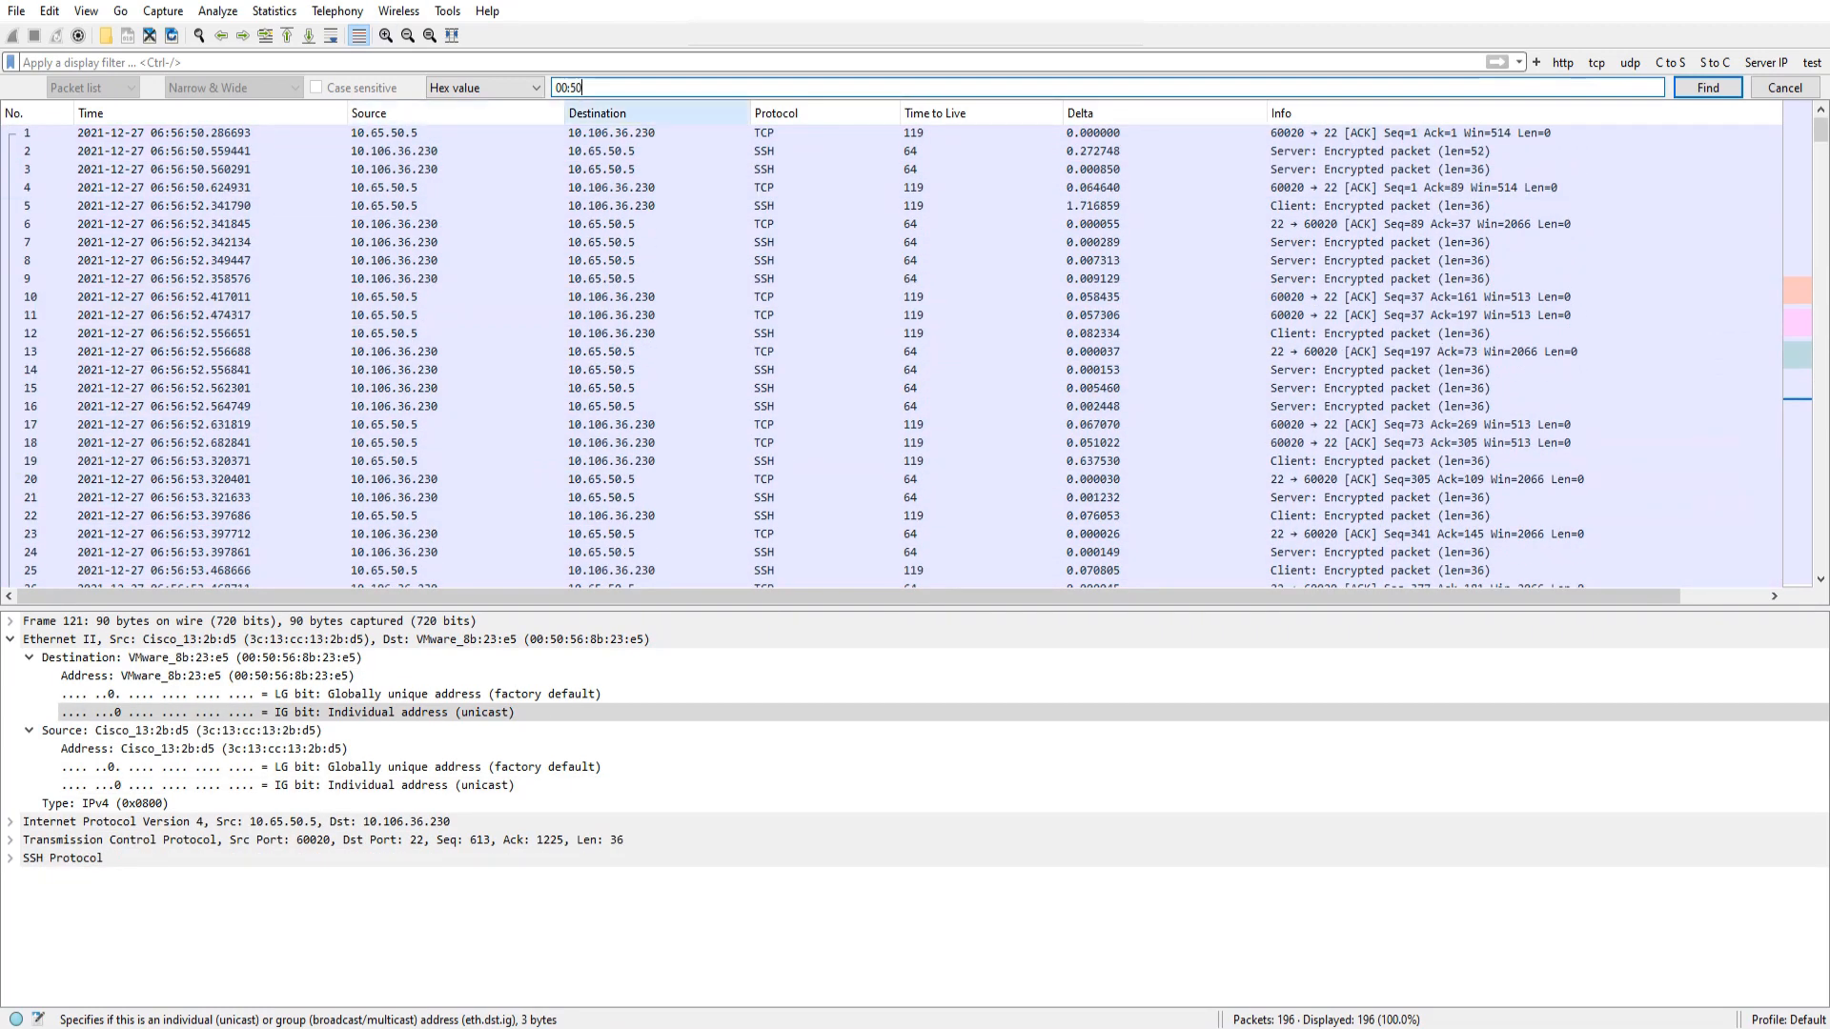
drag(610, 88, 524, 87)
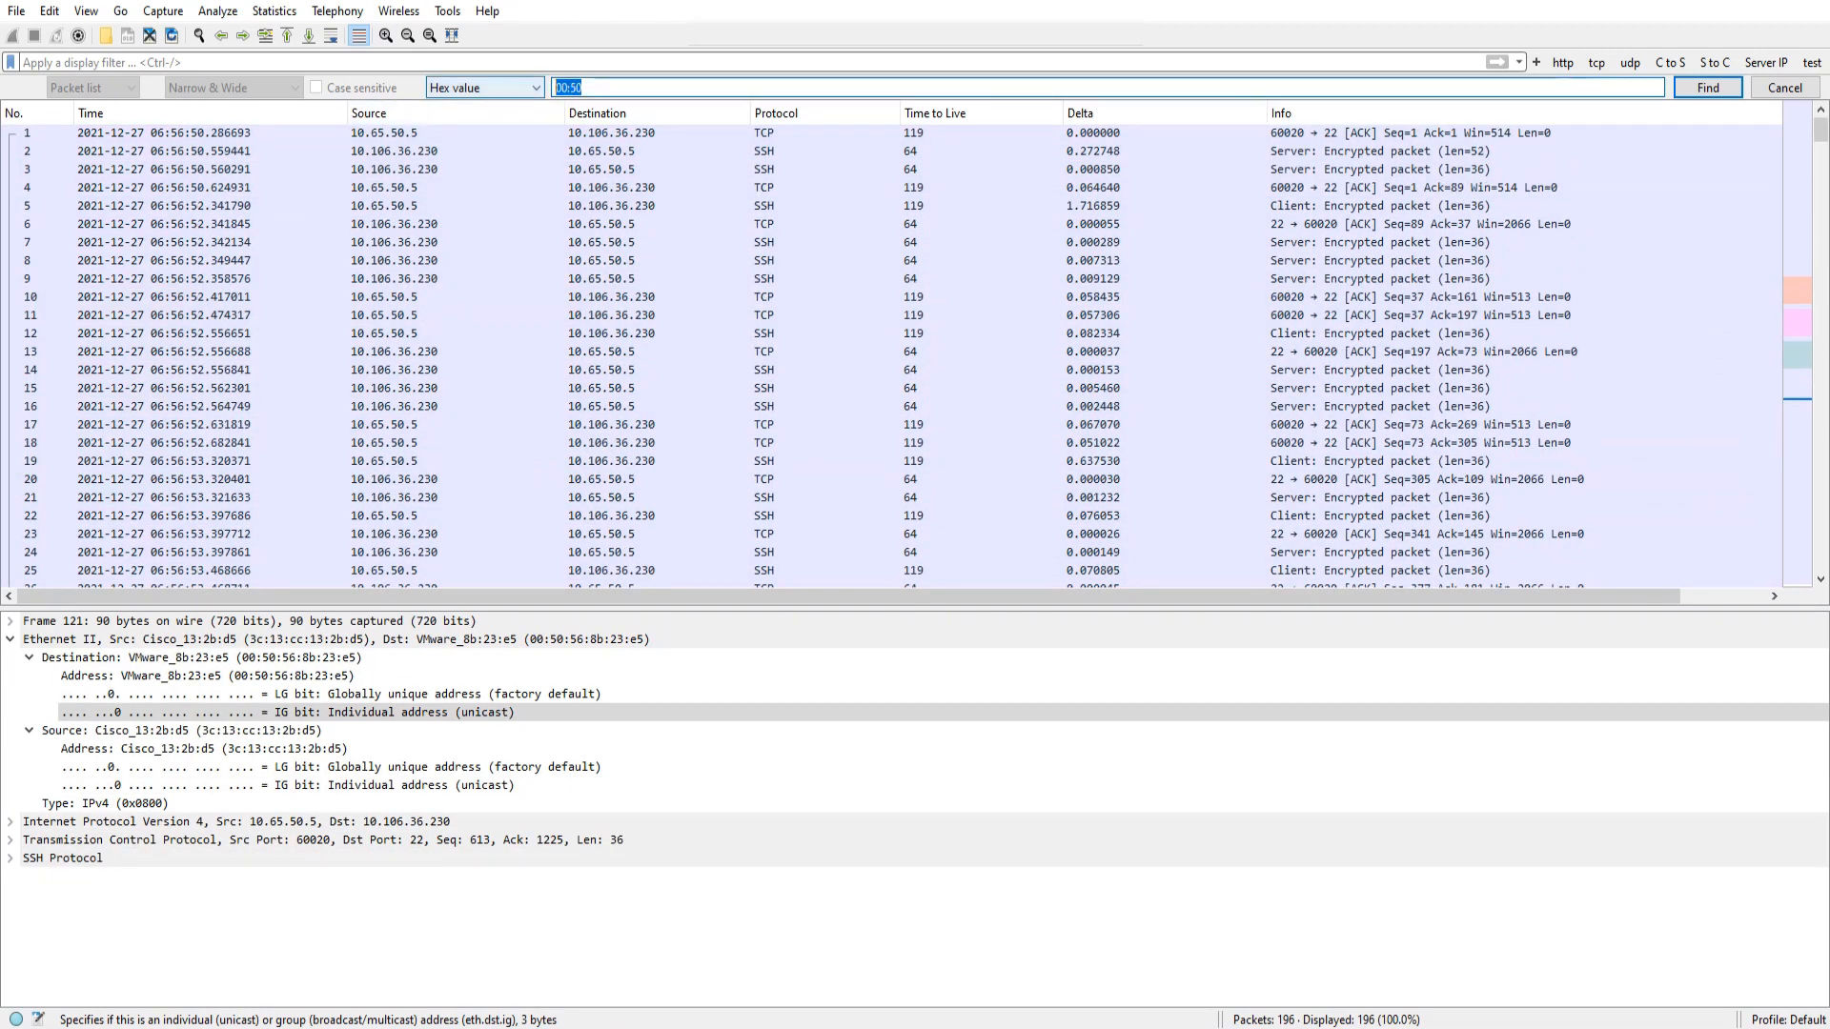
key(BackSpace)
click(485, 88)
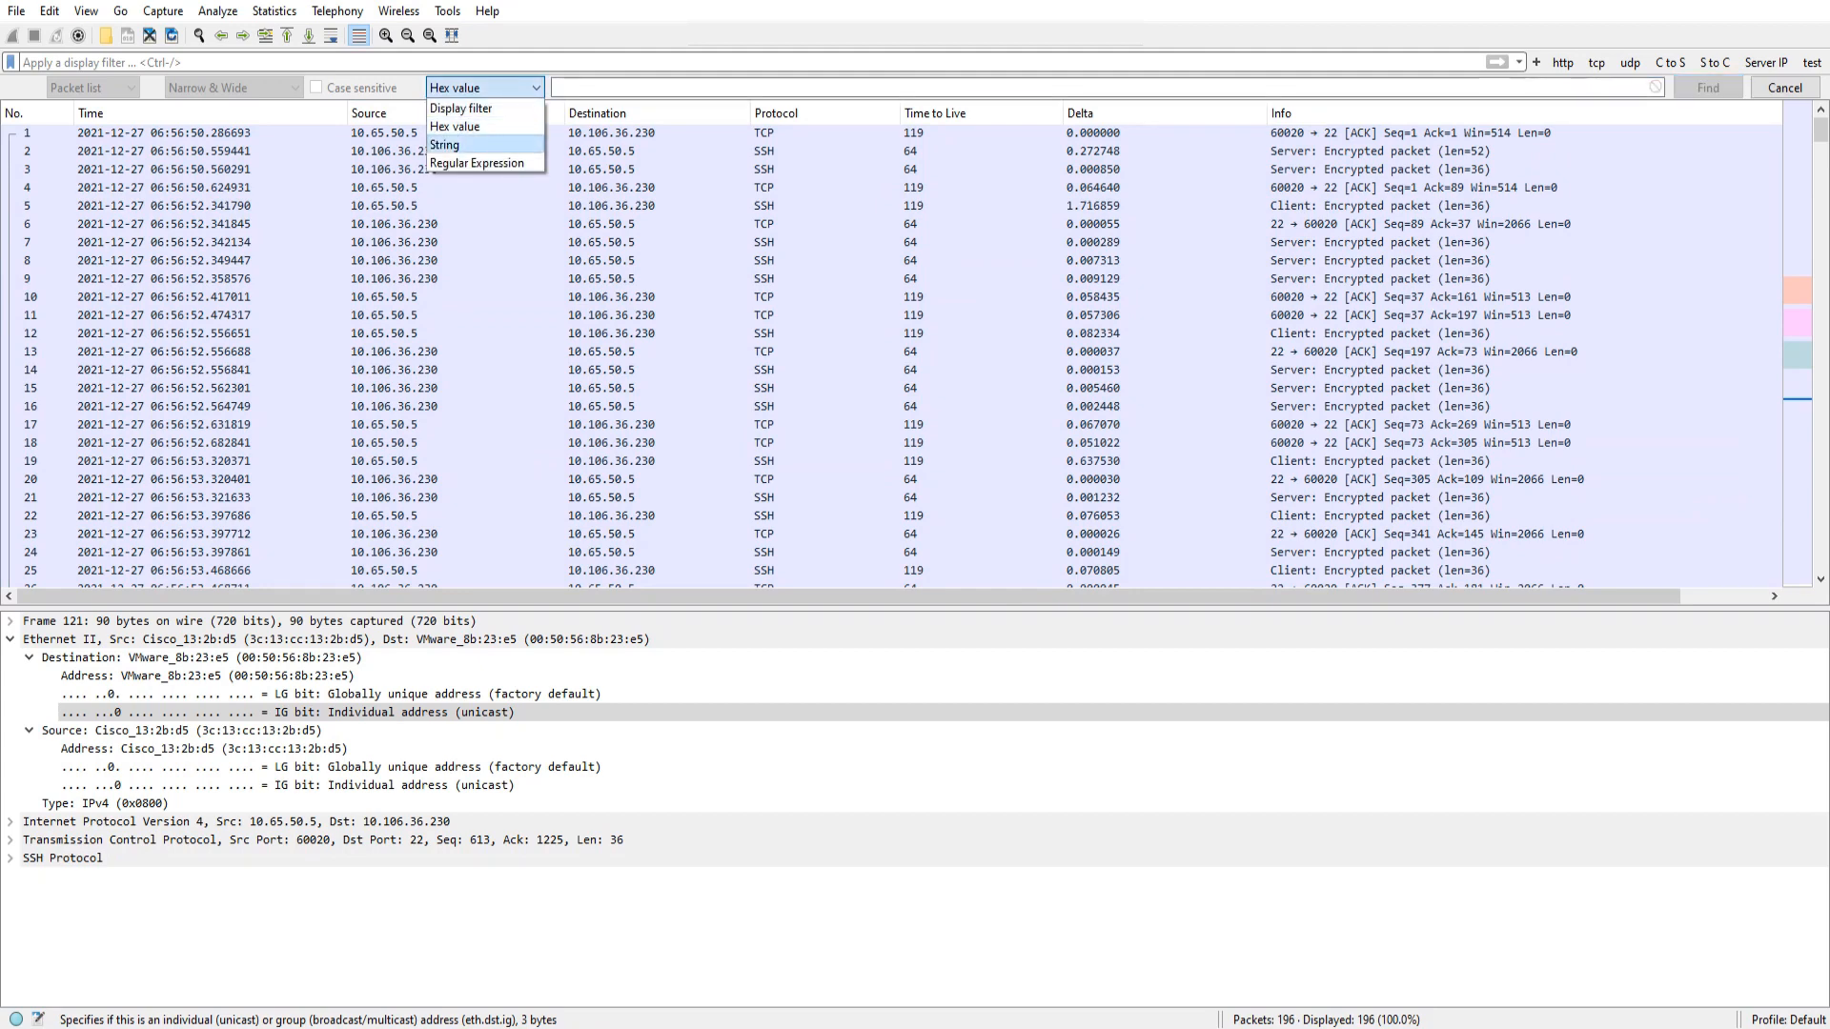
click(484, 145)
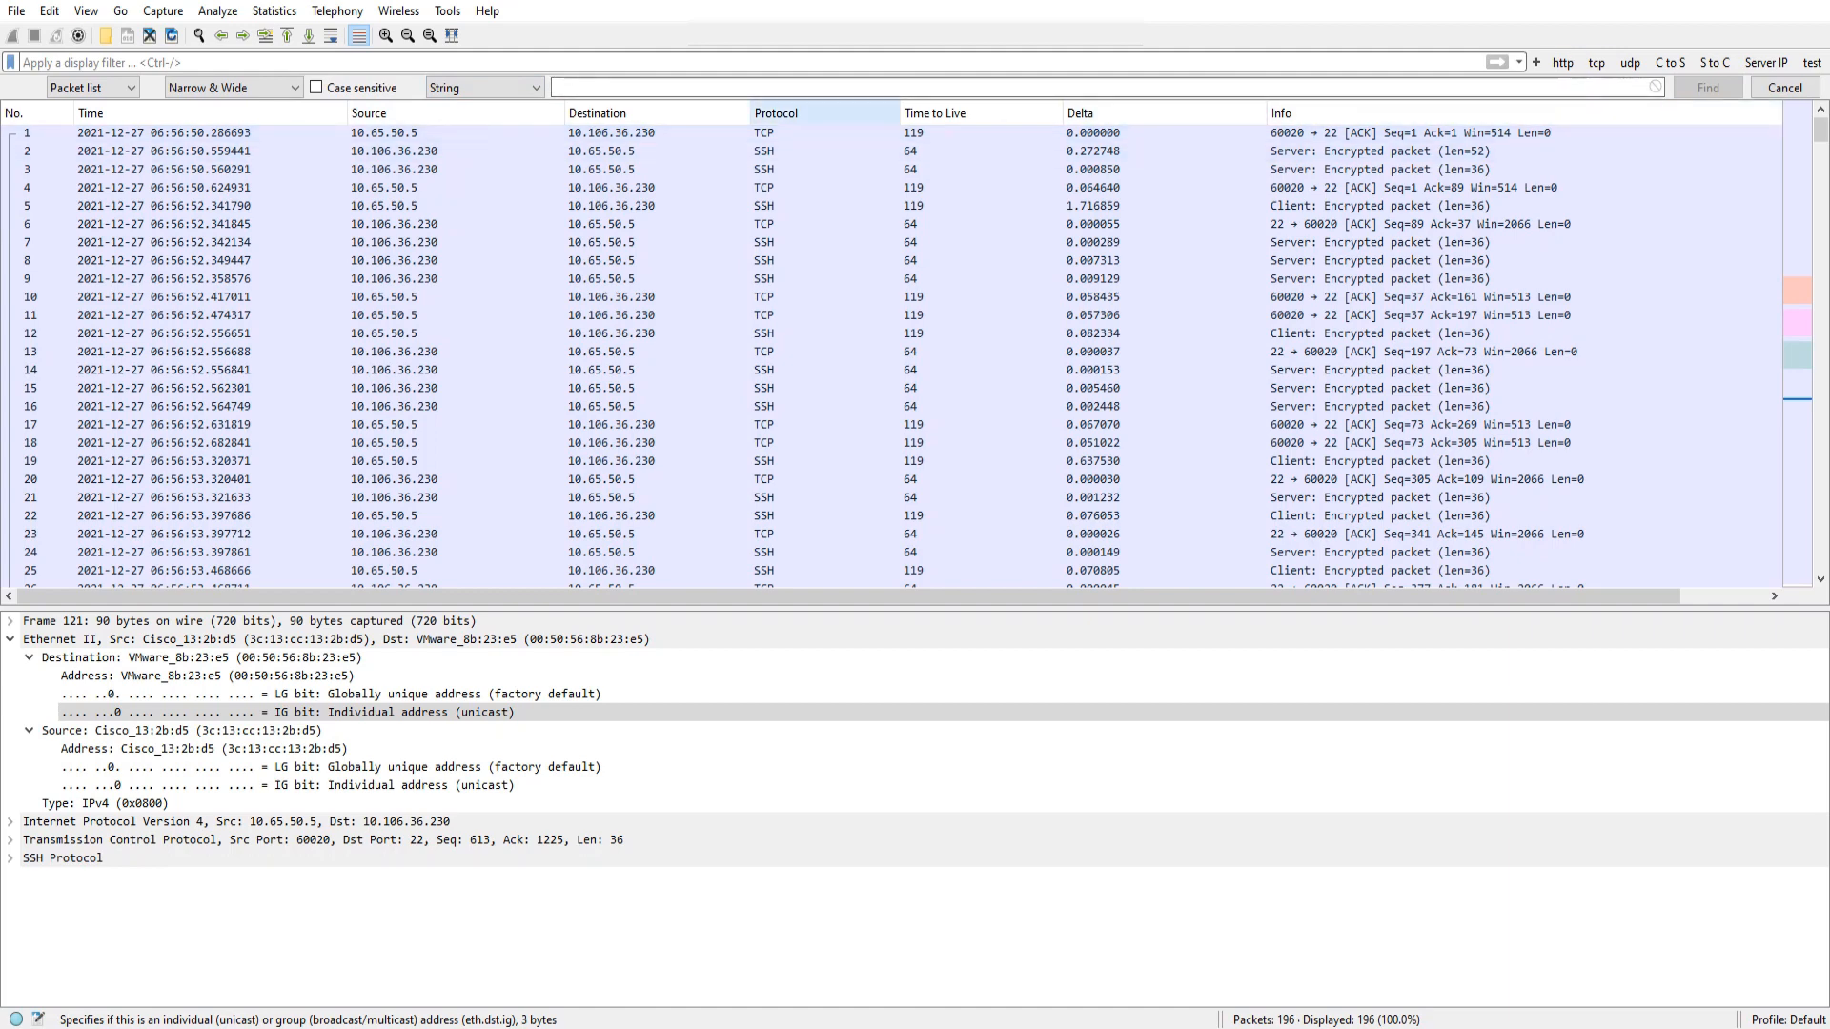
click(800, 87)
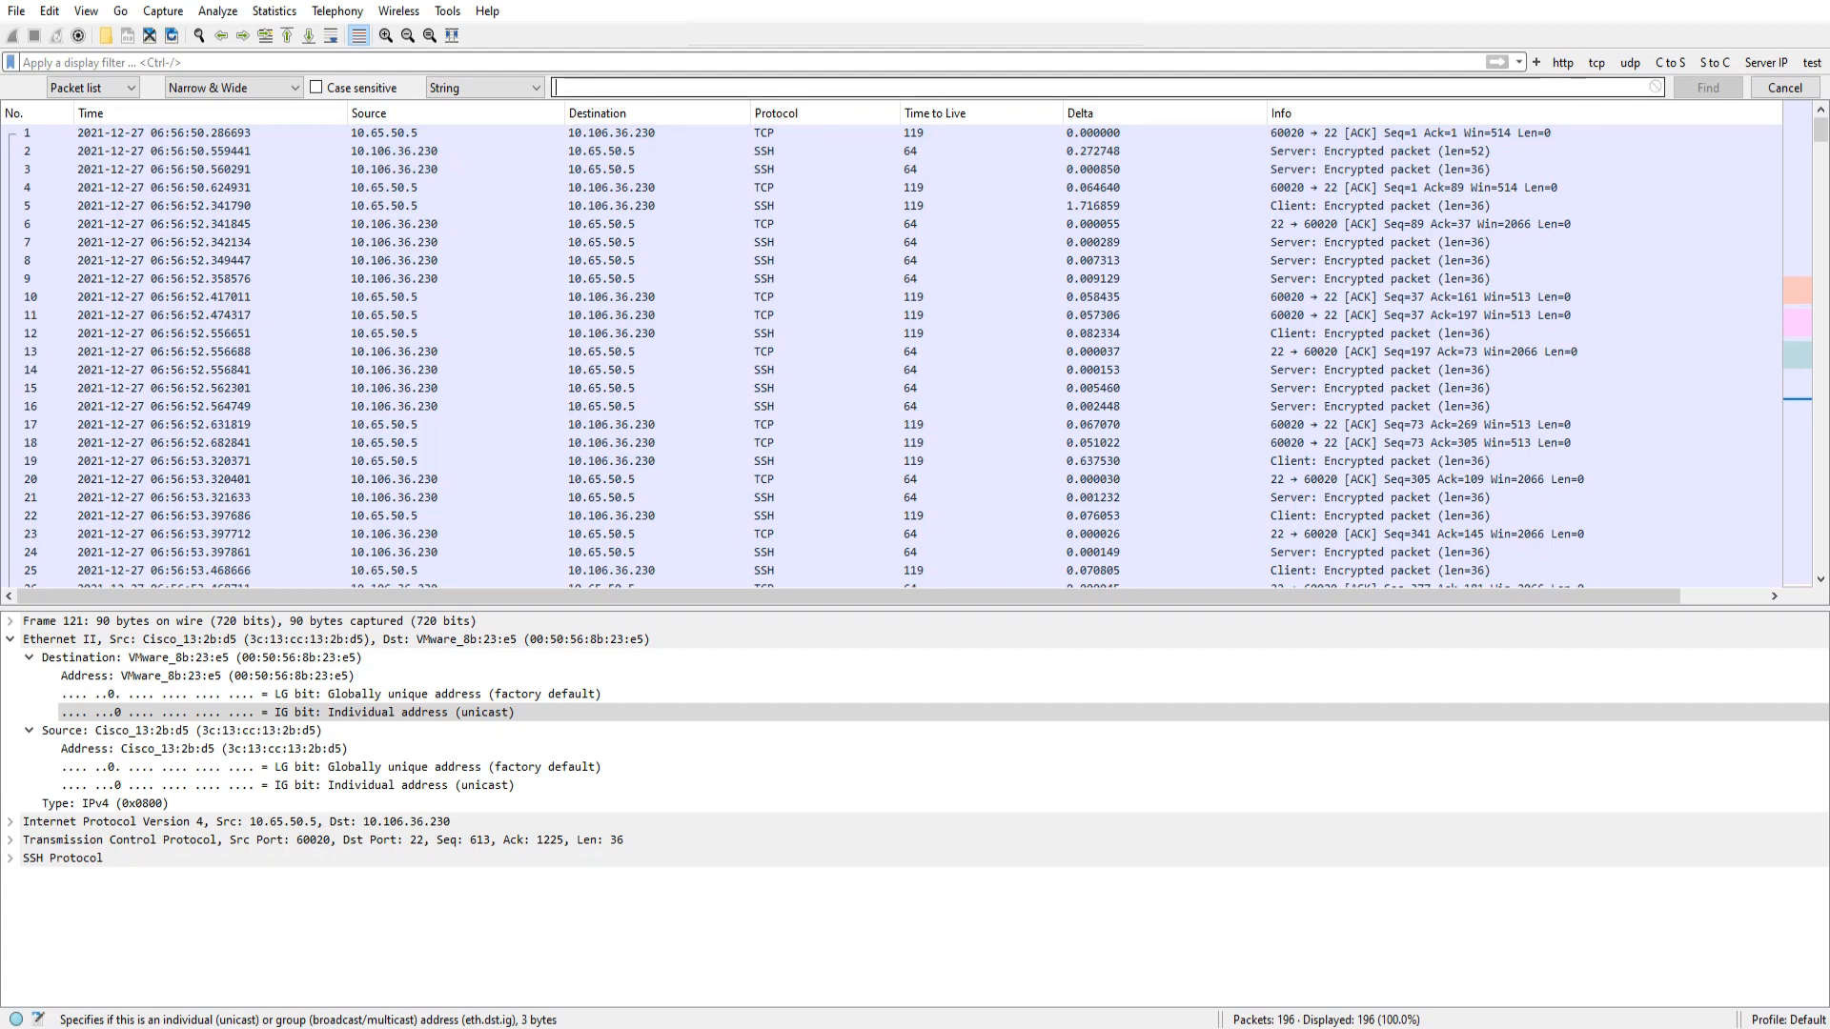
text(GET)
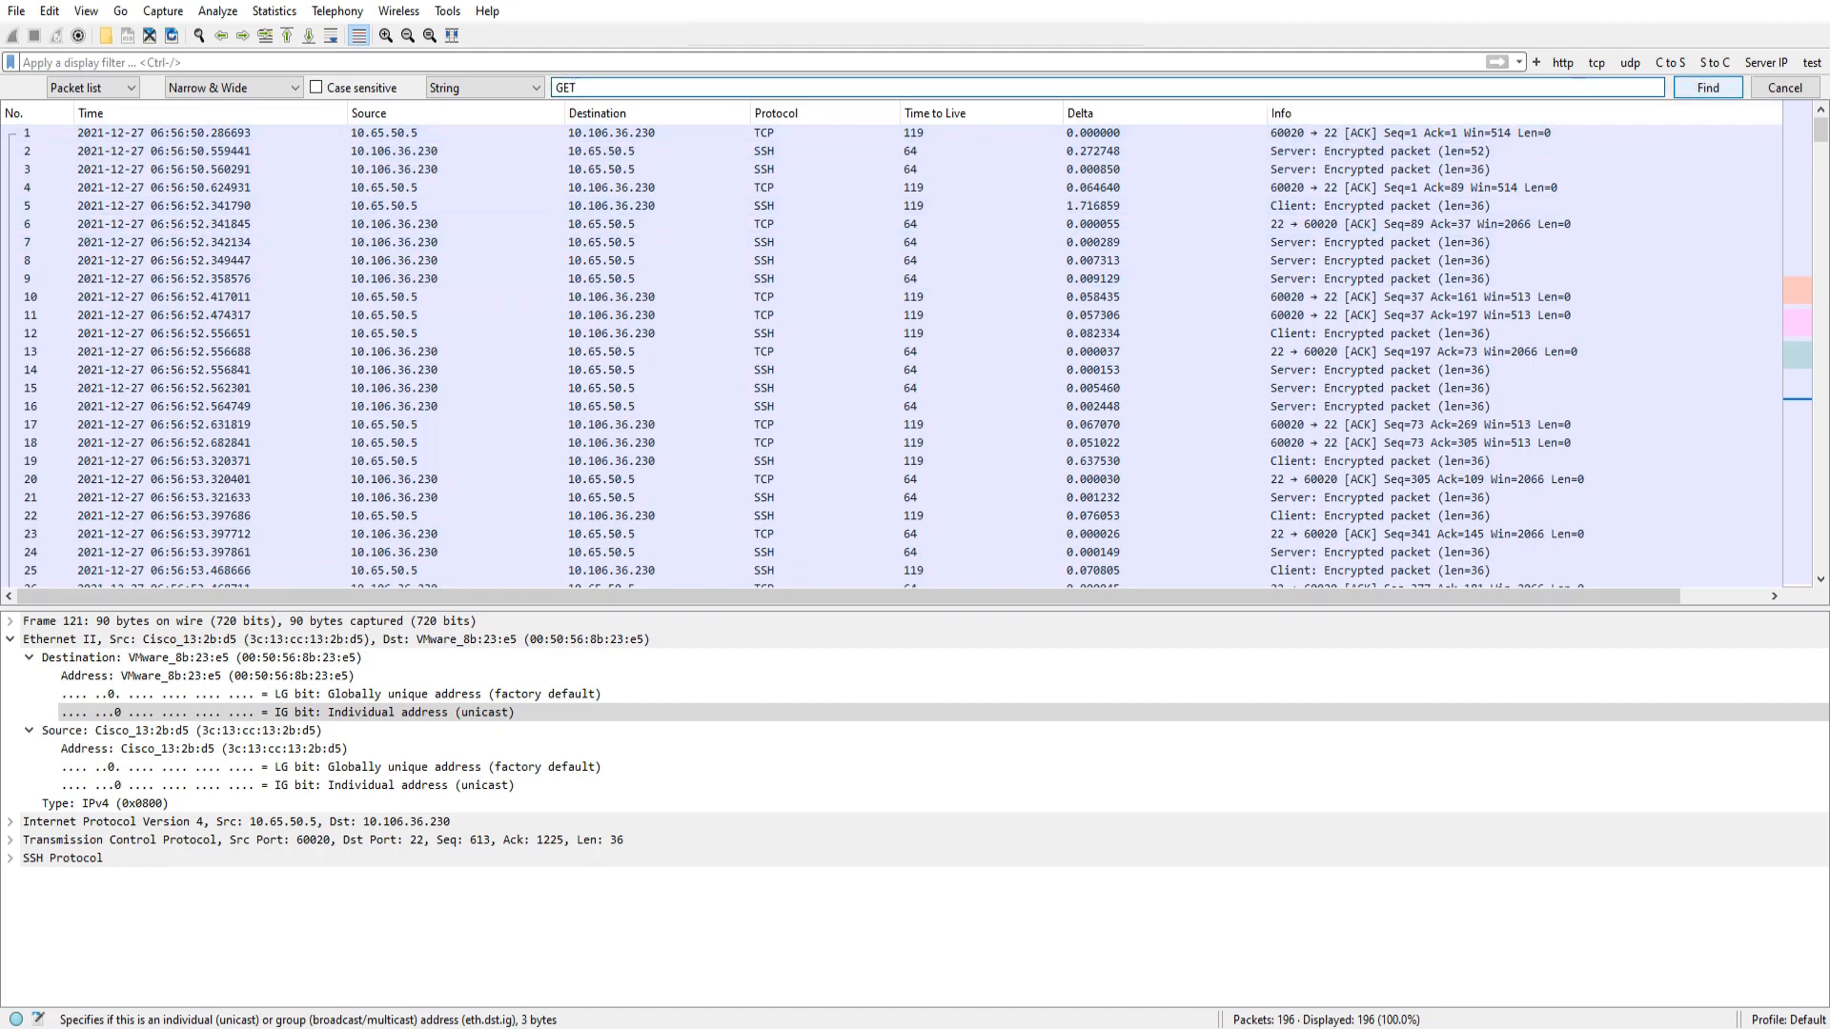
key(Return)
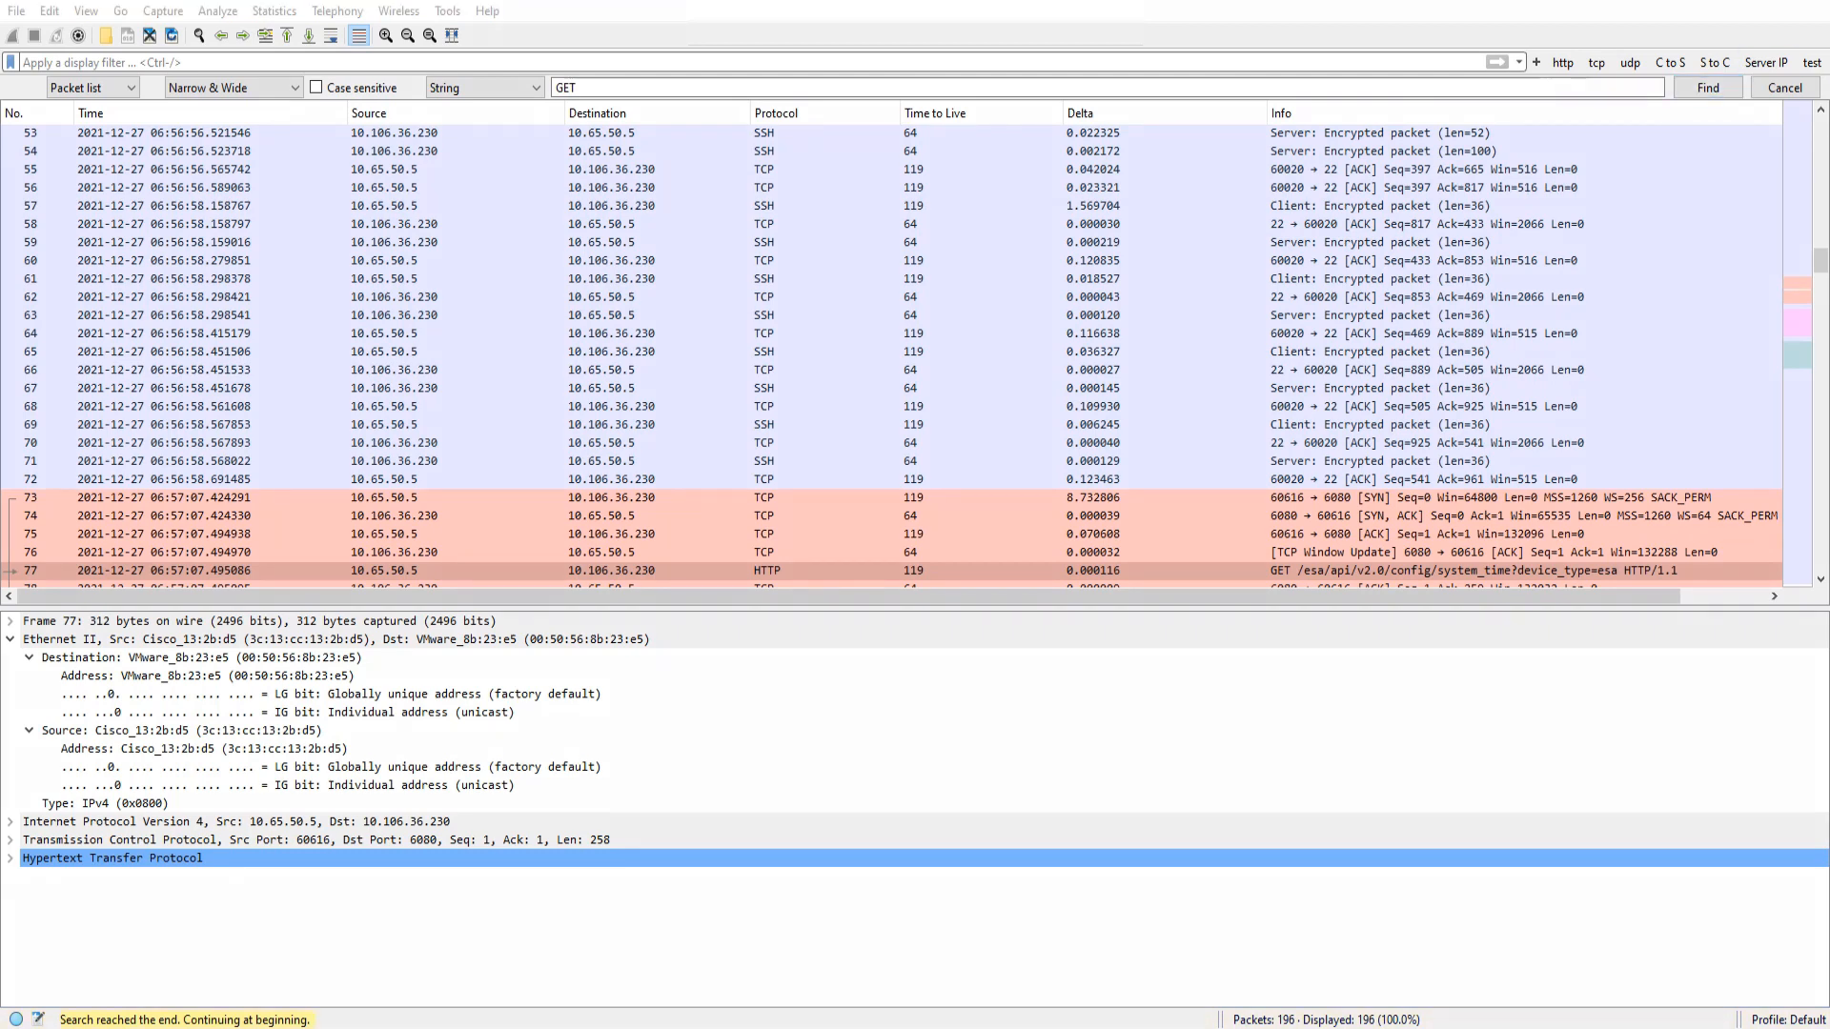
mouse_move(66, 594)
mouse_down()
mouse_move(4, 596)
mouse_move(17, 650)
mouse_move(97, 590)
mouse_move(36, 592)
mouse_move(38, 539)
mouse_up()
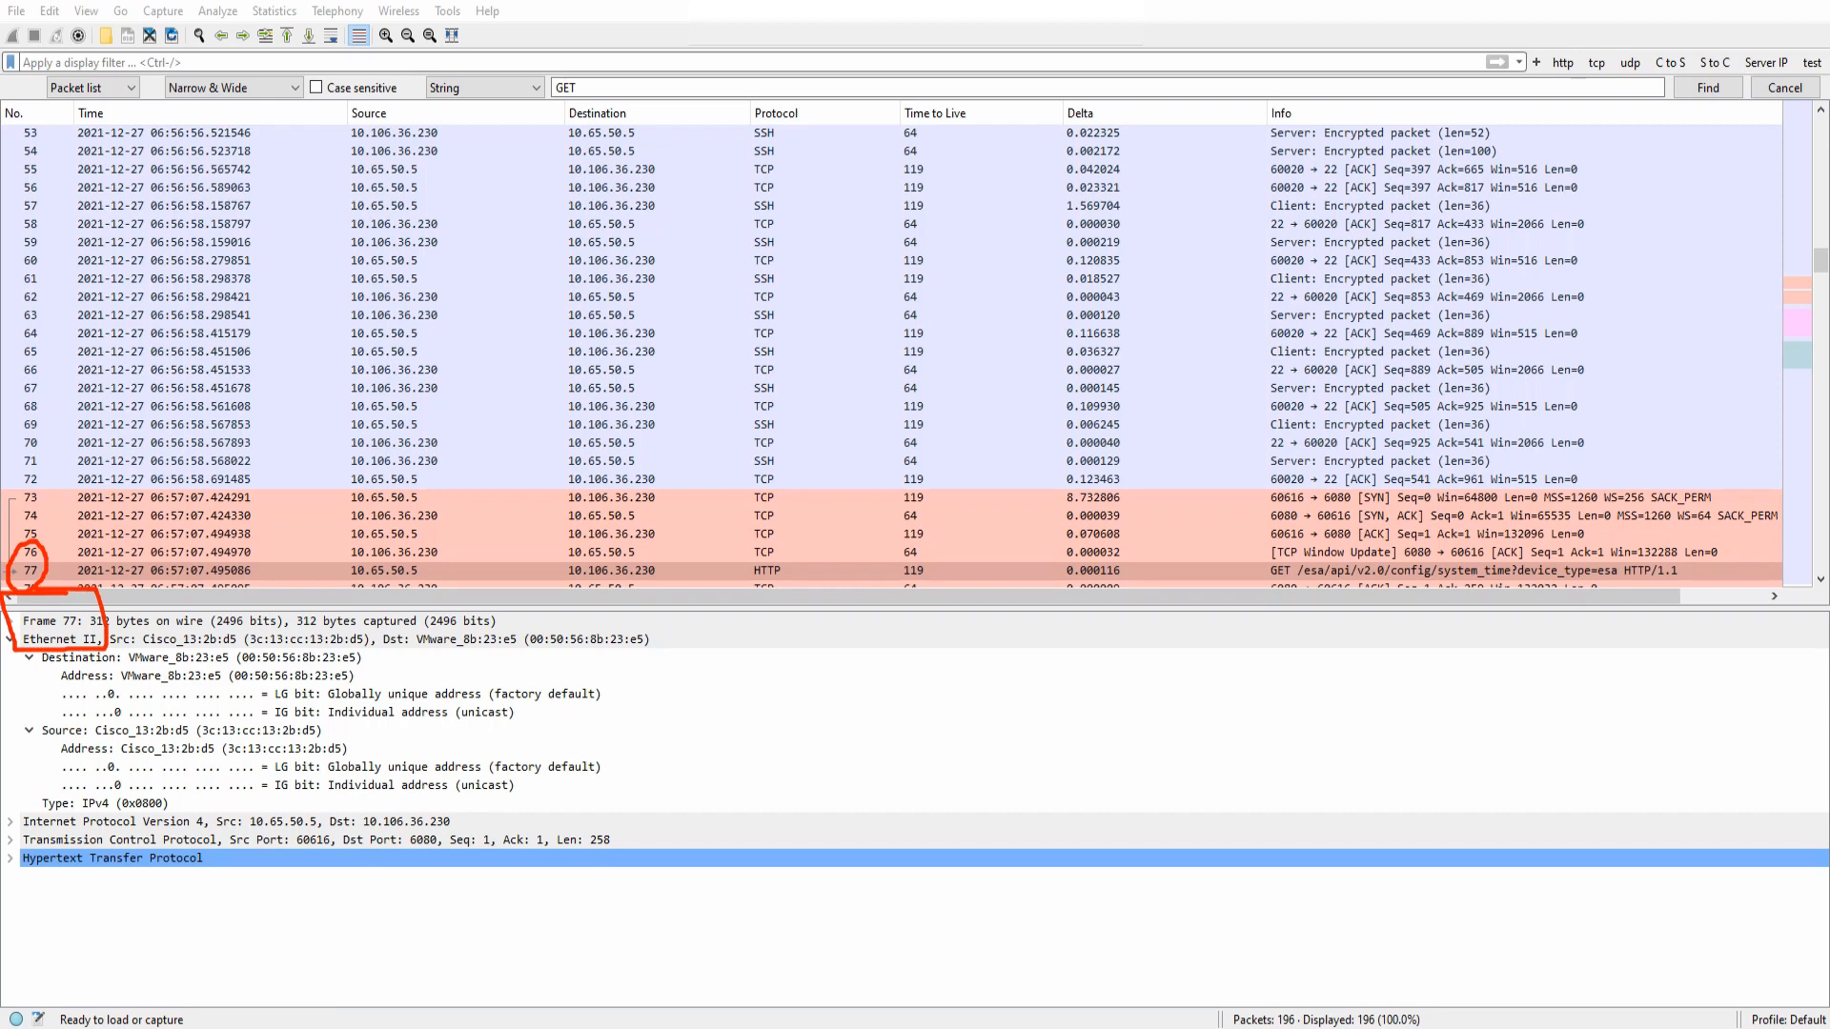
key(Escape)
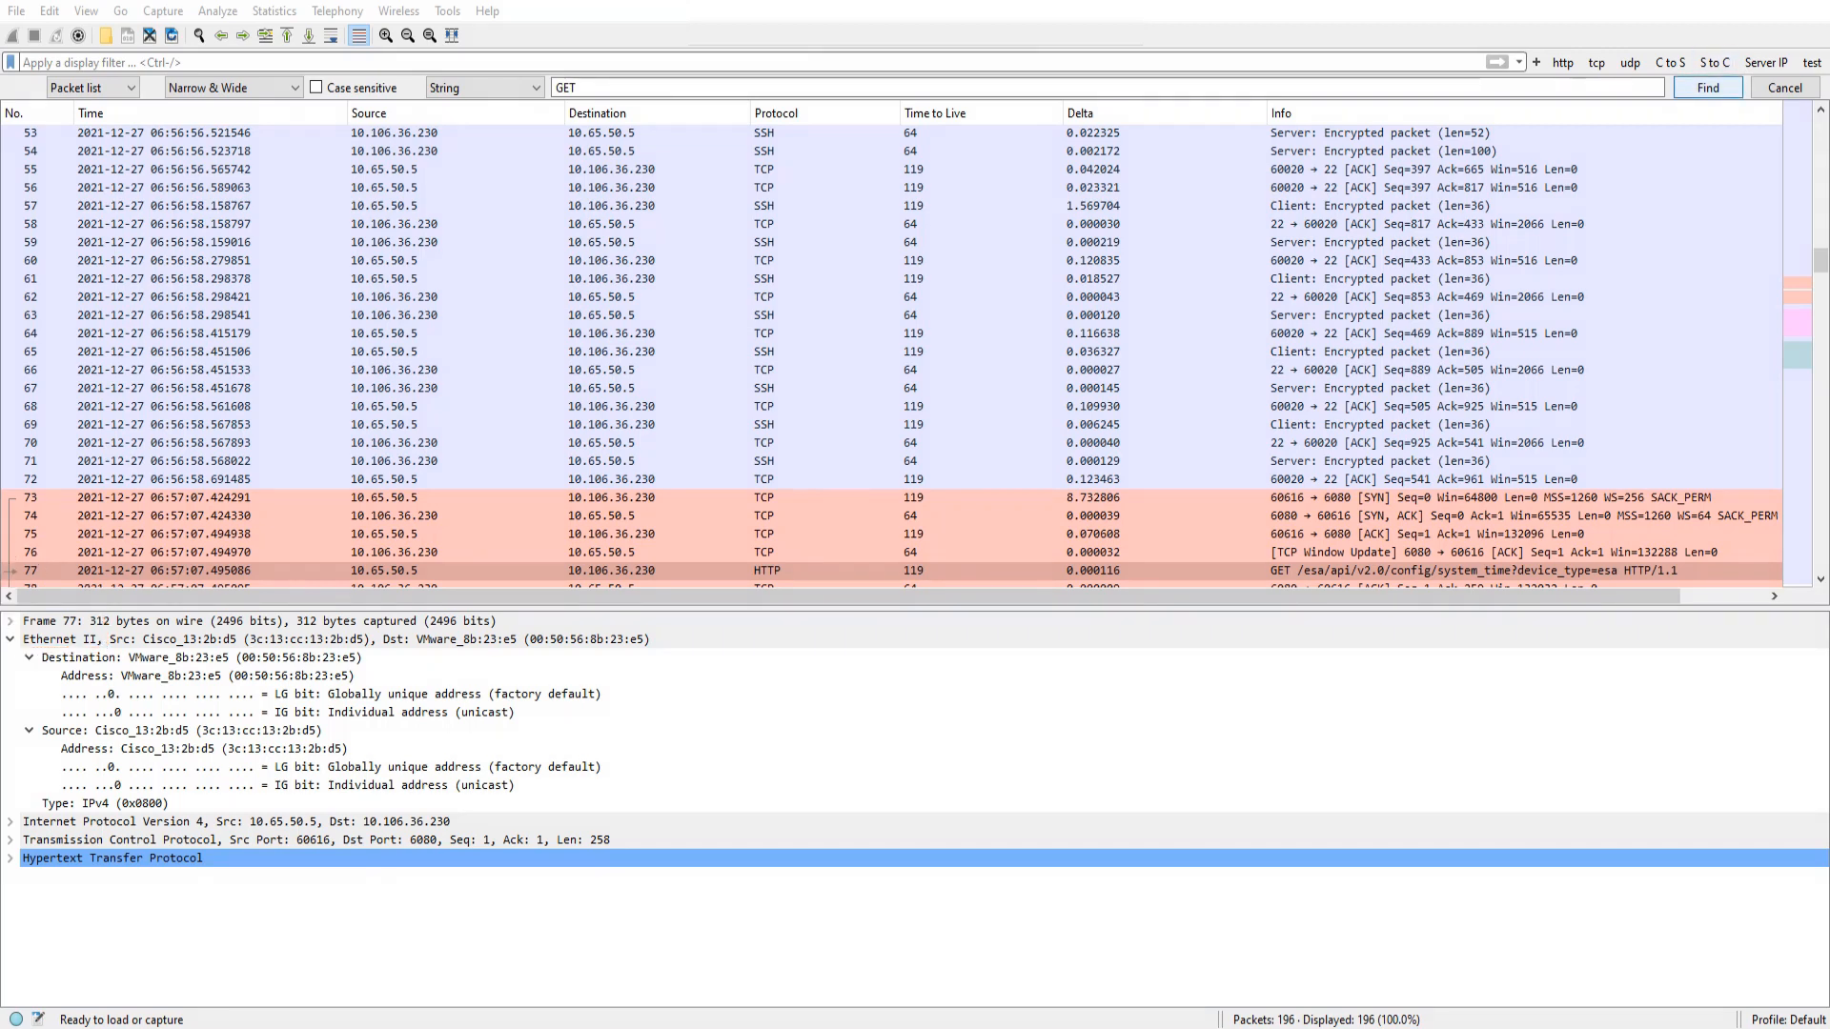
- Cycle repeatedly through the packets matching GET, continuing past the end of the capture, and stop at packet 103
click(1708, 88)
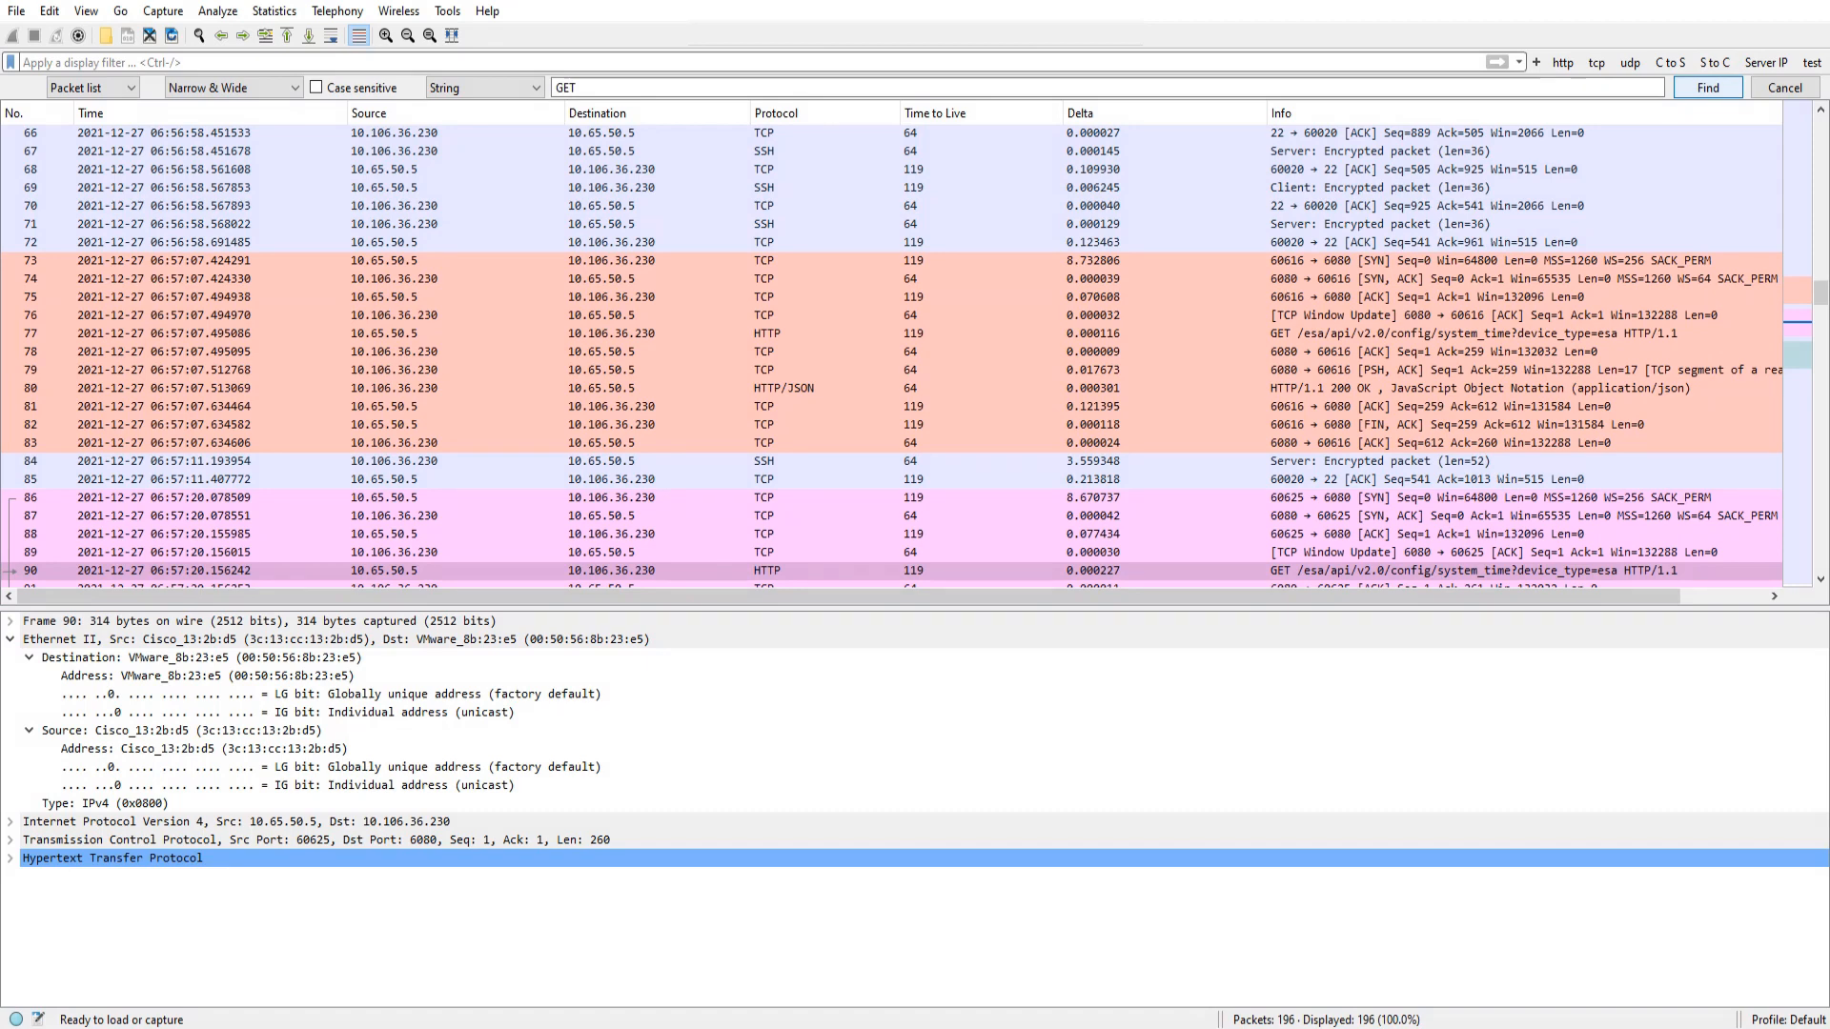
click(1708, 88)
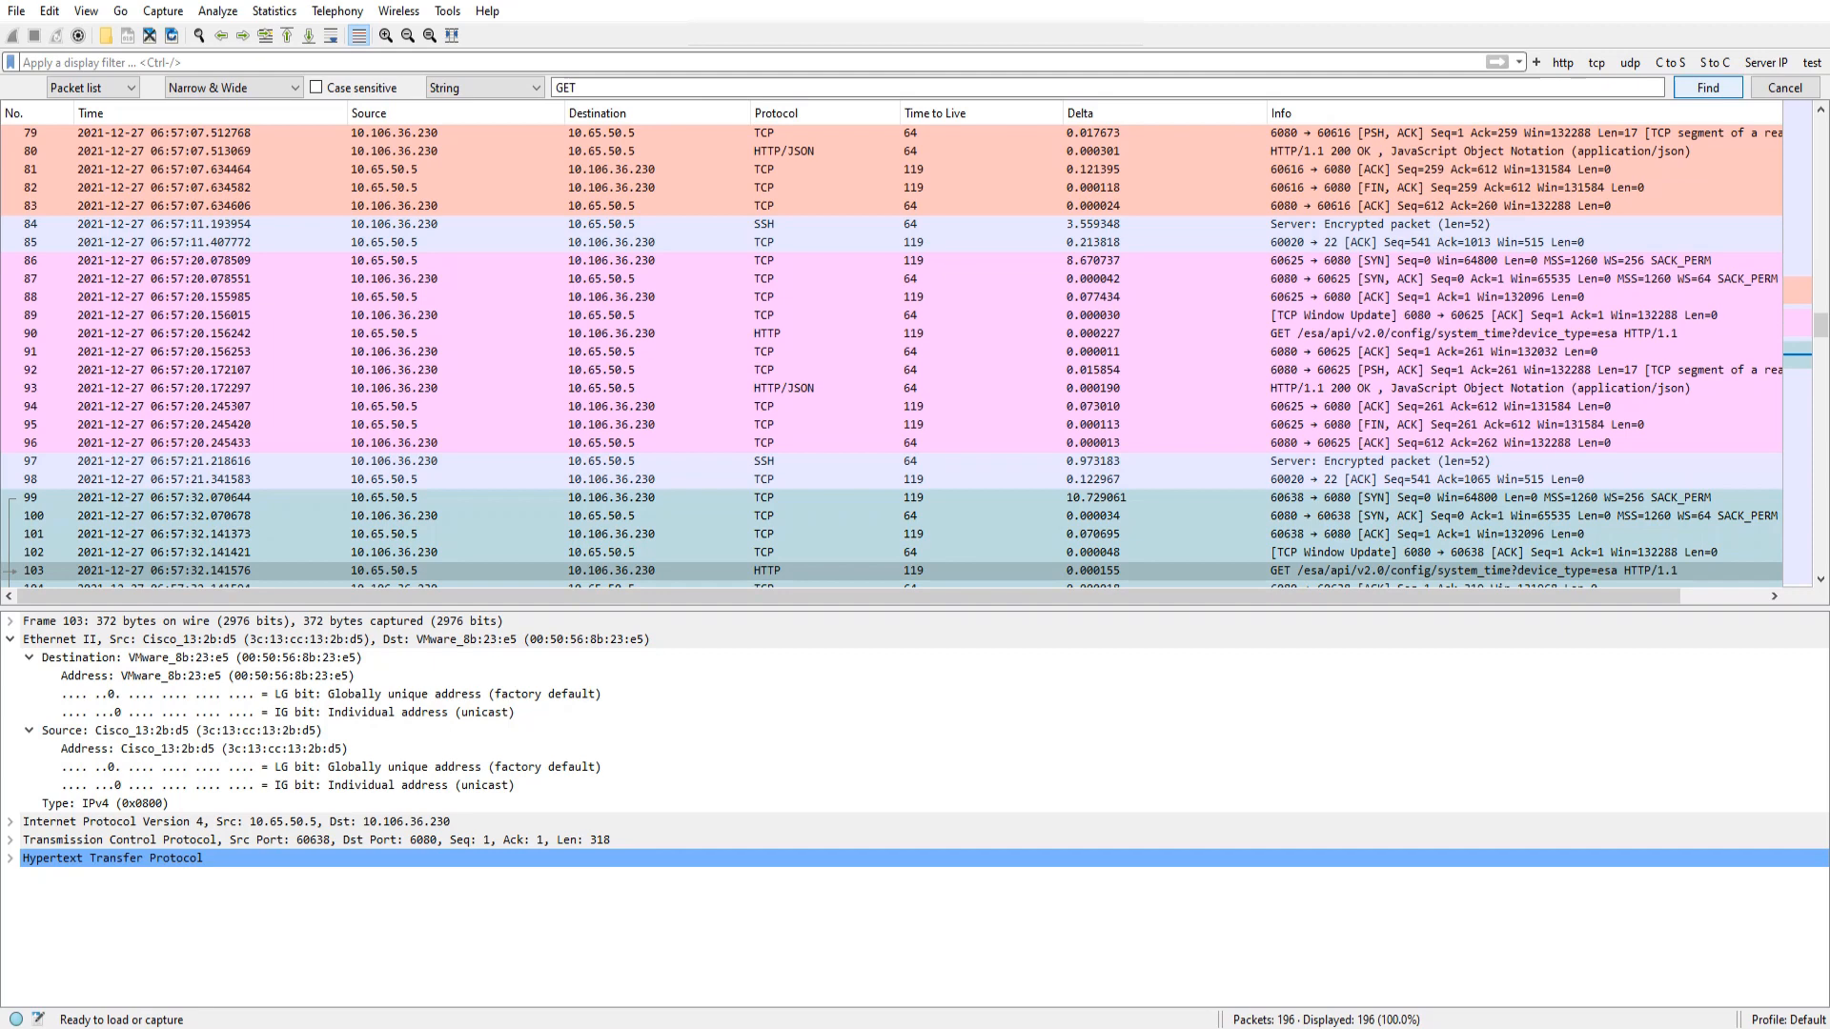
click(1708, 87)
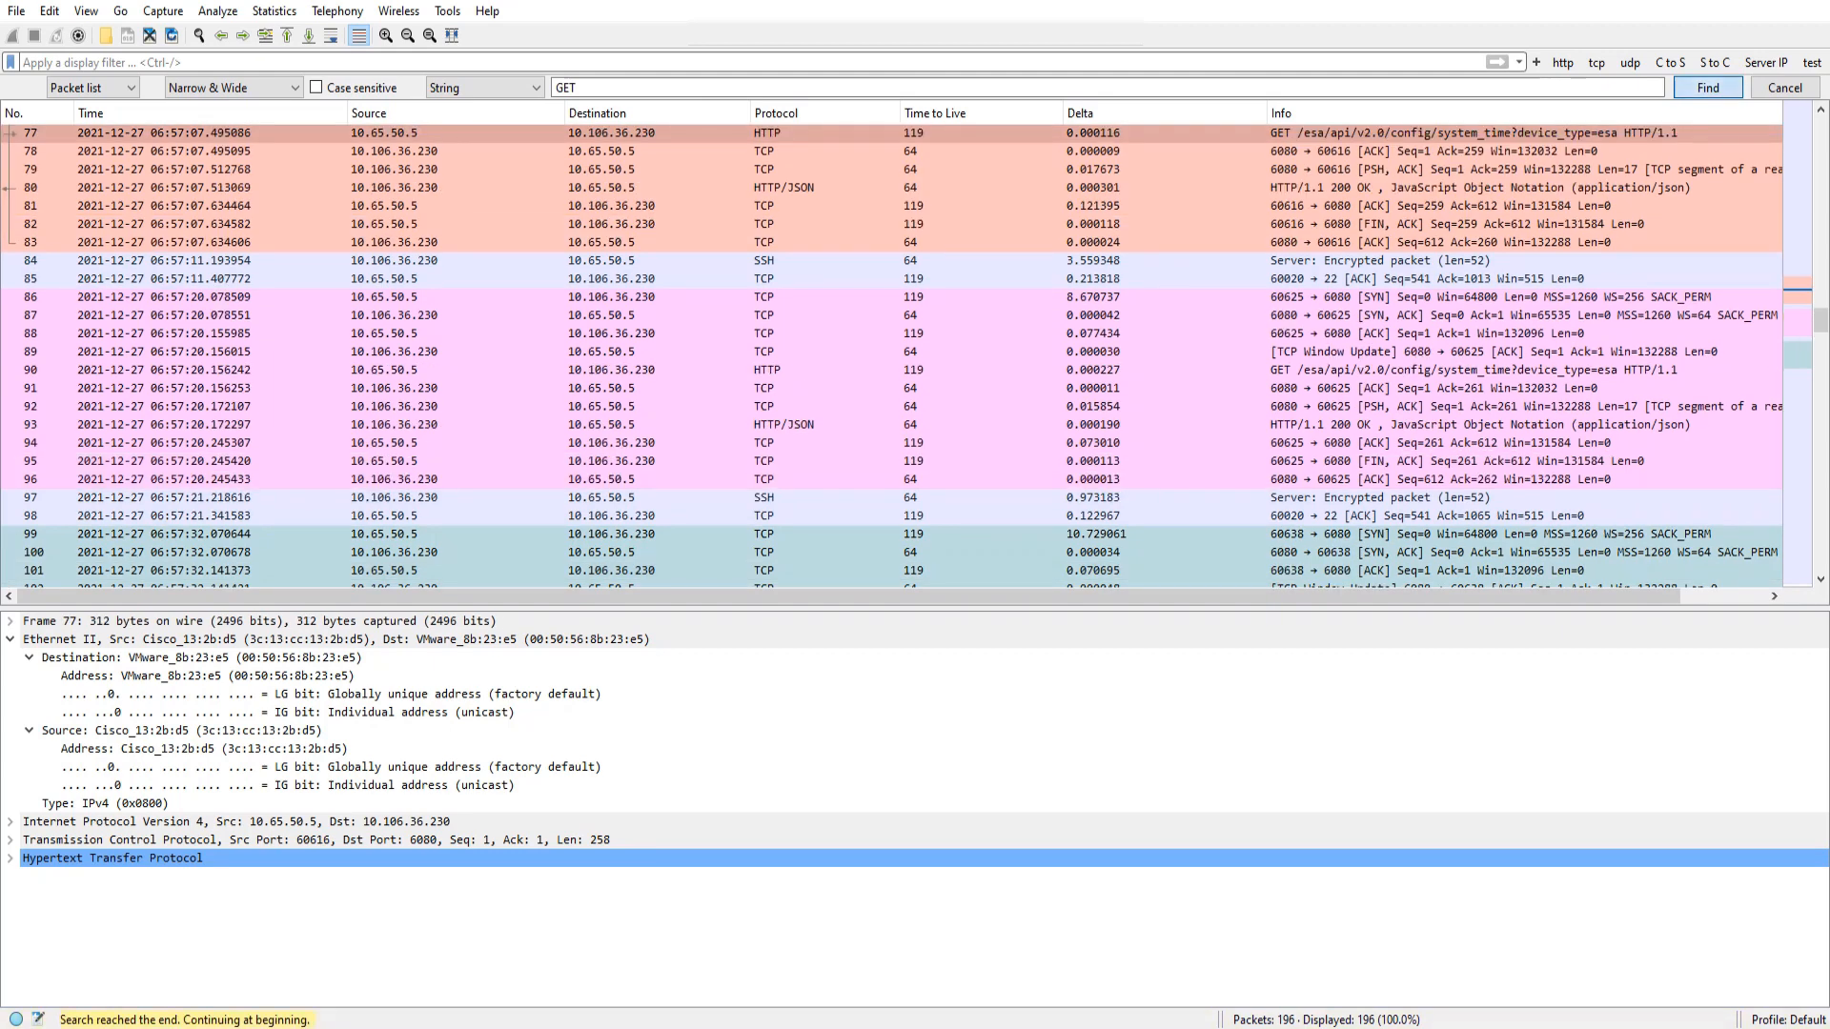
click(1708, 88)
click(1708, 88)
click(1708, 87)
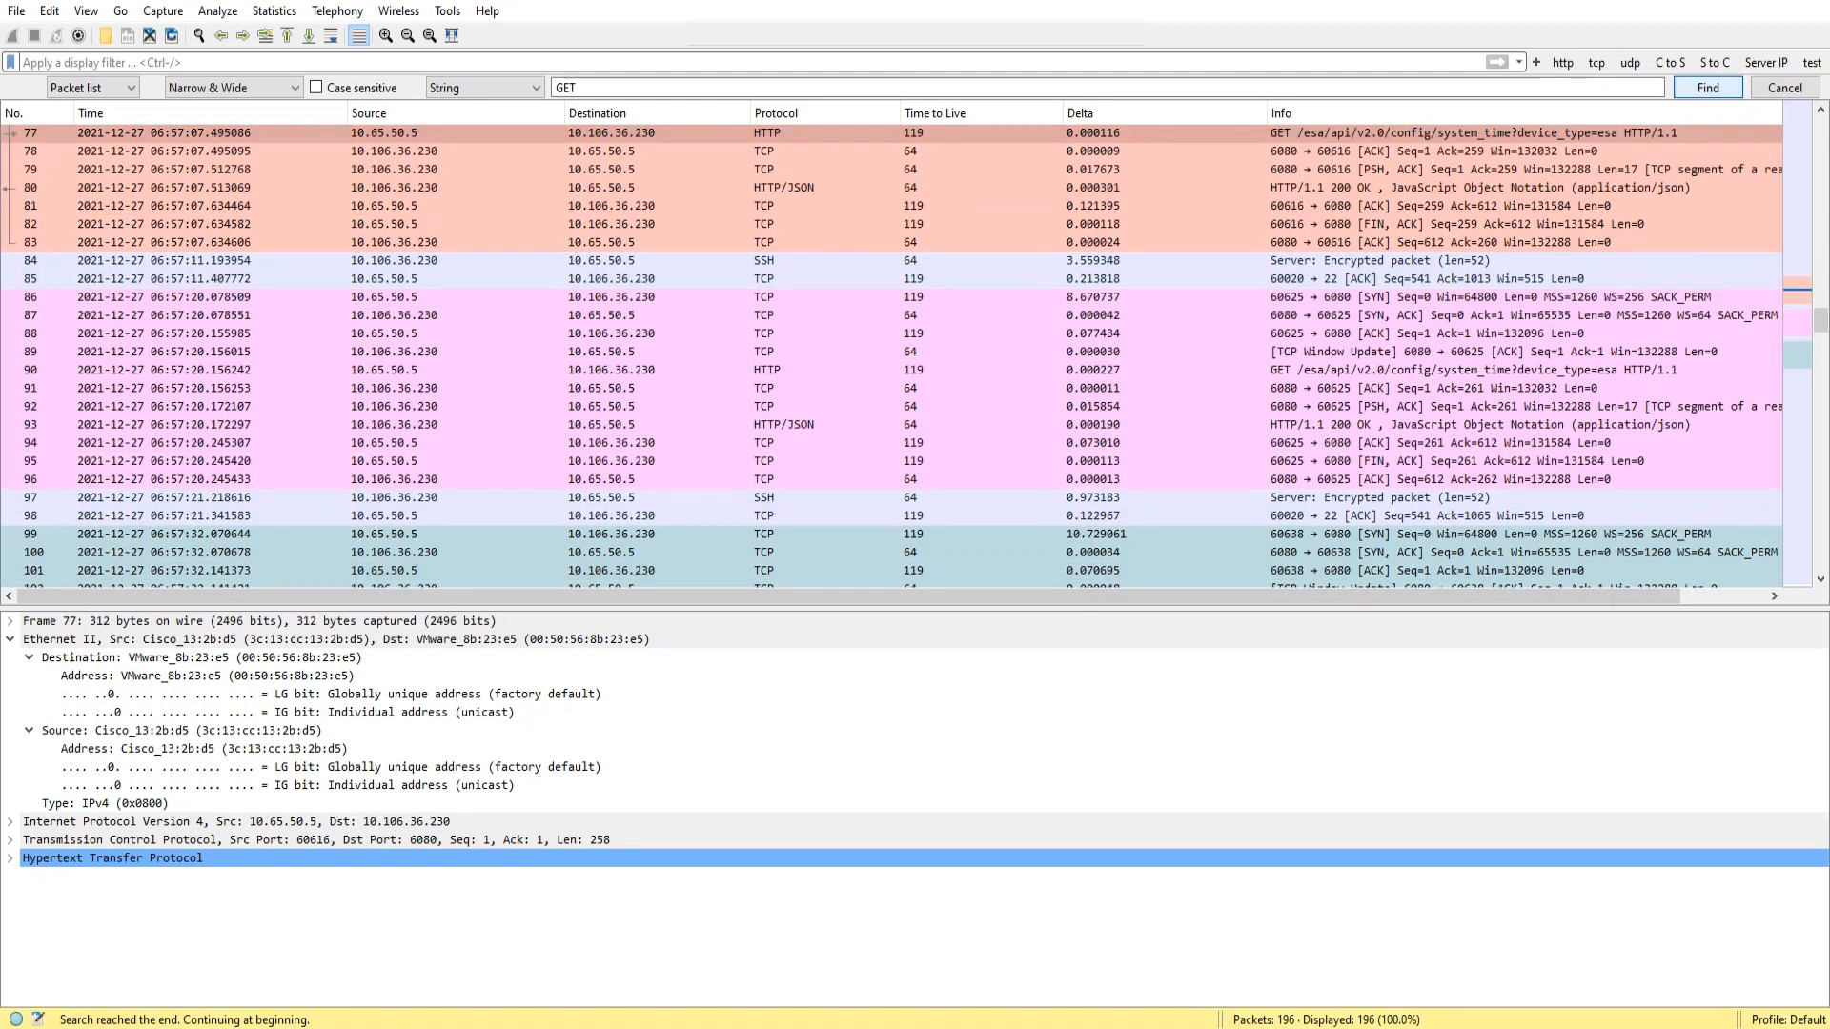
click(1708, 87)
click(1708, 88)
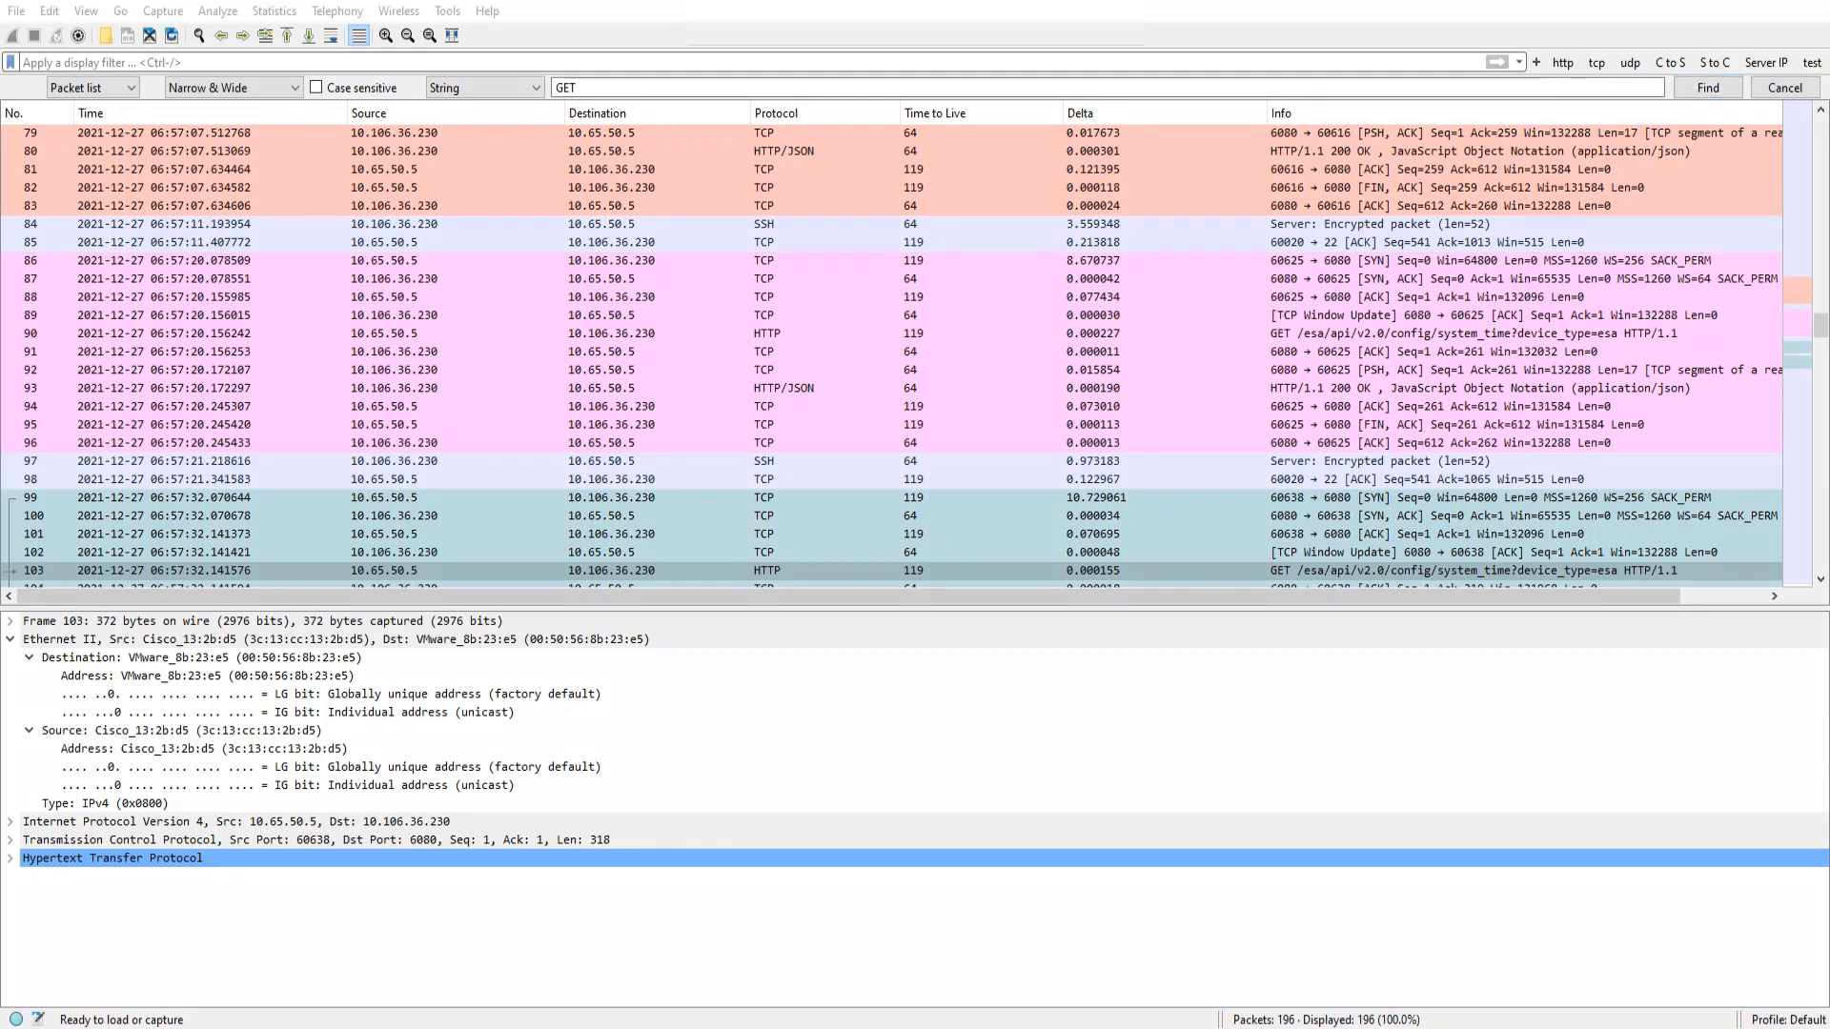
mouse_move(1528, 34)
mouse_down()
mouse_move(1529, 85)
mouse_move(1819, 76)
mouse_move(1806, 24)
mouse_move(1527, 48)
mouse_up()
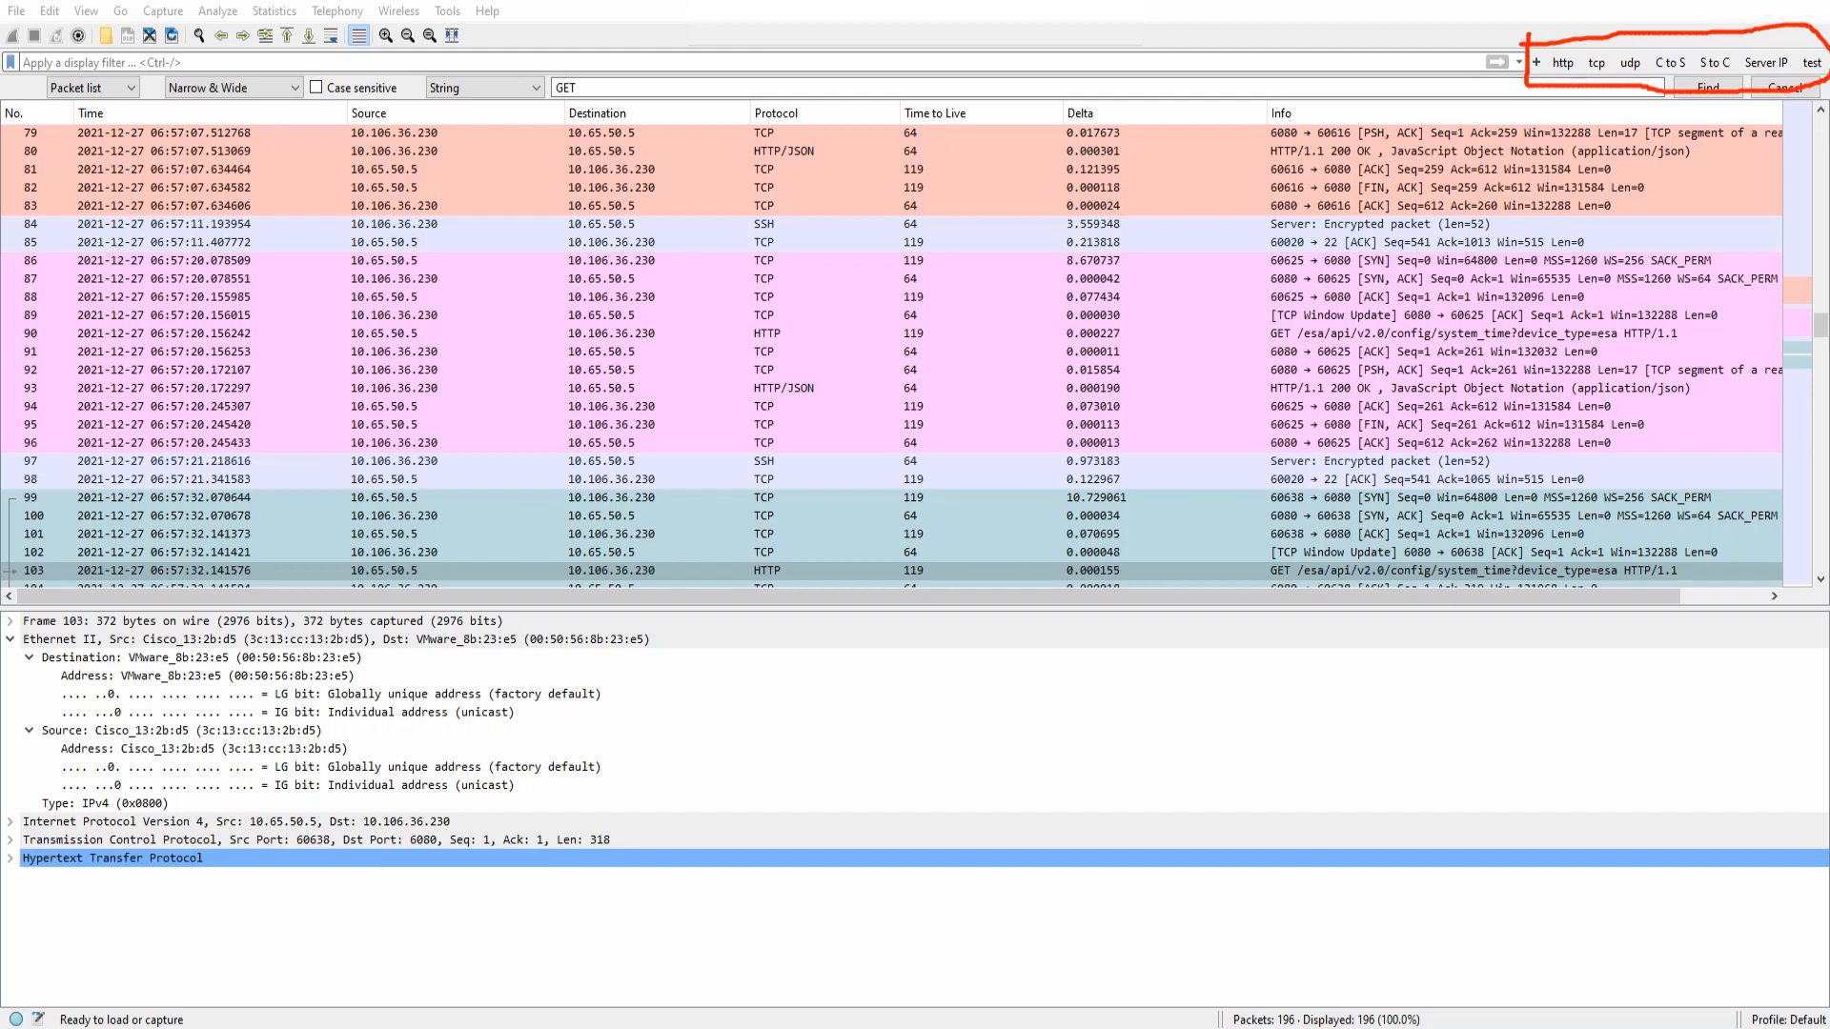
drag(1556, 71, 1609, 71)
key(Escape)
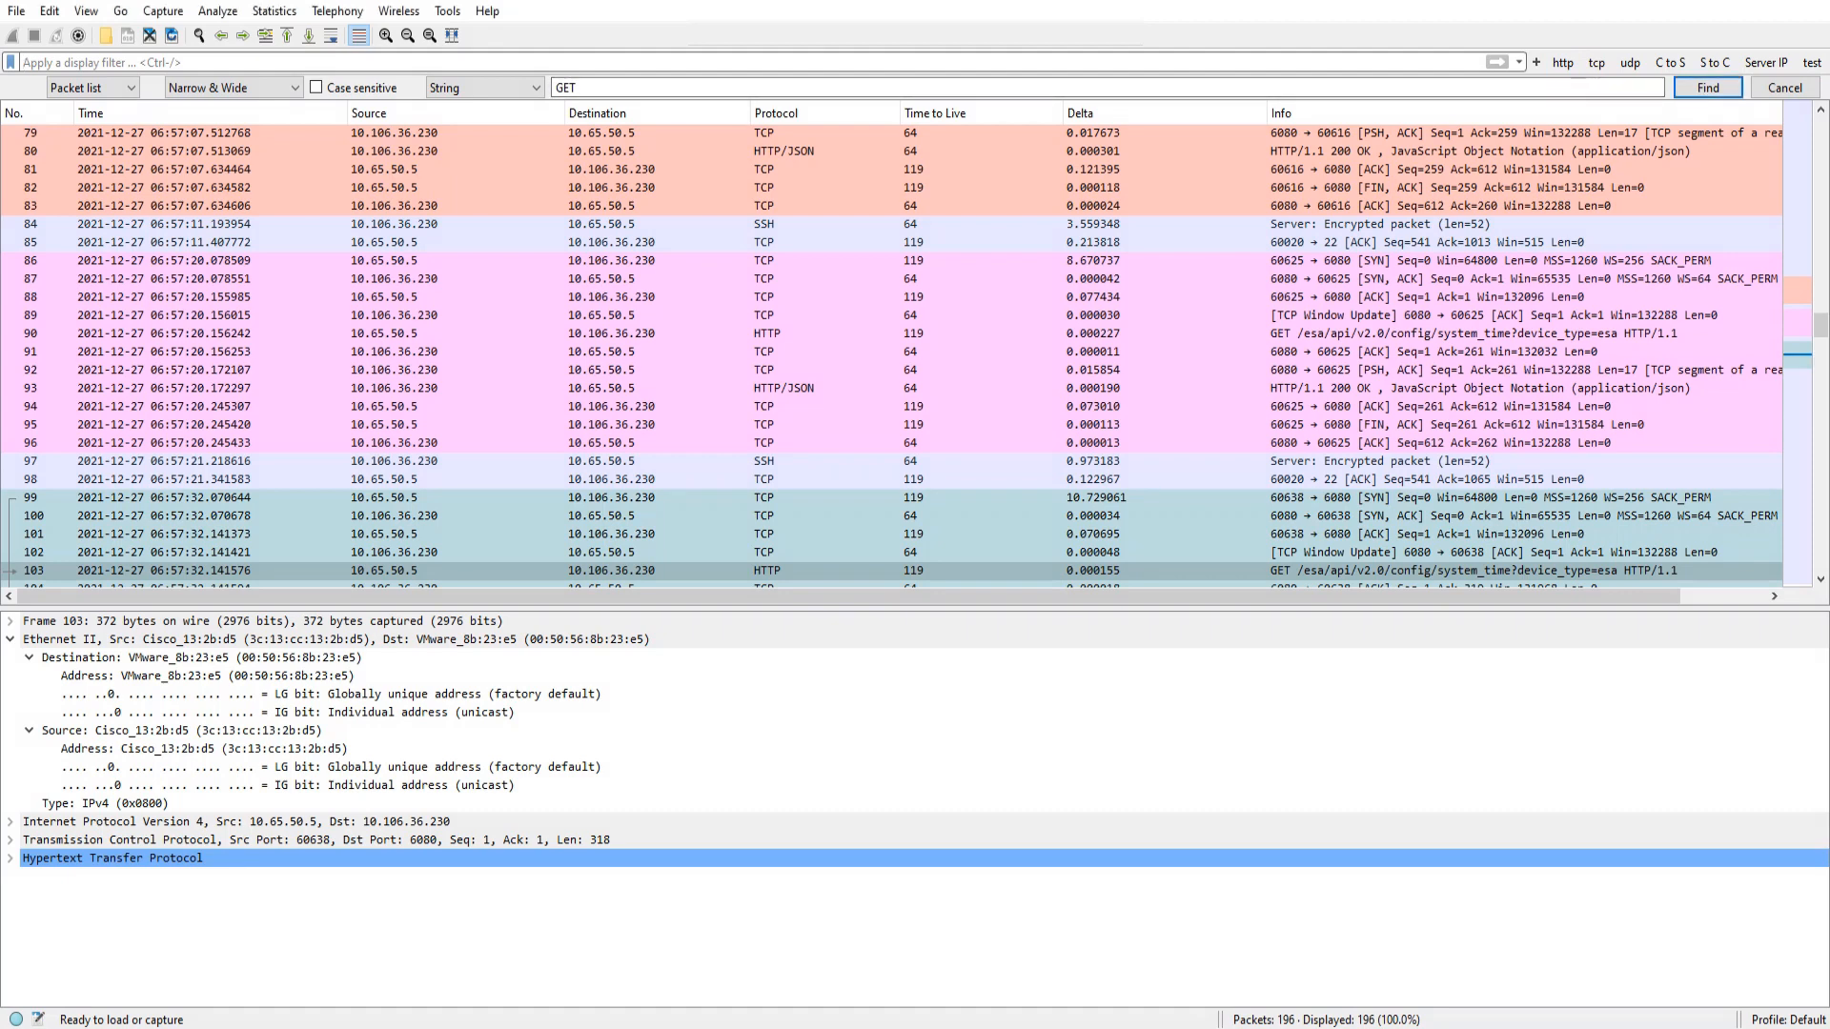
- Enter the display filter expression "dns and dhcp" without applying it
text(dns a)
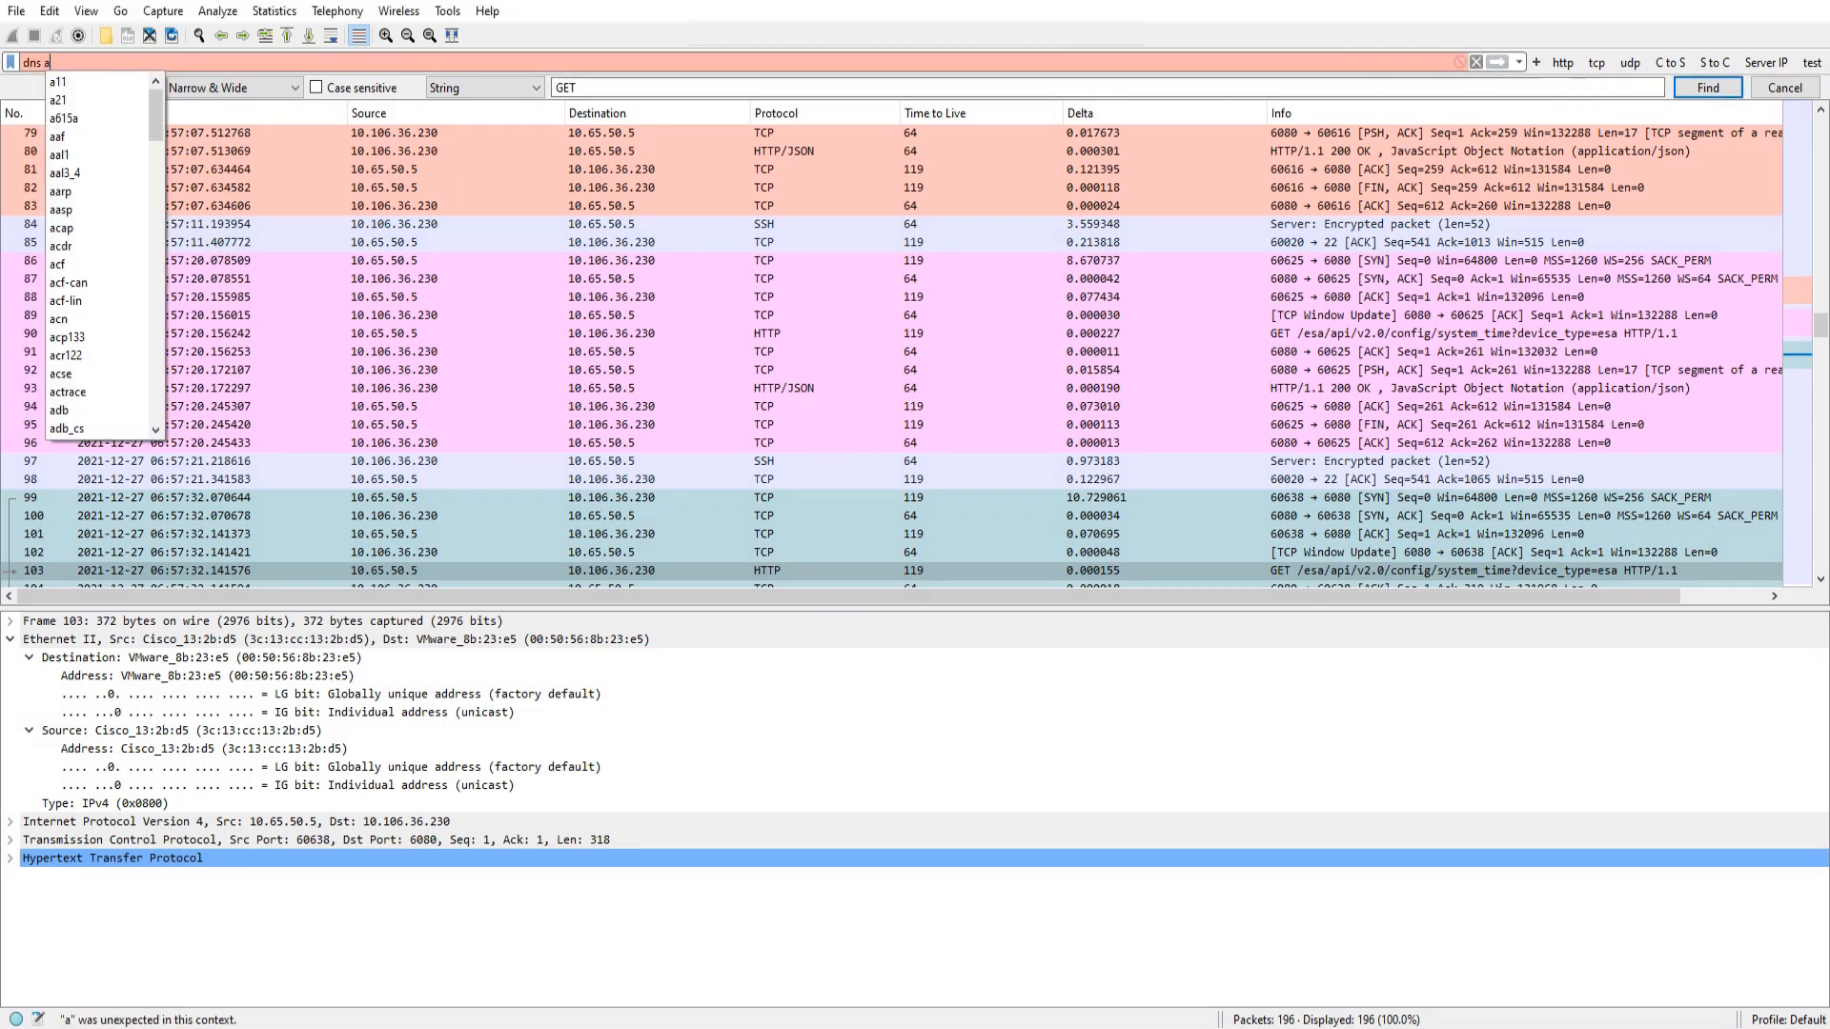
text(nd djc)
key(BackSpace)
key(BackSpace)
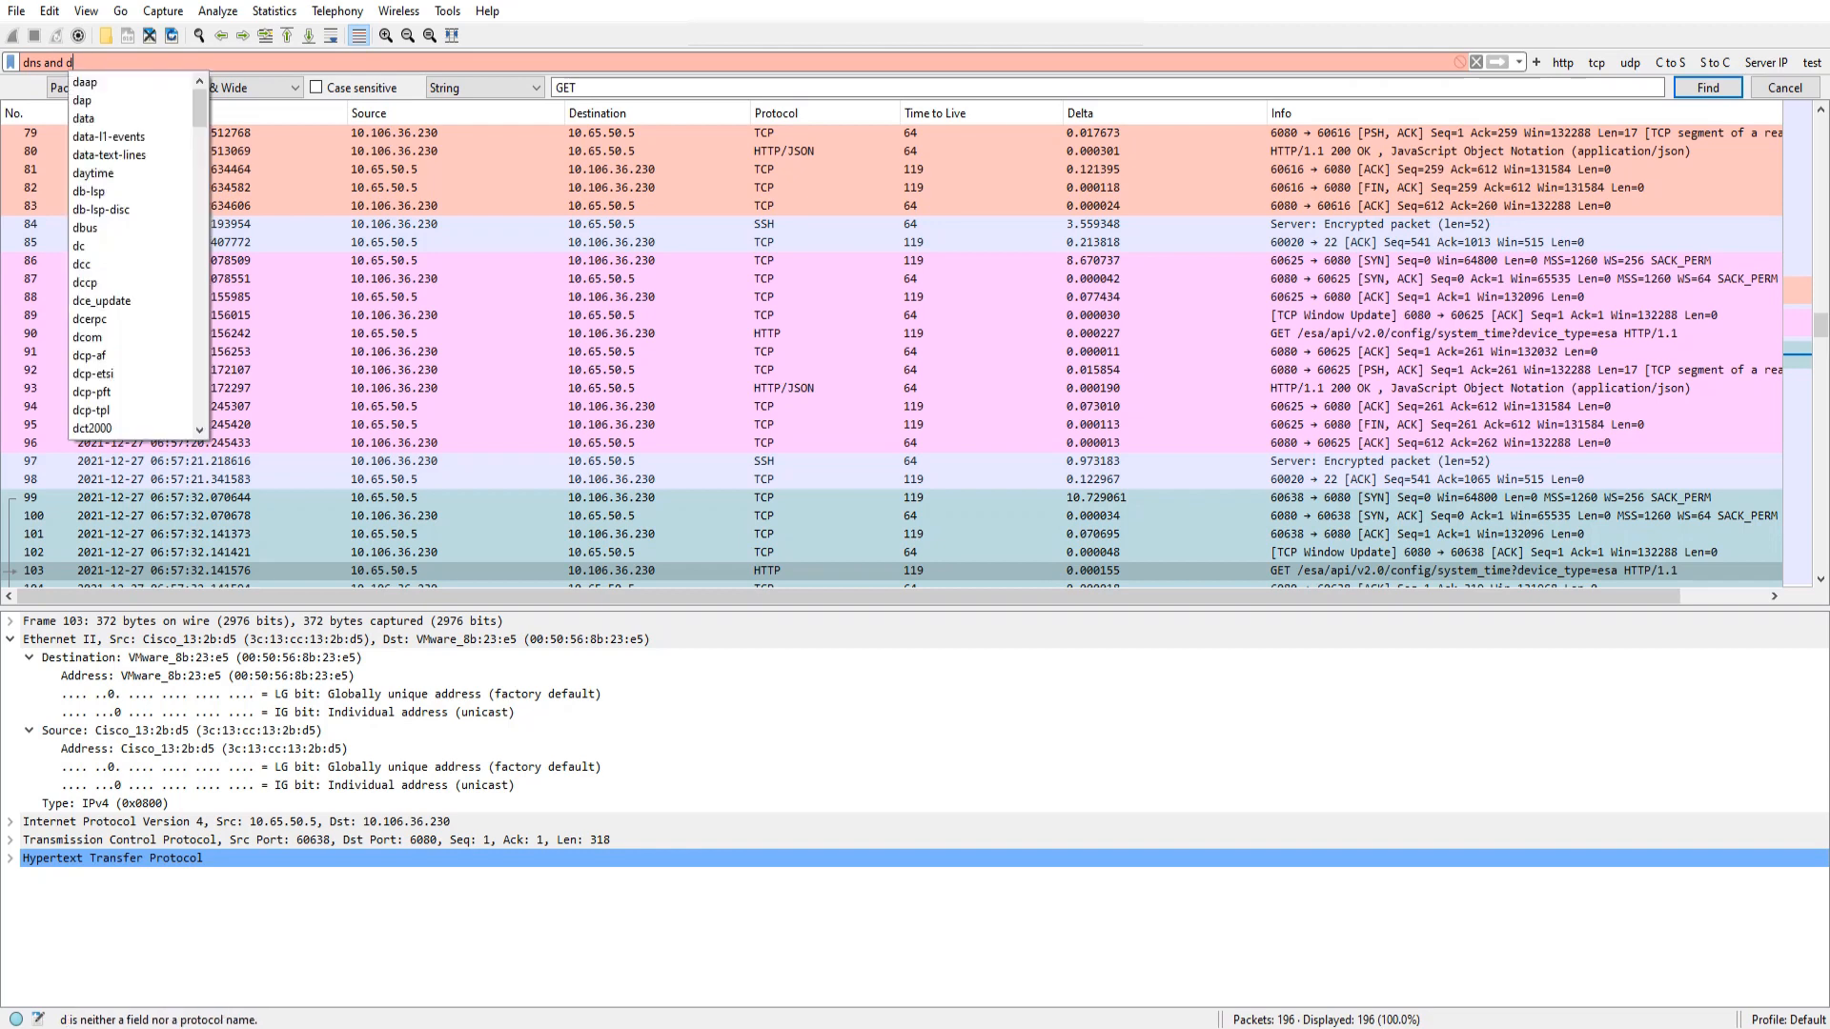
text(hcp)
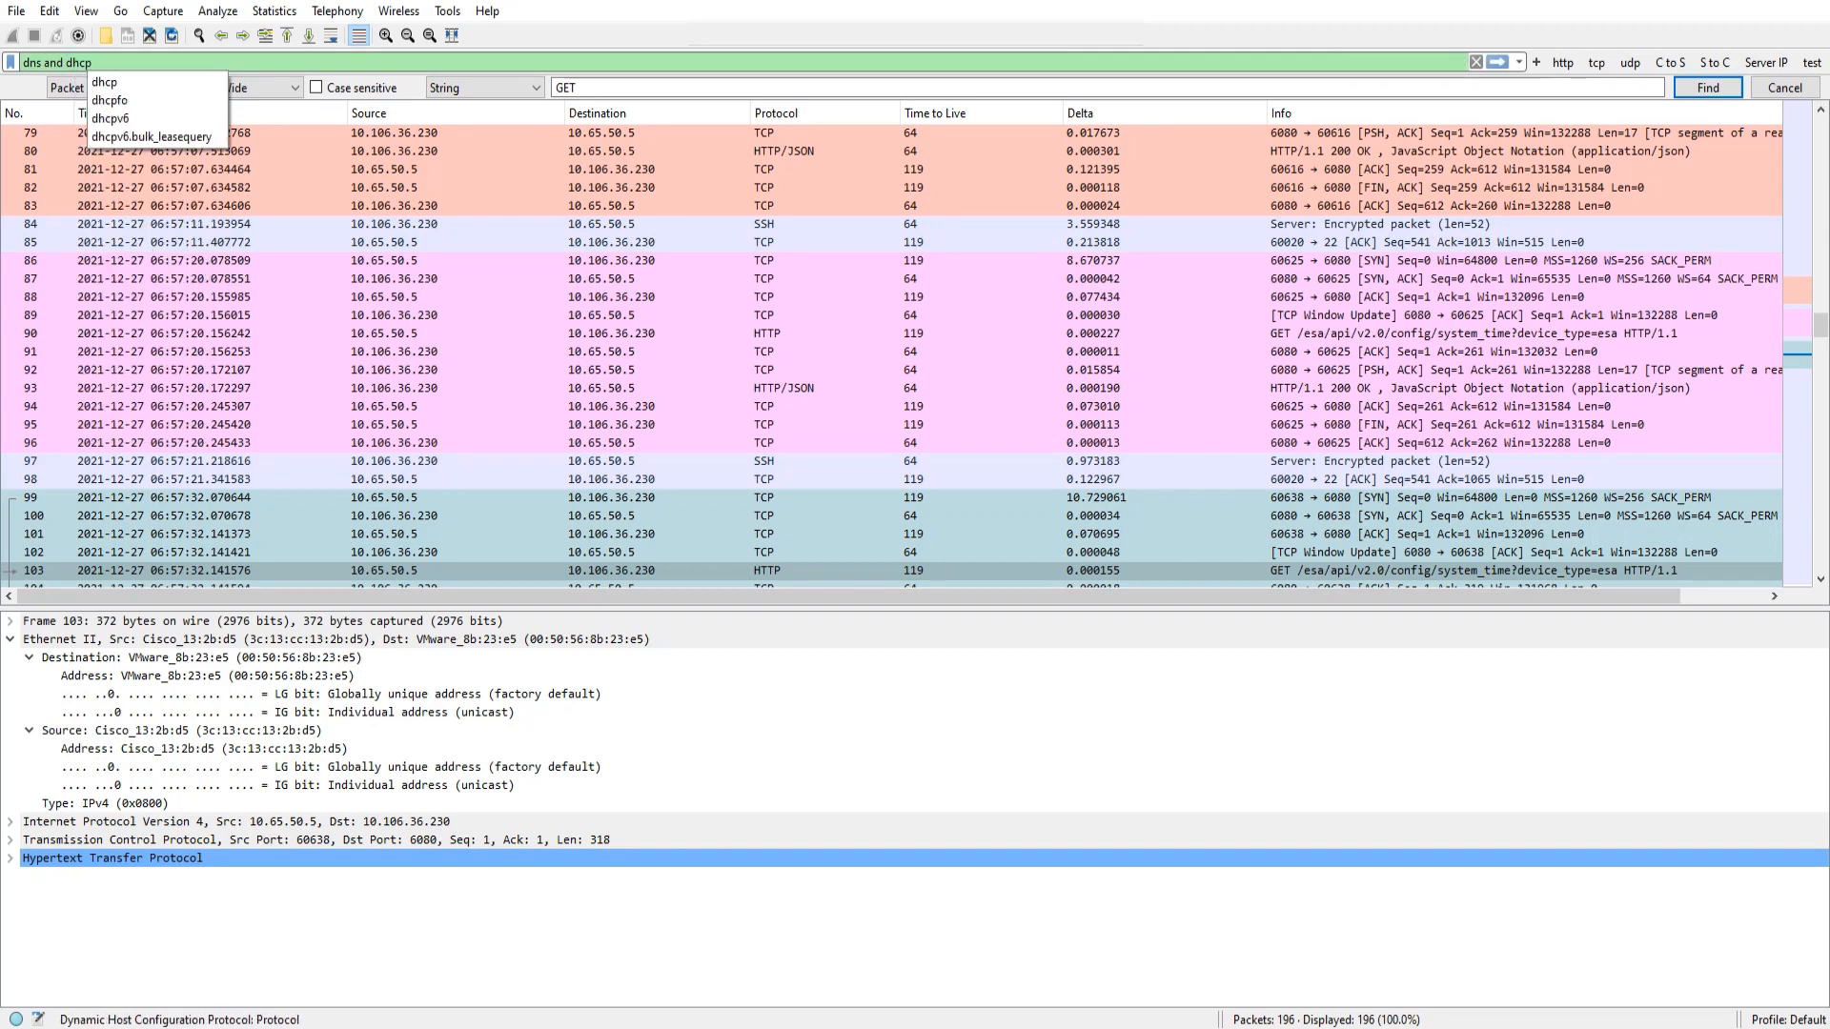
key(Escape)
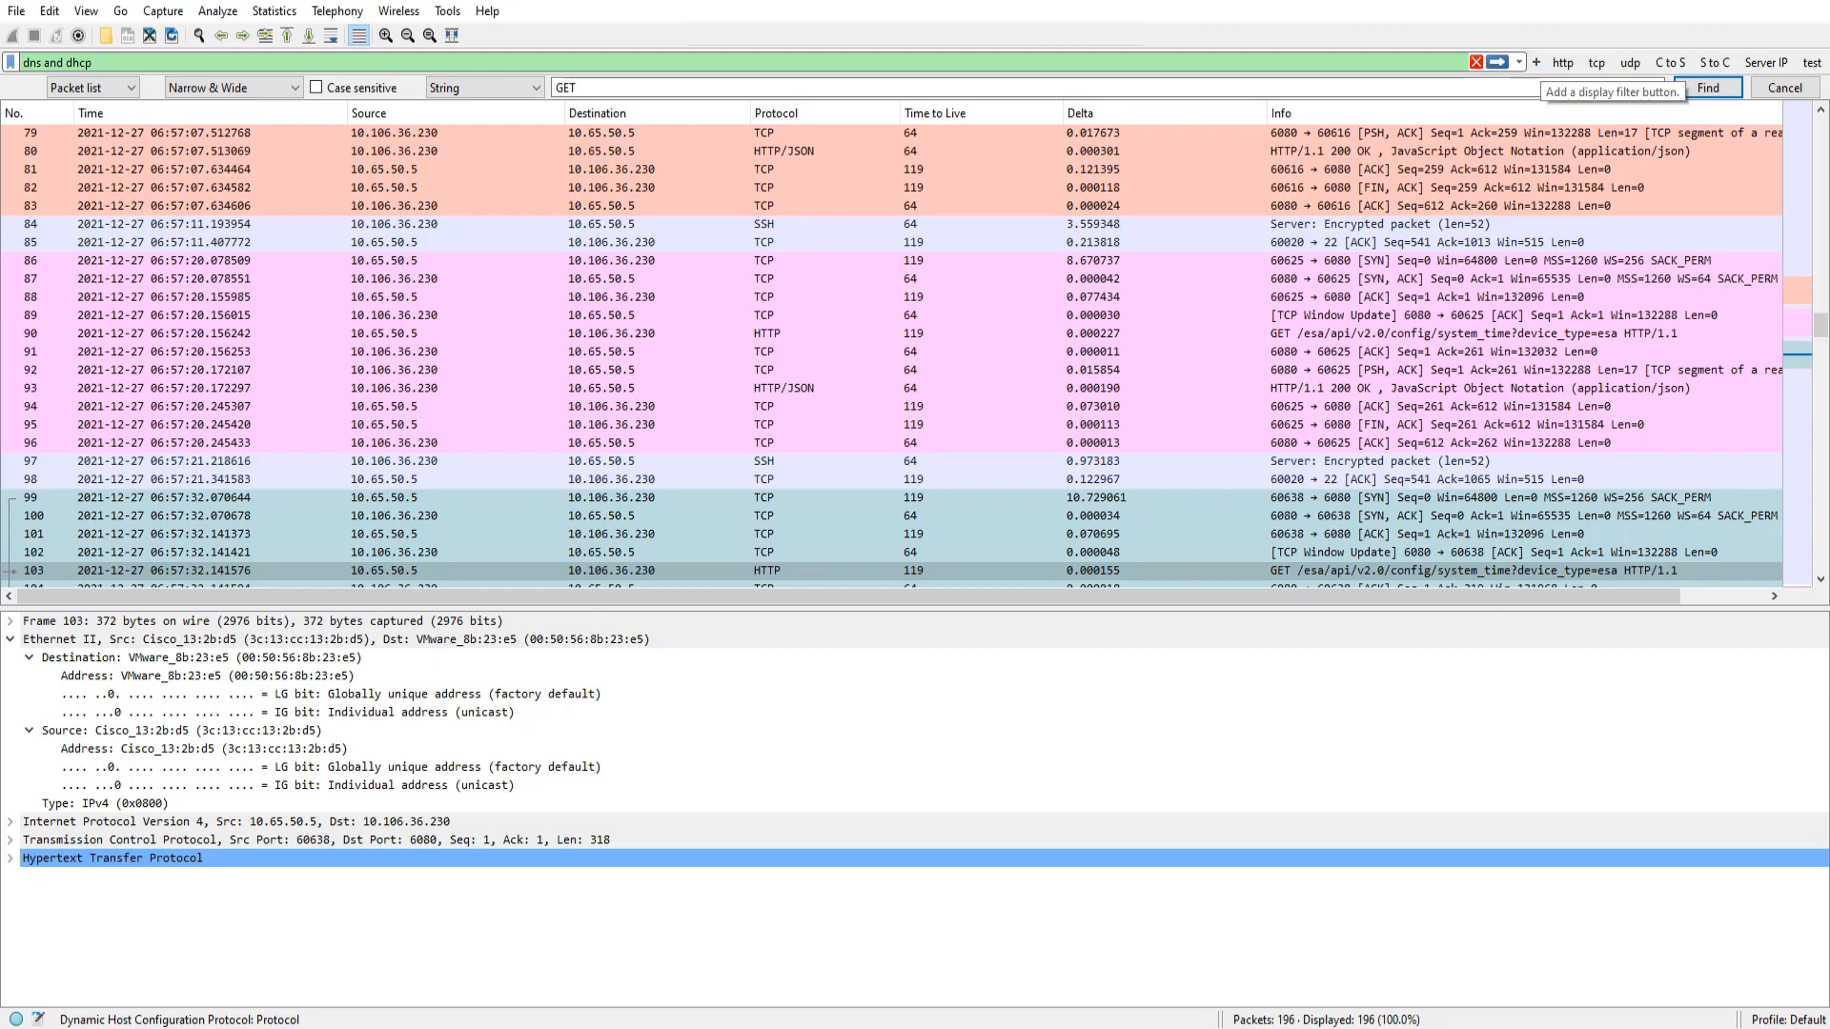
mouse_move(1529, 40)
mouse_down()
mouse_move(1514, 69)
mouse_move(1542, 82)
mouse_move(1531, 42)
mouse_up()
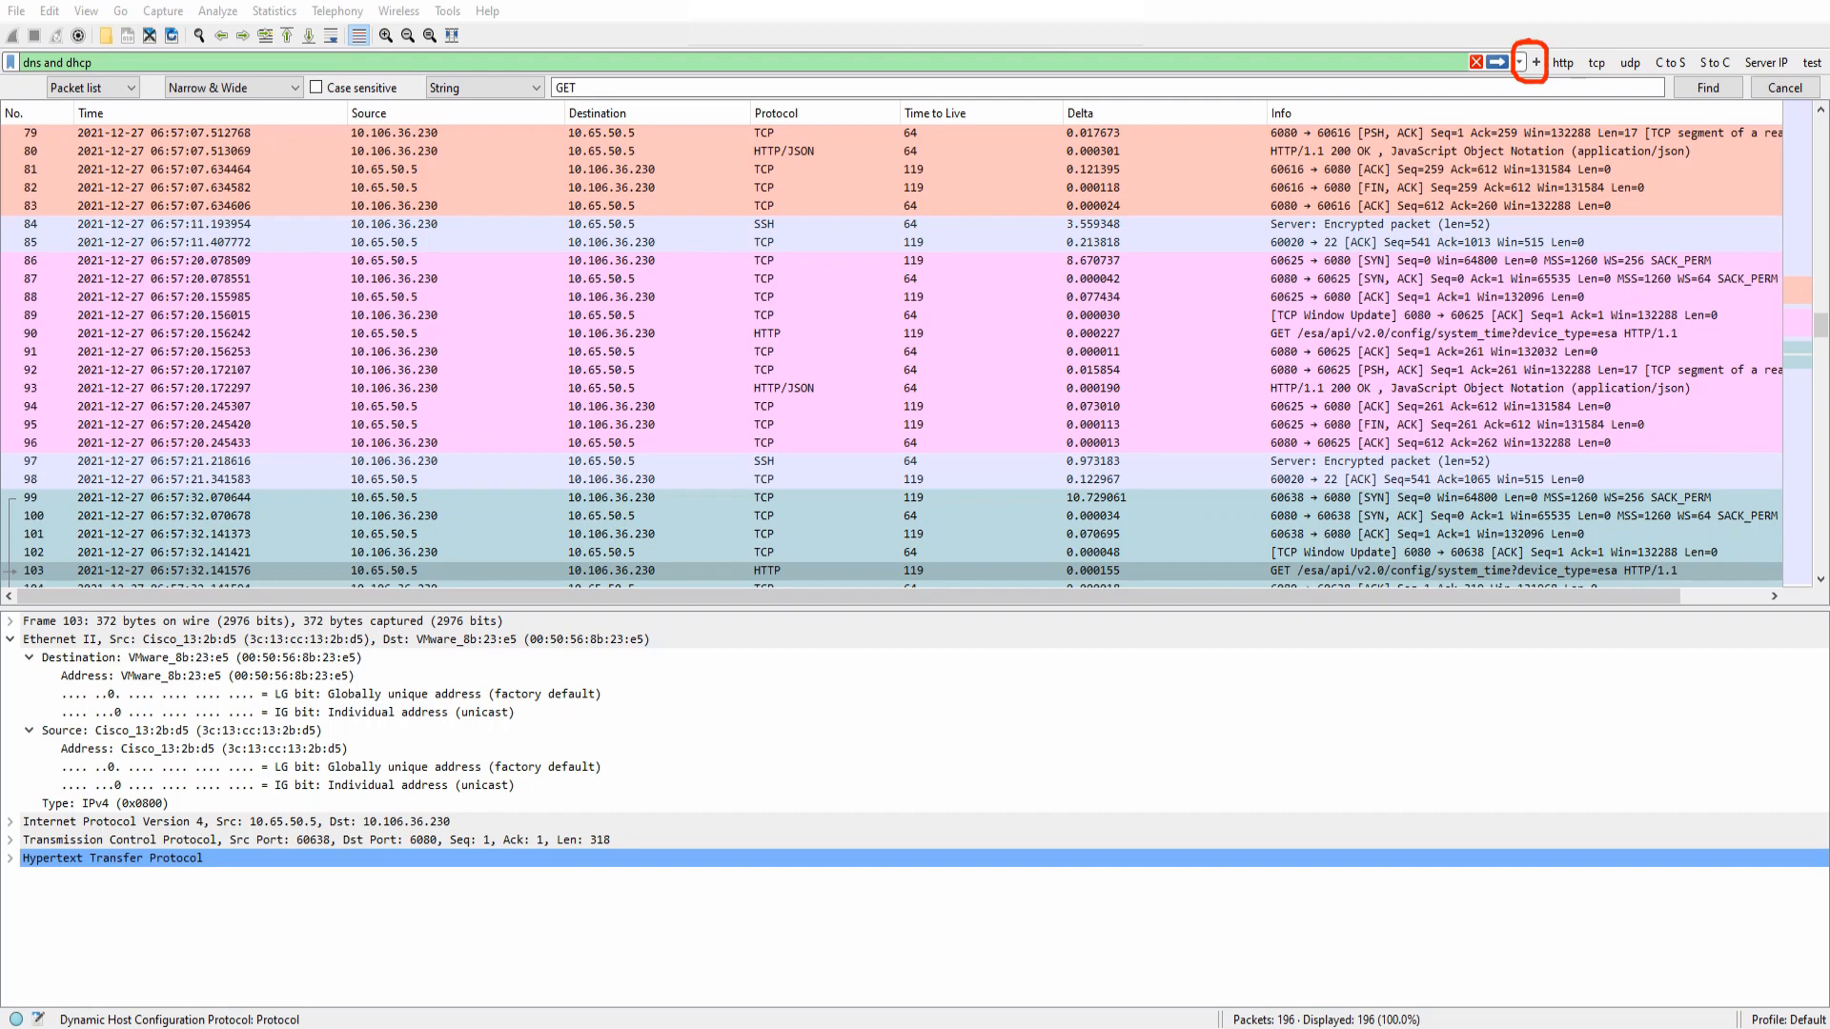
drag(479, 42, 572, 27)
mouse_move(1578, 38)
mouse_down()
mouse_move(1532, 27)
mouse_move(1535, 101)
mouse_move(1811, 81)
mouse_move(1716, 36)
mouse_move(1555, 38)
mouse_up()
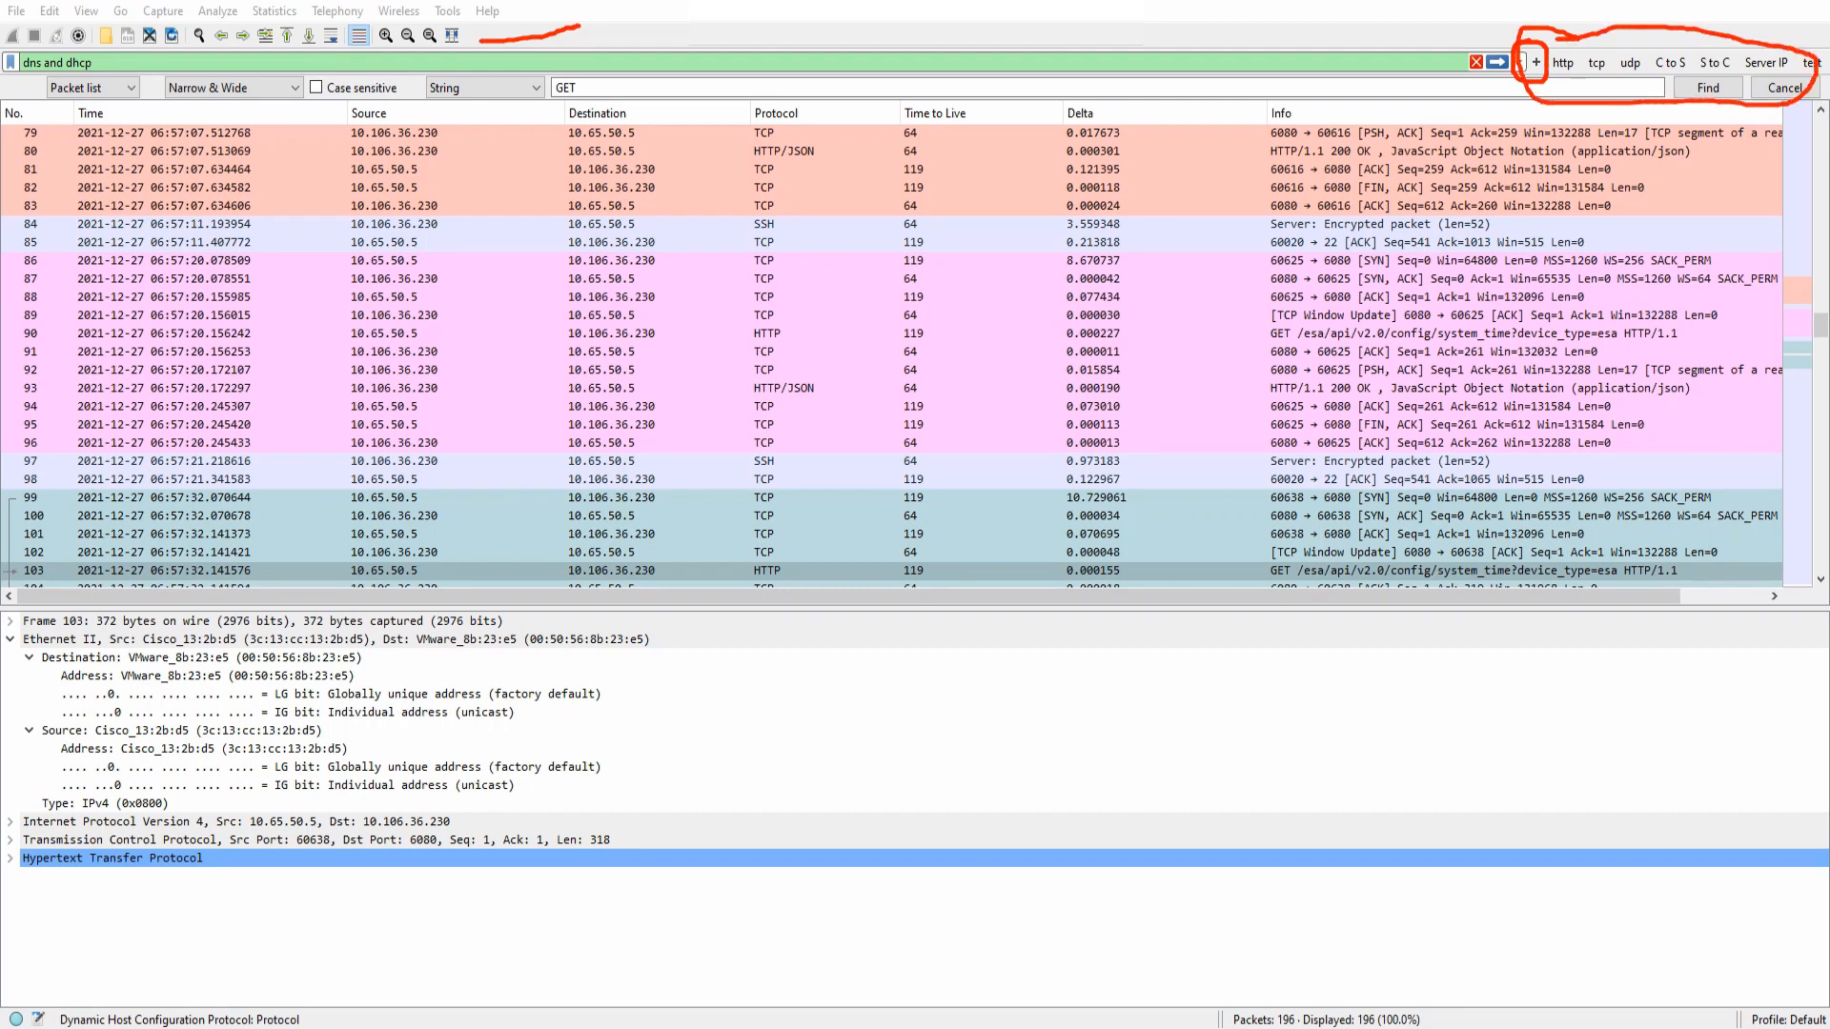
key(Escape)
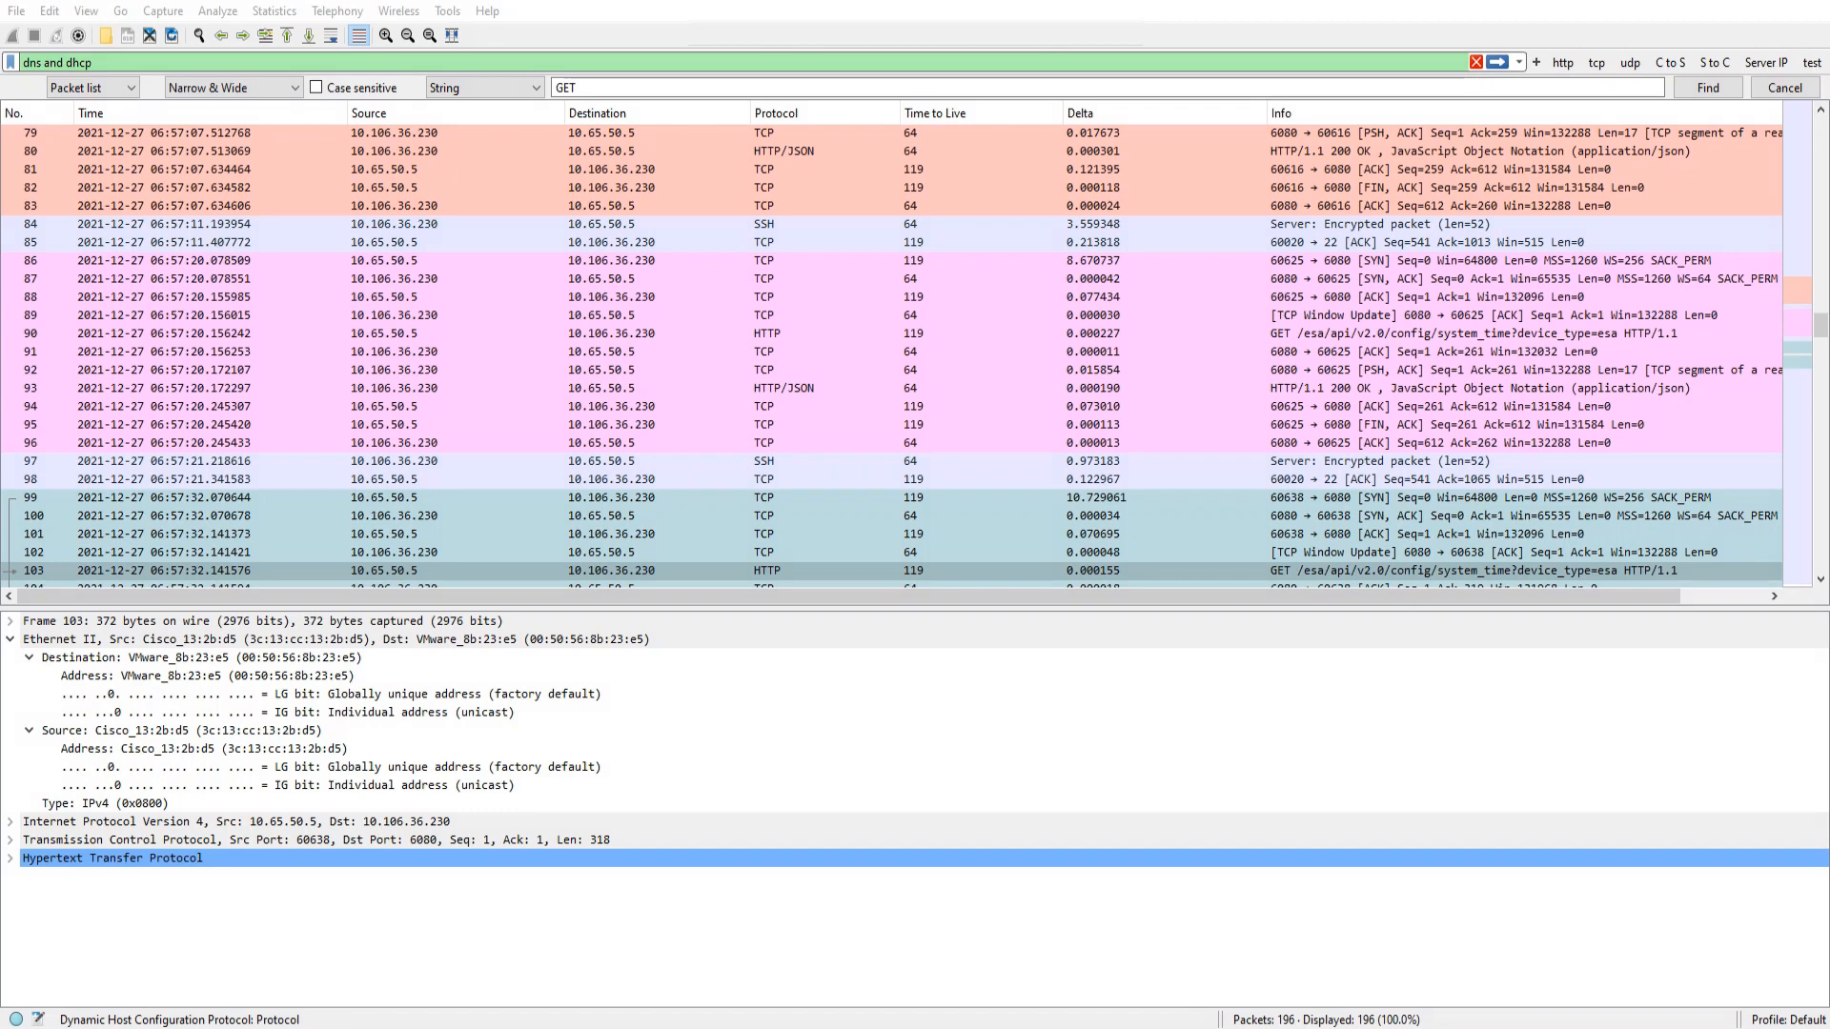
- Start a new filter button for the dns and dhcp expression and label it "DNS and DHCP"
click(1536, 62)
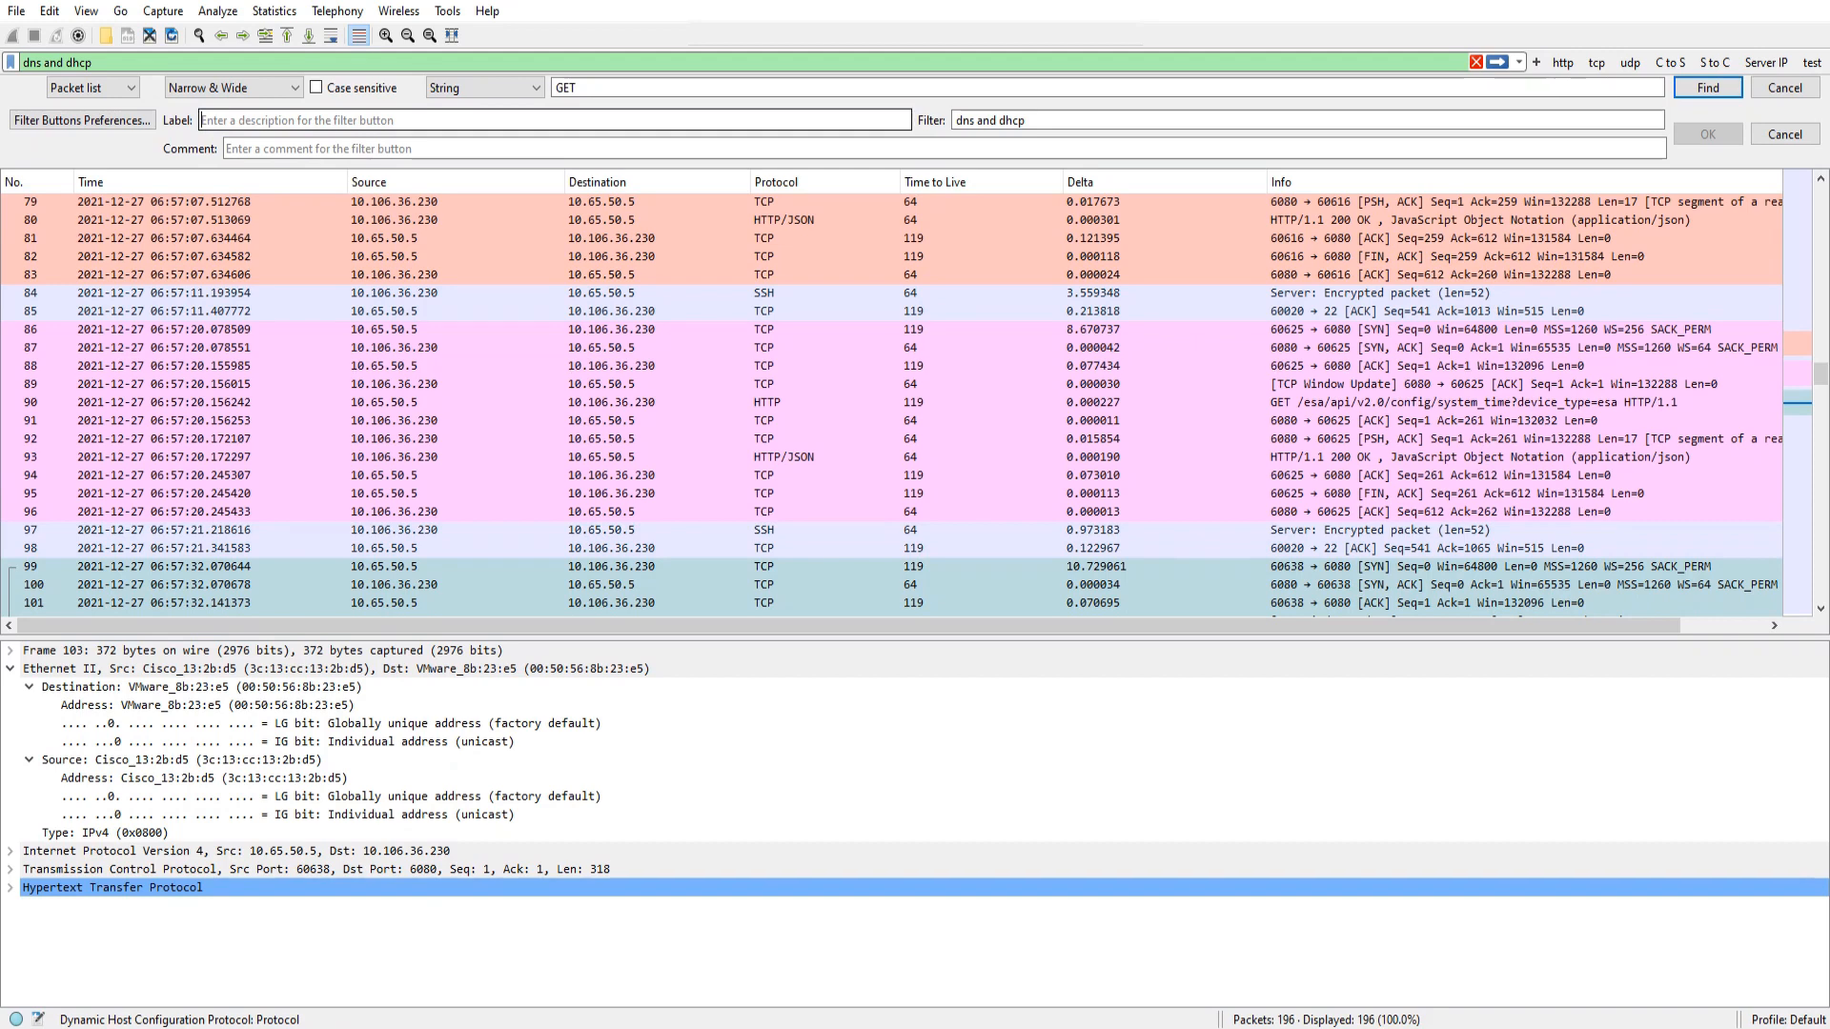
text(testing)
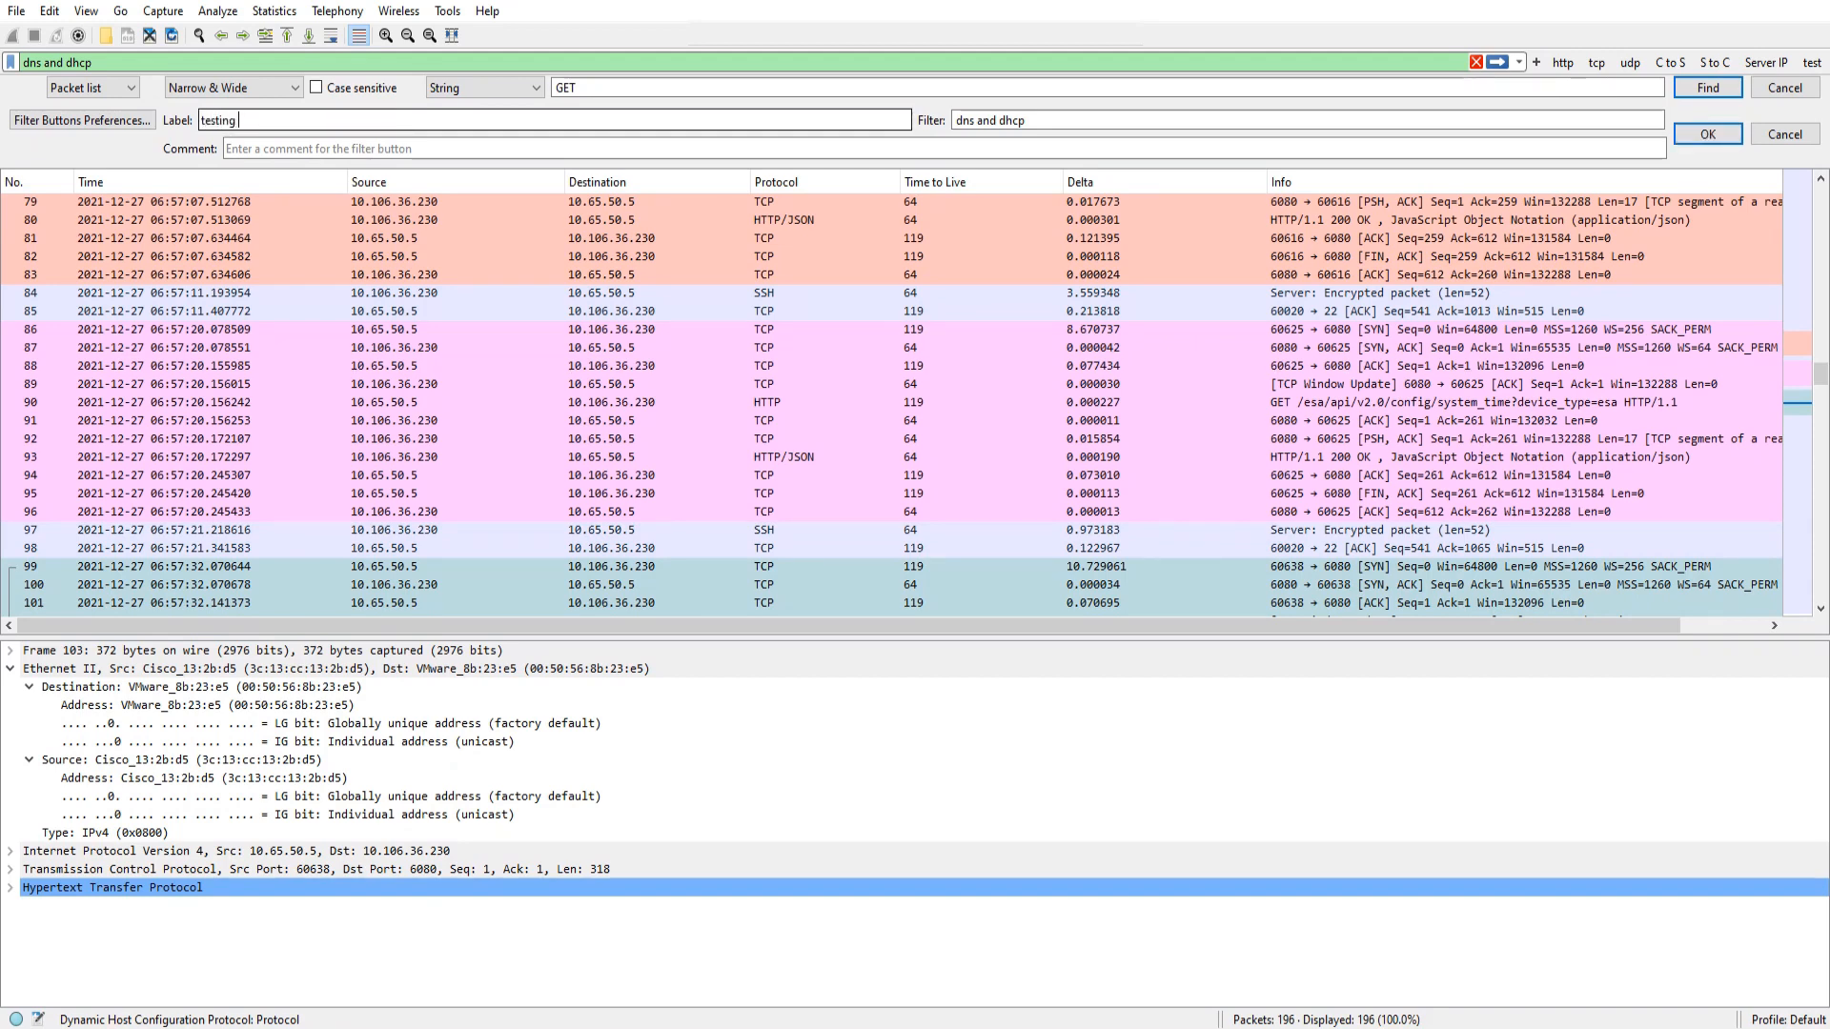
text( for YT)
key(ctrl+a)
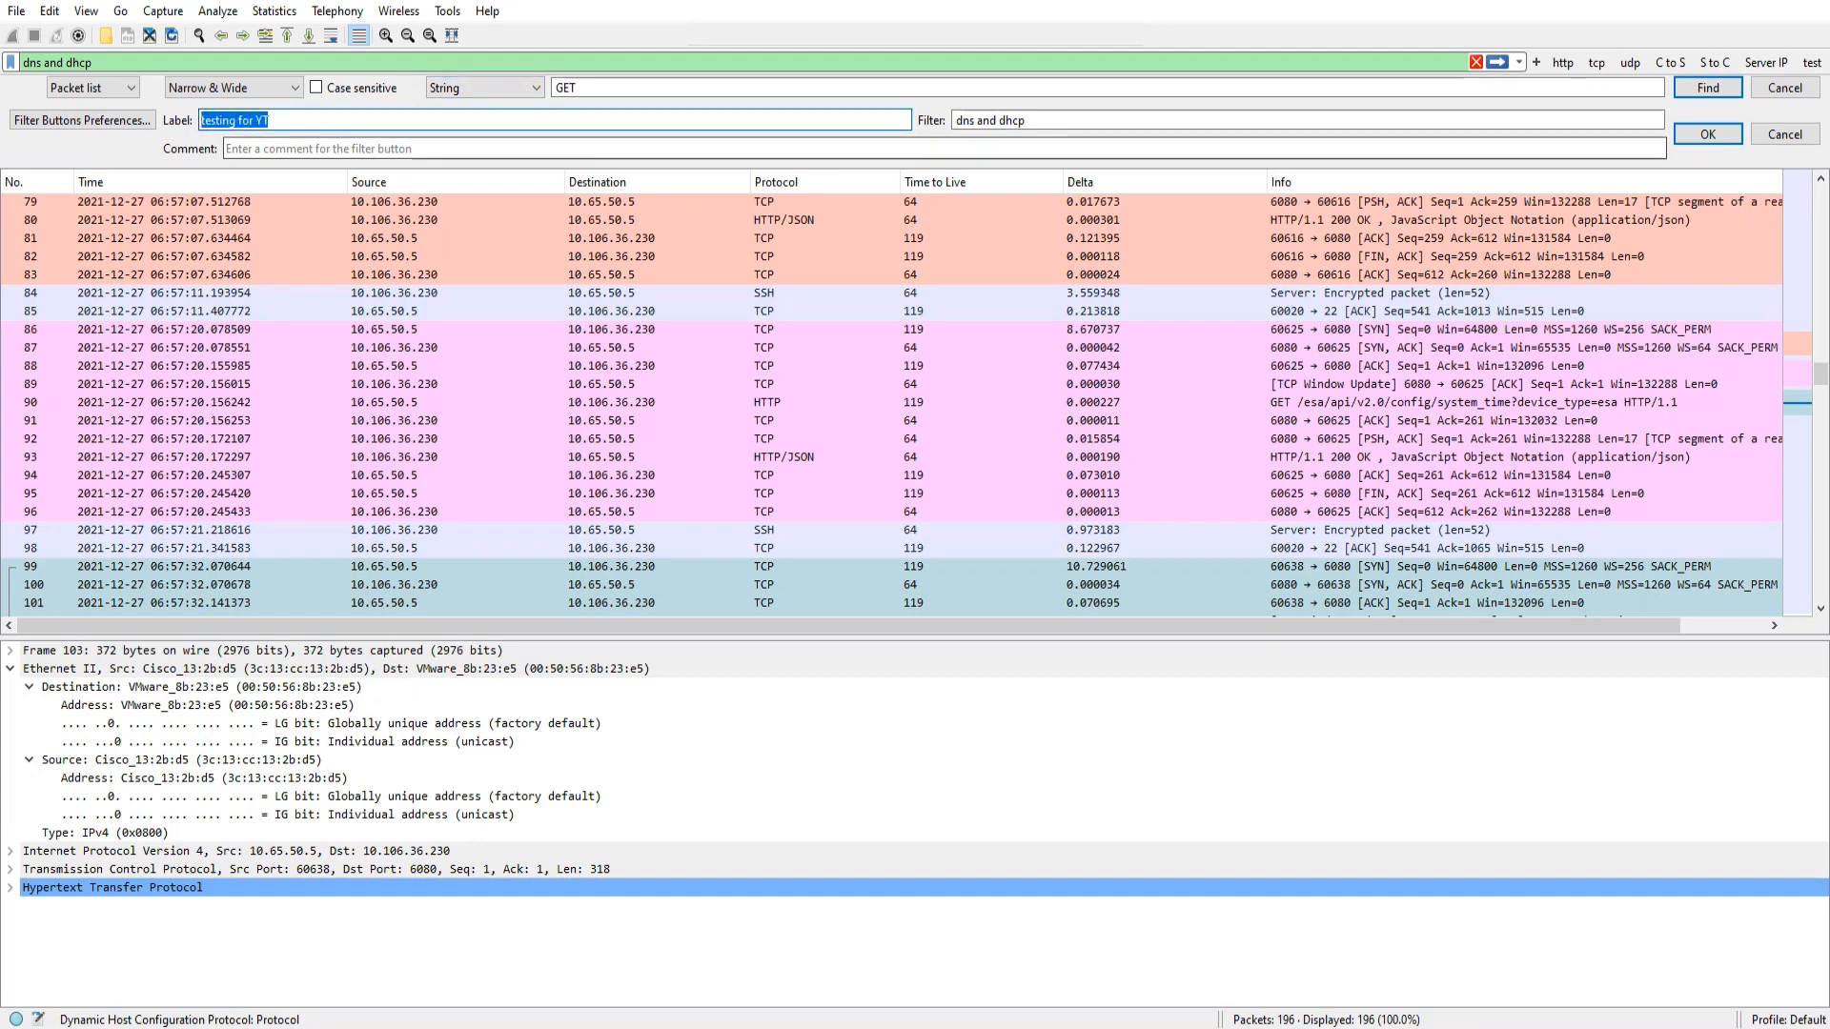
text(DNS )
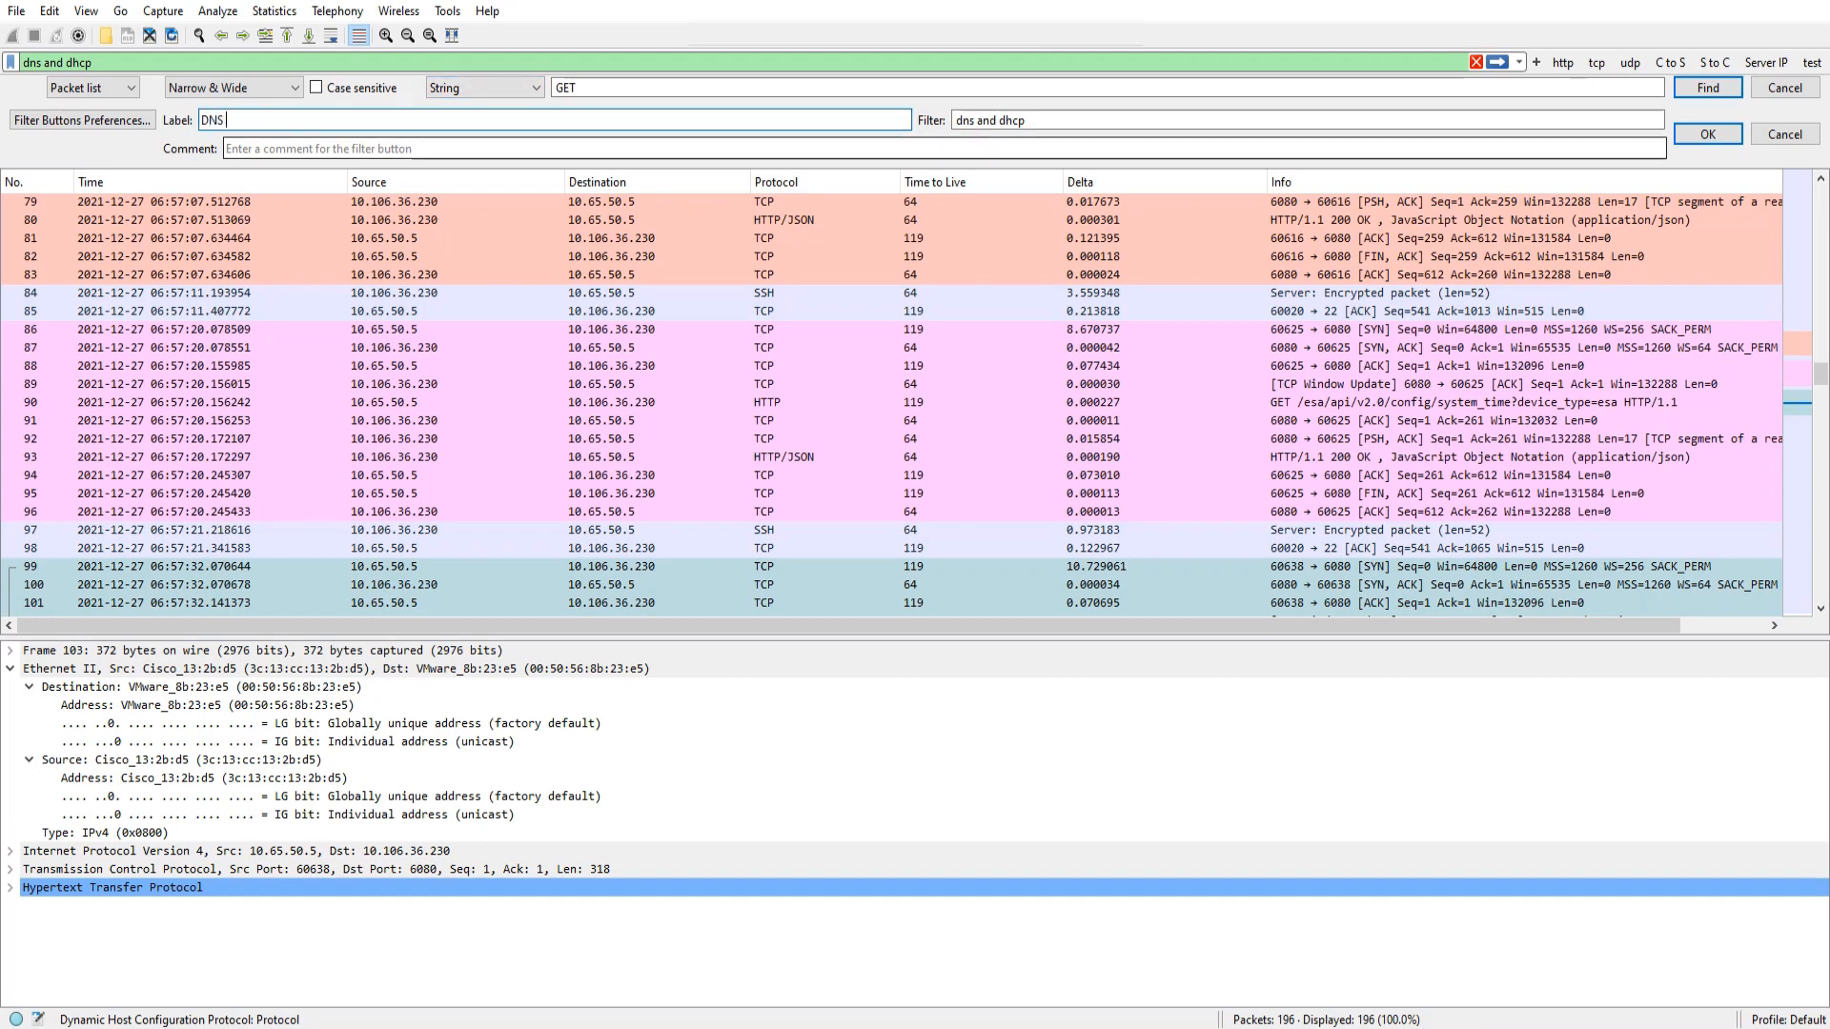
text(and DHCP)
- Add the comment "Filter to check for dns and dhcp packets" and save the new filter button
click(318, 149)
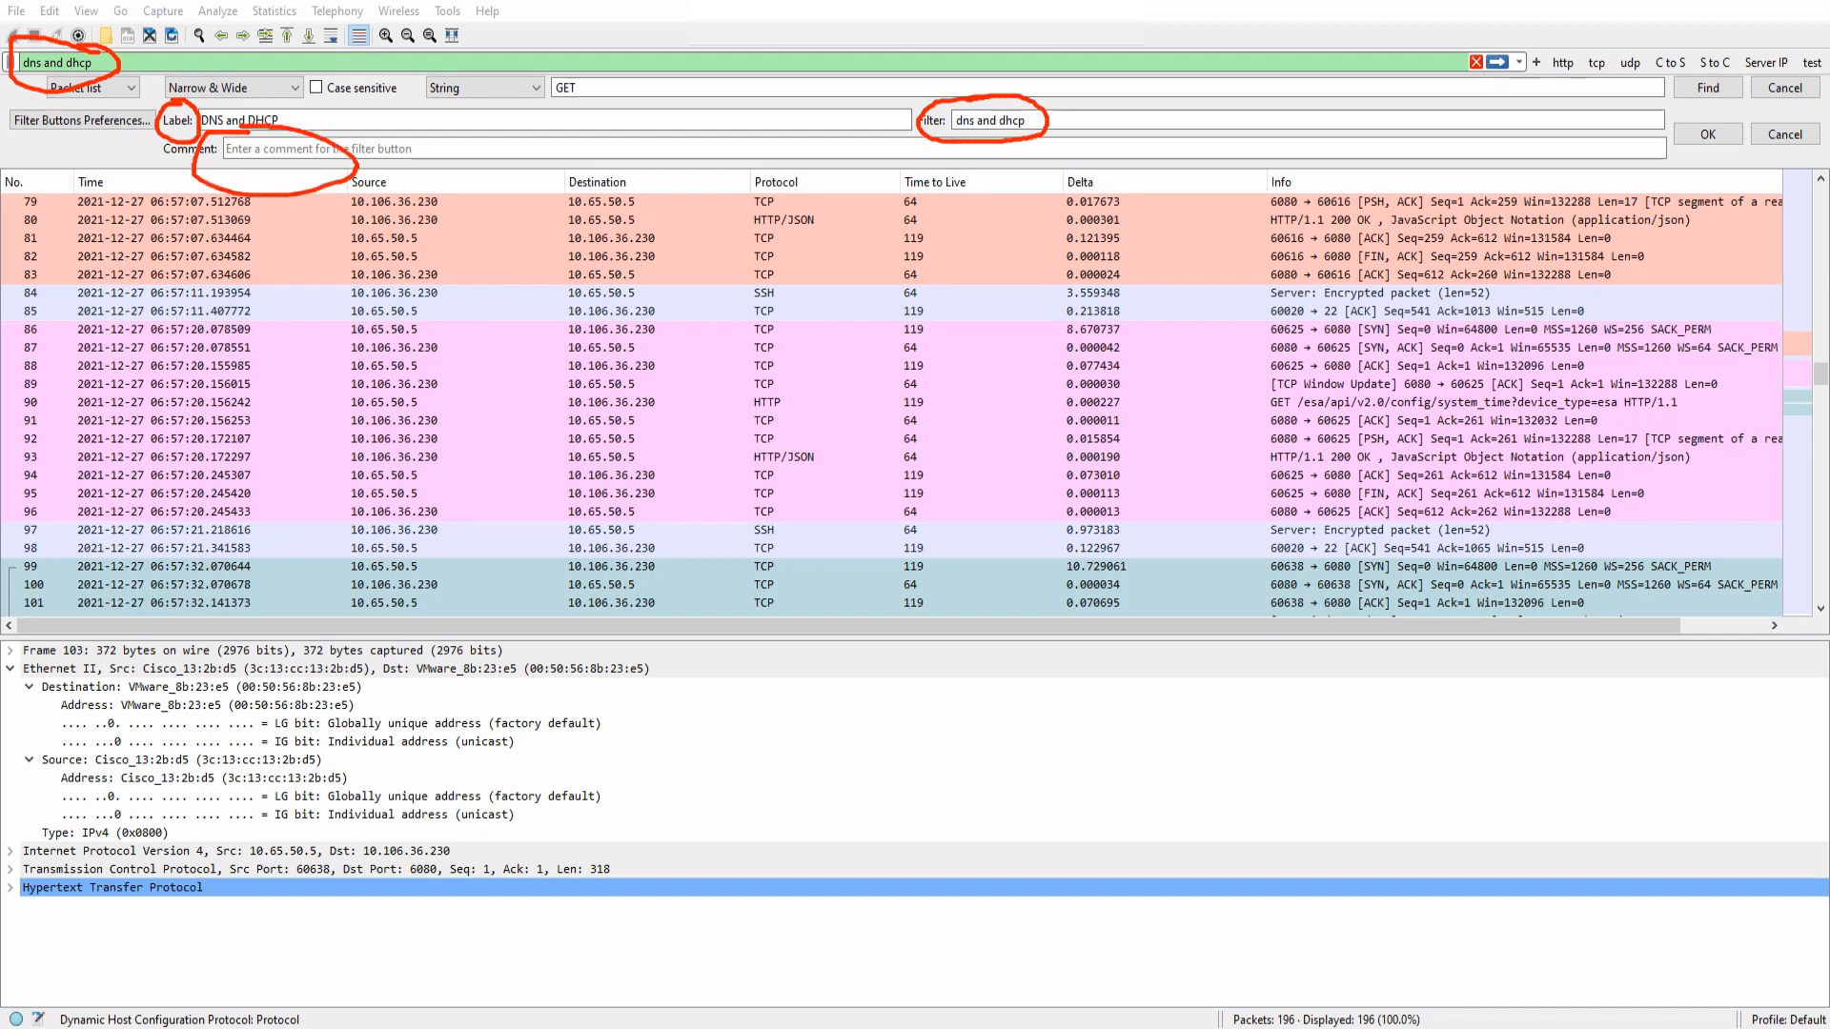
click(318, 149)
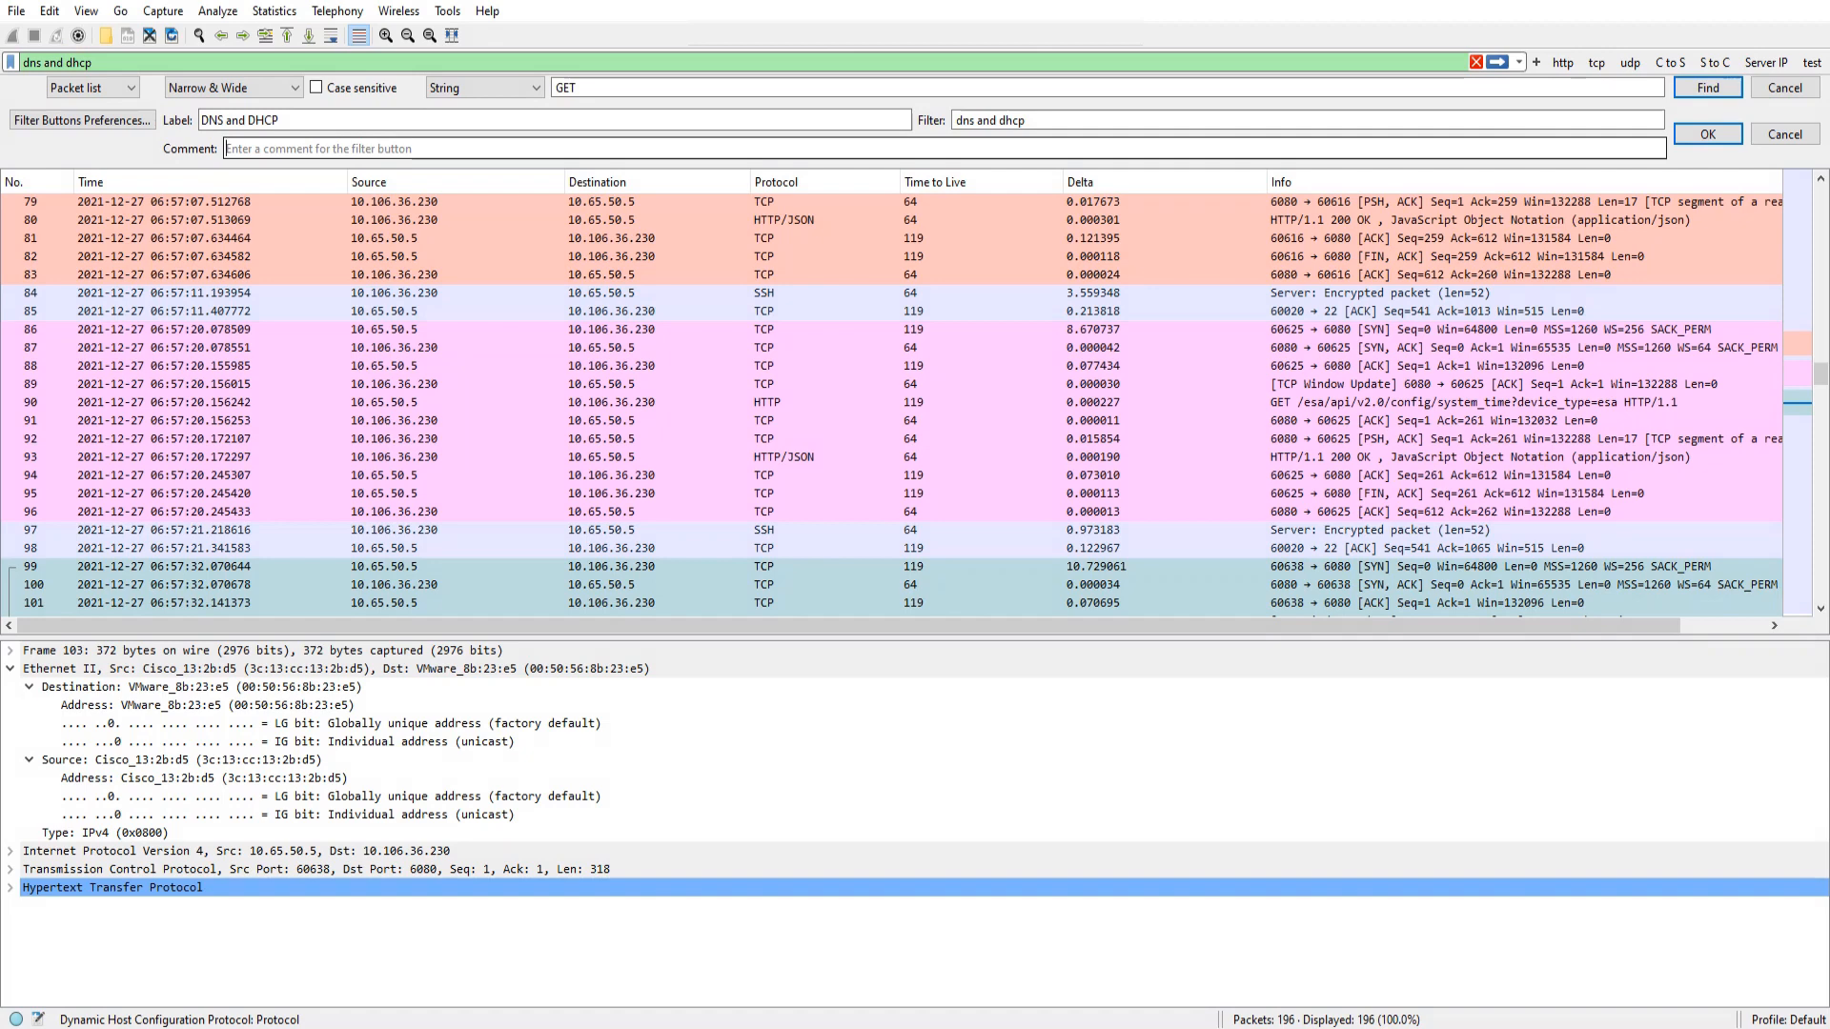
text(Filter to)
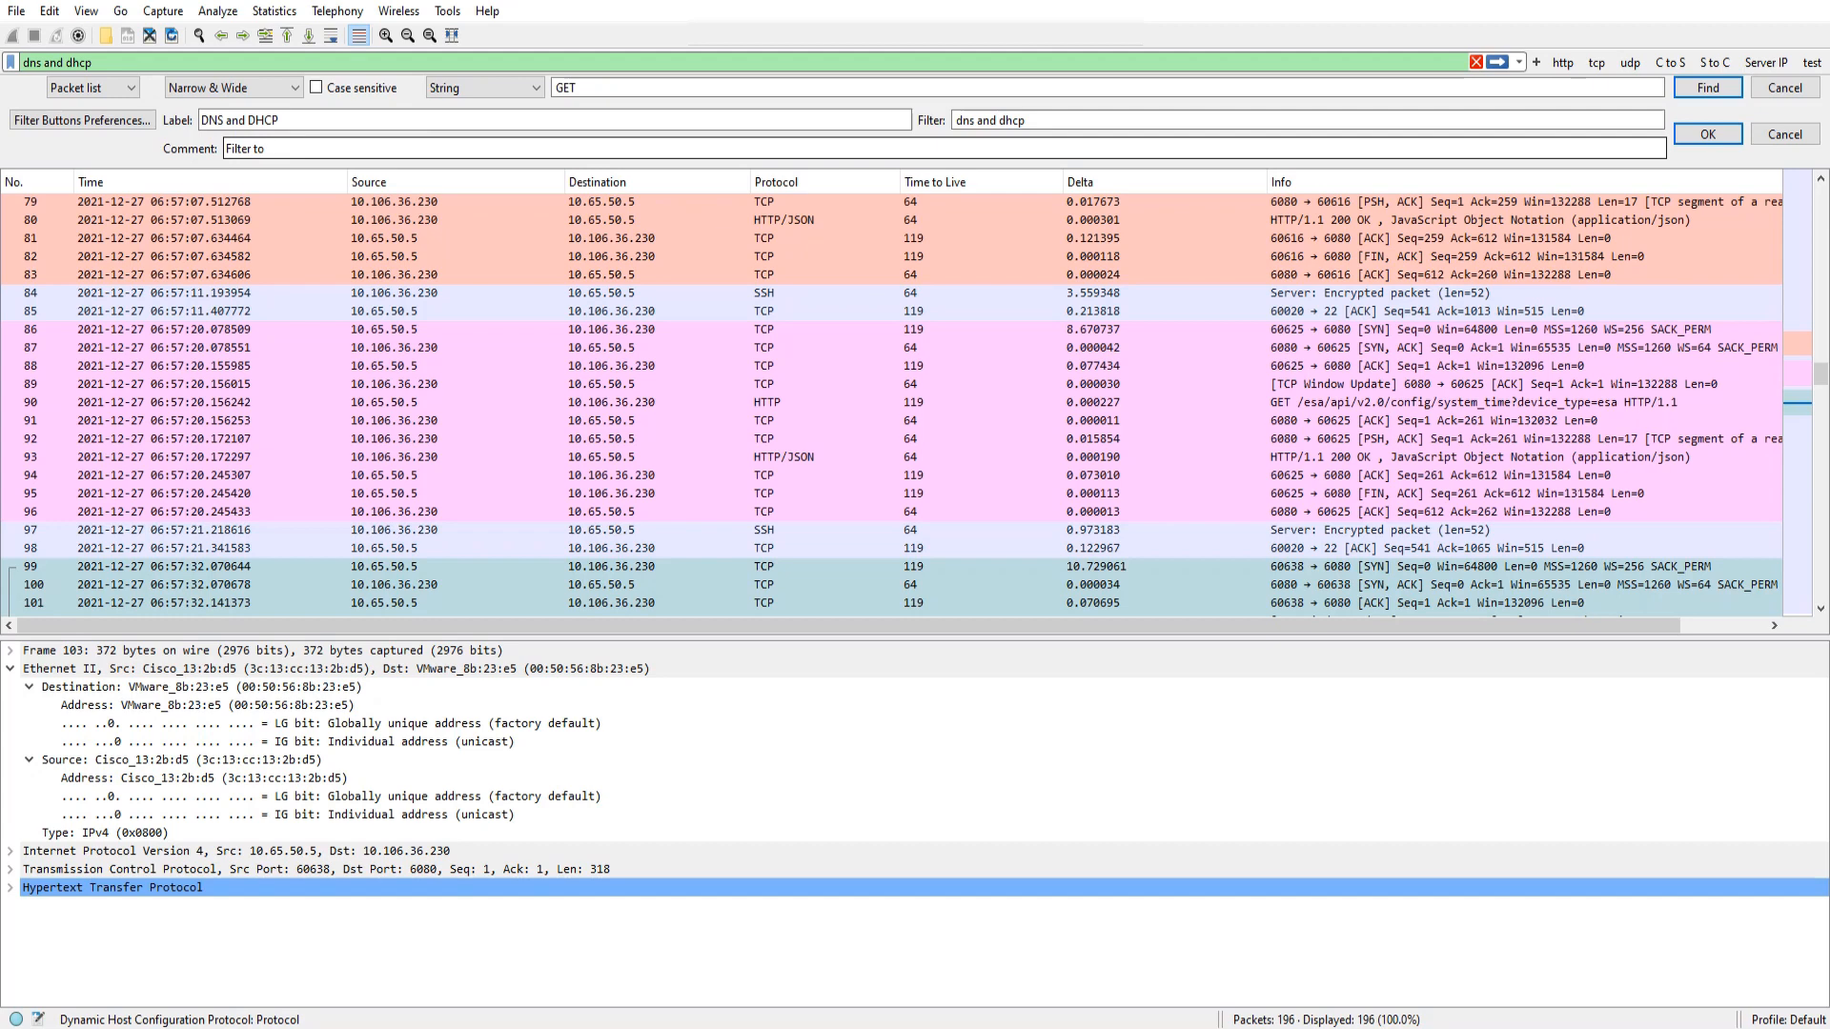
text( check for f)
text(ns and dhcp packets)
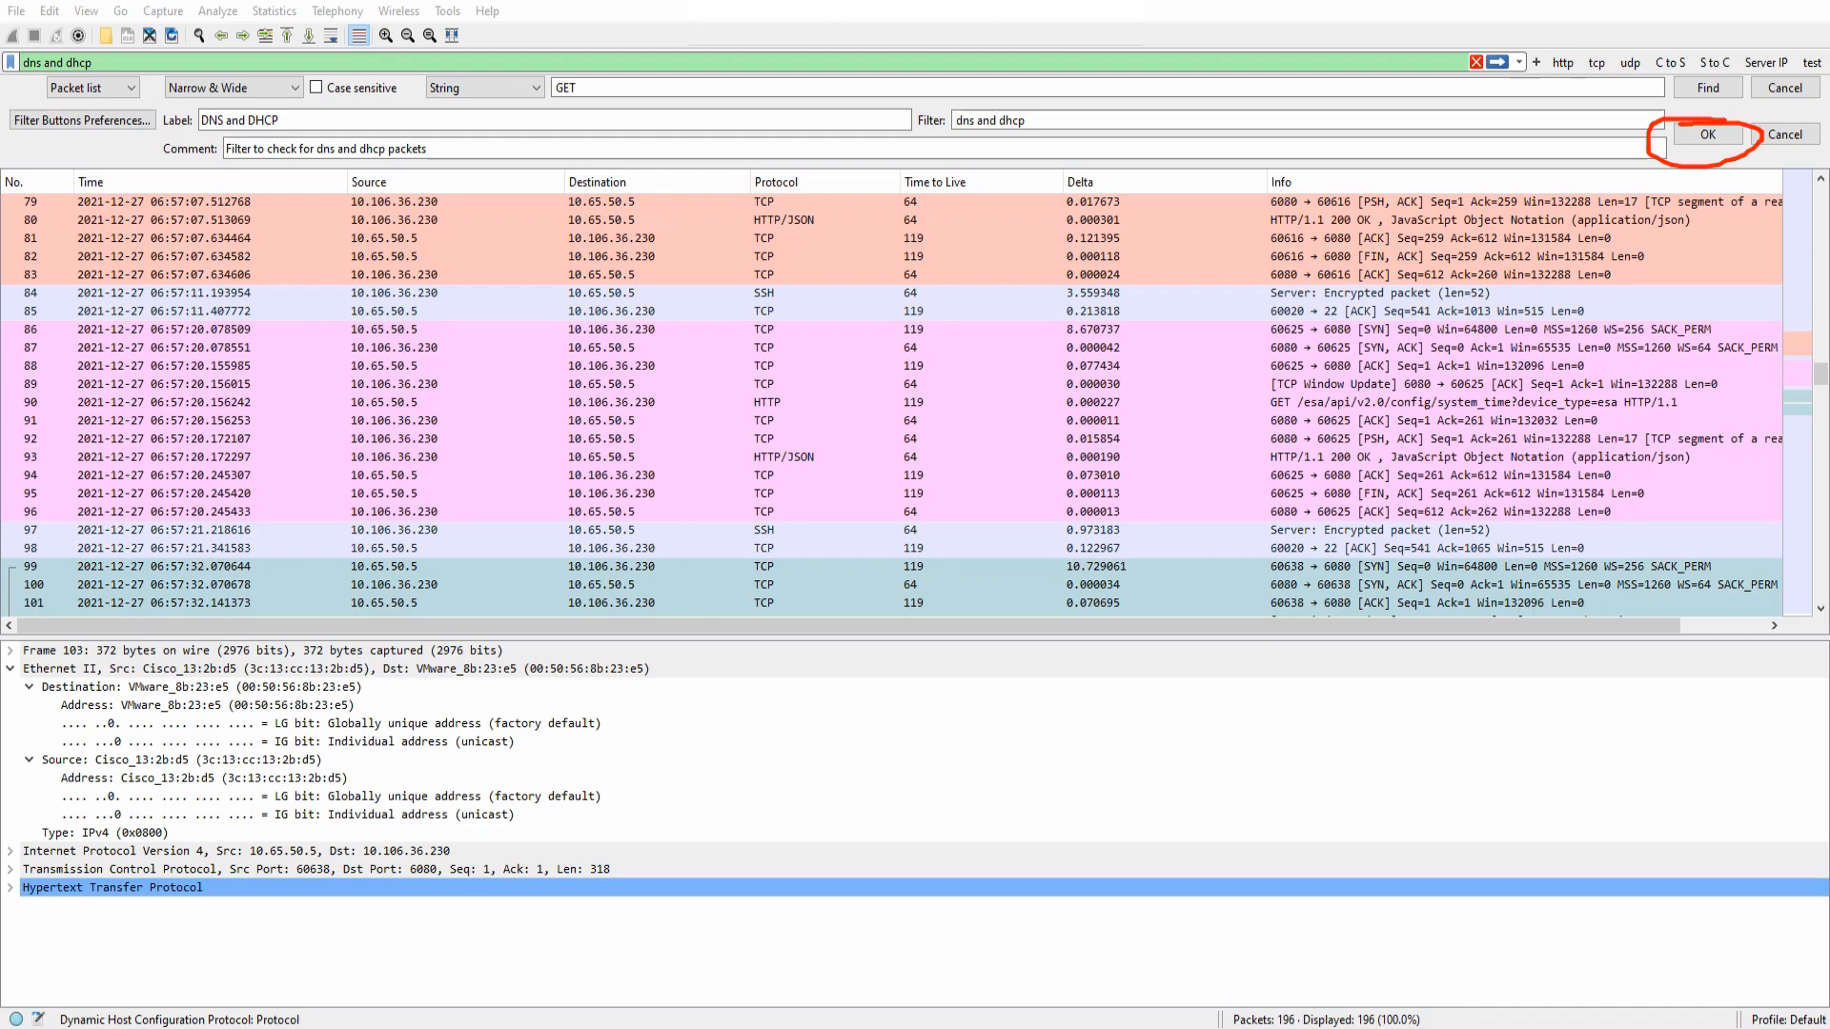
click(1708, 134)
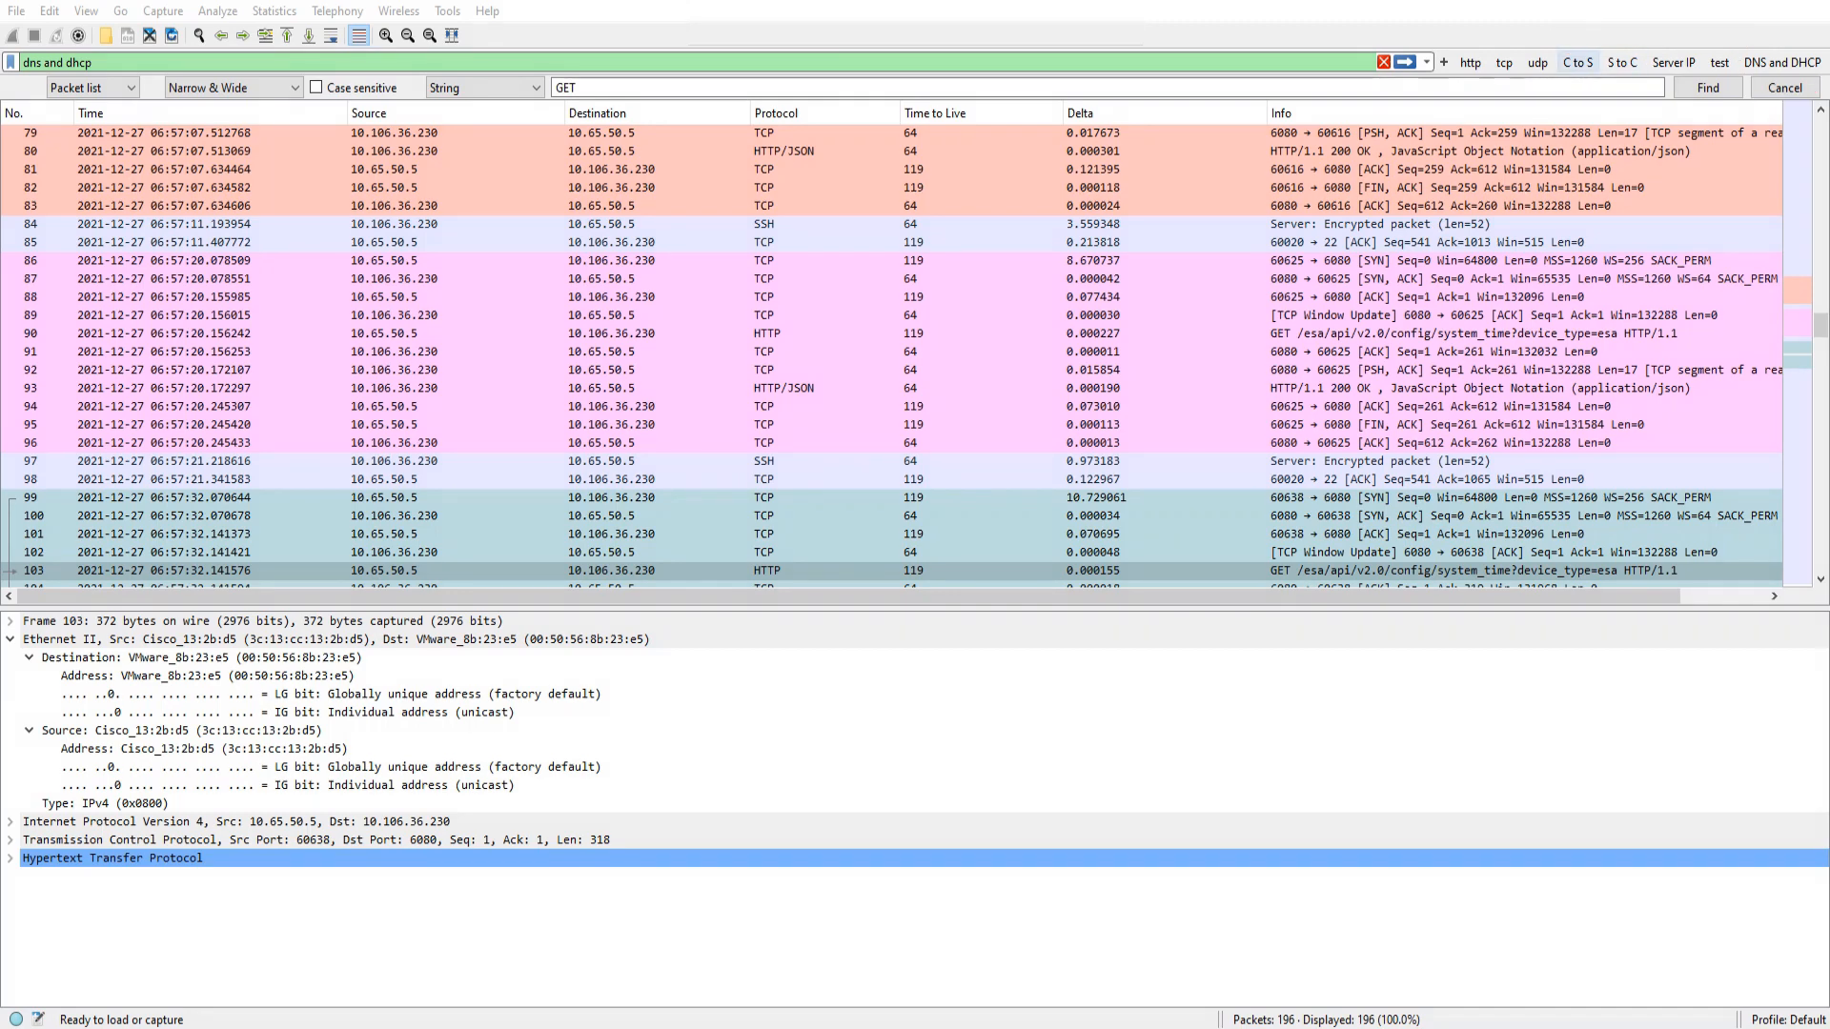
- Open the existing udp filter button for editing and append the invalid text "jfdsnbdjfb" to its filter expression
right_click(1538, 63)
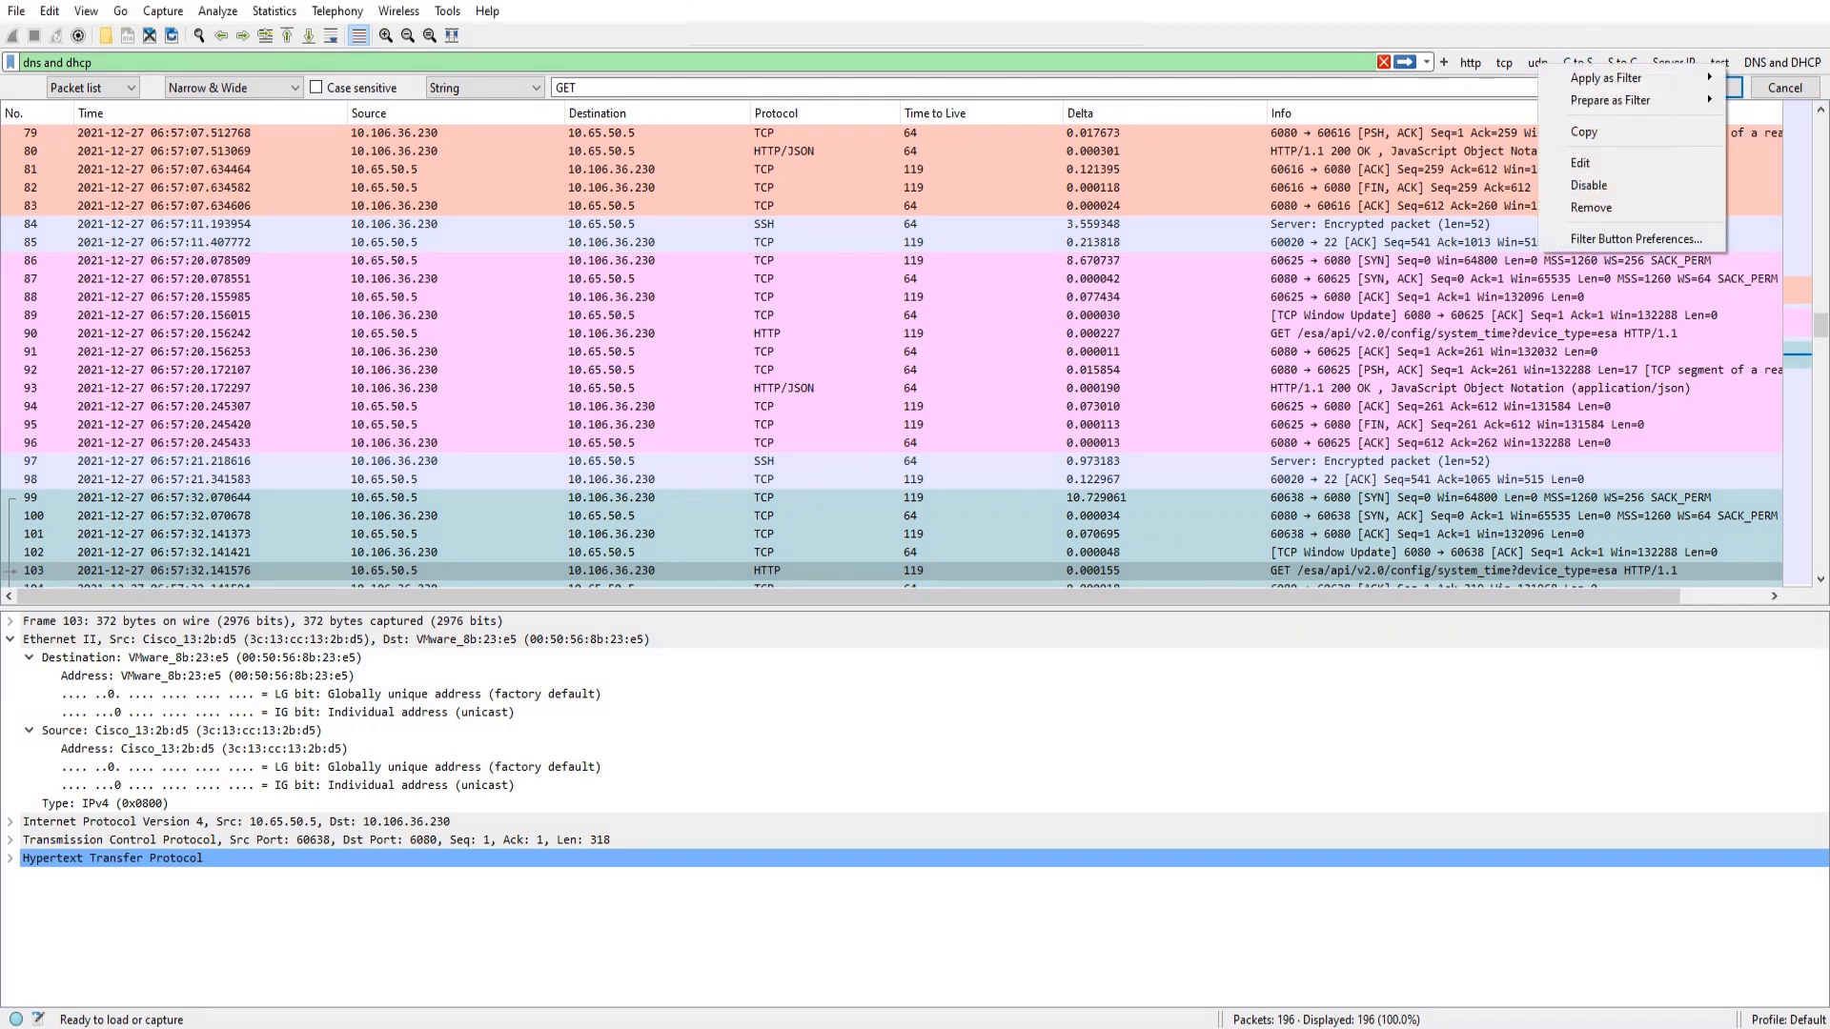
mouse_move(1611, 100)
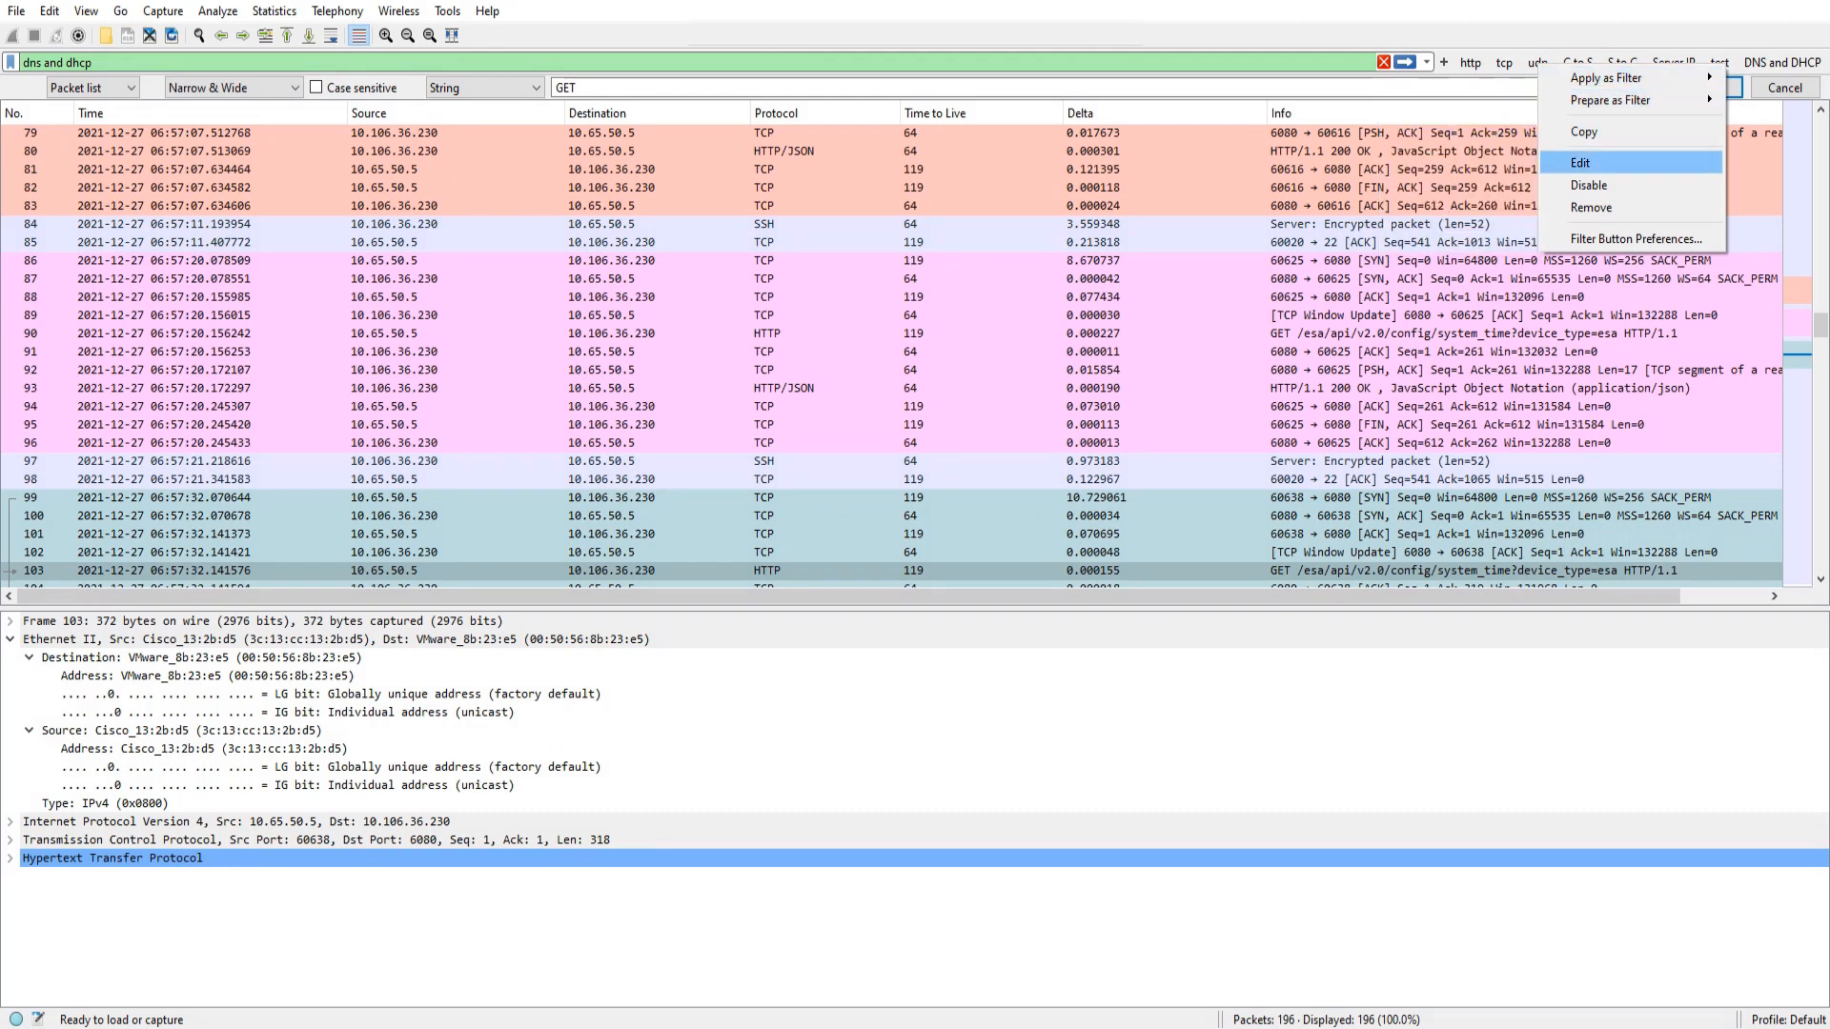
click(1580, 163)
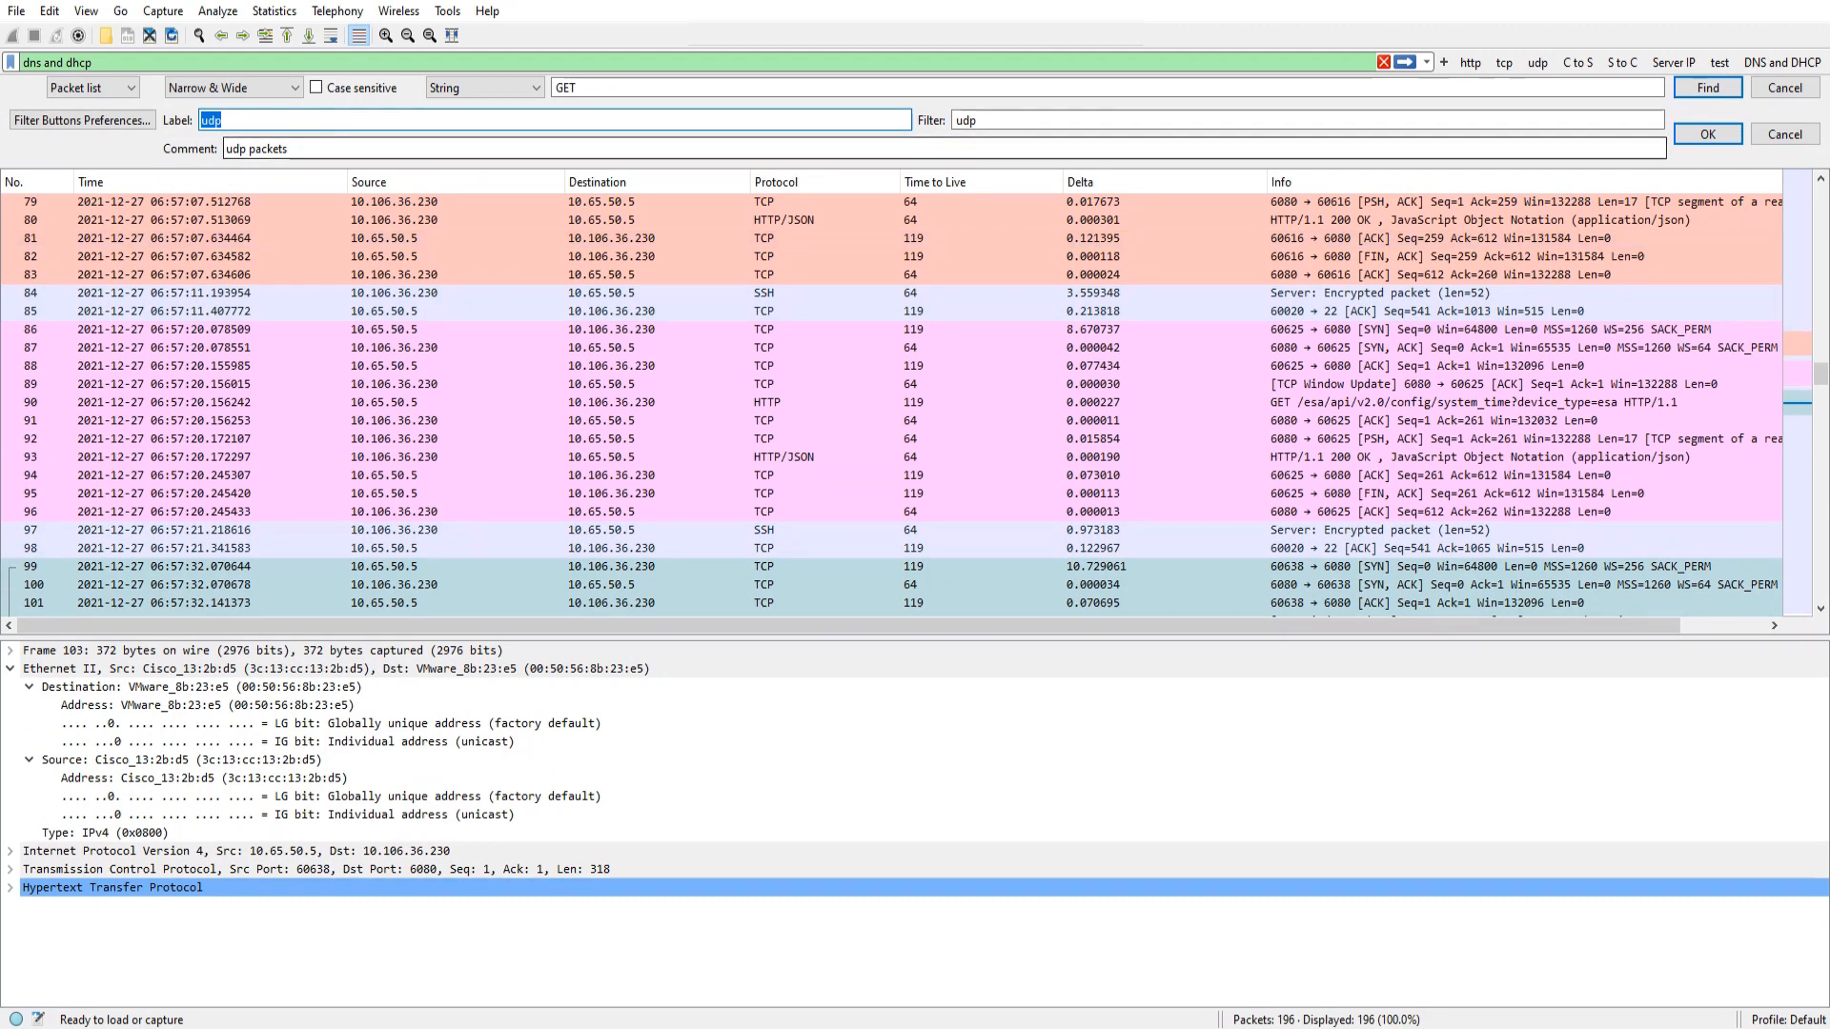
click(978, 120)
text(jfkdsjfkdsj)
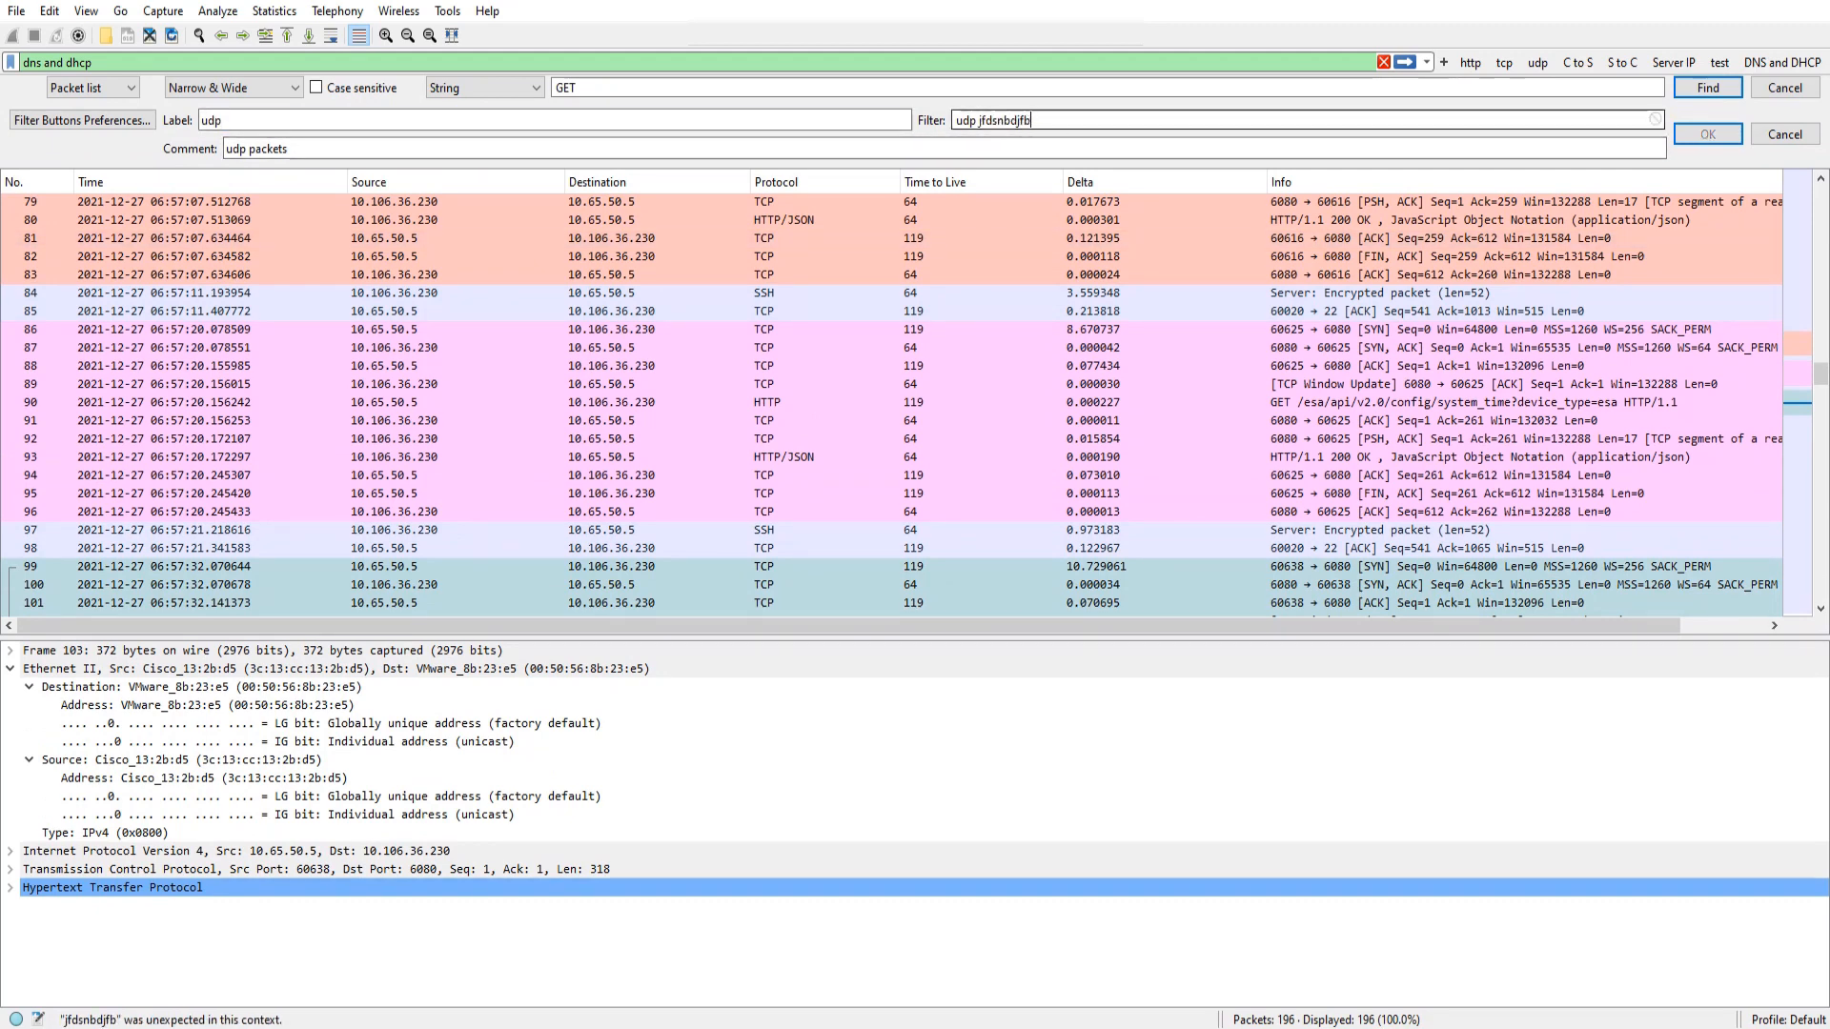
- Remove the invalid text from the udp button's filter expression, leaving only udp, and save the button
key(BackSpace)
key(BackSpace)
key(BackSpace)
key(BackSpace)
key(BackSpace)
key(BackSpace)
key(BackSpace)
key(BackSpace)
key(BackSpace)
key(BackSpace)
key(BackSpace)
key(BackSpace)
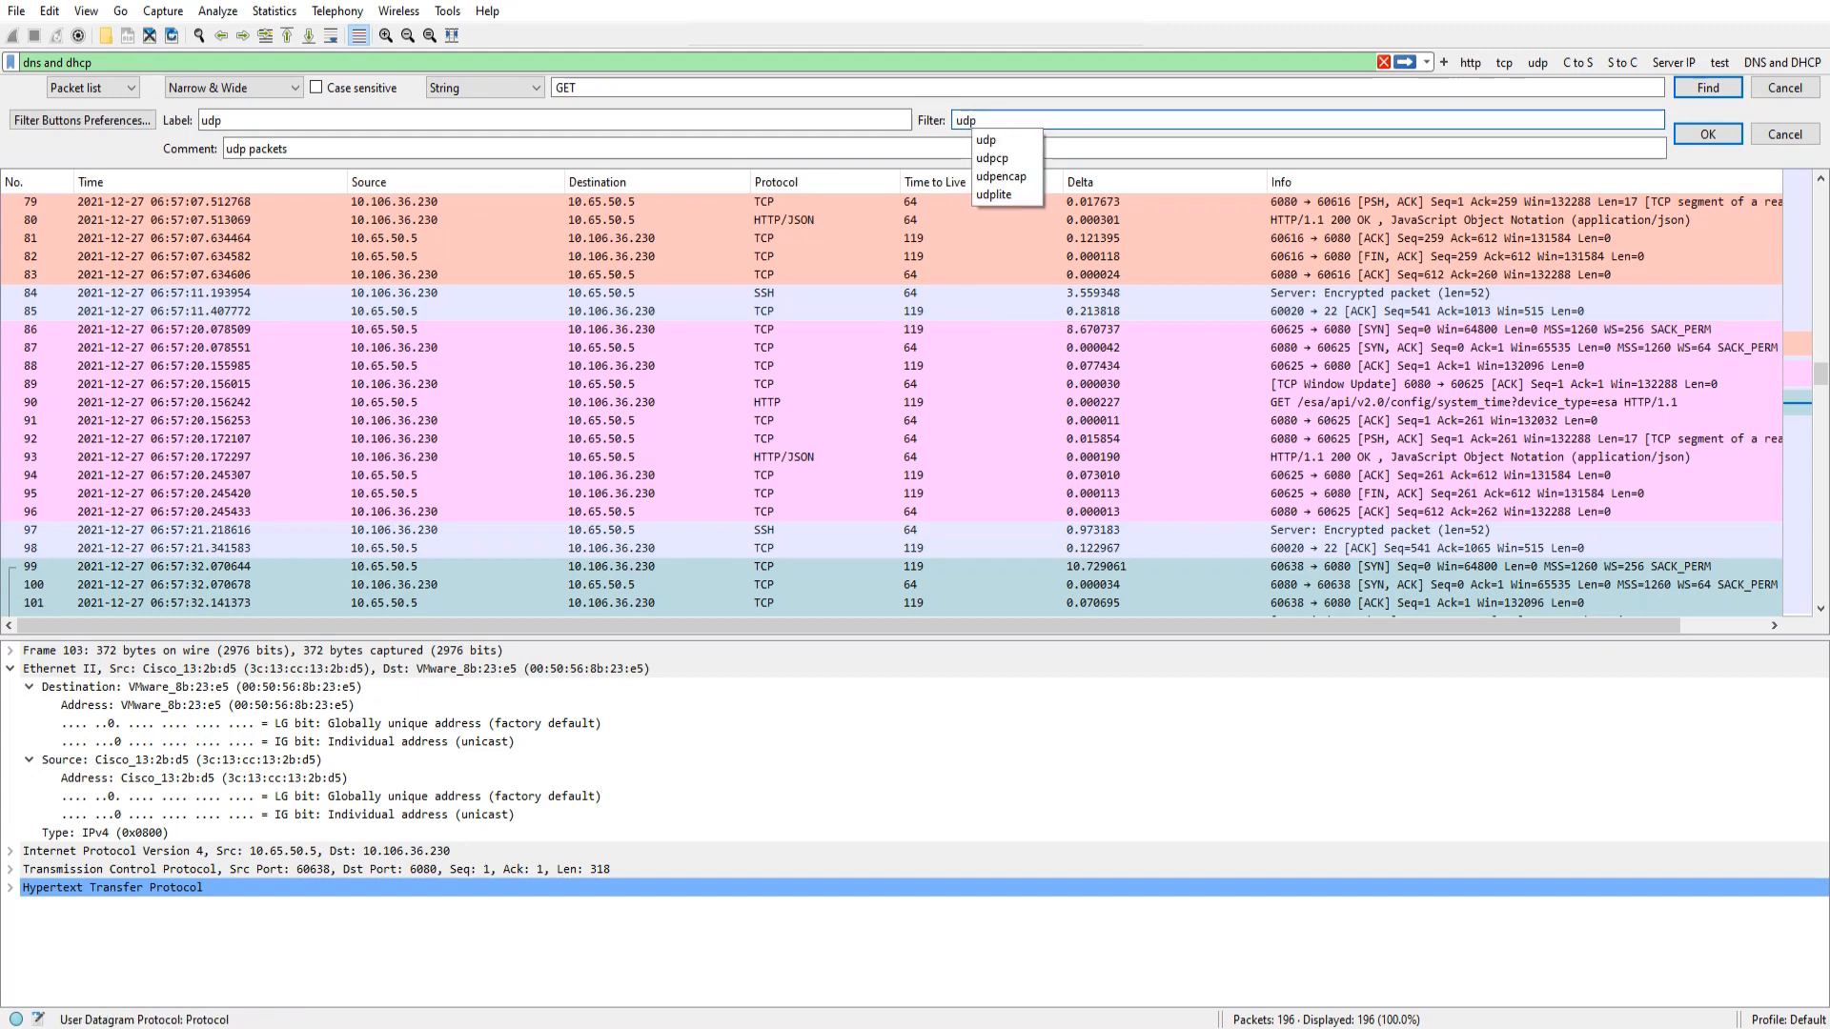
click(1708, 134)
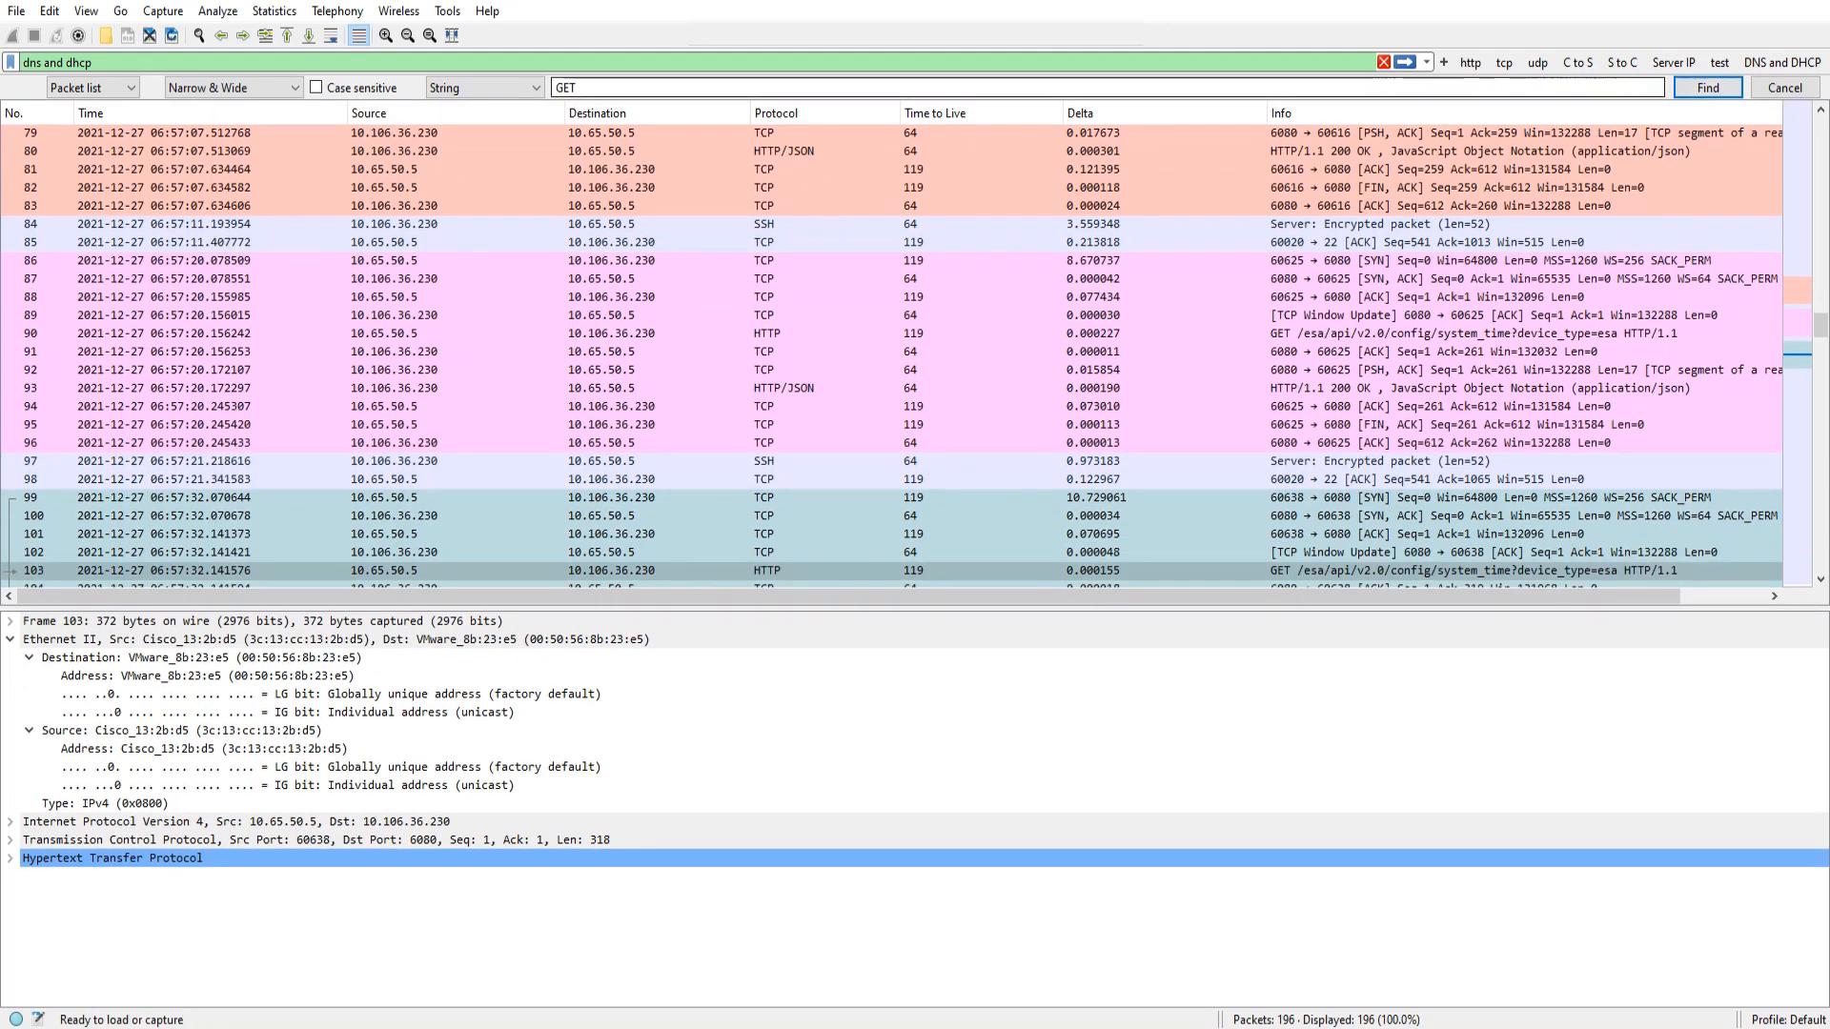
- Clear the dns and dhcp expression from the display filter and apply the empty filter to list all packets
drag(110, 63, 13, 63)
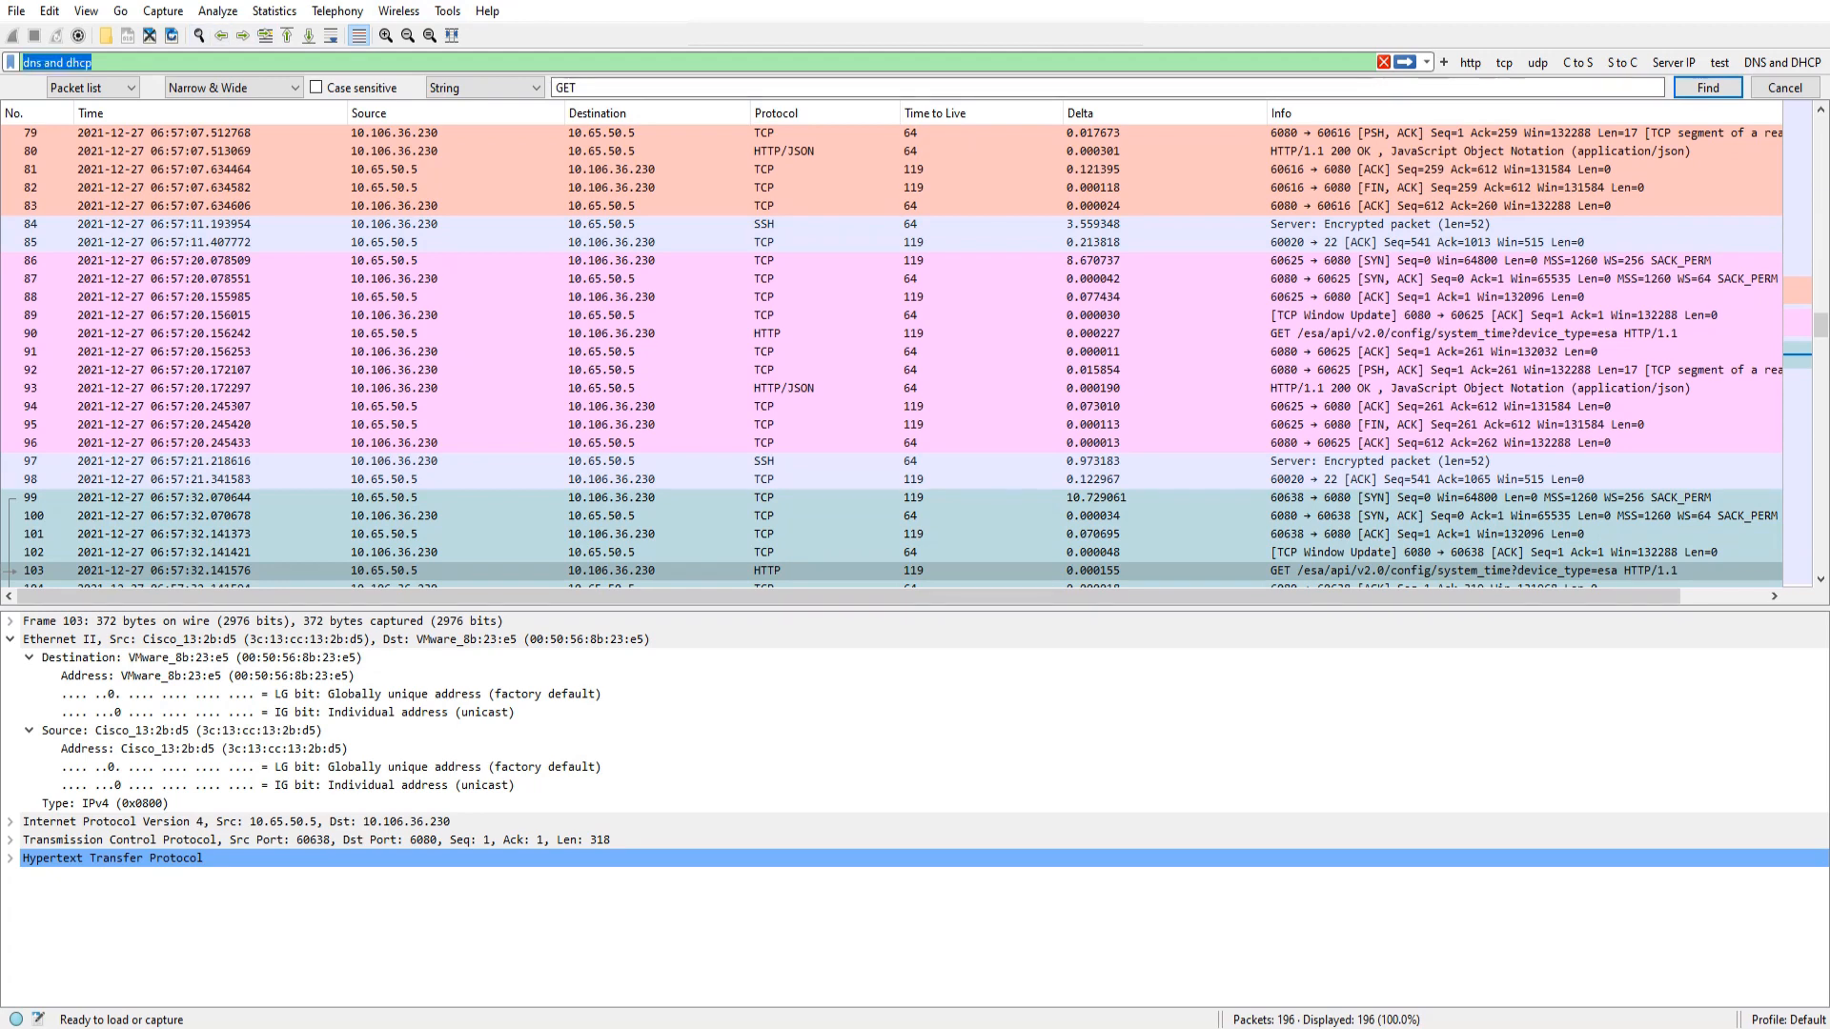
key(BackSpace)
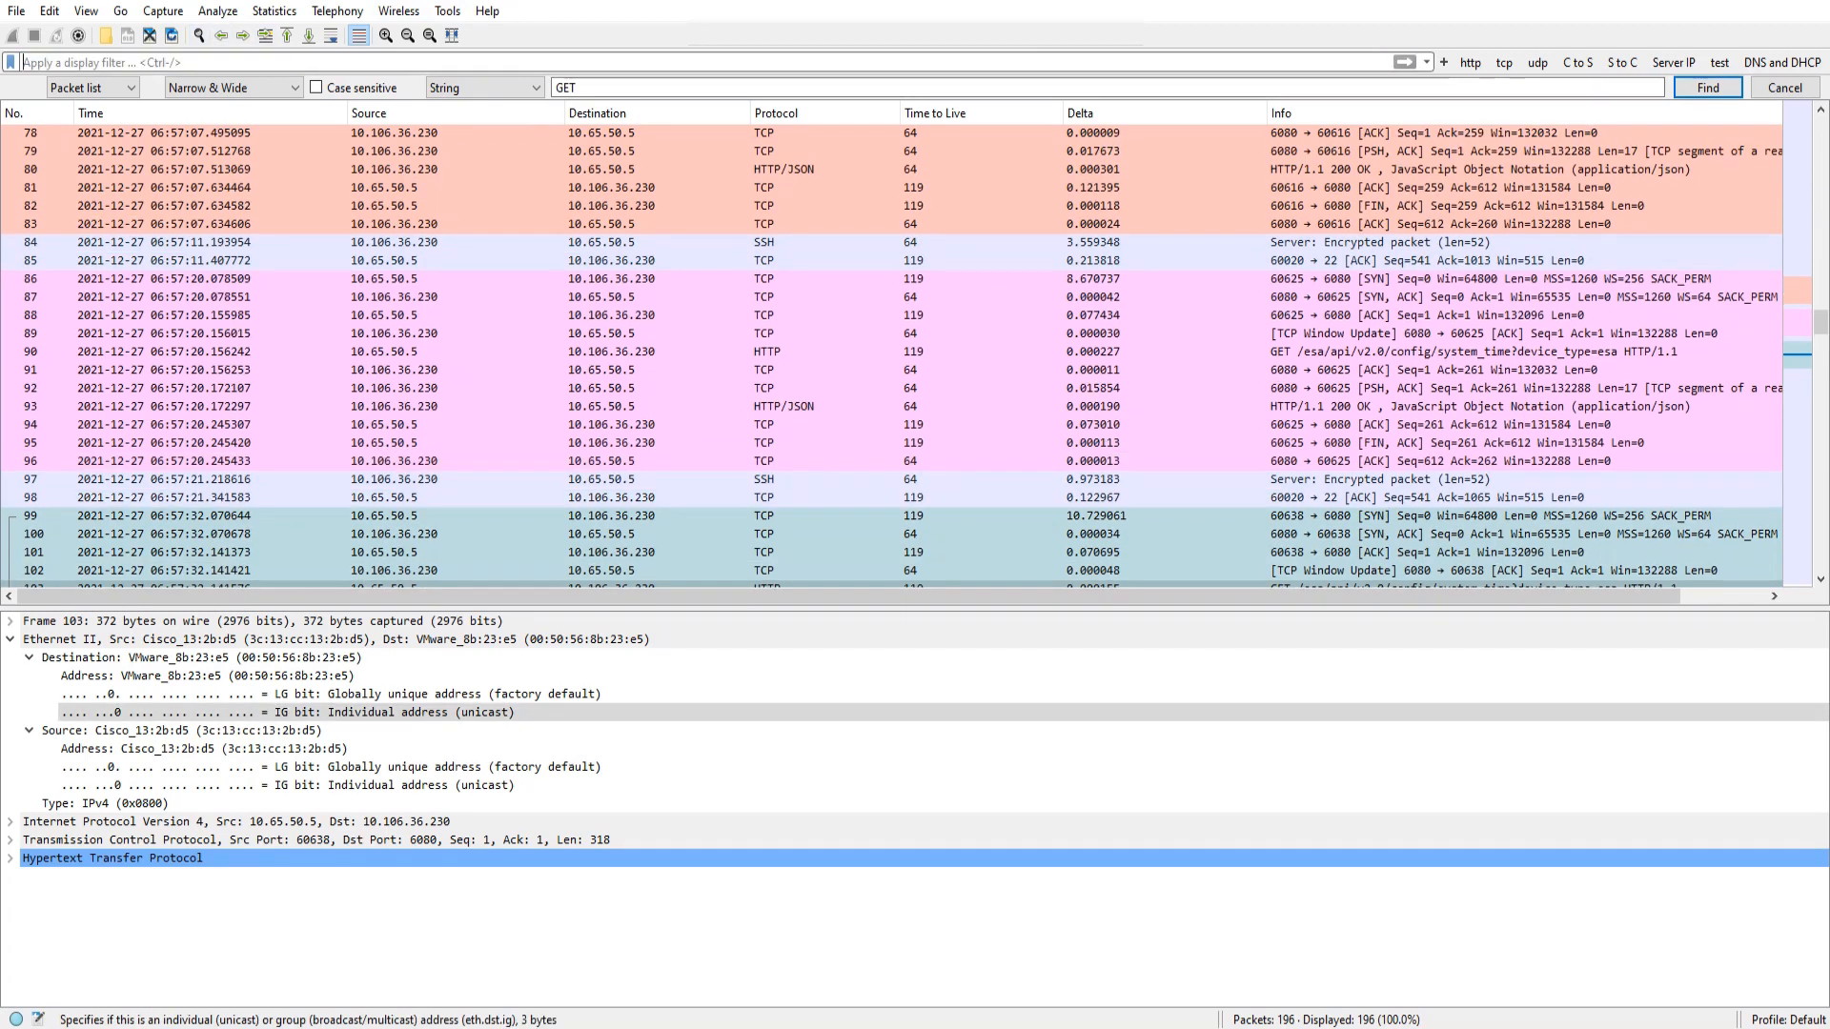
key(Return)
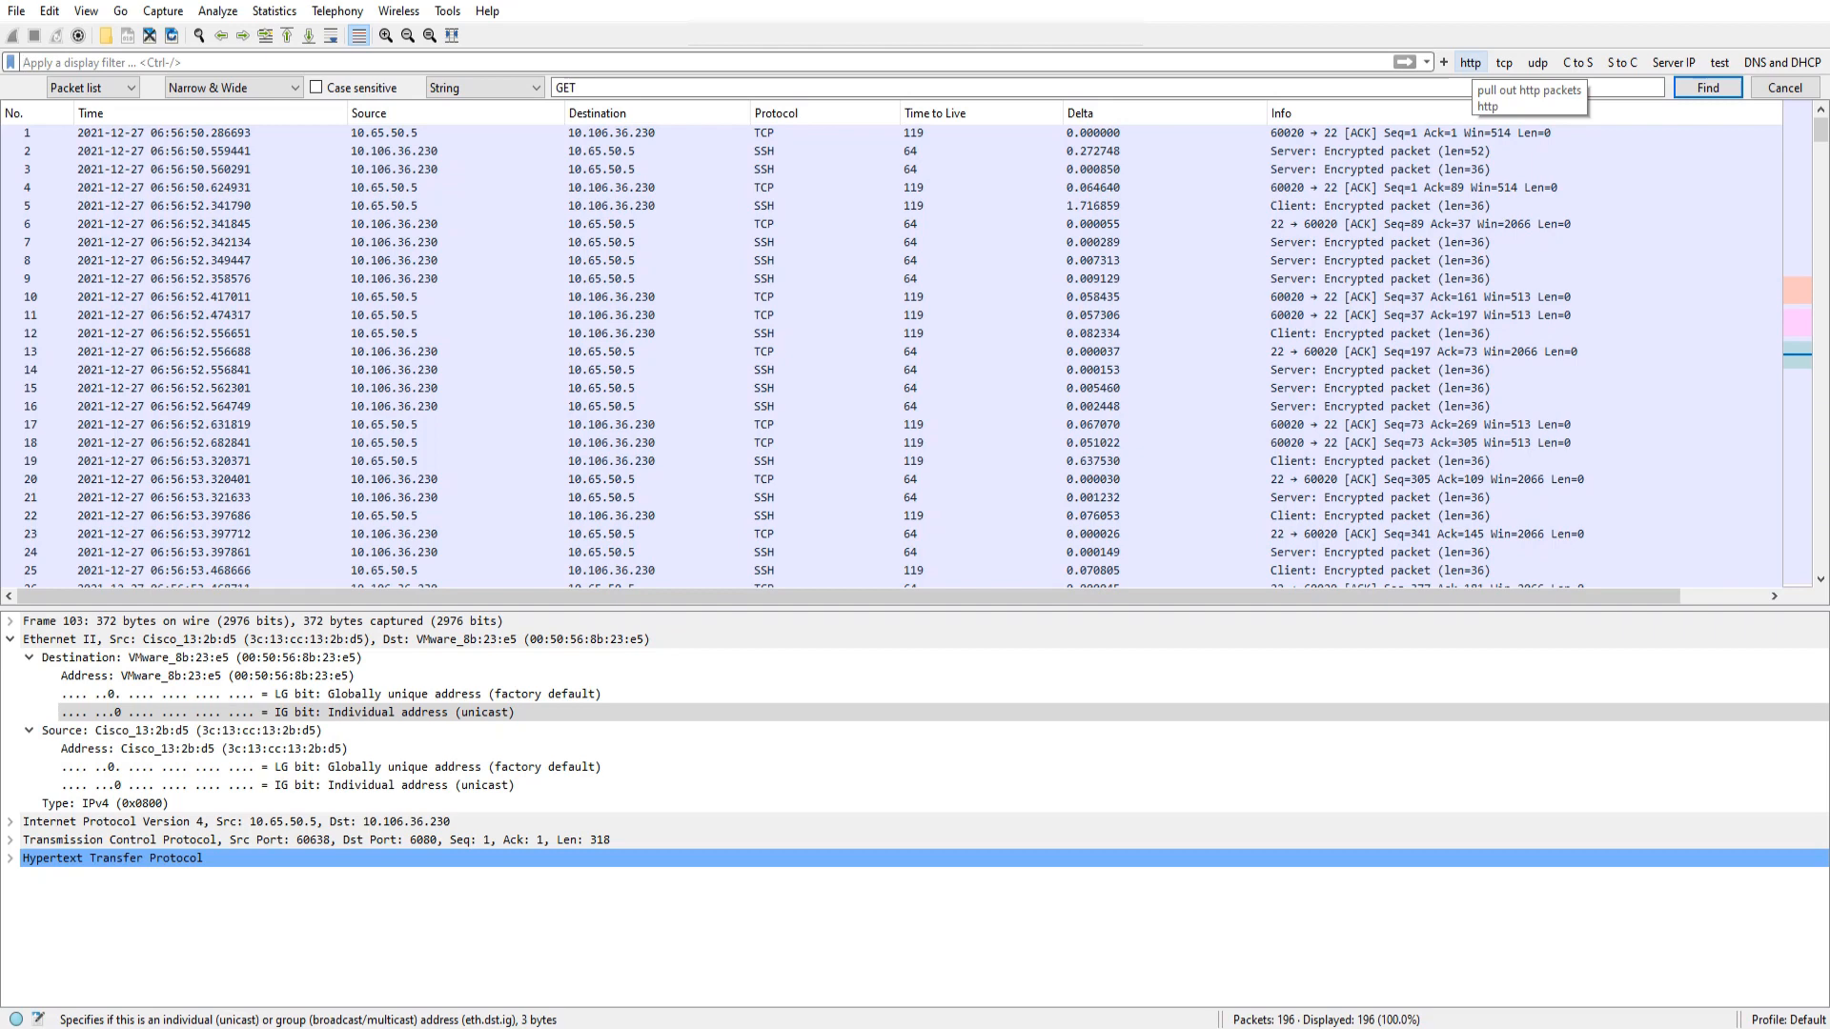
- Filter the packet list with the saved http, tcp and udp filter buttons in turn
click(1470, 62)
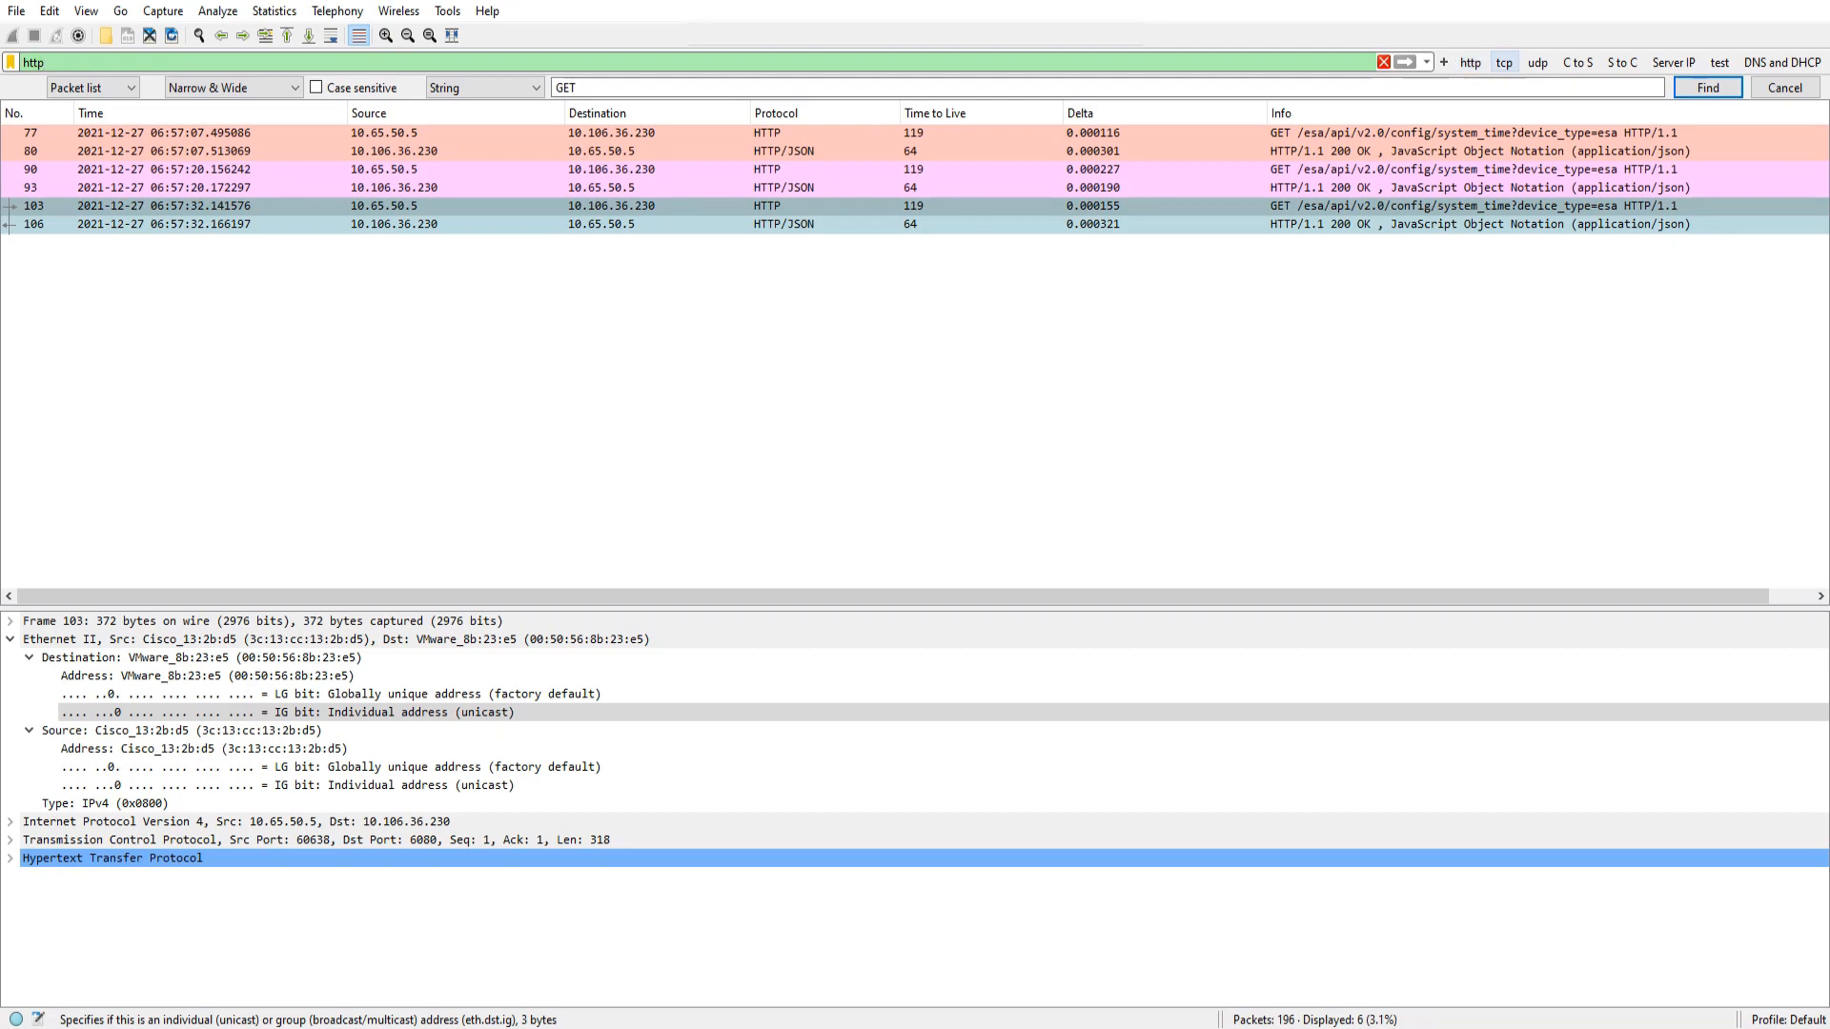
click(1504, 62)
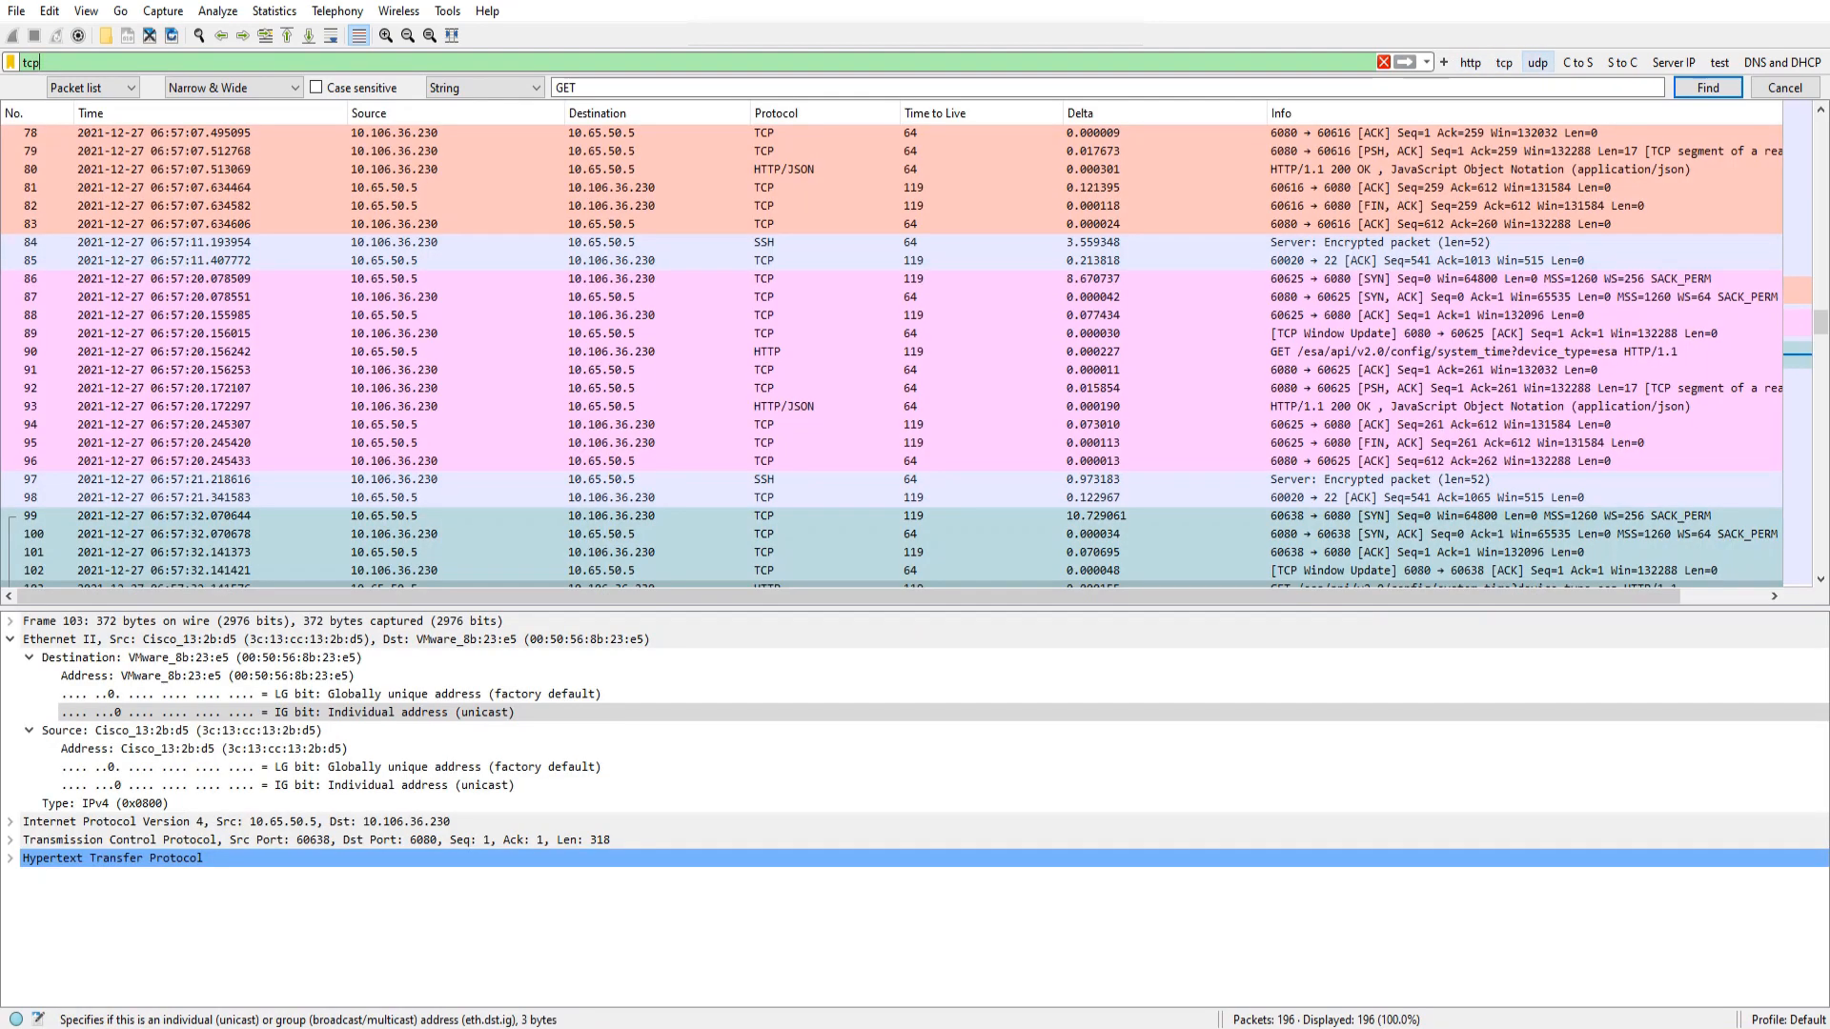
click(1538, 62)
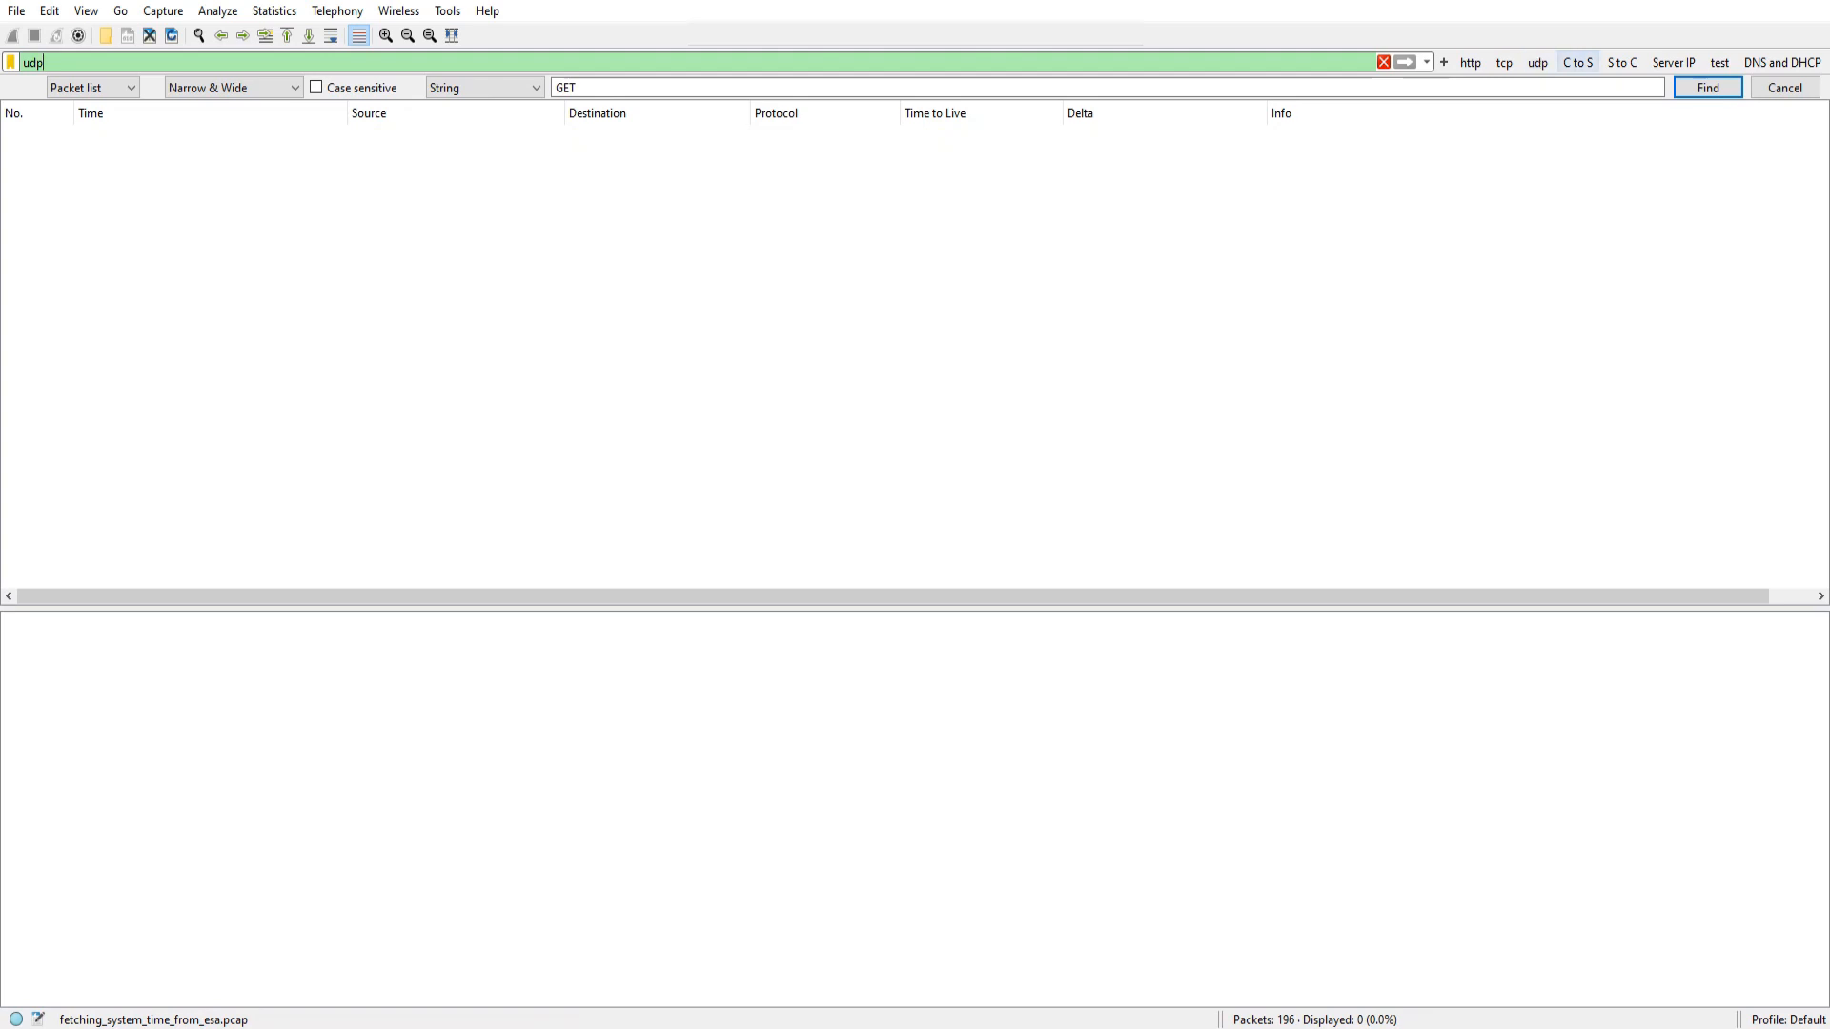
- Filter the SSH packets with the saved C to S and S to C buttons in turn, and select packet 3
click(1577, 62)
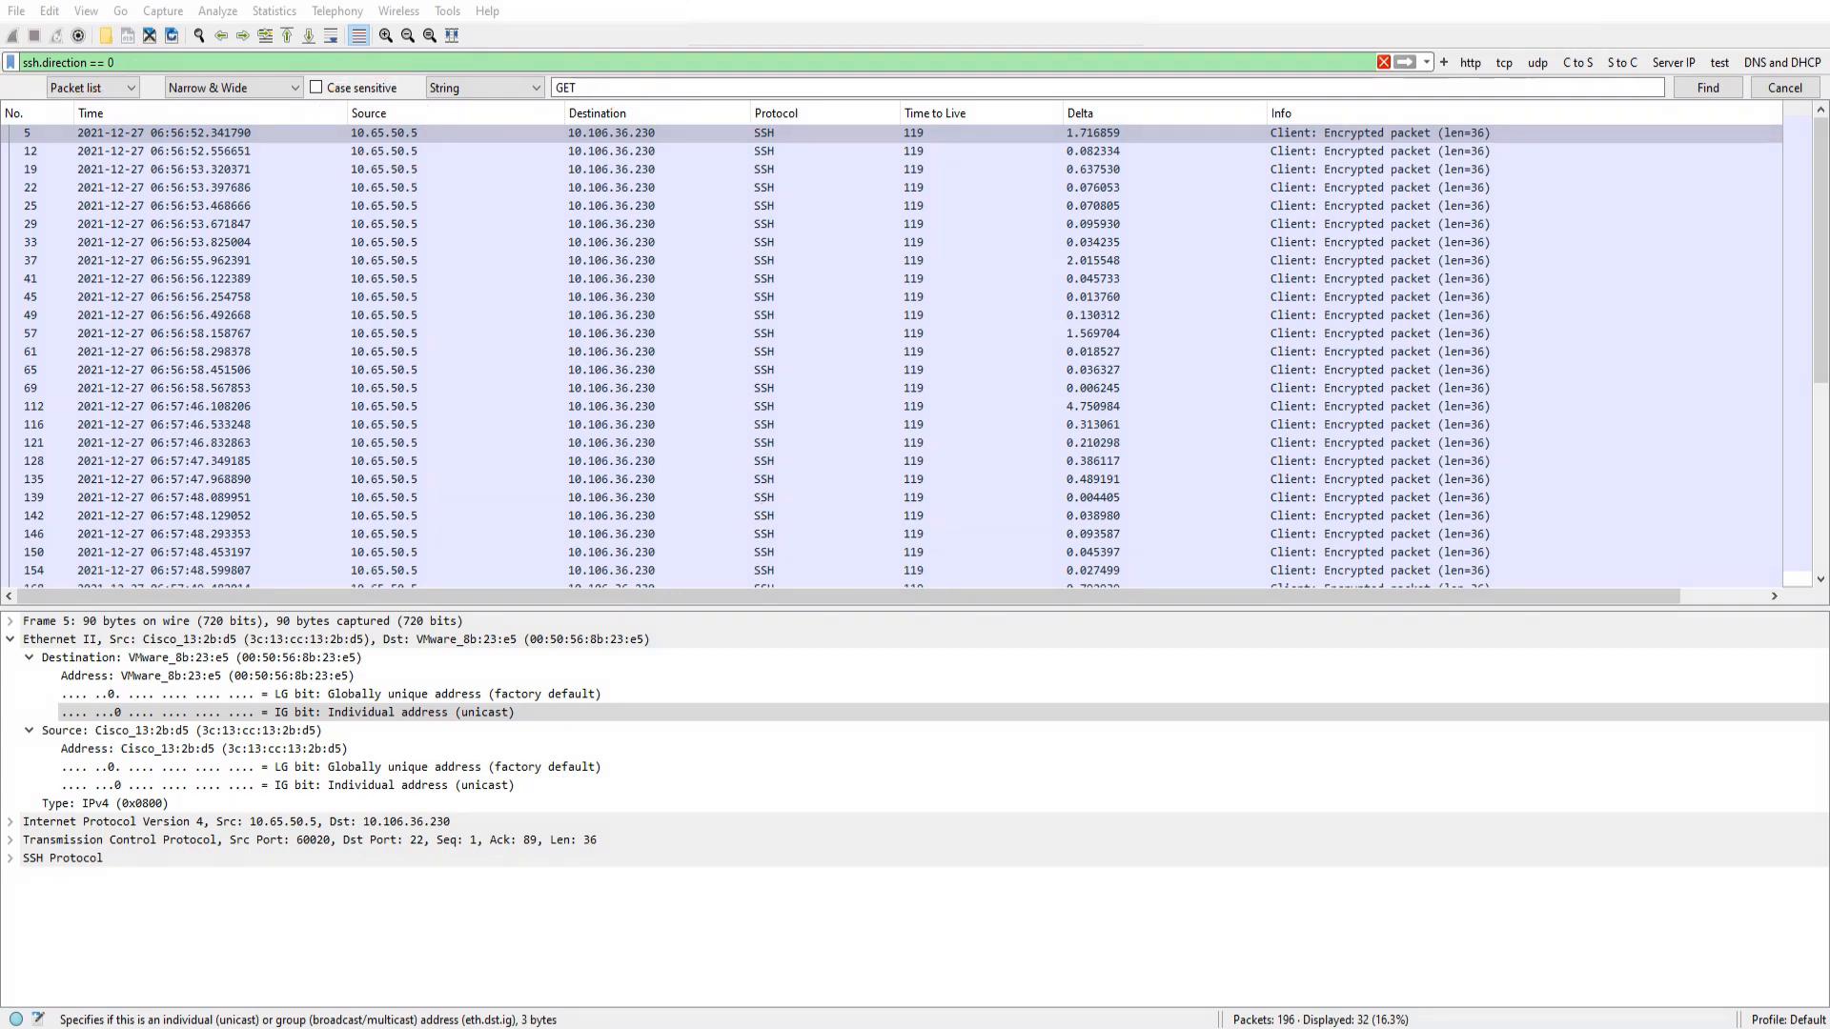
click(1622, 62)
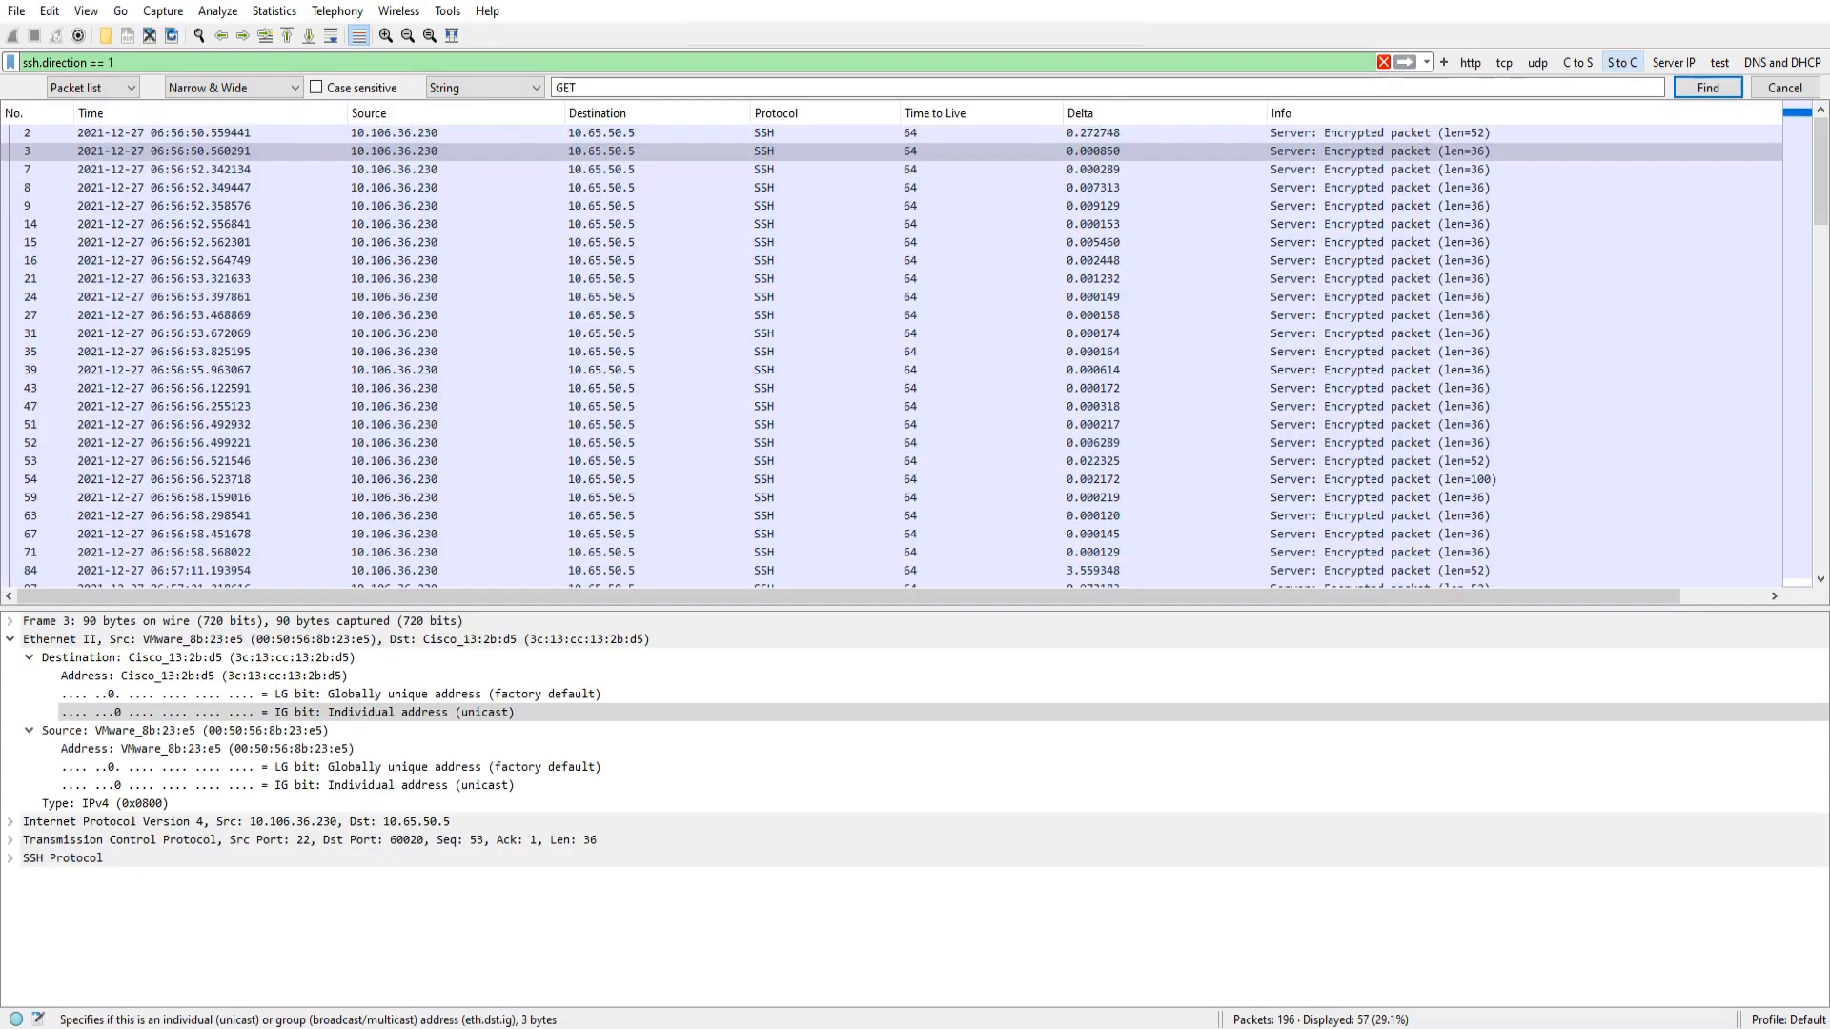
click(1239, 152)
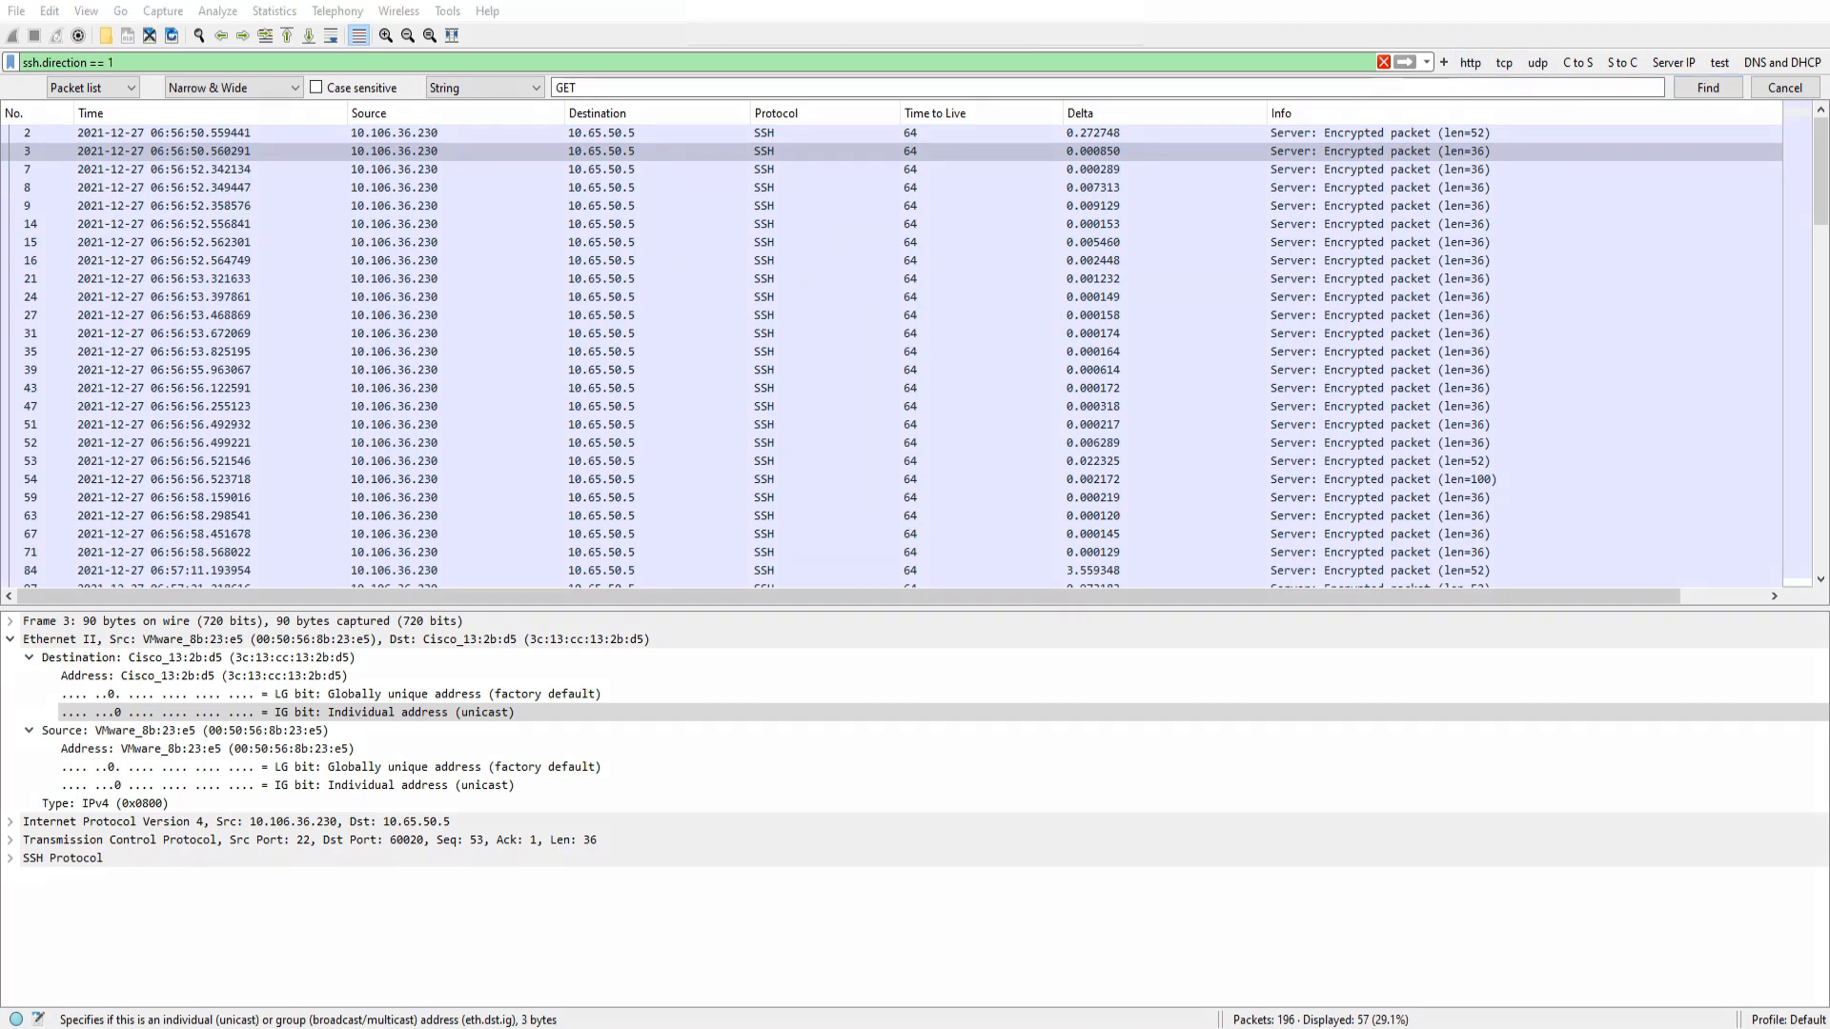
mouse_move(1758, 31)
mouse_down()
mouse_move(1517, 37)
mouse_move(1460, 63)
mouse_move(1670, 89)
mouse_move(1824, 67)
mouse_move(1788, 31)
mouse_move(1731, 33)
mouse_up()
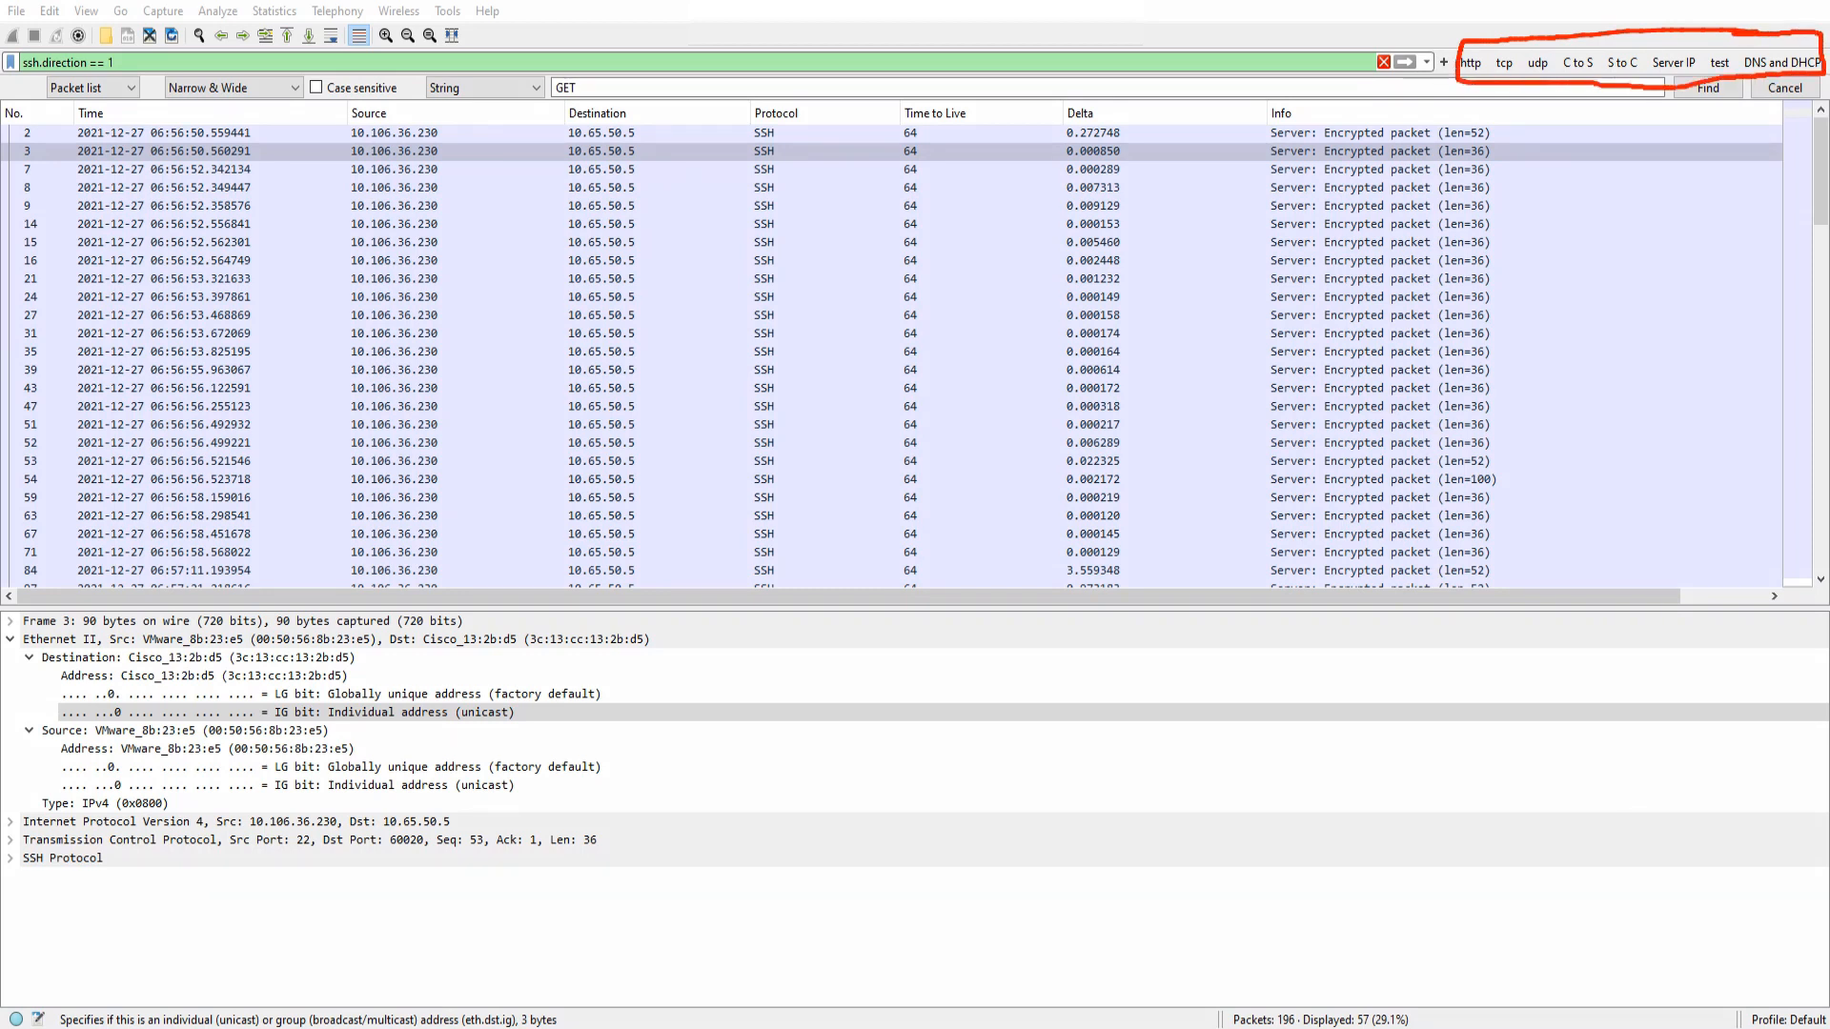